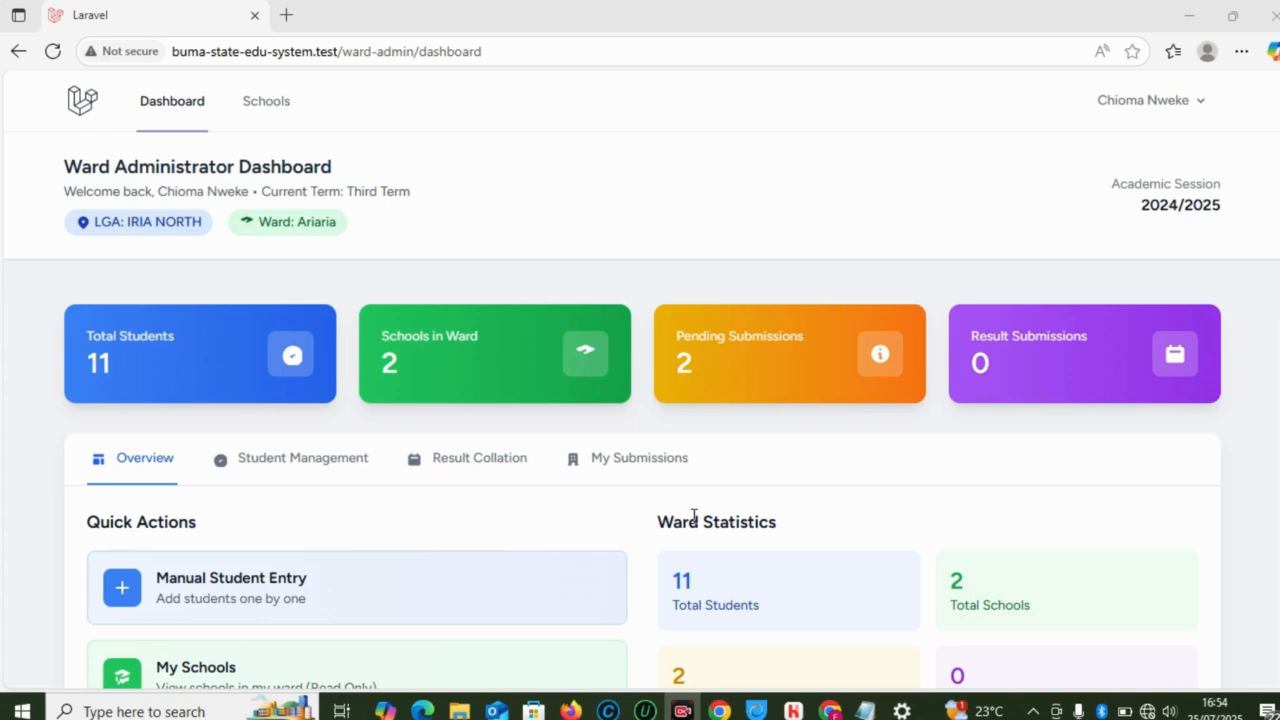
Step: Check the state admin Student Promotion page, then return to the ward administrator dashboard
{"action": "mouse_move", "coordinate": [830, 708]}
{"action": "left_click", "coordinate": [824, 655]}
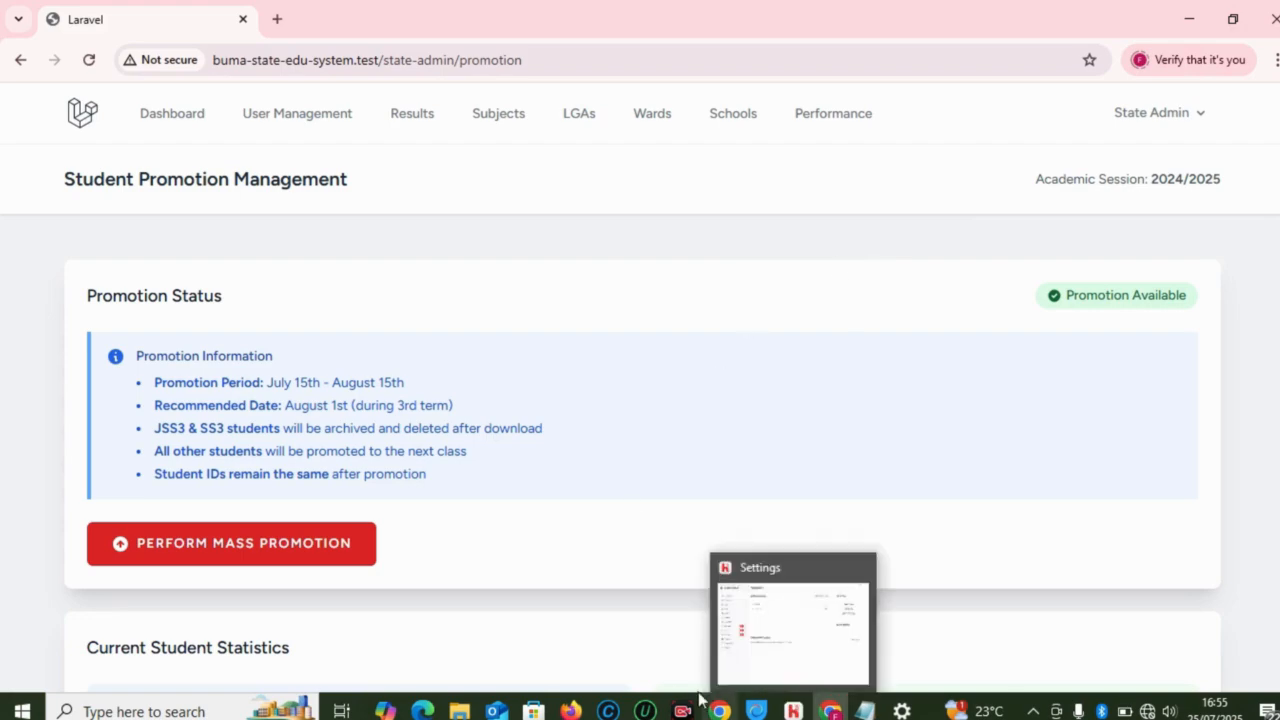
{"action": "left_click", "coordinate": [425, 640]}
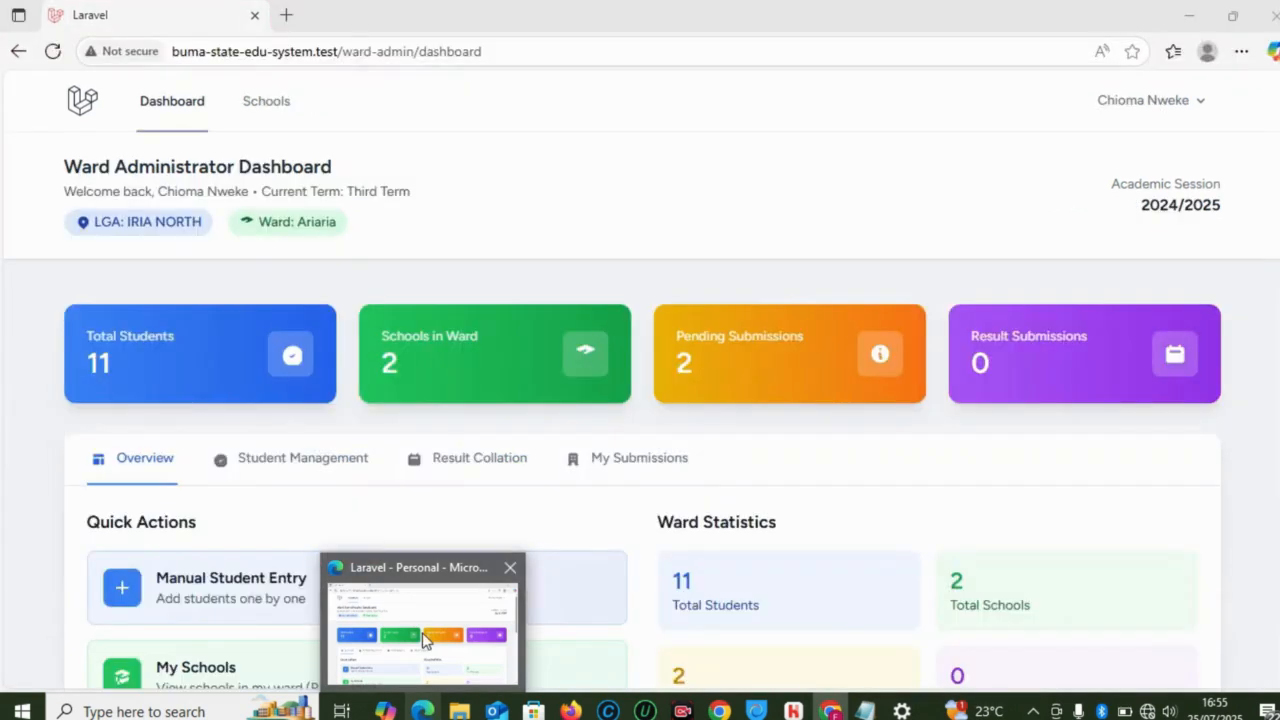
{"action": "left_click", "coordinate": [425, 640]}
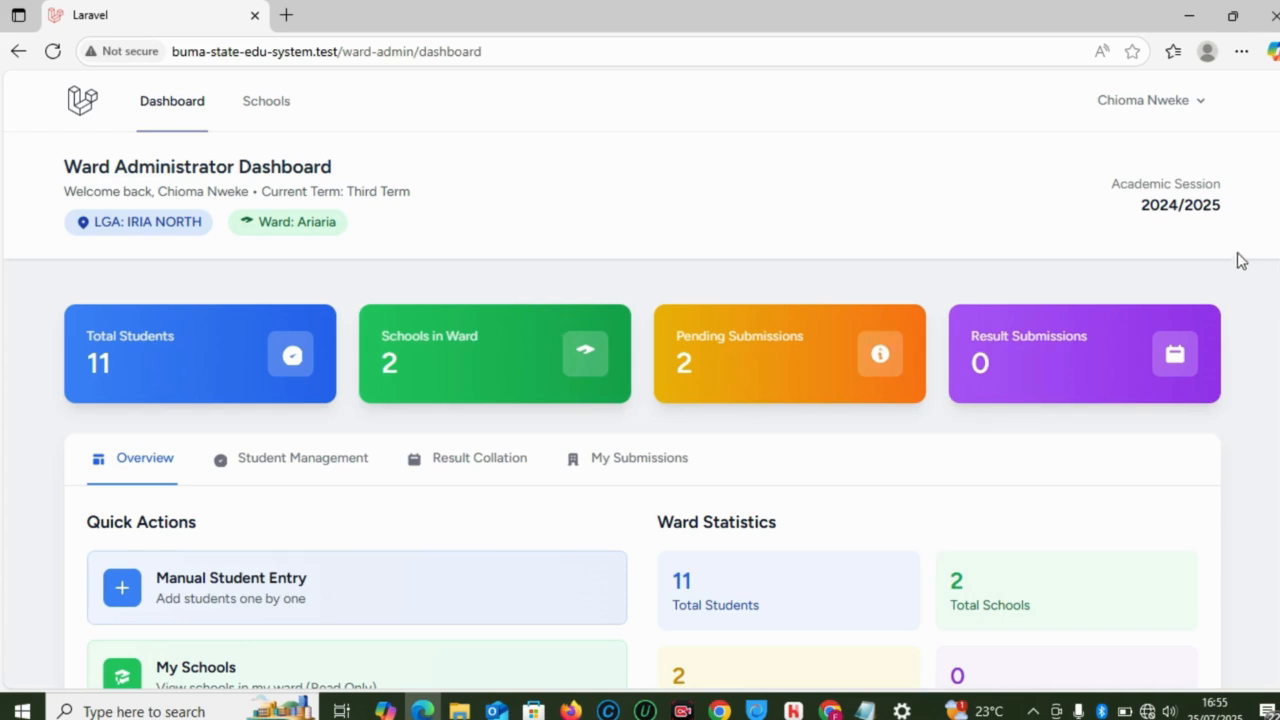
{"action": "scroll", "coordinate": [640, 380], "scroll_direction": "down", "scroll_amount": 2}
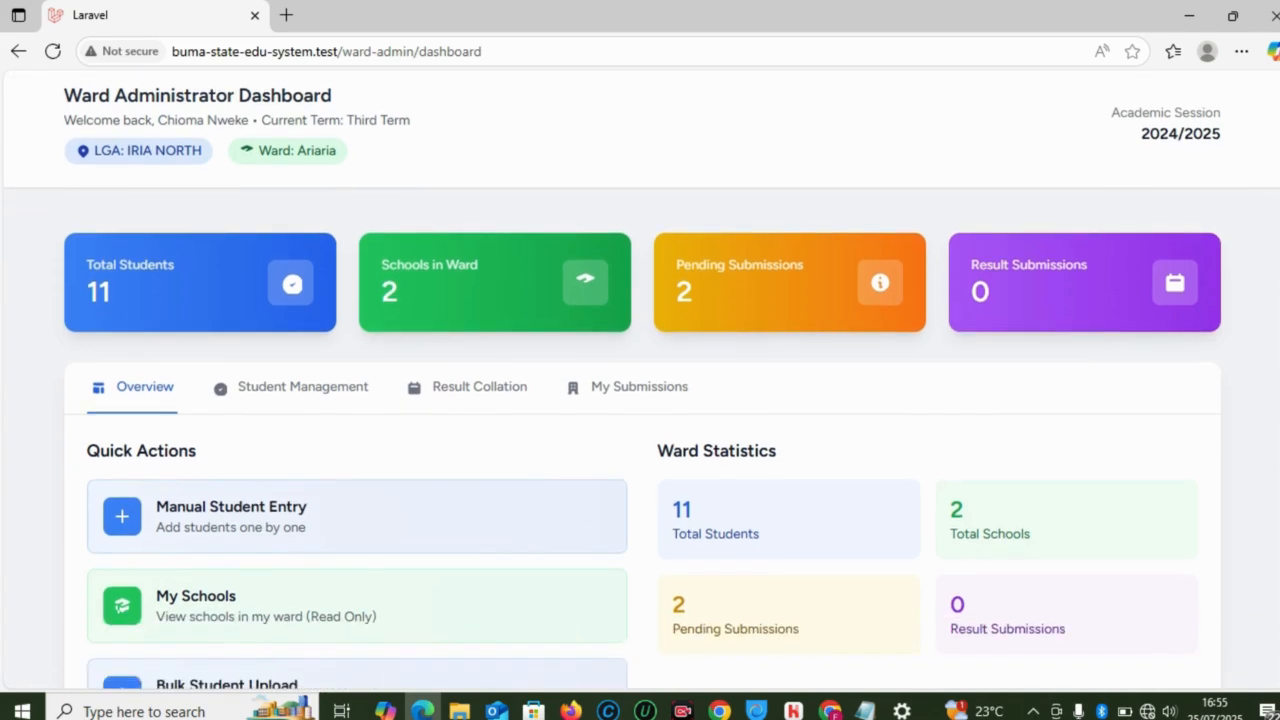
{"action": "scroll", "coordinate": [640, 380], "scroll_direction": "up", "scroll_amount": 2}
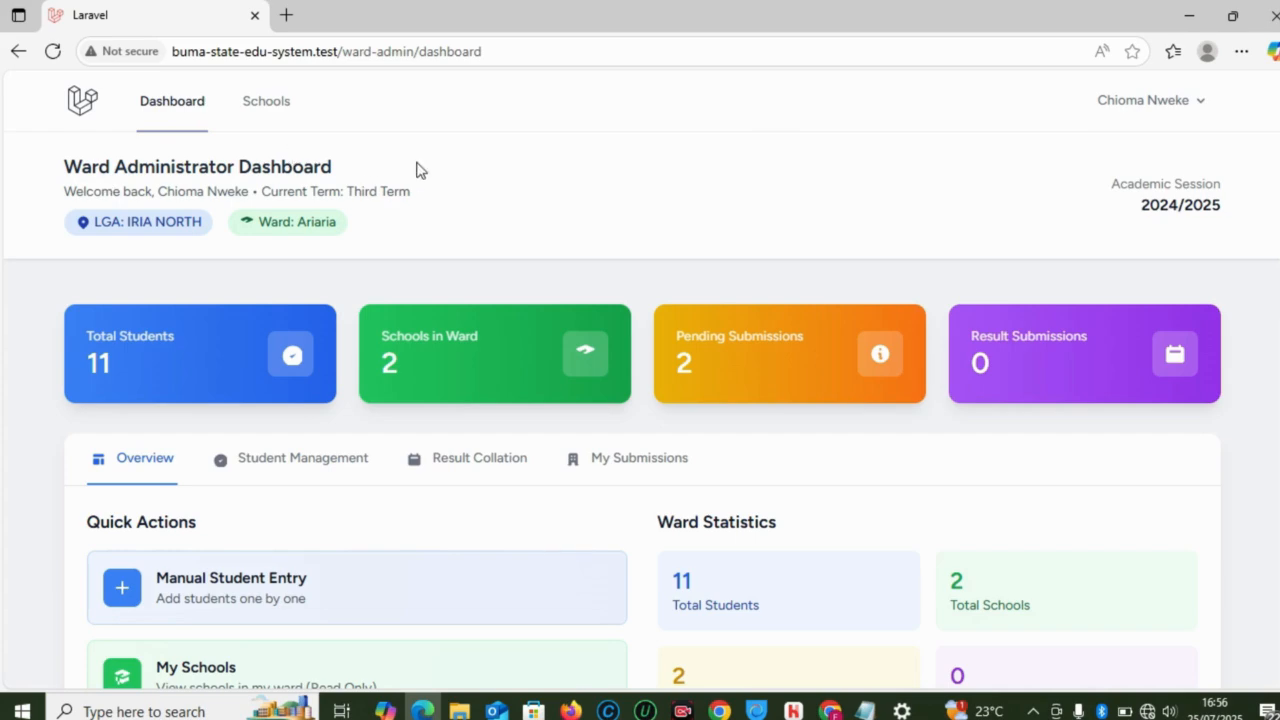
{"action": "left_click_drag", "start_coordinate": [691, 174], "coordinate": [749, 440]}
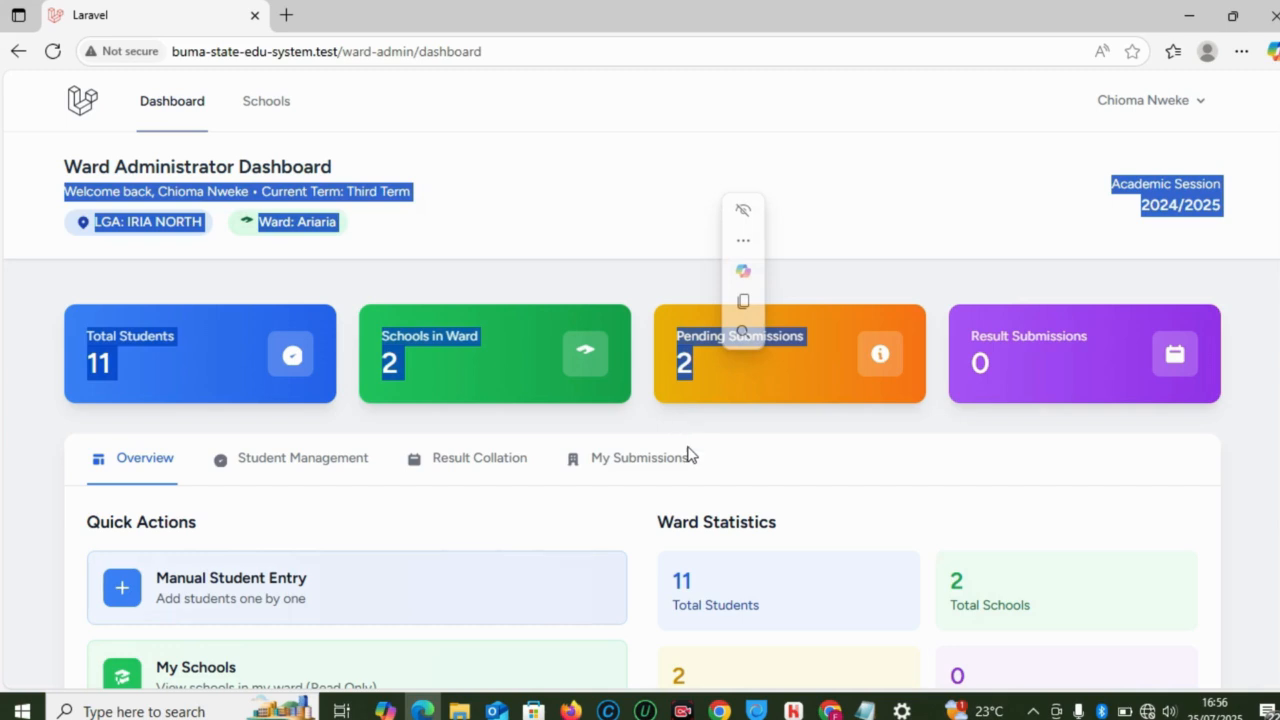
{"action": "left_click", "coordinate": [910, 166]}
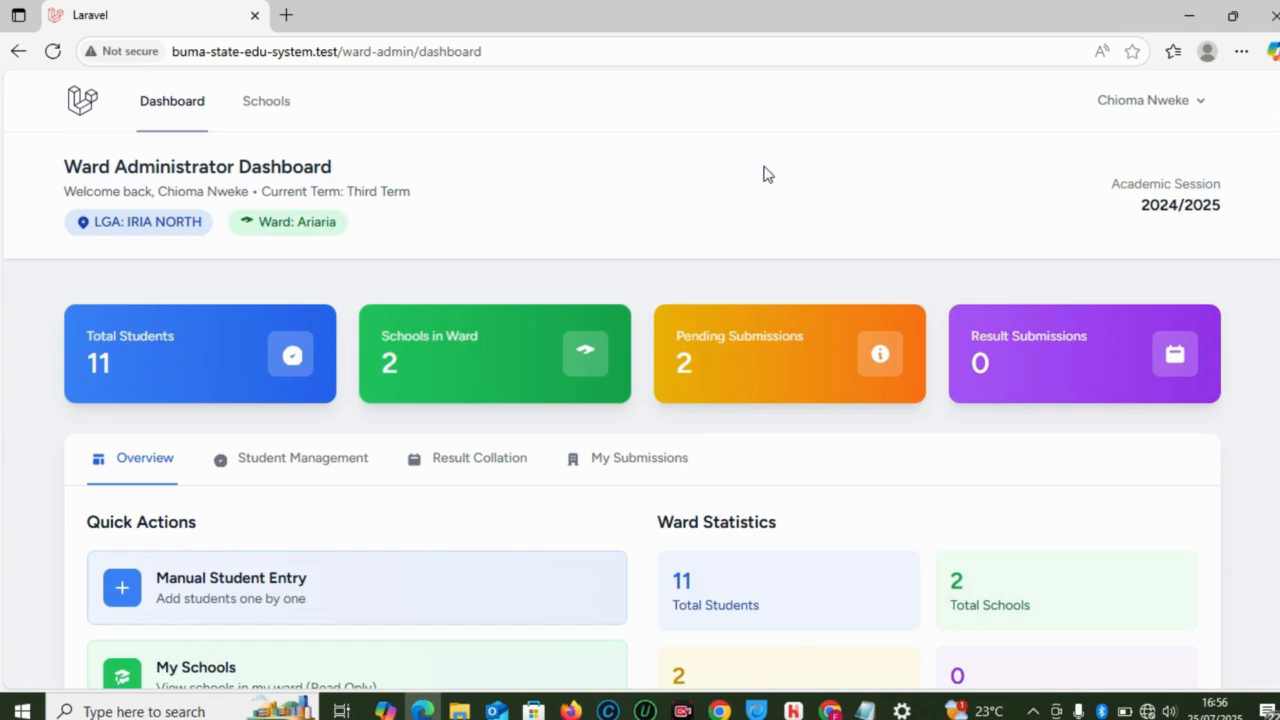
Step: Log out of the ward administrator account and attempt sign-in with the saved e-mail
{"action": "left_click", "coordinate": [1198, 116]}
{"action": "left_click", "coordinate": [1064, 186]}
{"action": "left_click", "coordinate": [603, 354]}
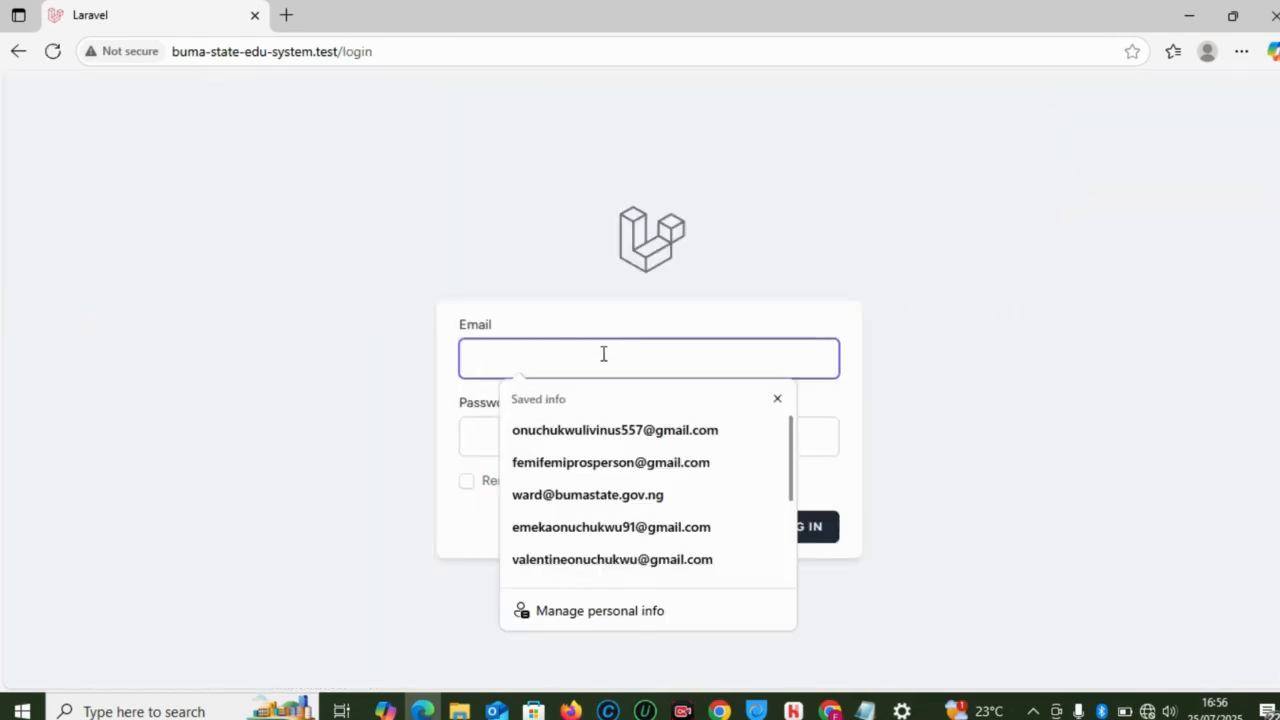
{"action": "left_click", "coordinate": [582, 500]}
{"action": "left_click", "coordinate": [547, 441]}
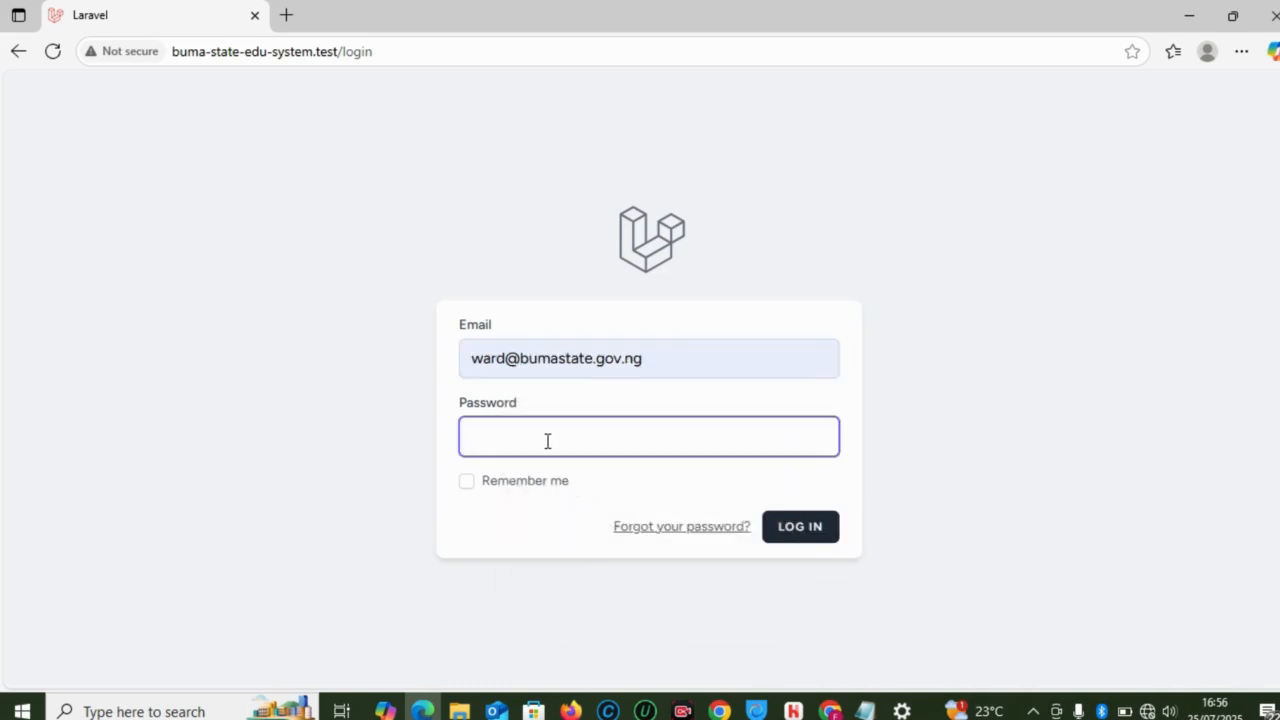
{"action": "type", "text": "••••••••"}
{"action": "left_click", "coordinate": [815, 529]}
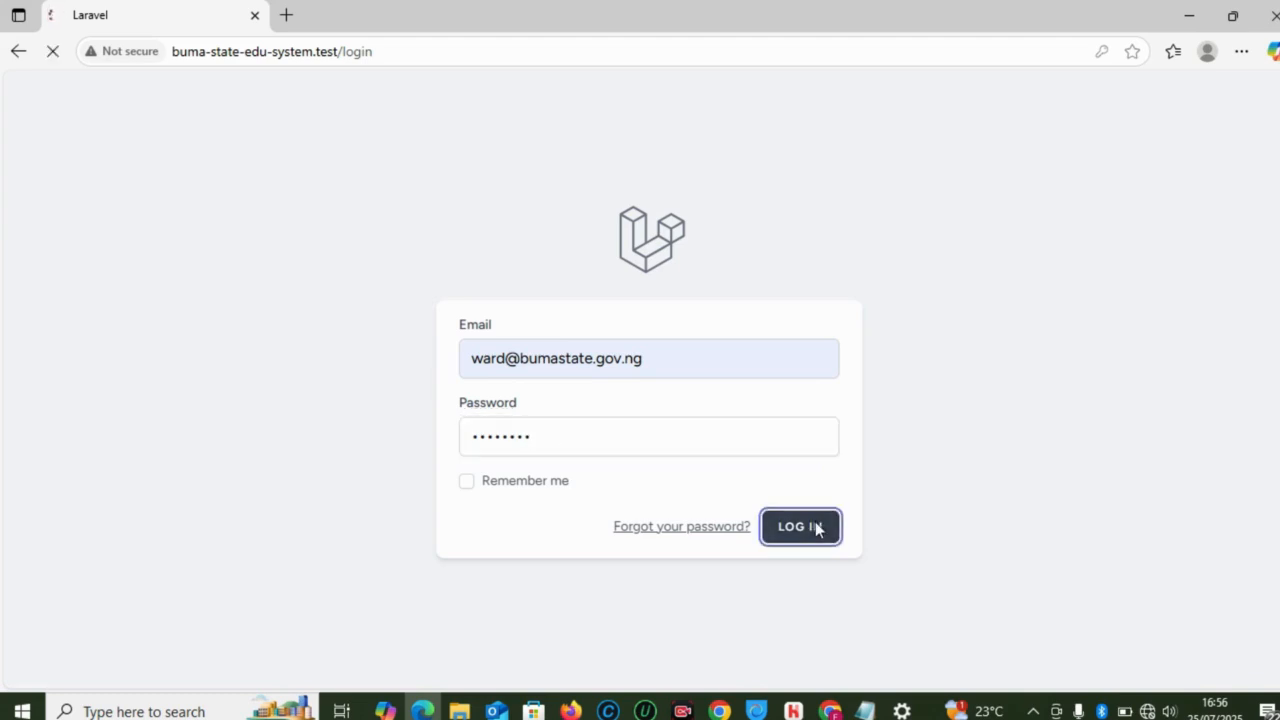
Step: Retype the corrected password, revealing it to check, and log in again
{"action": "left_click", "coordinate": [567, 460]}
{"action": "type", "text": "pass"}
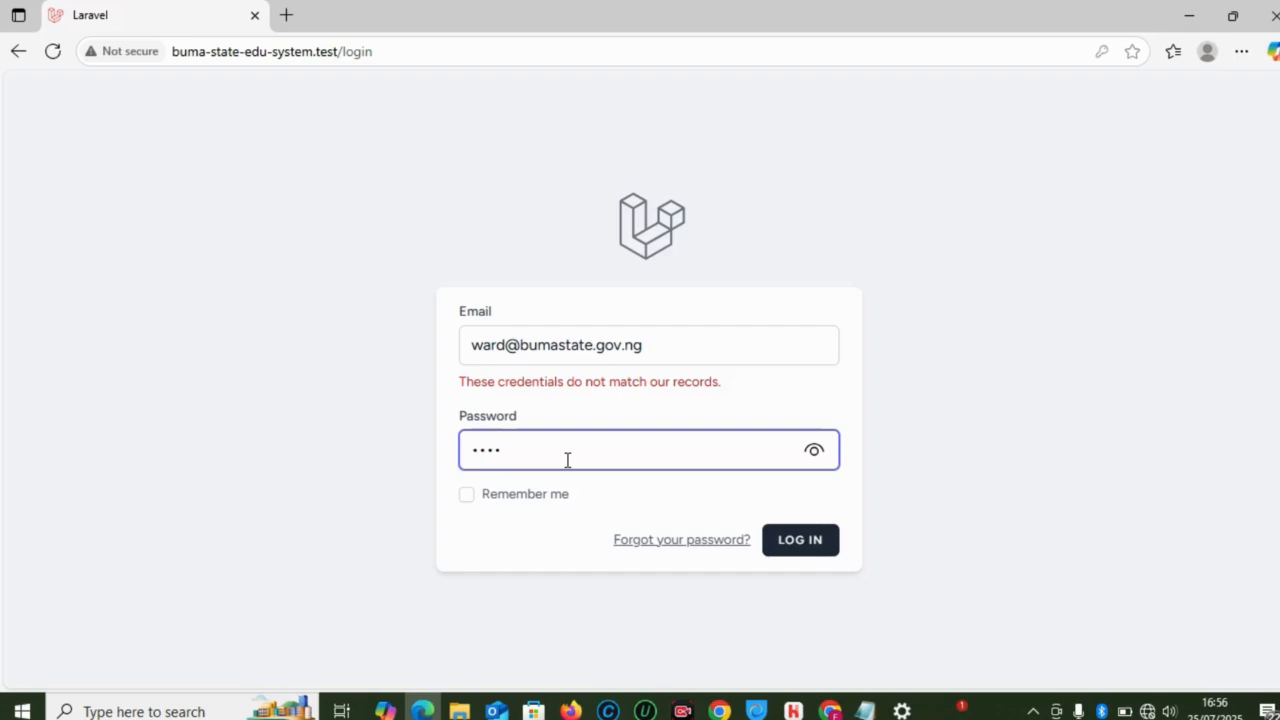
{"action": "key", "text": "BackSpace"}
{"action": "key", "text": "BackSpace"}
{"action": "key", "text": "BackSpace"}
{"action": "key", "text": "BackSpace"}
{"action": "type", "text": "pa"}
{"action": "left_click", "coordinate": [814, 455]}
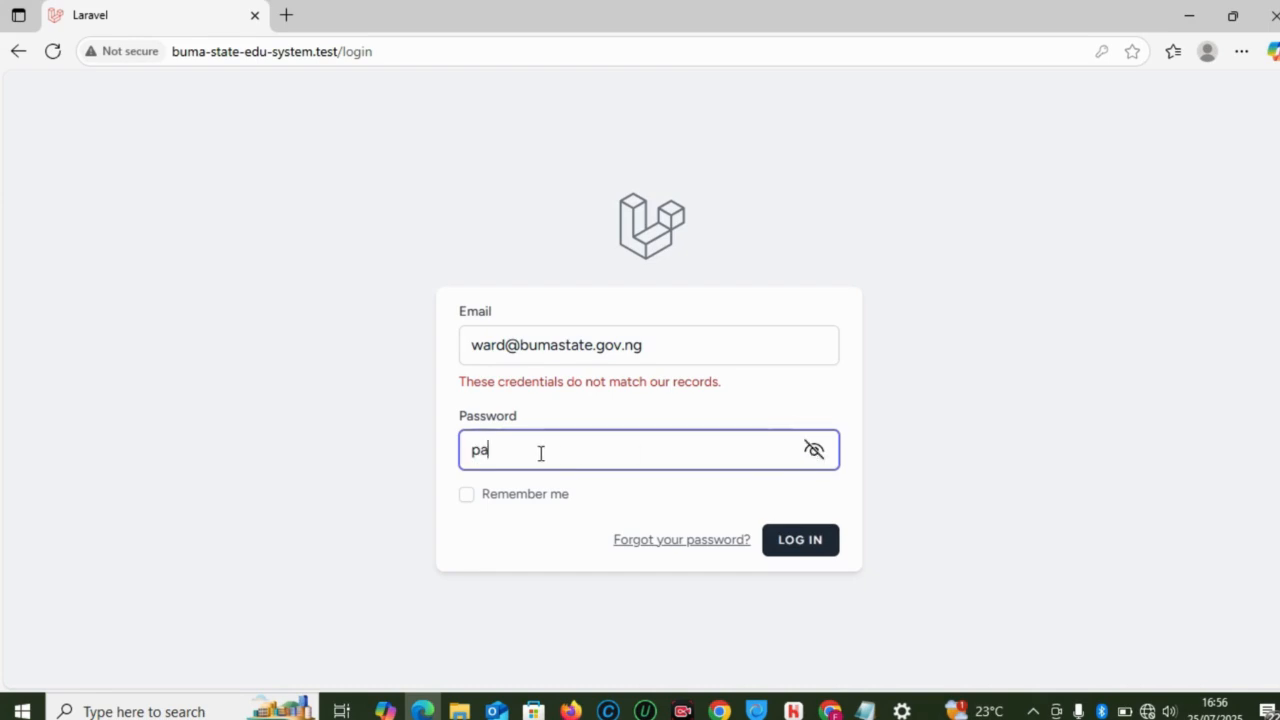
{"action": "type", "text": "ssword"}
{"action": "left_click", "coordinate": [799, 542]}
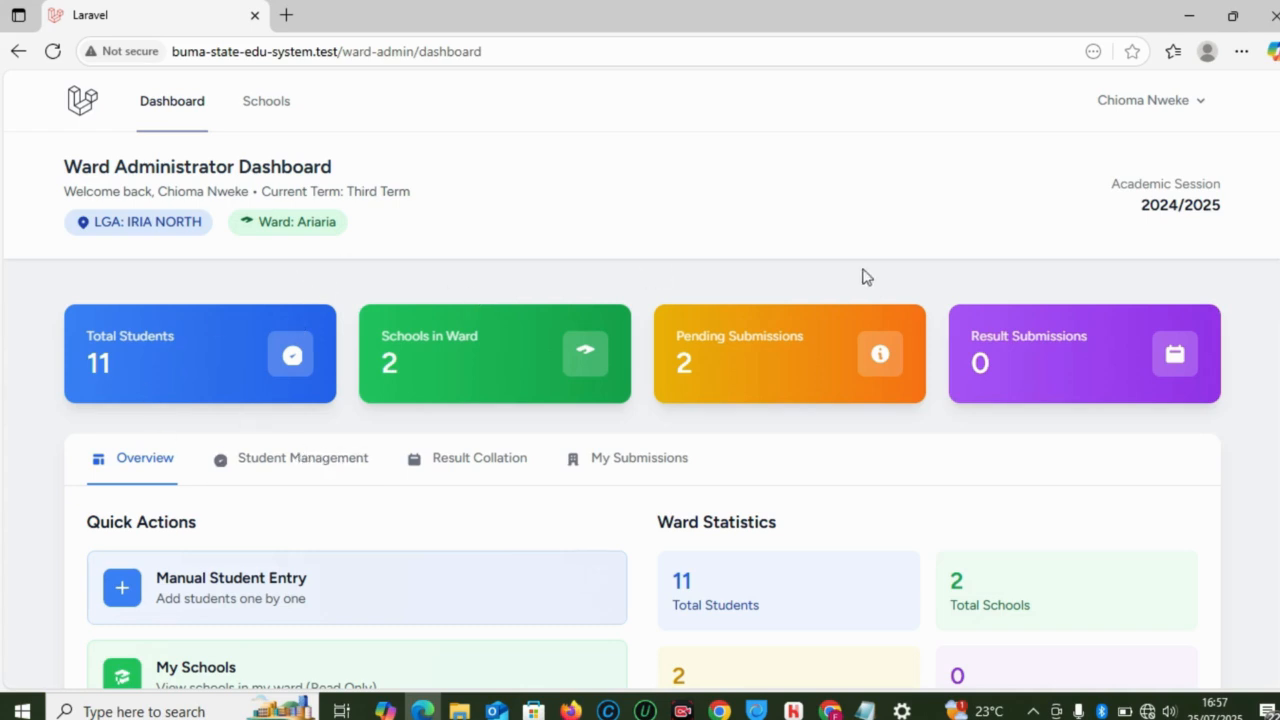
Step: Scroll through the ward administrator dashboard to review its quick actions
{"action": "scroll", "coordinate": [640, 380], "scroll_direction": "down", "scroll_amount": 3}
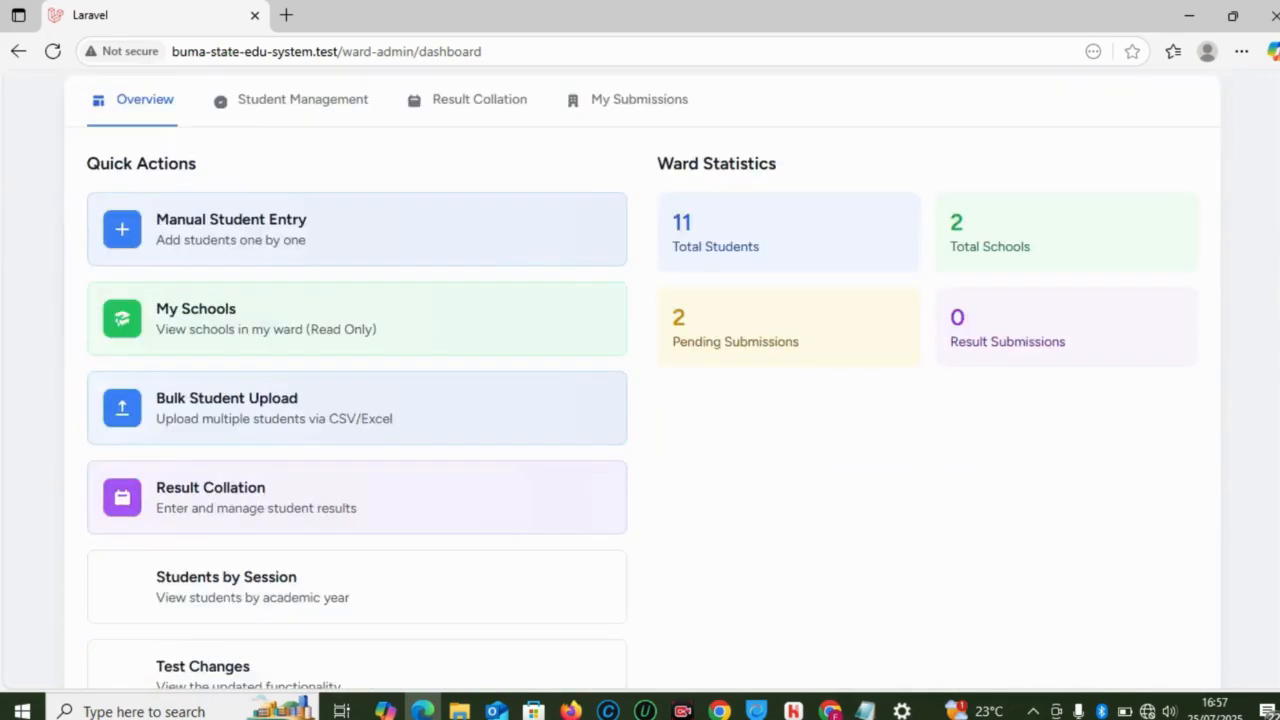
{"action": "scroll", "coordinate": [640, 380], "scroll_direction": "up", "scroll_amount": 3}
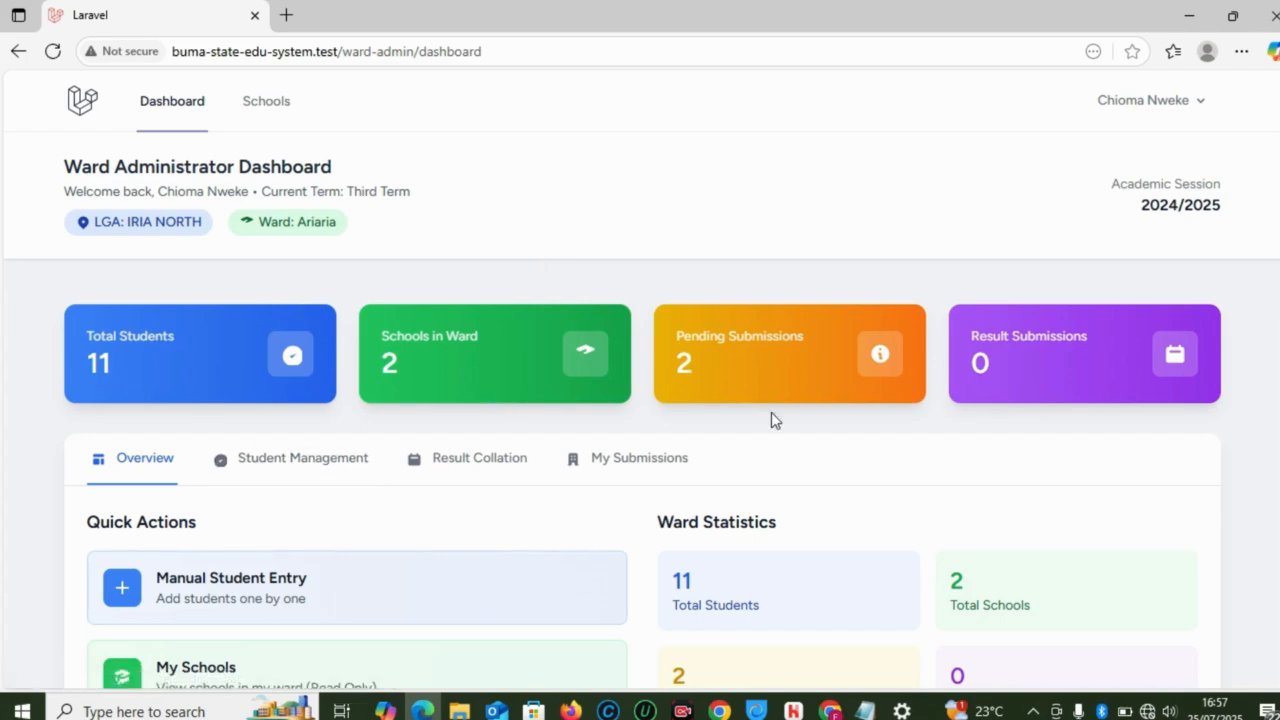
{"action": "mouse_move", "coordinate": [955, 708]}
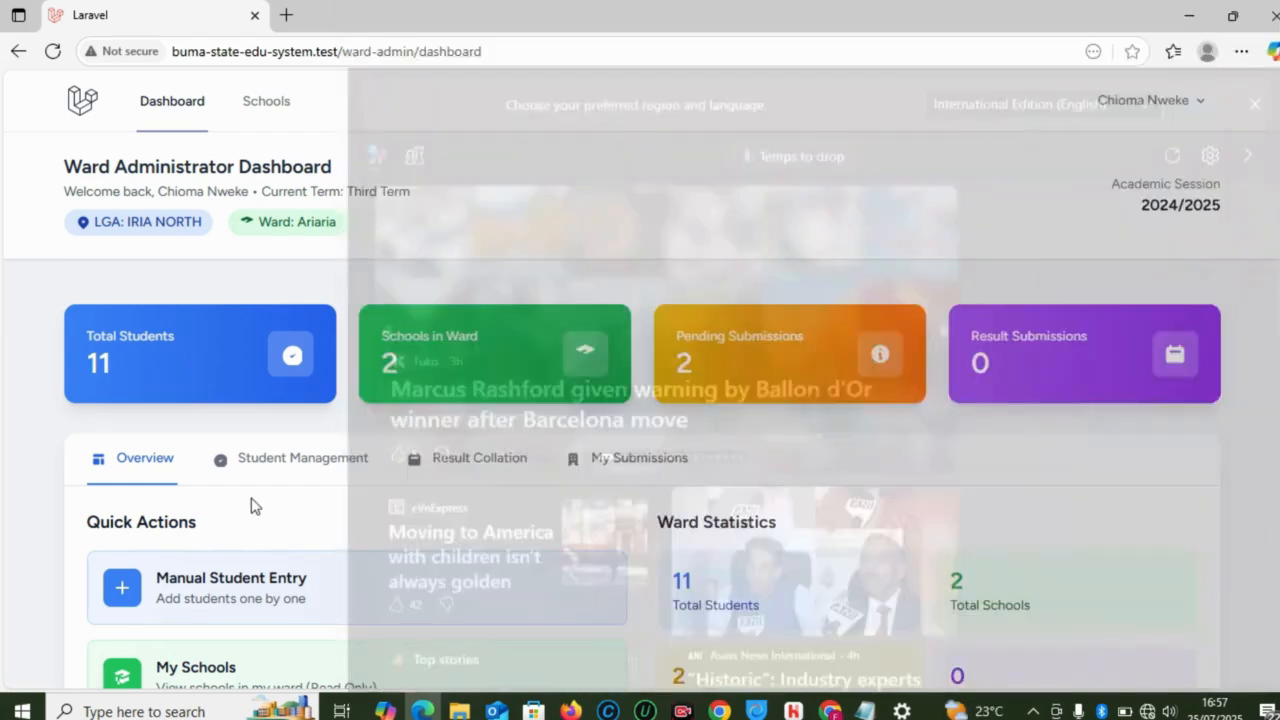
{"action": "left_click", "coordinate": [251, 505]}
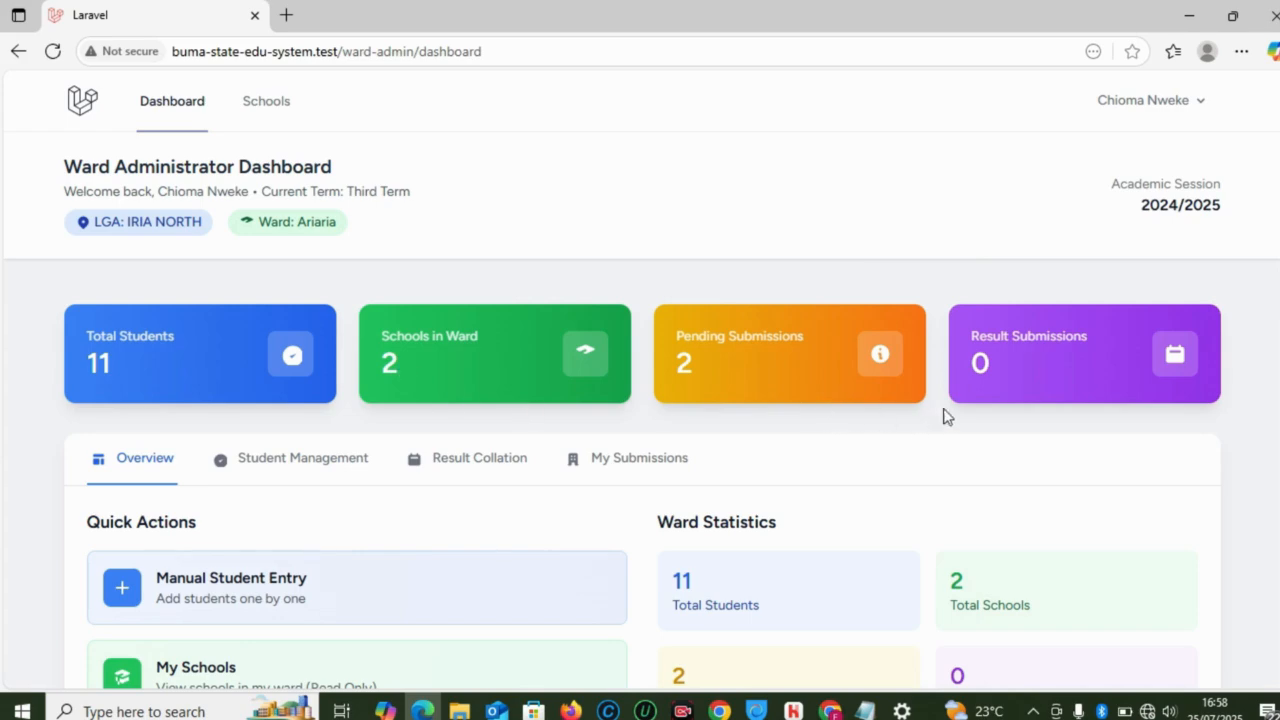
{"action": "scroll", "coordinate": [640, 380], "scroll_direction": "down", "scroll_amount": 2}
{"action": "scroll", "coordinate": [640, 380], "scroll_direction": "up", "scroll_amount": 1}
{"action": "scroll", "coordinate": [640, 380], "scroll_direction": "down", "scroll_amount": 2}
{"action": "scroll", "coordinate": [640, 380], "scroll_direction": "up", "scroll_amount": 1}
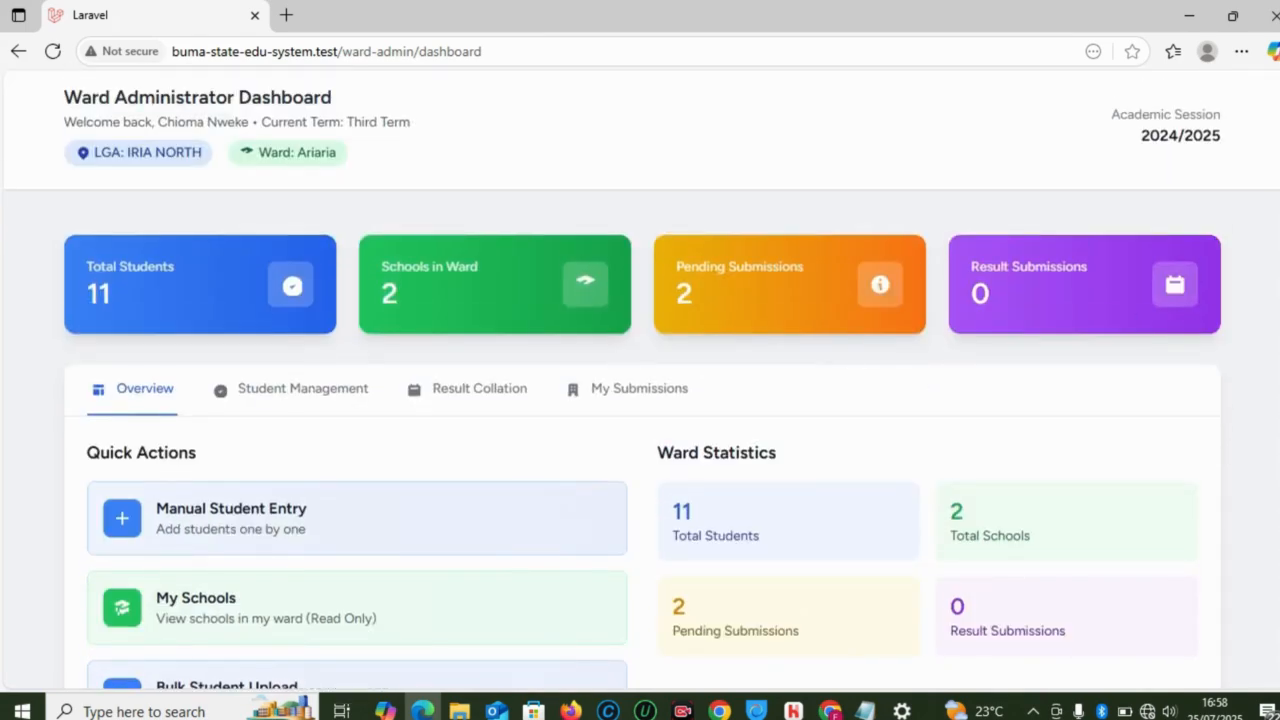
{"action": "scroll", "coordinate": [913, 388], "scroll_direction": "down", "scroll_amount": 3}
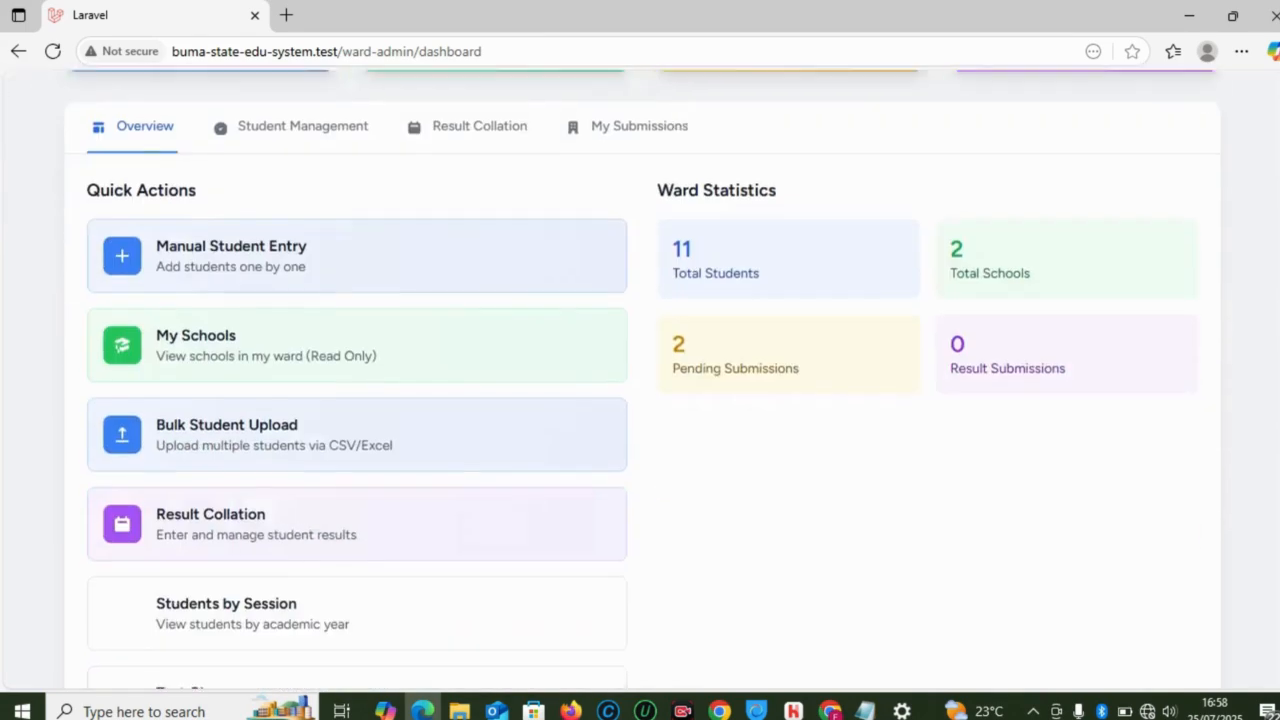
{"action": "scroll", "coordinate": [913, 388], "scroll_direction": "up", "scroll_amount": 3}
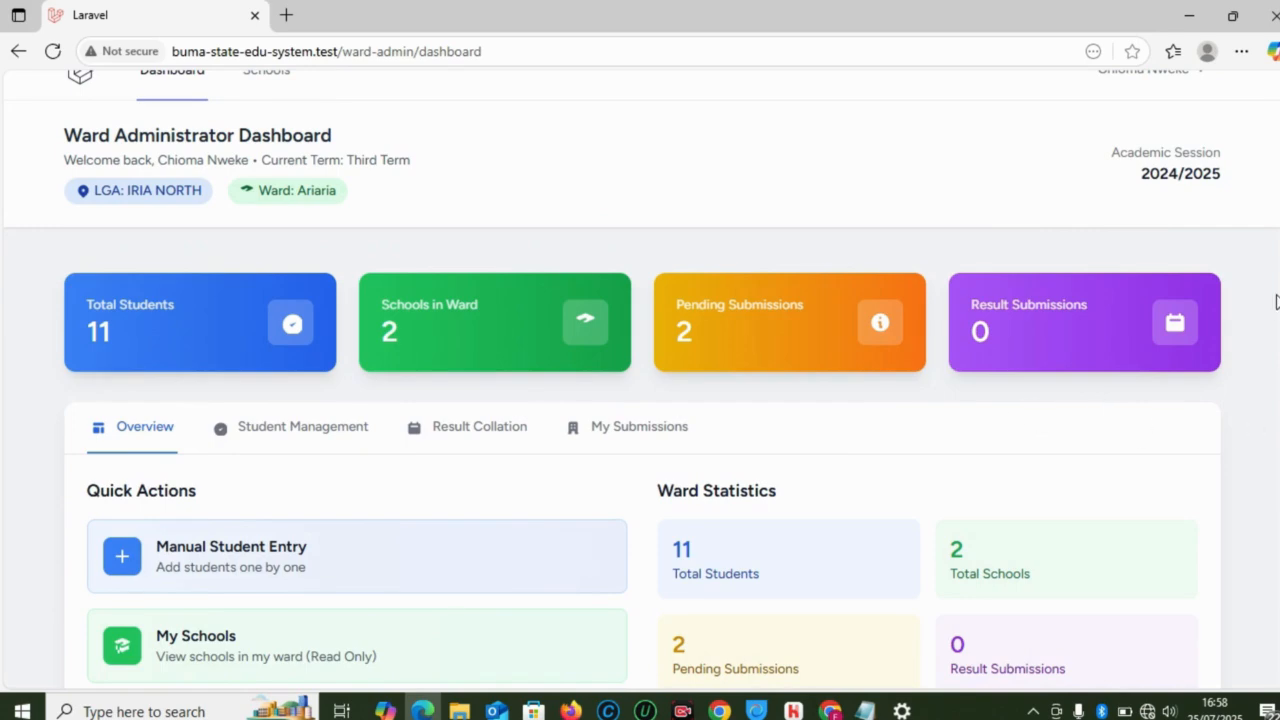
{"action": "scroll", "coordinate": [1276, 302], "scroll_direction": "down", "scroll_amount": 1}
{"action": "scroll", "coordinate": [643, 378], "scroll_direction": "down", "scroll_amount": 1}
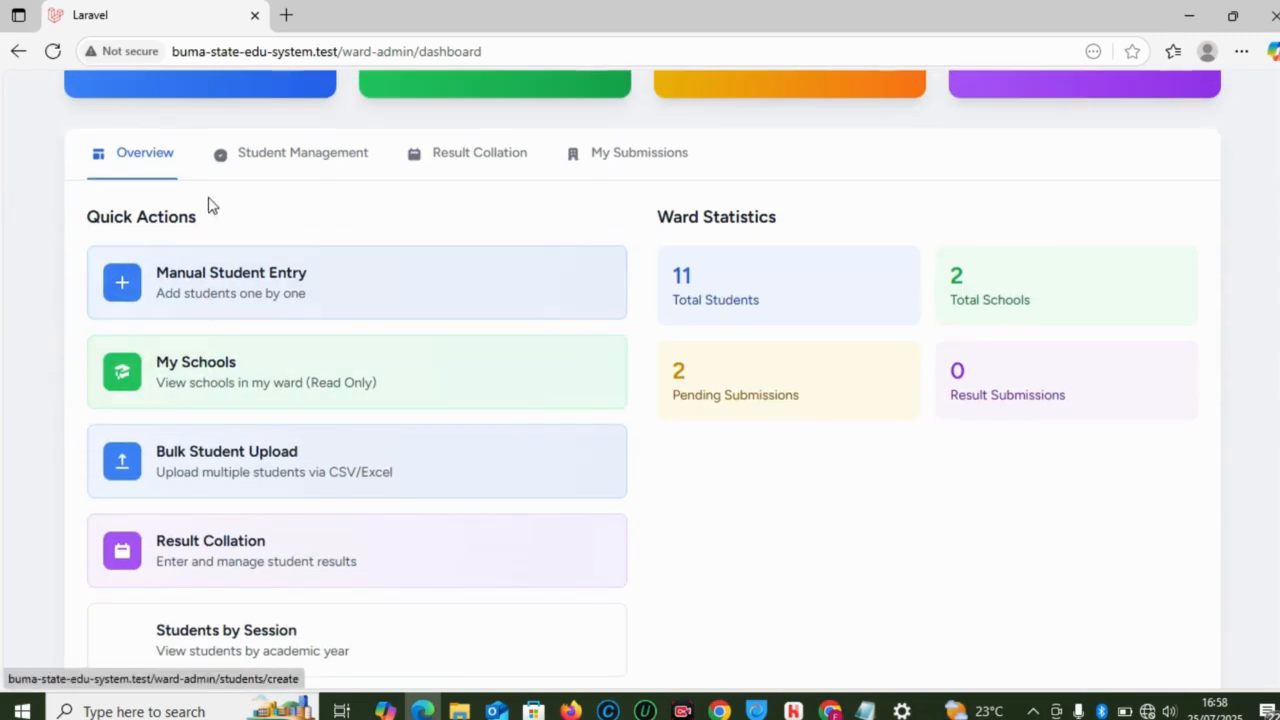
Step: In manual student entry, correct the mistyped LGA ID to ABN and validate it
{"action": "left_click", "coordinate": [322, 287]}
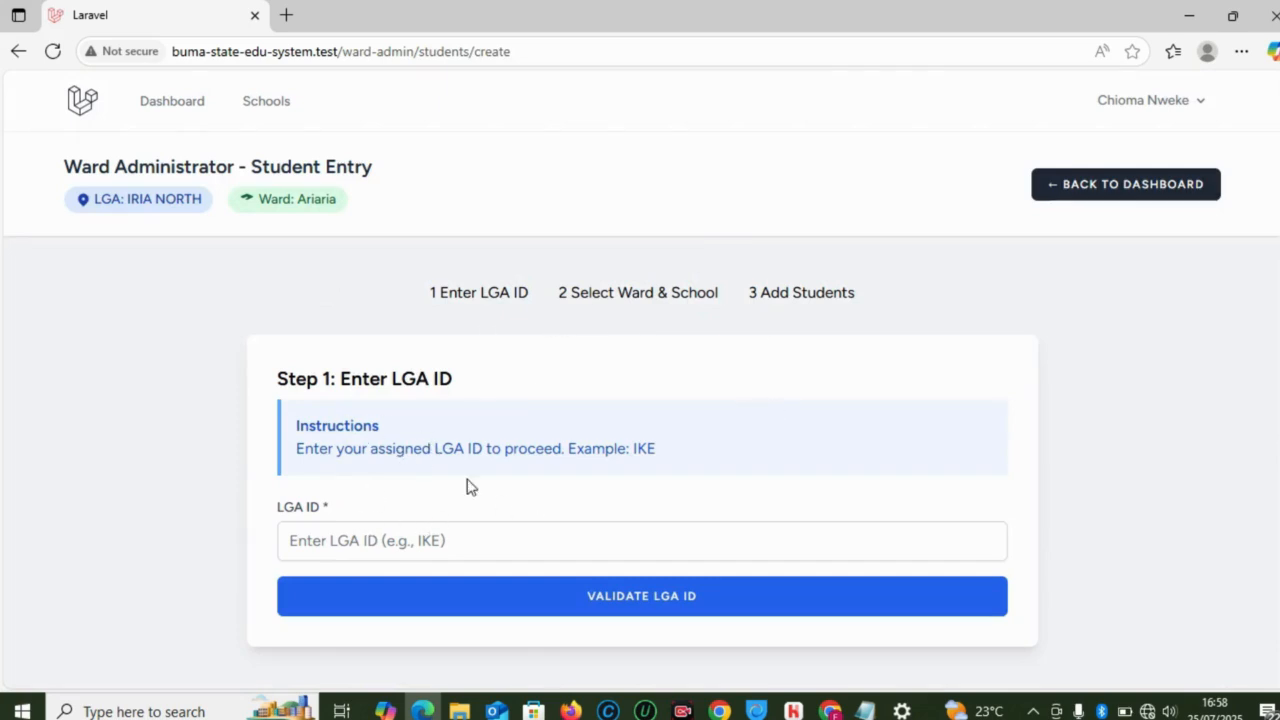
{"action": "left_click", "coordinate": [367, 538]}
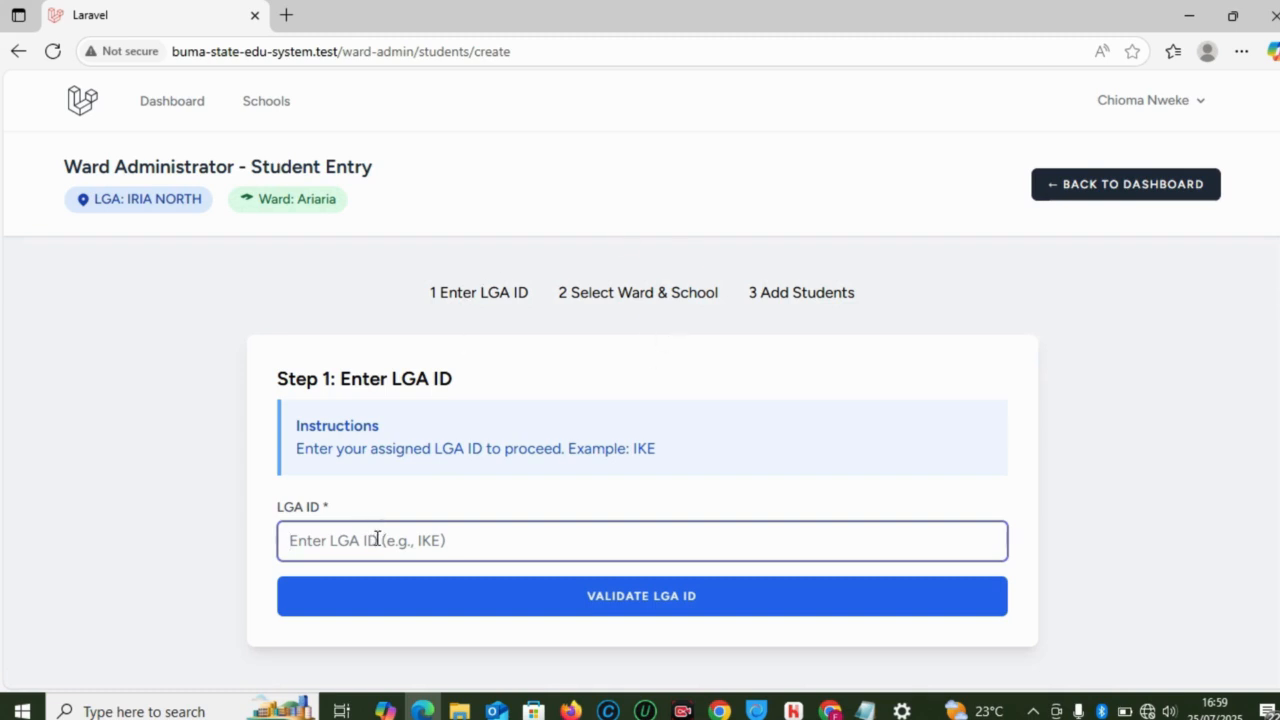
{"action": "type", "text": "ana"}
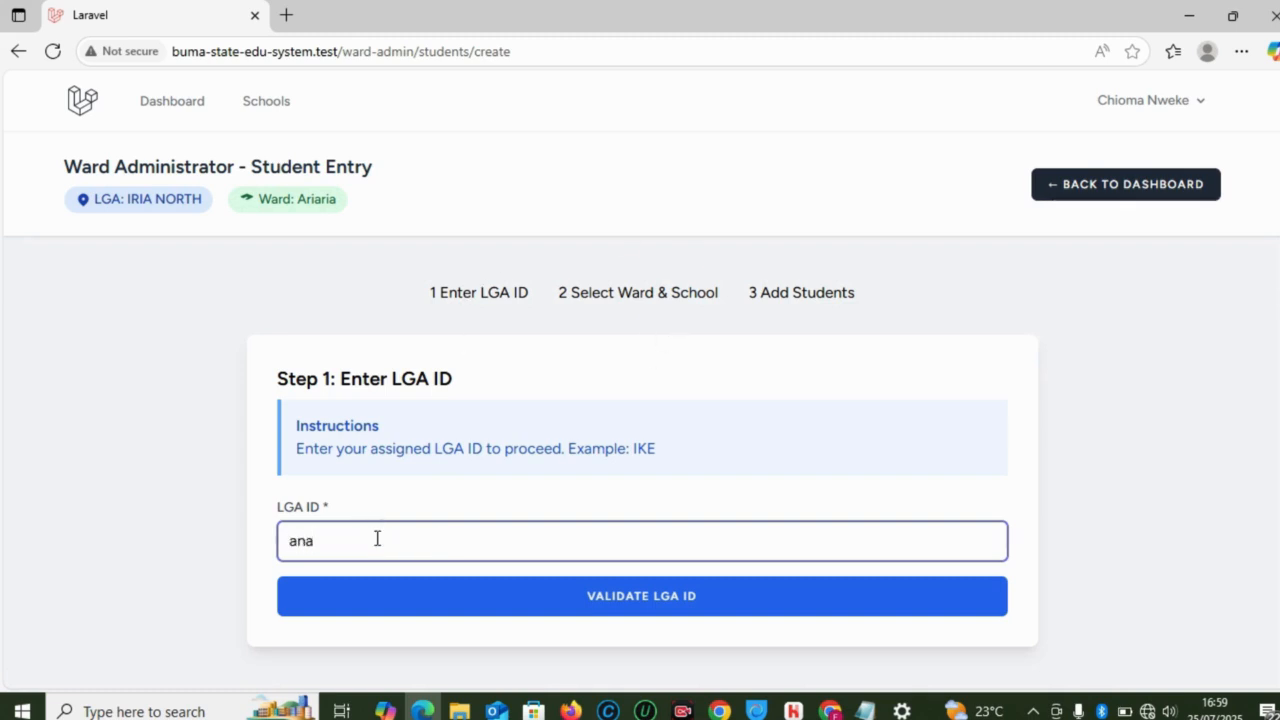
{"action": "left_click", "coordinate": [511, 606]}
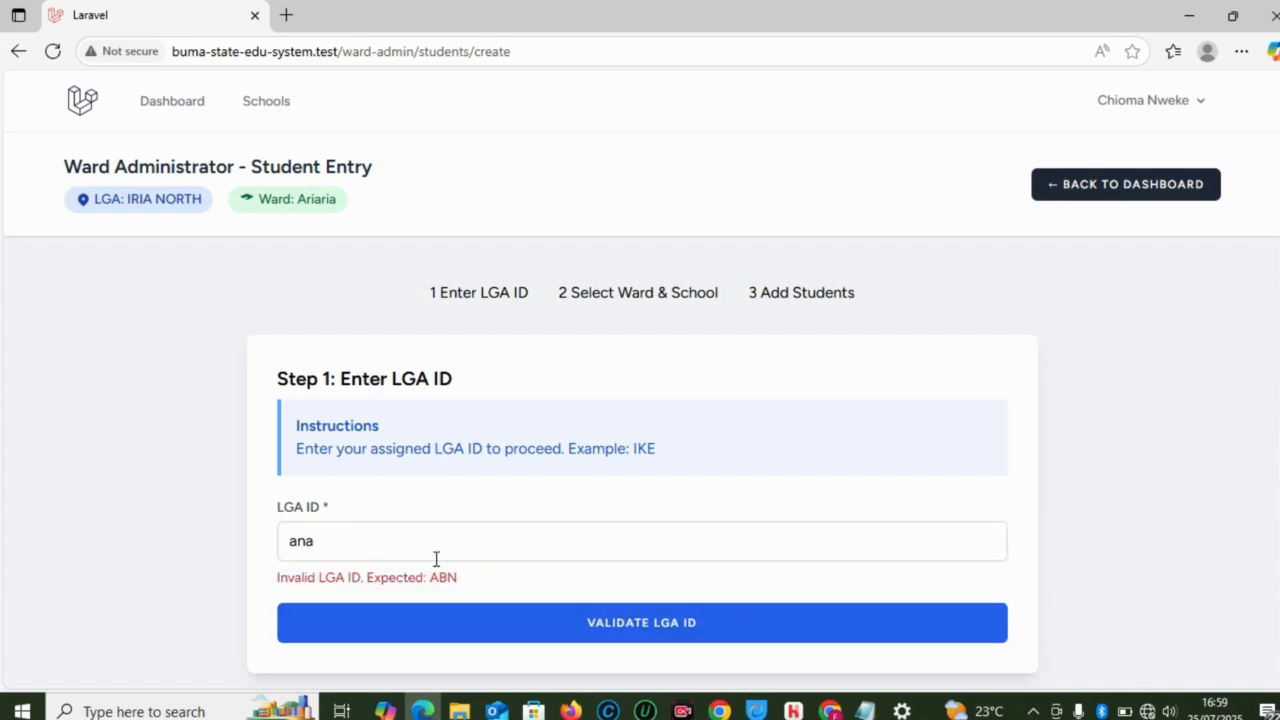
{"action": "left_click_drag", "start_coordinate": [457, 578], "coordinate": [424, 578]}
{"action": "key", "text": "ctrl+c"}
{"action": "left_click_drag", "start_coordinate": [323, 540], "coordinate": [262, 541]}
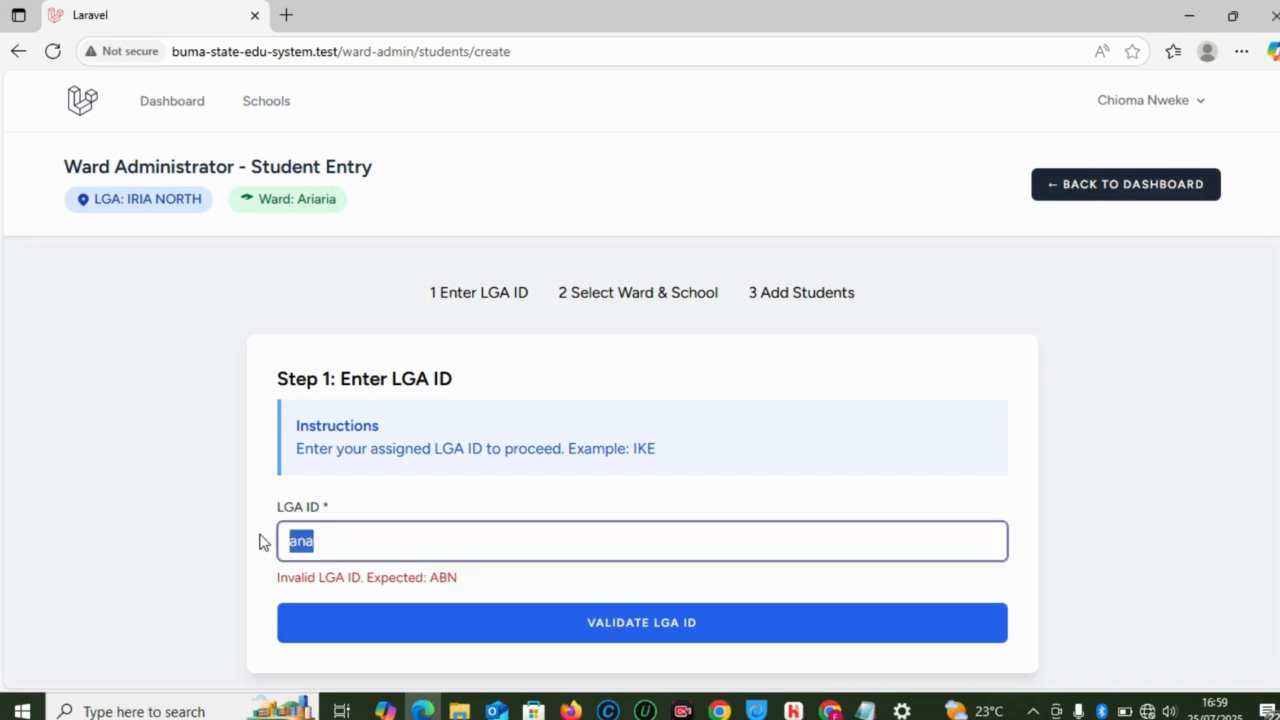
{"action": "key", "text": "ctrl+v"}
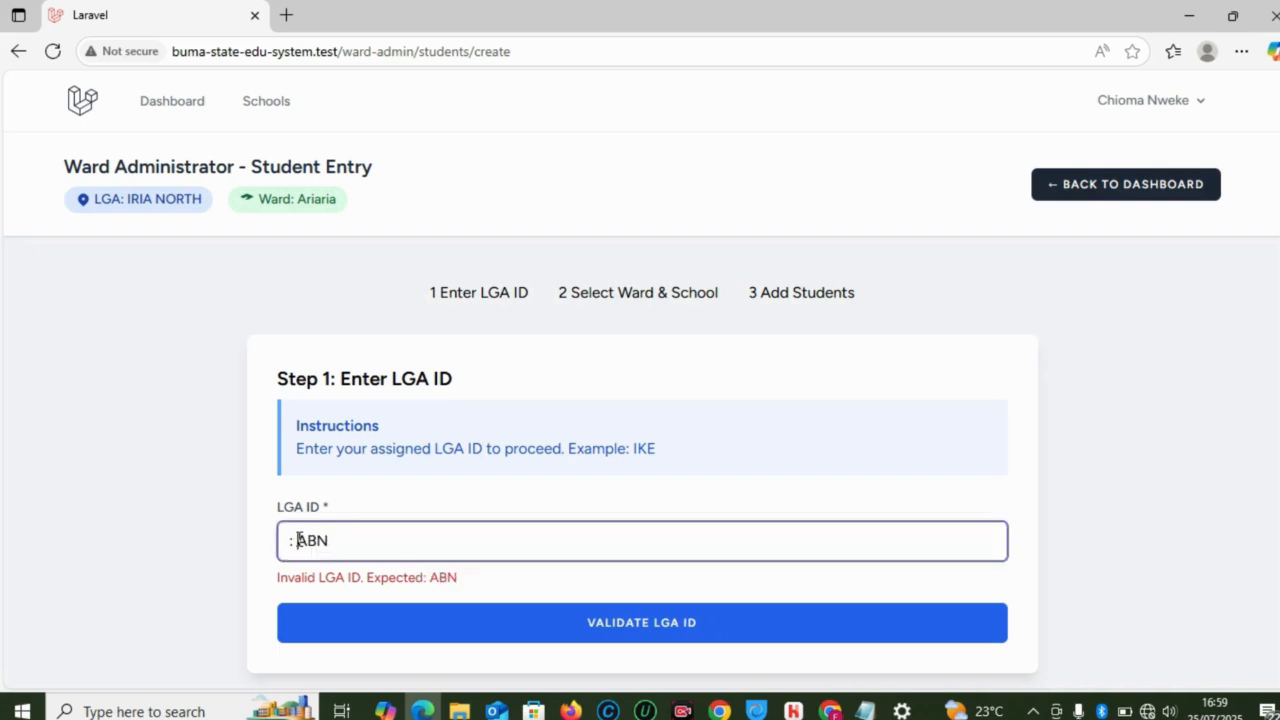
{"action": "left_click", "coordinate": [297, 540]}
{"action": "key", "text": "BackSpace"}
{"action": "key", "text": "BackSpace"}
{"action": "scroll", "coordinate": [642, 376], "scroll_direction": "down", "scroll_amount": 1}
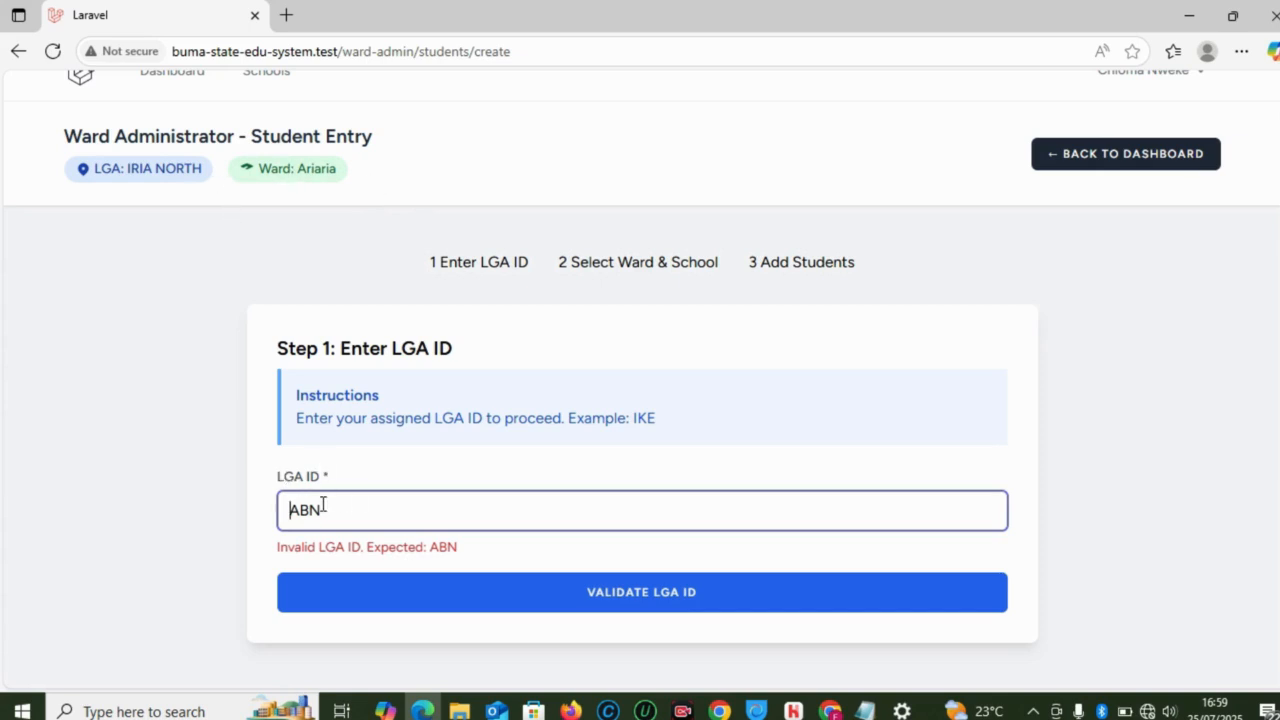
{"action": "left_click", "coordinate": [669, 597]}
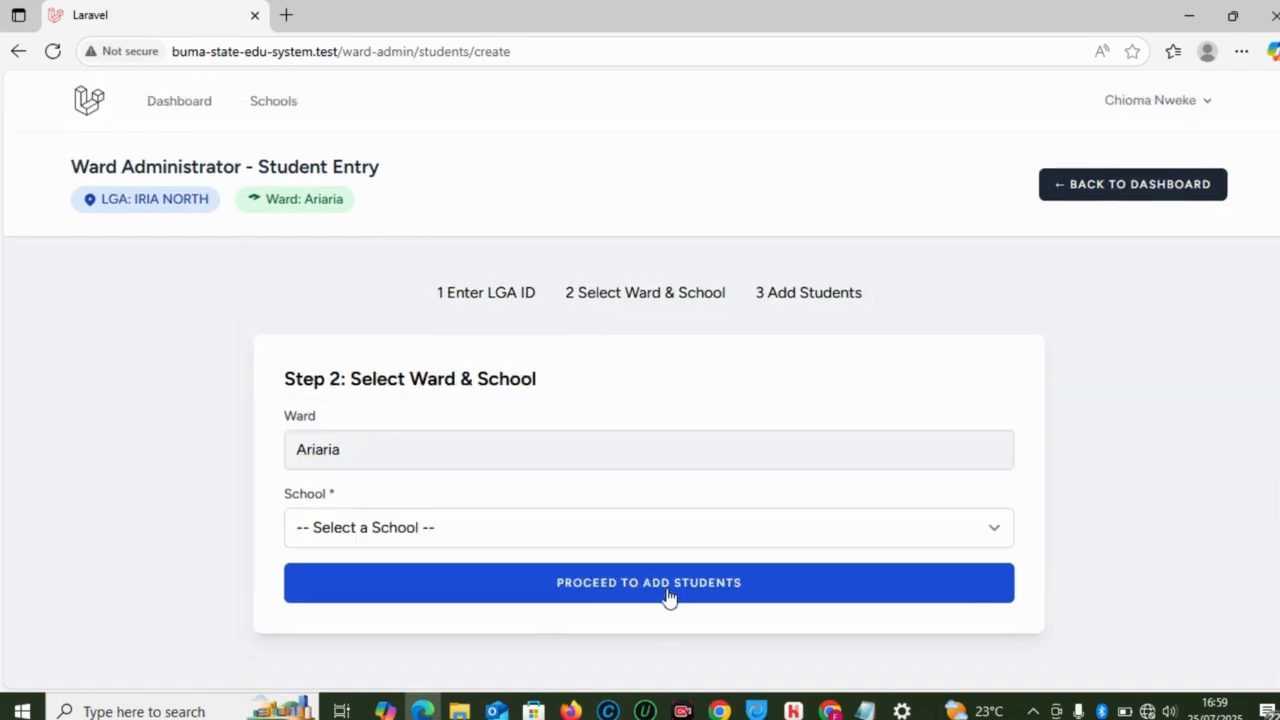
Step: Choose Ariaria Secondary School as the school for Ward Ariaria
{"action": "left_click", "coordinate": [480, 451]}
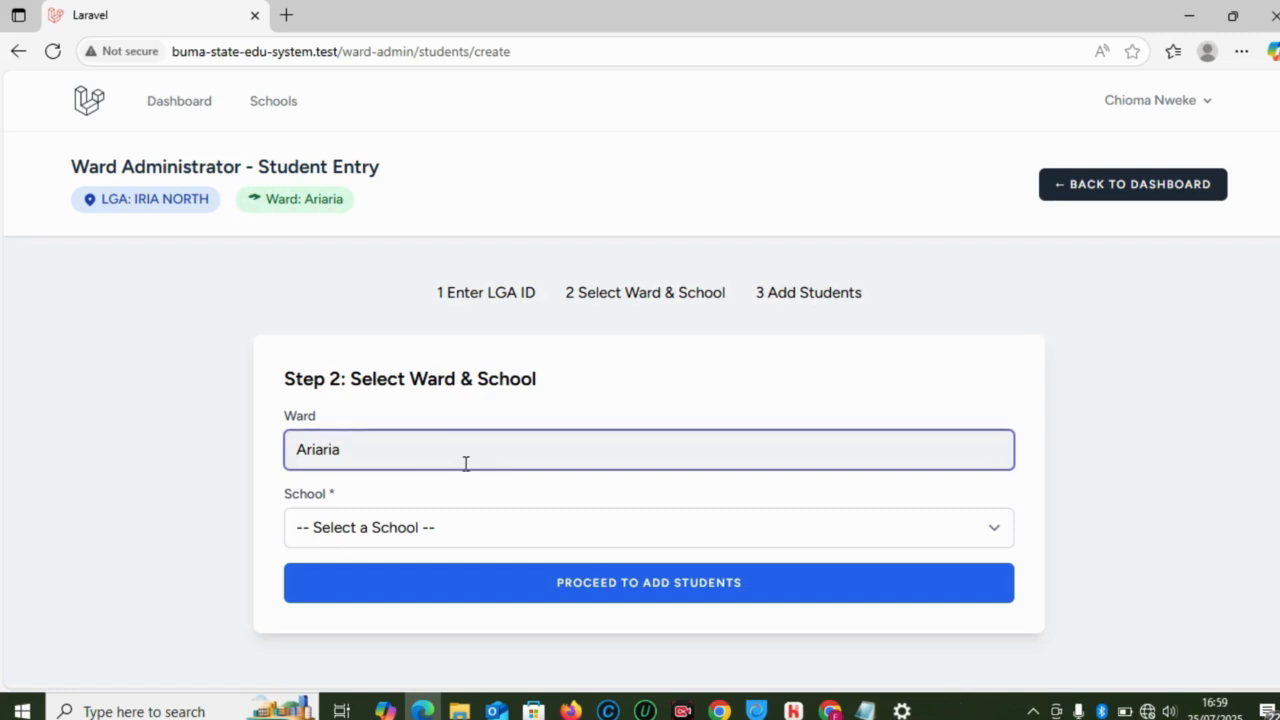
{"action": "left_click", "coordinate": [440, 540]}
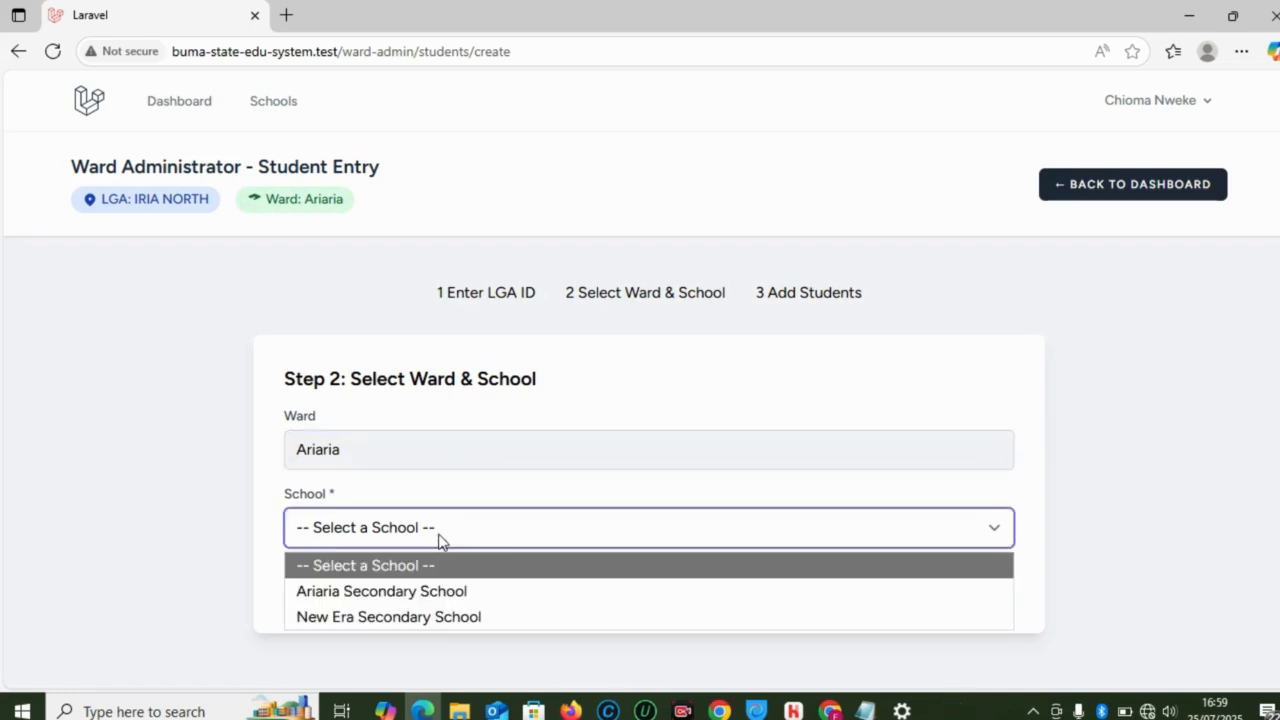
{"action": "left_click", "coordinate": [429, 595]}
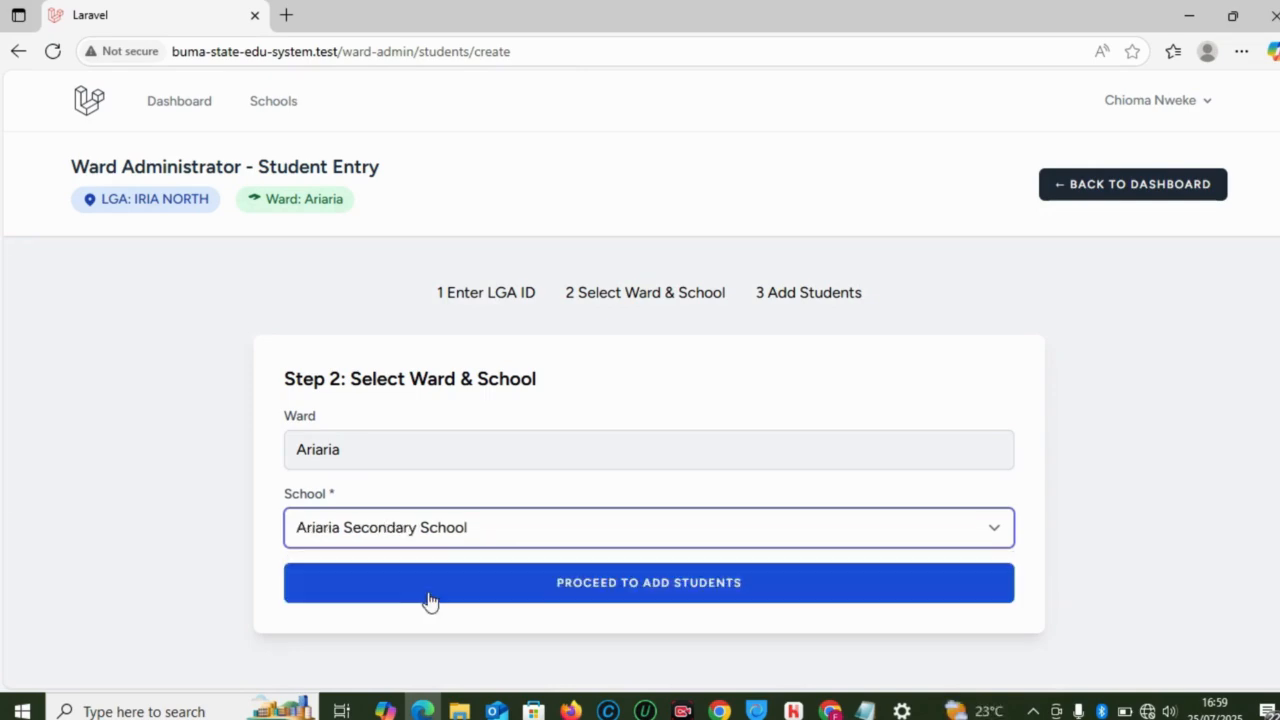
Step: Proceed to Step 3, Add Students to Roster
{"action": "left_click", "coordinate": [615, 600]}
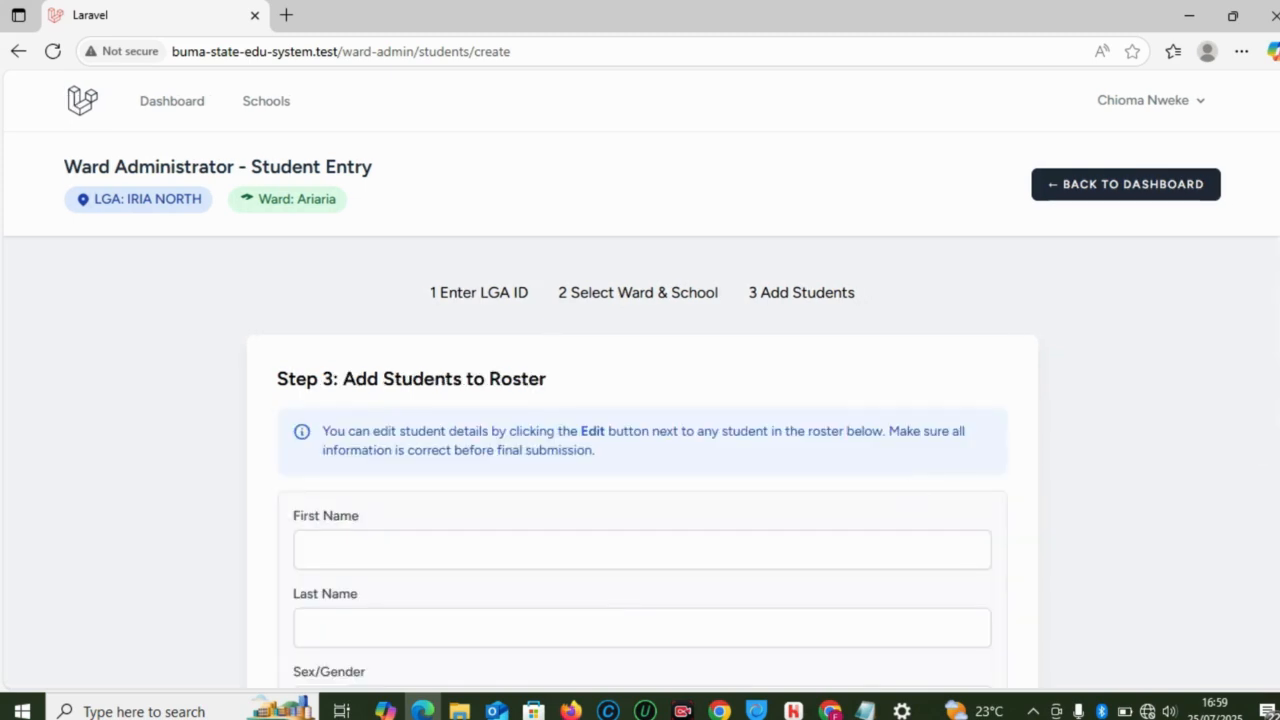
{"action": "scroll", "coordinate": [583, 369], "scroll_direction": "down", "scroll_amount": 4}
{"action": "scroll", "coordinate": [583, 369], "scroll_direction": "up", "scroll_amount": 2}
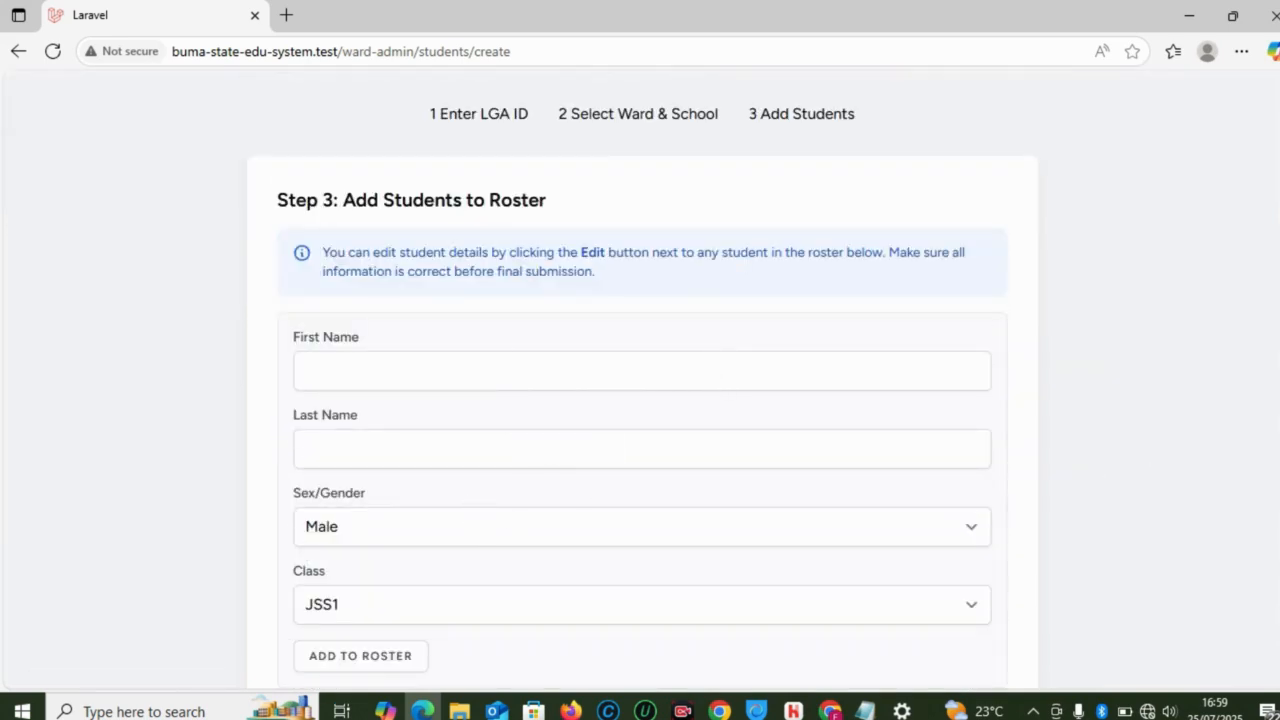
{"action": "scroll", "coordinate": [605, 430], "scroll_direction": "down", "scroll_amount": 2}
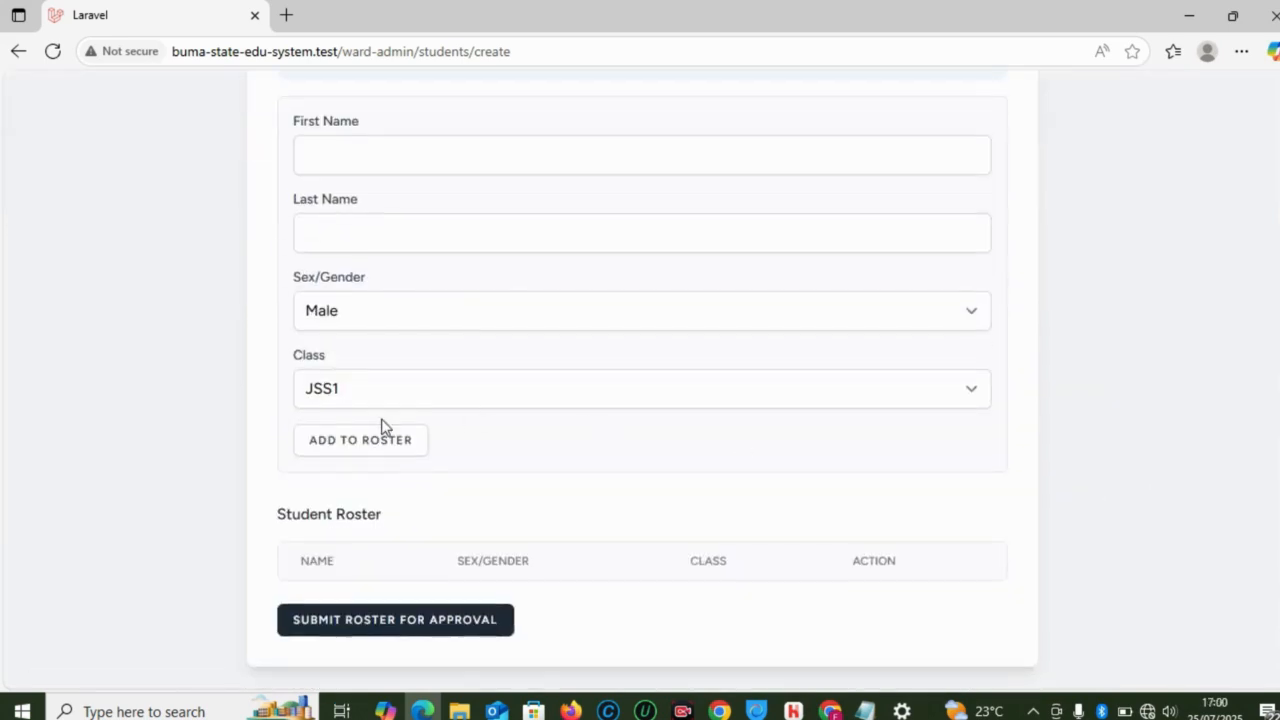
{"action": "scroll", "coordinate": [1268, 220], "scroll_direction": "up", "scroll_amount": 3}
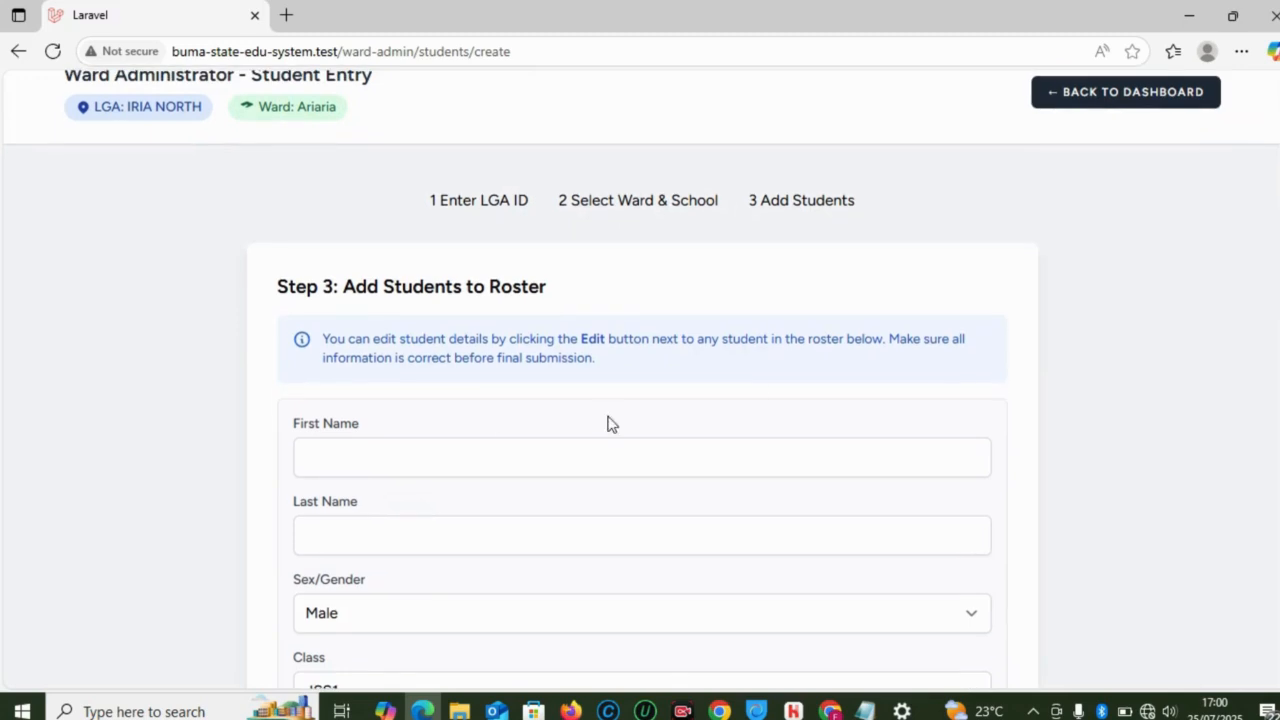
Step: Enter the student's first and last name, capitalising the first name
{"action": "left_click", "coordinate": [503, 455]}
{"action": "left_click", "coordinate": [429, 505]}
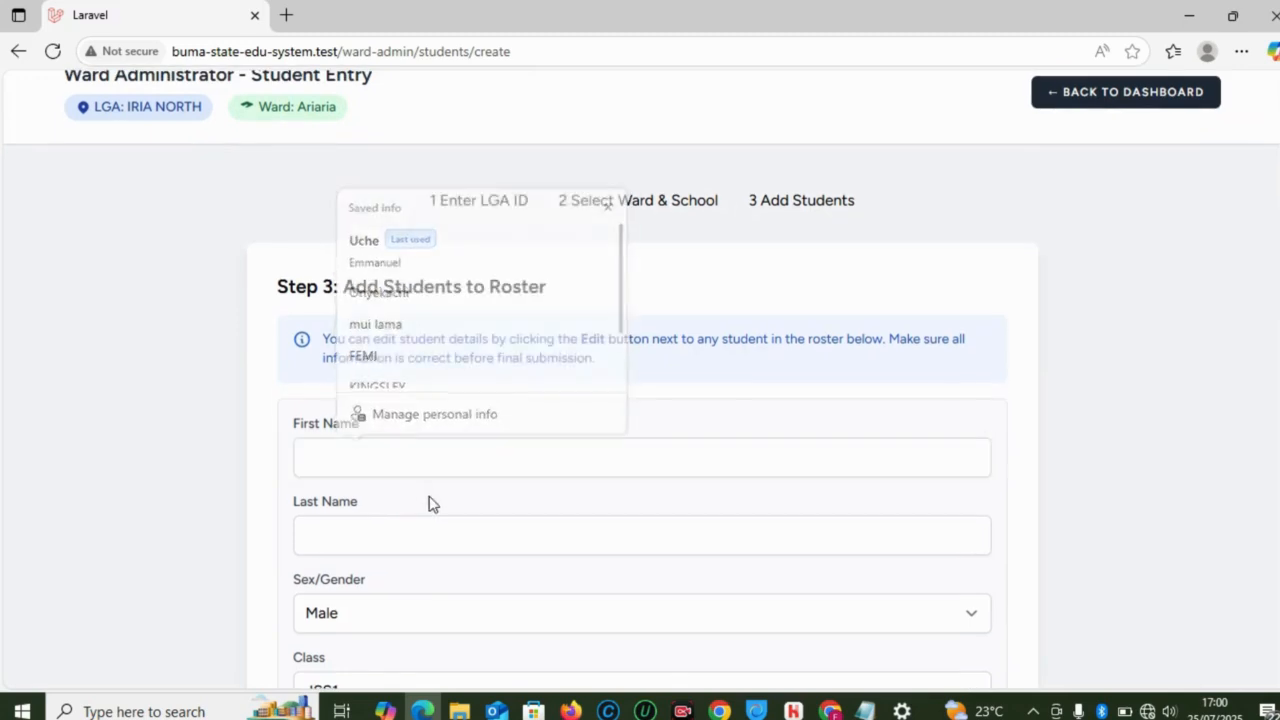
{"action": "left_click", "coordinate": [350, 458]}
{"action": "type", "text": "roboto"}
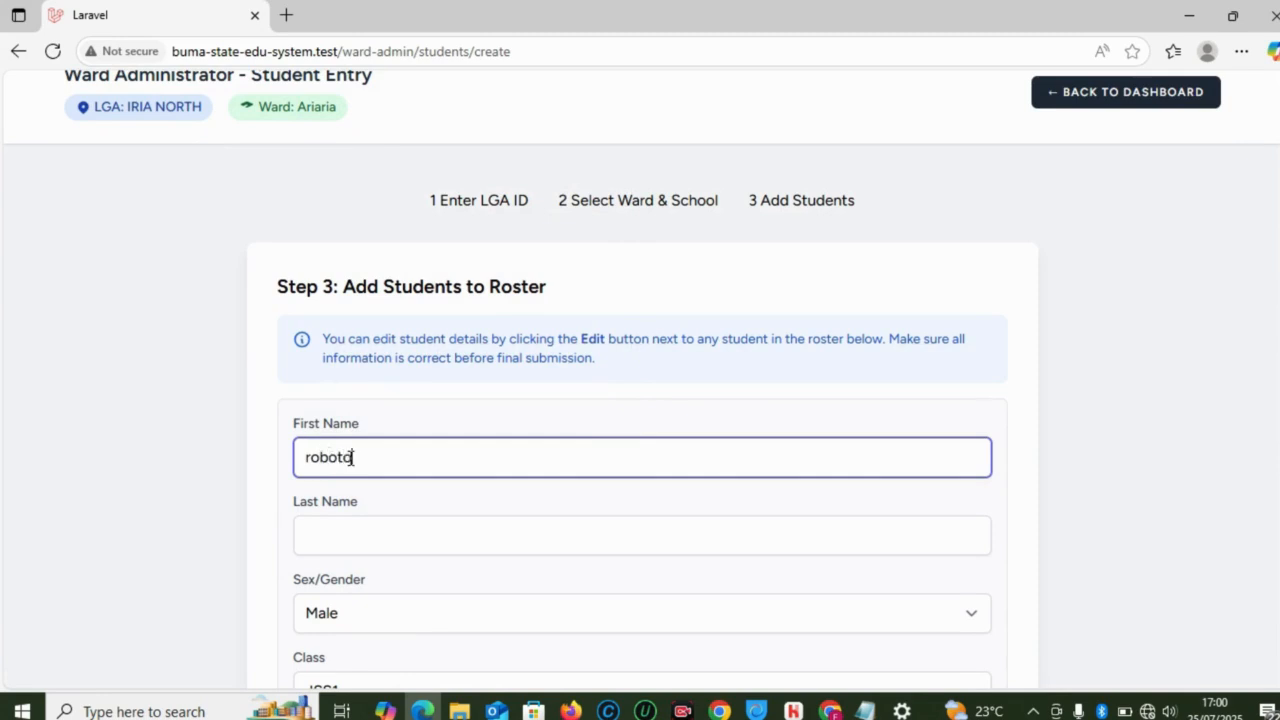
{"action": "left_click_drag", "start_coordinate": [309, 456], "coordinate": [302, 457]}
{"action": "type", "text": "R"}
{"action": "left_click", "coordinate": [328, 522]}
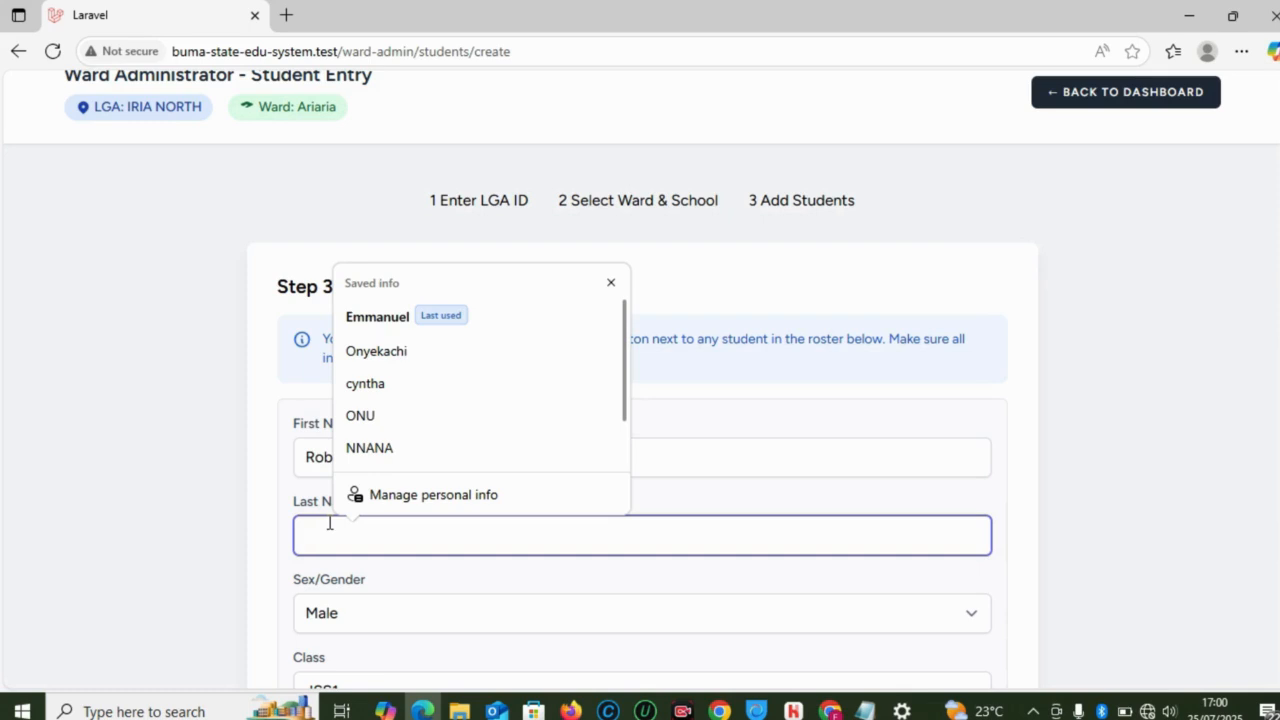
{"action": "type", "text": "Lili"}
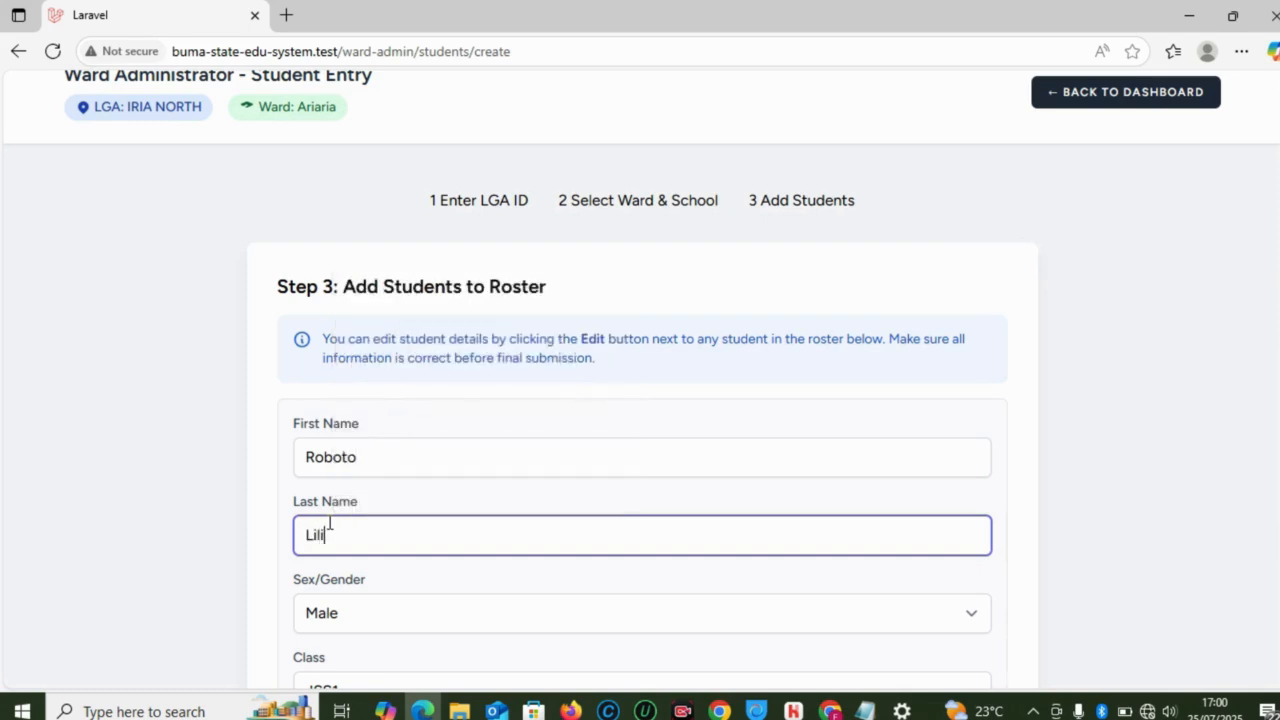
Step: Keep the class as JSS1 and add the male student to the roster
{"action": "scroll", "coordinate": [640, 400], "scroll_direction": "down", "scroll_amount": 2}
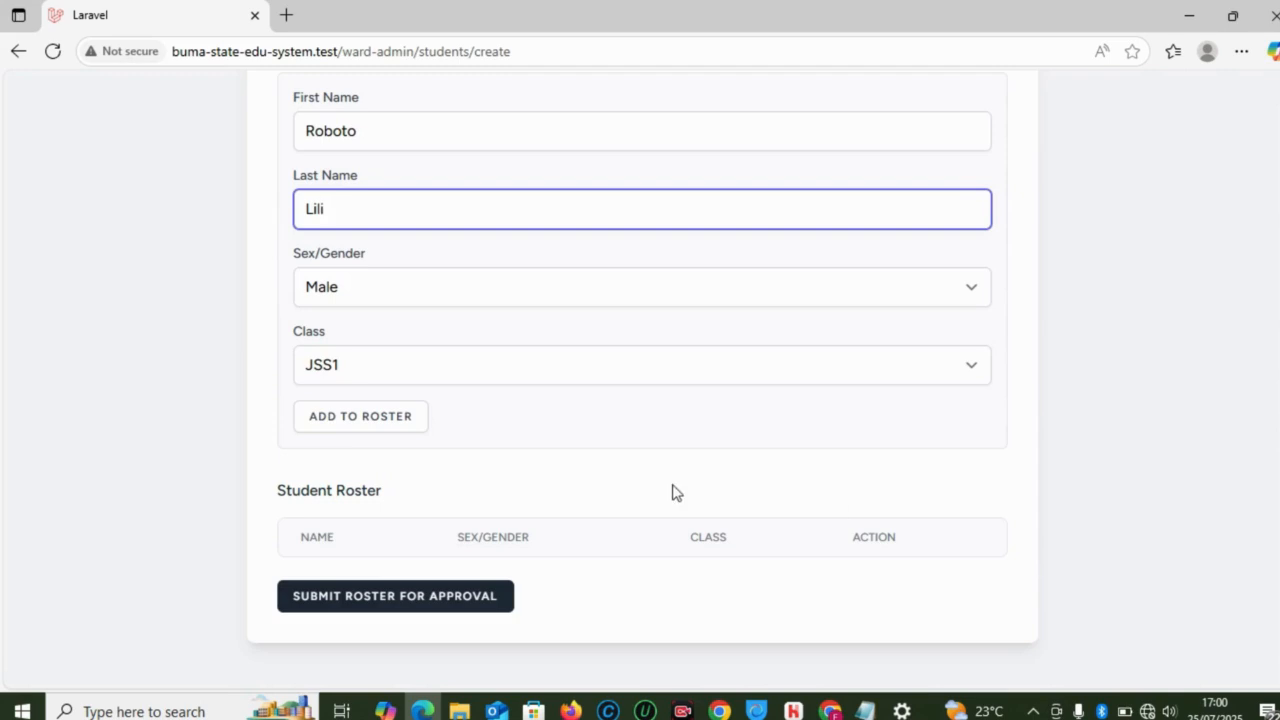
{"action": "left_click", "coordinate": [452, 373]}
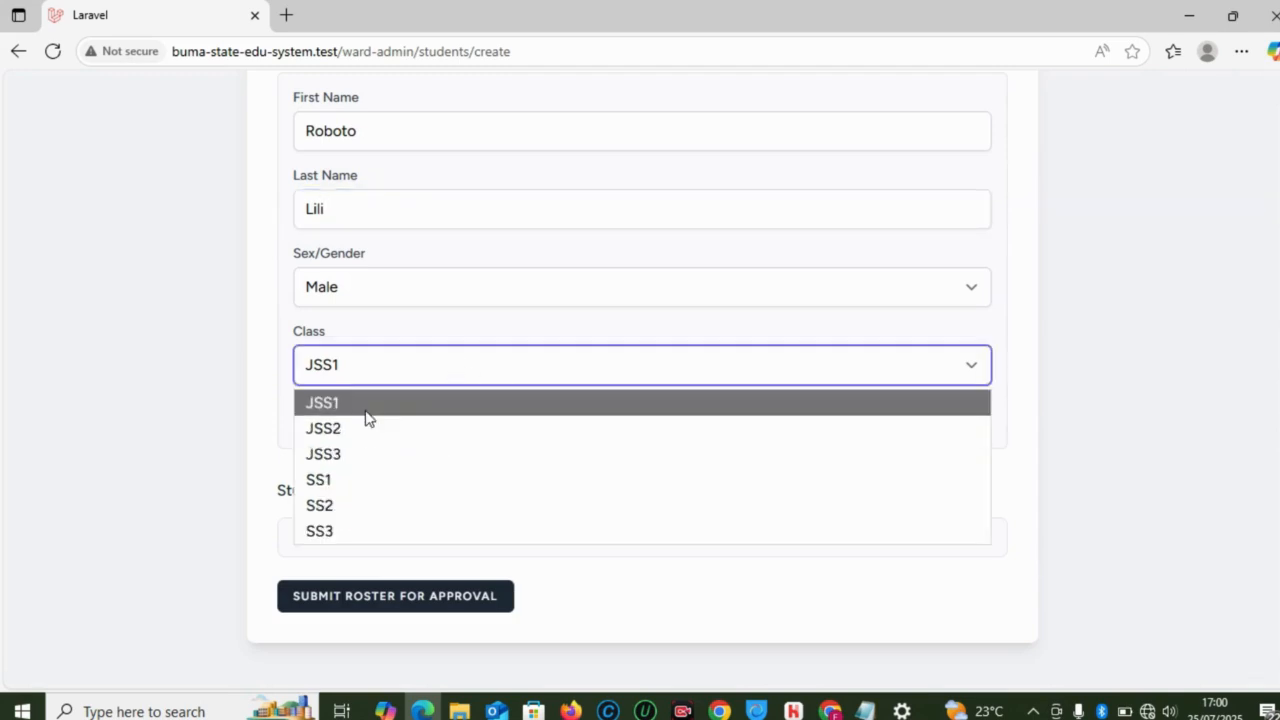
{"action": "left_click", "coordinate": [366, 413]}
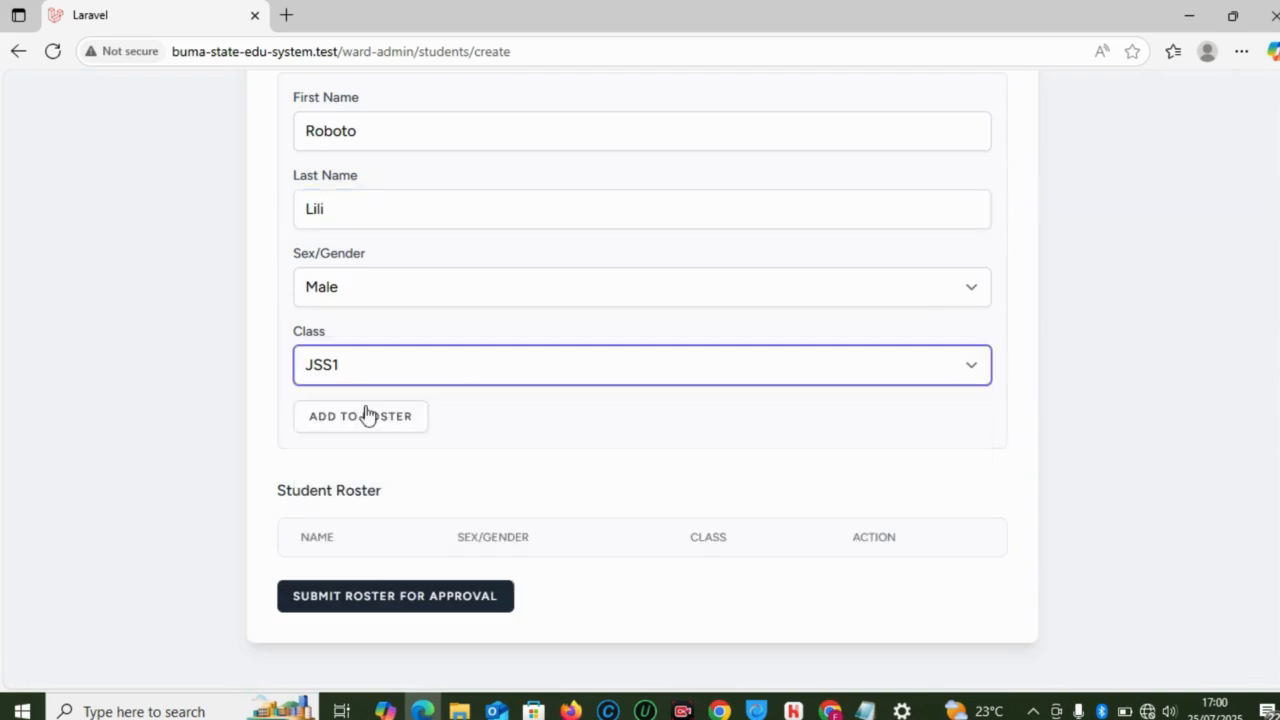
{"action": "left_click", "coordinate": [322, 420]}
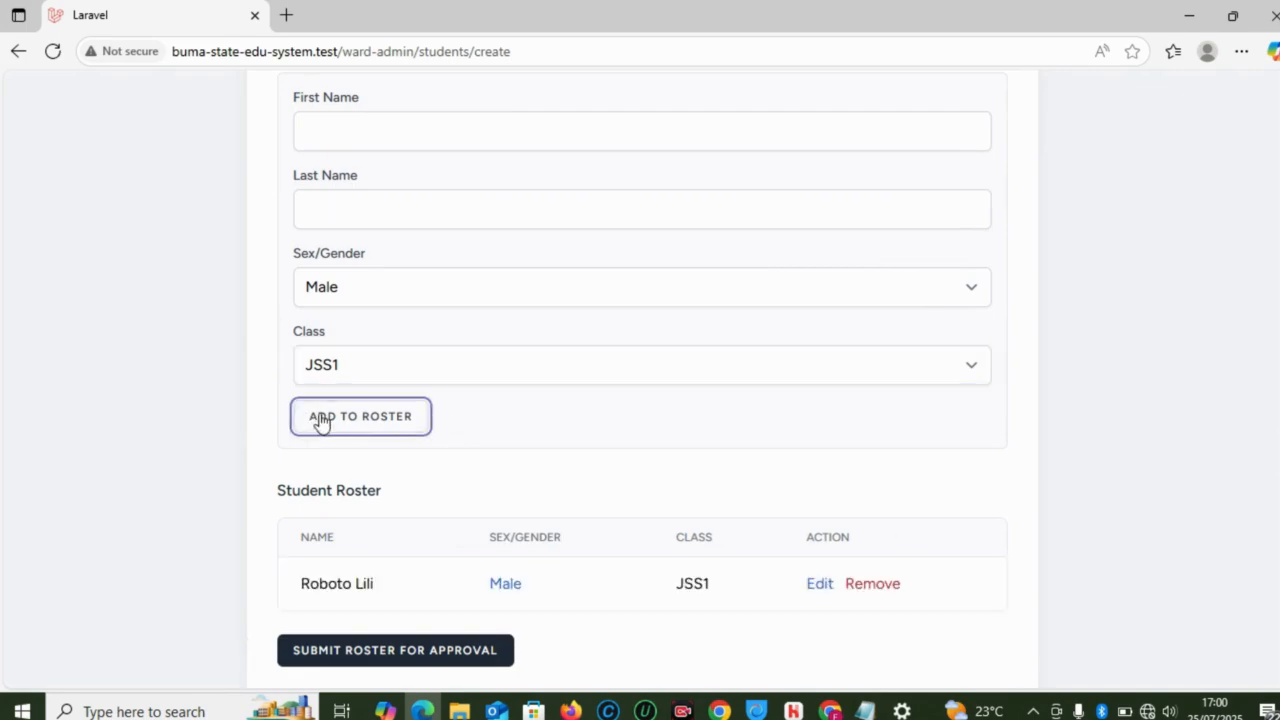
Step: Scroll through the roster to review the newly added student
{"action": "scroll", "coordinate": [352, 456], "scroll_direction": "down", "scroll_amount": 1}
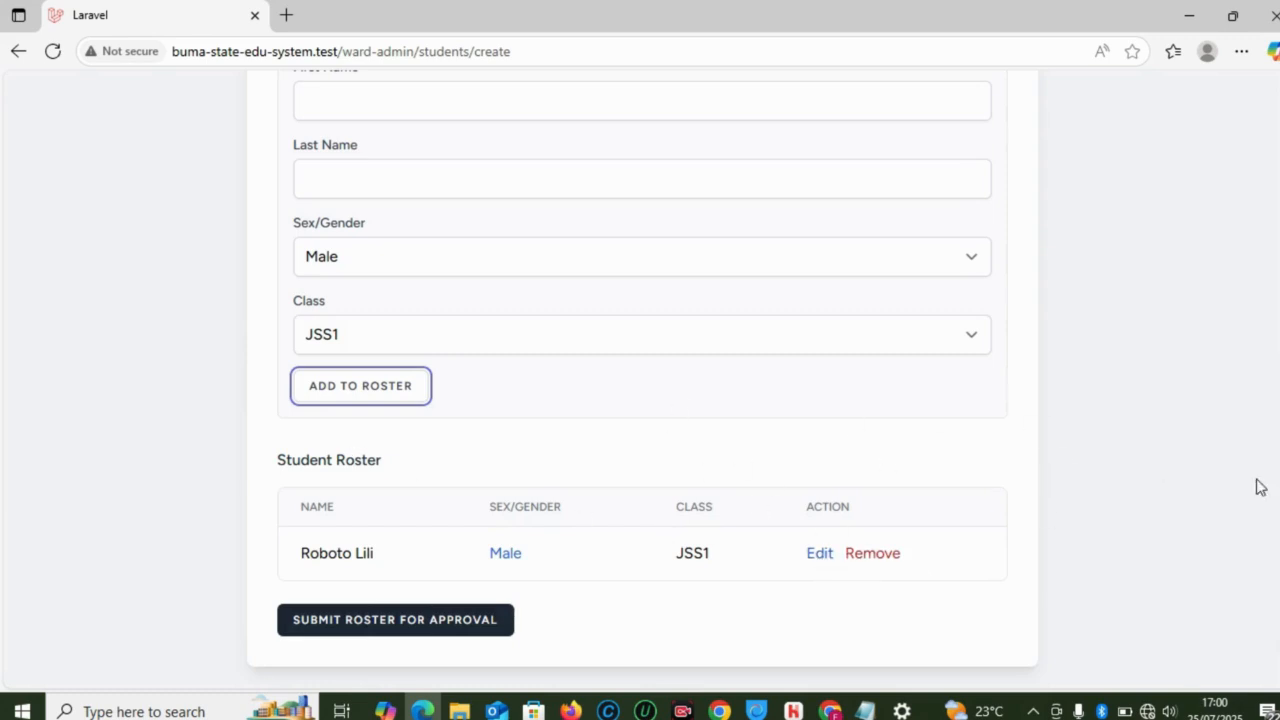
{"action": "scroll", "coordinate": [1260, 485], "scroll_direction": "up", "scroll_amount": 3}
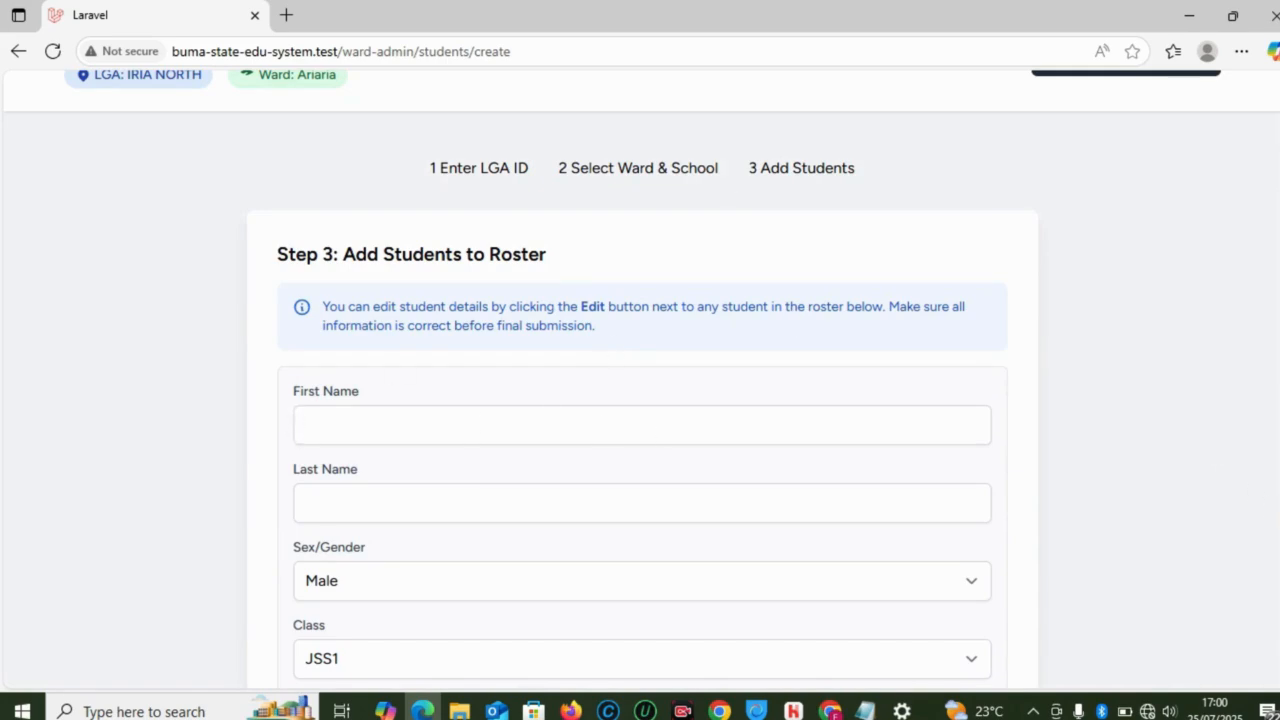
{"action": "scroll", "coordinate": [997, 606], "scroll_direction": "down", "scroll_amount": 4}
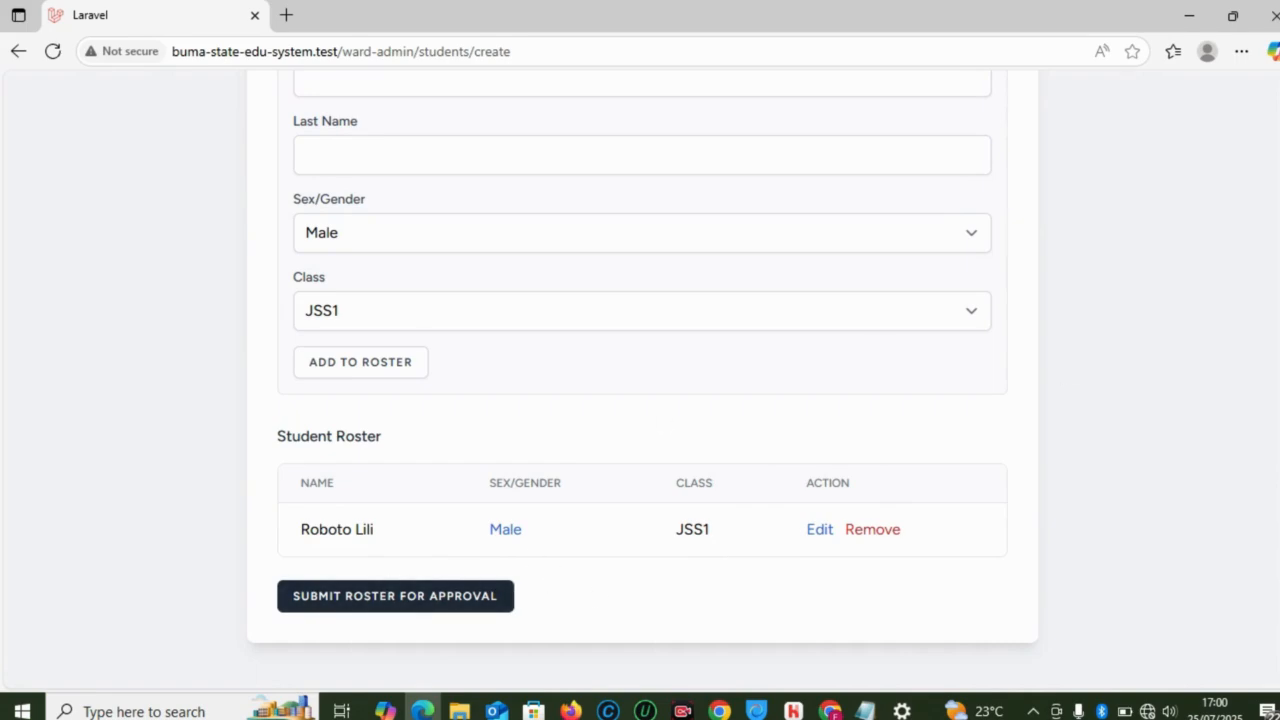
{"action": "scroll", "coordinate": [1276, 418], "scroll_direction": "up", "scroll_amount": 2}
{"action": "scroll", "coordinate": [1276, 418], "scroll_direction": "down", "scroll_amount": 2}
{"action": "scroll", "coordinate": [1276, 418], "scroll_direction": "up", "scroll_amount": 3}
{"action": "scroll", "coordinate": [1272, 277], "scroll_direction": "down", "scroll_amount": 2}
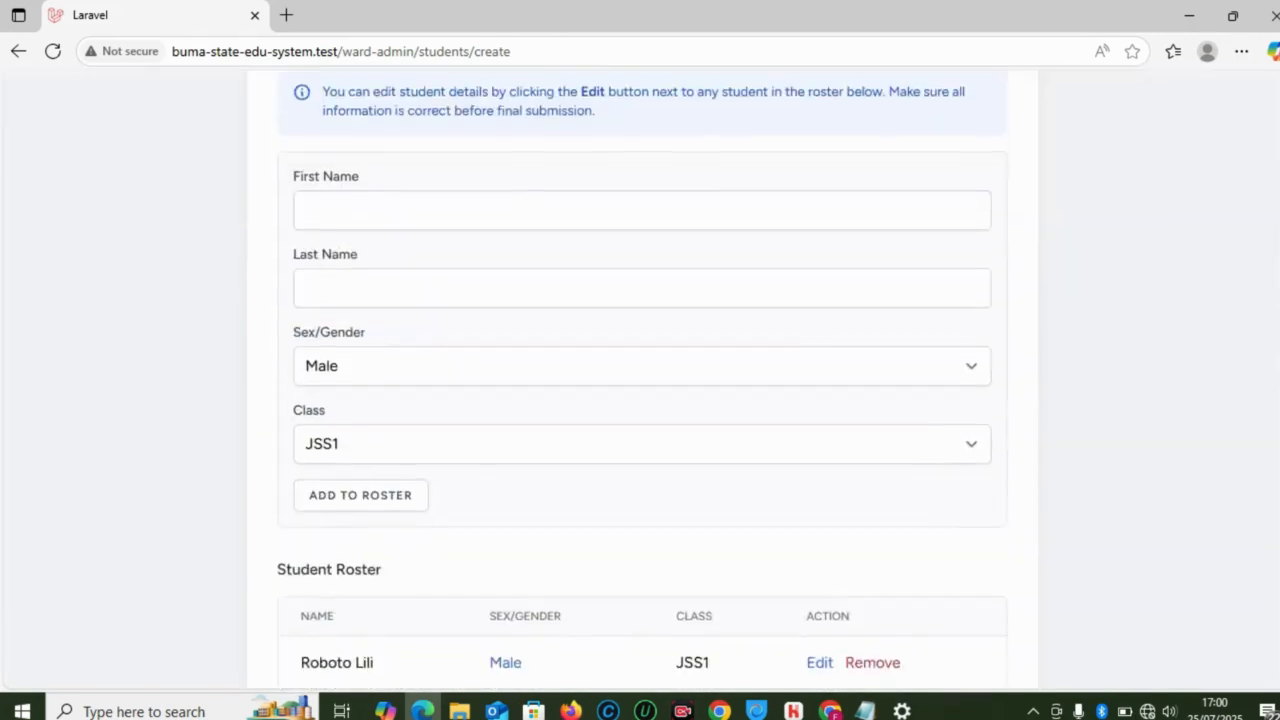
{"action": "scroll", "coordinate": [1276, 418], "scroll_direction": "up", "scroll_amount": 3}
{"action": "scroll", "coordinate": [1276, 418], "scroll_direction": "down", "scroll_amount": 2}
{"action": "scroll", "coordinate": [1276, 418], "scroll_direction": "up", "scroll_amount": 1}
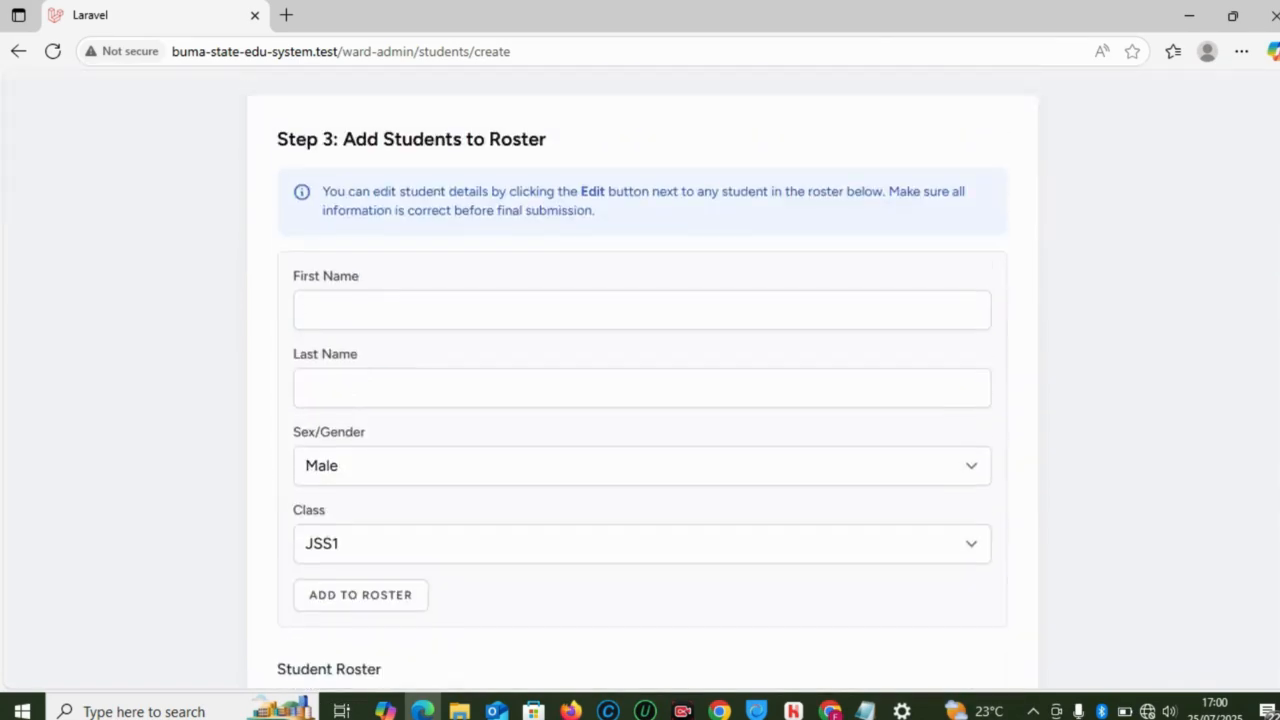
{"action": "scroll", "coordinate": [1276, 418], "scroll_direction": "down", "scroll_amount": 2}
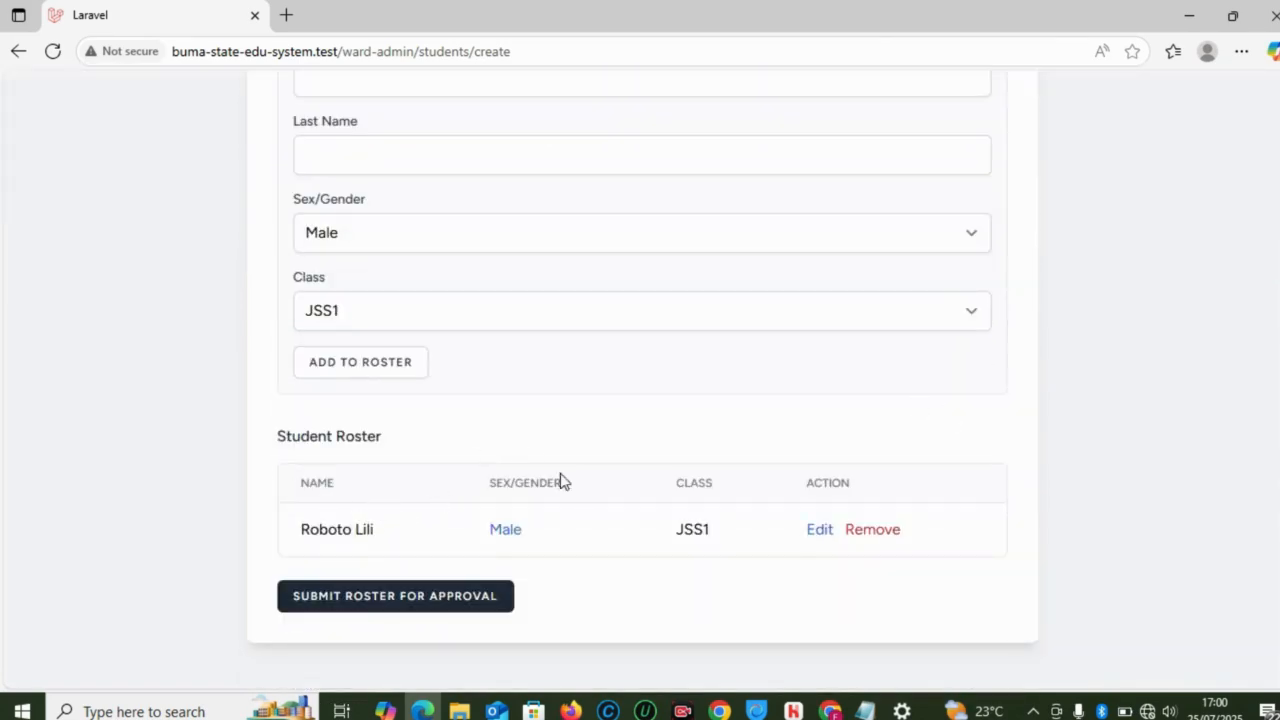
{"action": "scroll", "coordinate": [1276, 418], "scroll_direction": "up", "scroll_amount": 2}
{"action": "scroll", "coordinate": [1276, 418], "scroll_direction": "down", "scroll_amount": 2}
{"action": "scroll", "coordinate": [1278, 350], "scroll_direction": "up", "scroll_amount": 4}
{"action": "scroll", "coordinate": [1278, 350], "scroll_direction": "down", "scroll_amount": 2}
{"action": "scroll", "coordinate": [1278, 350], "scroll_direction": "down", "scroll_amount": 1}
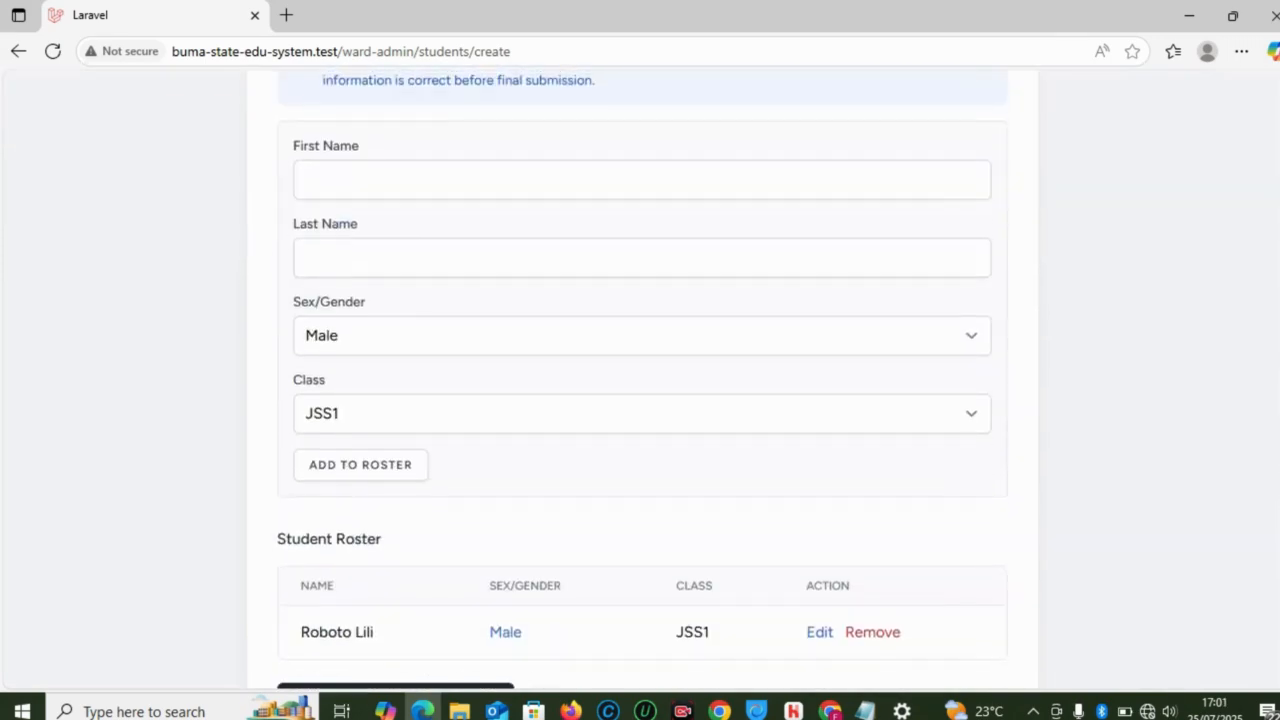
{"action": "scroll", "coordinate": [1278, 350], "scroll_direction": "up", "scroll_amount": 3}
{"action": "scroll", "coordinate": [1278, 500], "scroll_direction": "down", "scroll_amount": 3}
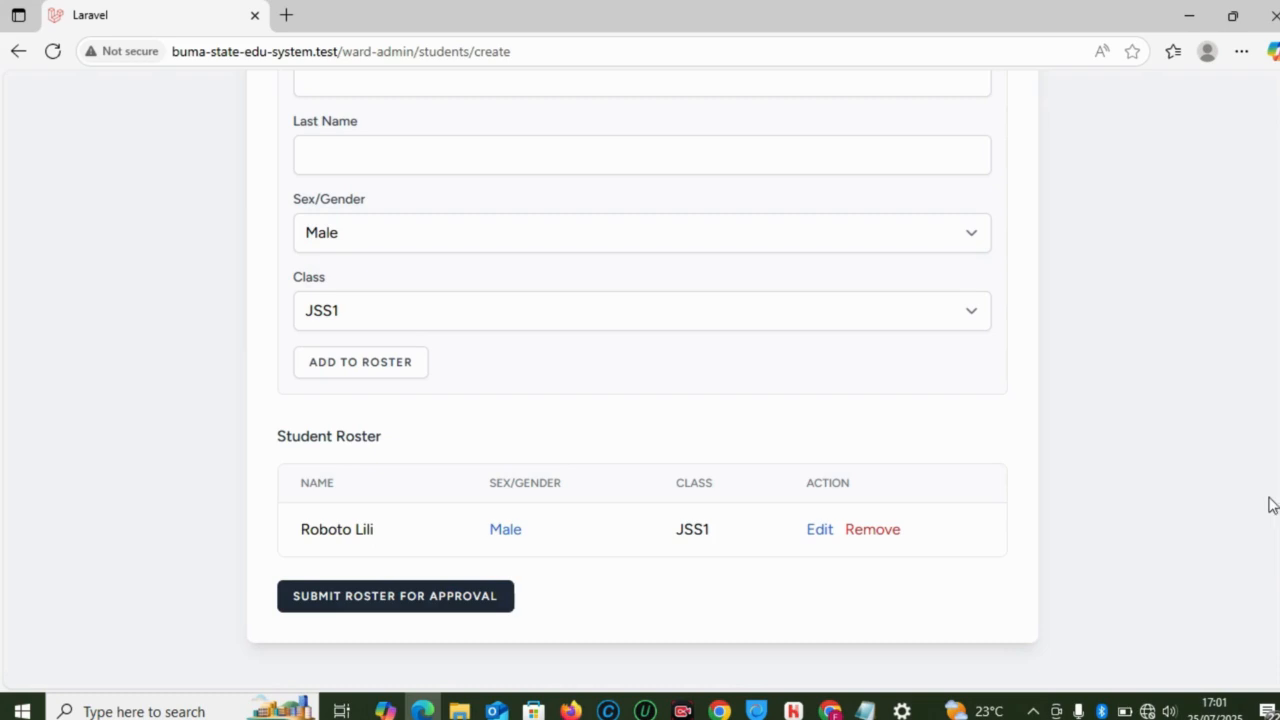
{"action": "scroll", "coordinate": [900, 478], "scroll_direction": "up", "scroll_amount": 5}
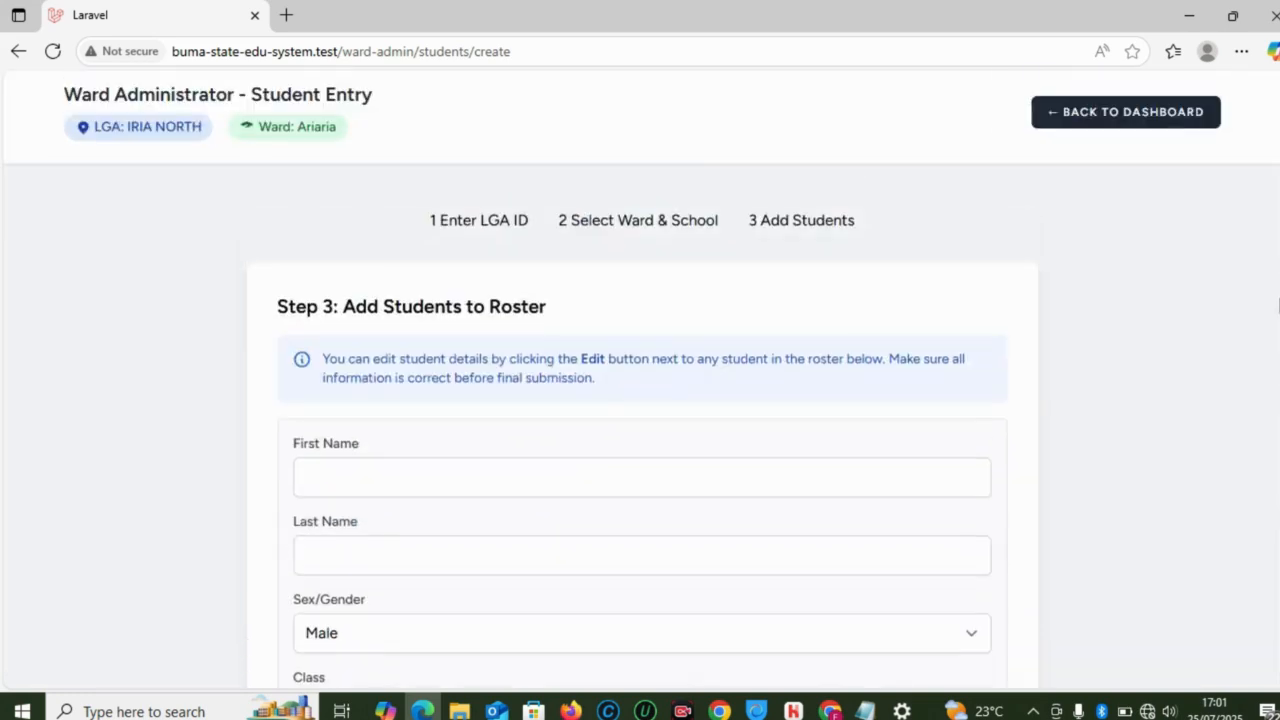
Step: Switch to the Student Promotion window, log out, and attempt sign-in with the saved e-mail
{"action": "mouse_move", "coordinate": [831, 711]}
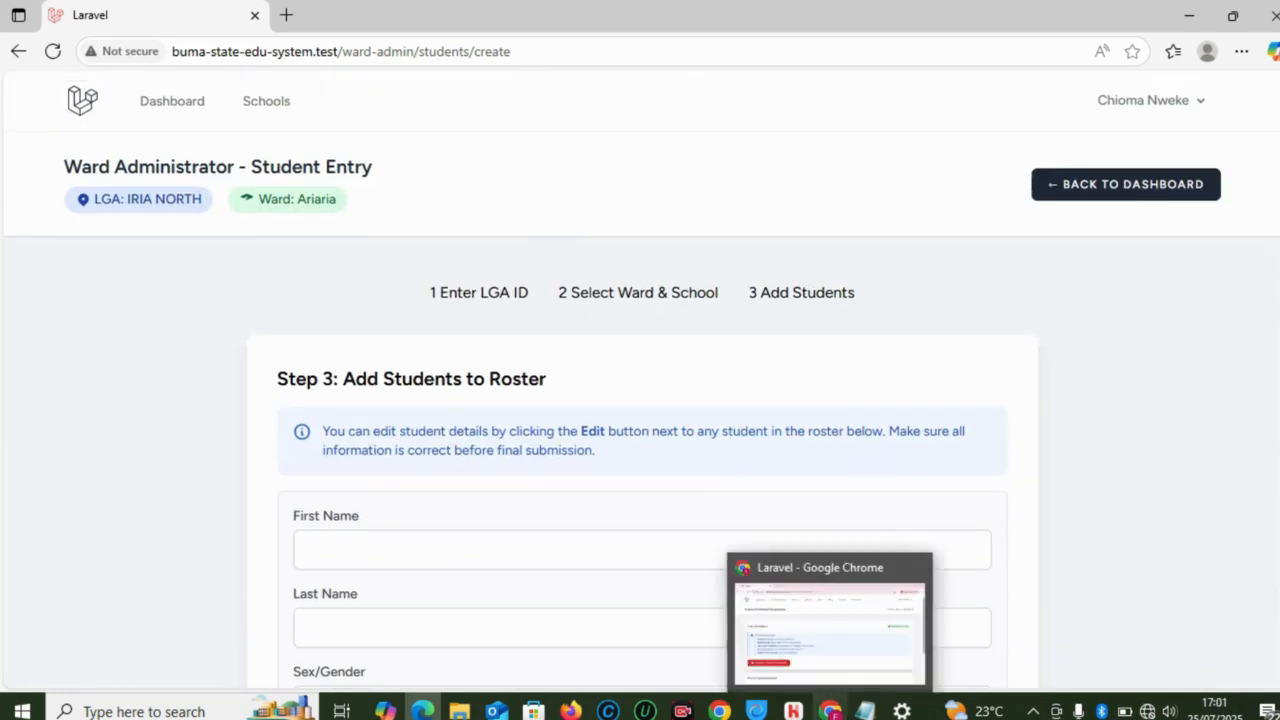
{"action": "left_click", "coordinate": [837, 660]}
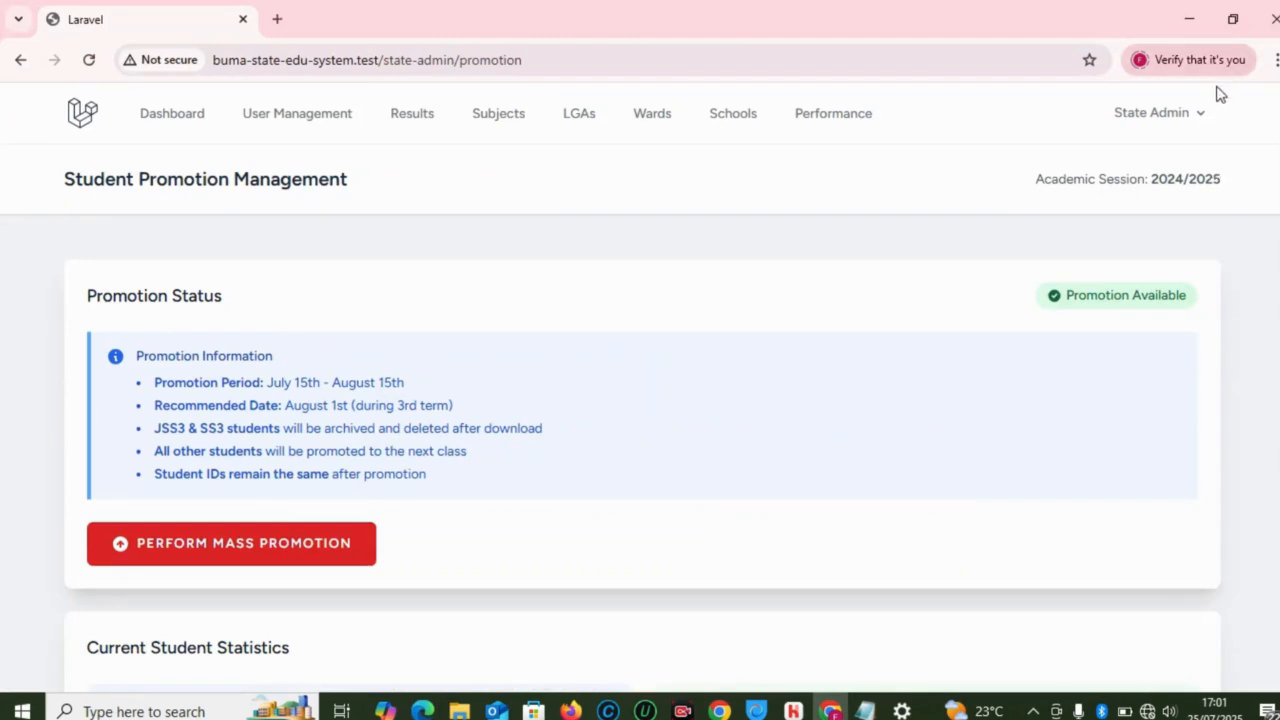
{"action": "left_click", "coordinate": [1205, 116]}
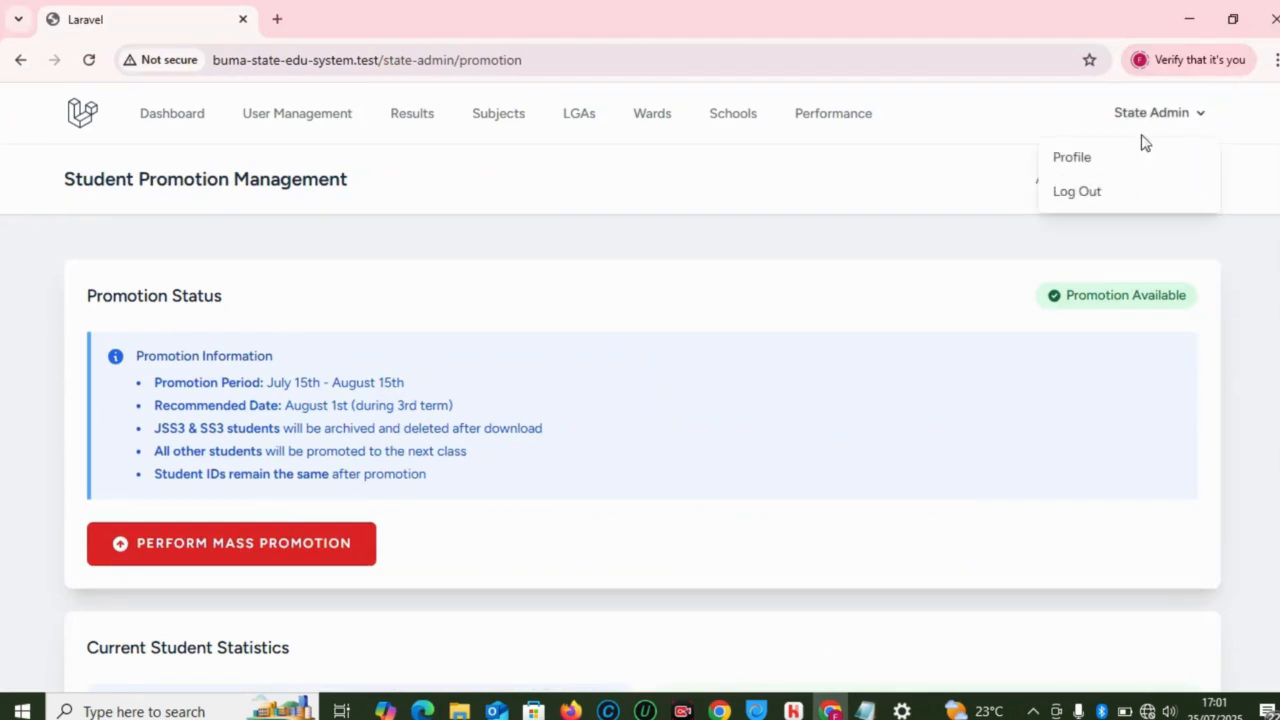
{"action": "left_click", "coordinate": [1103, 190]}
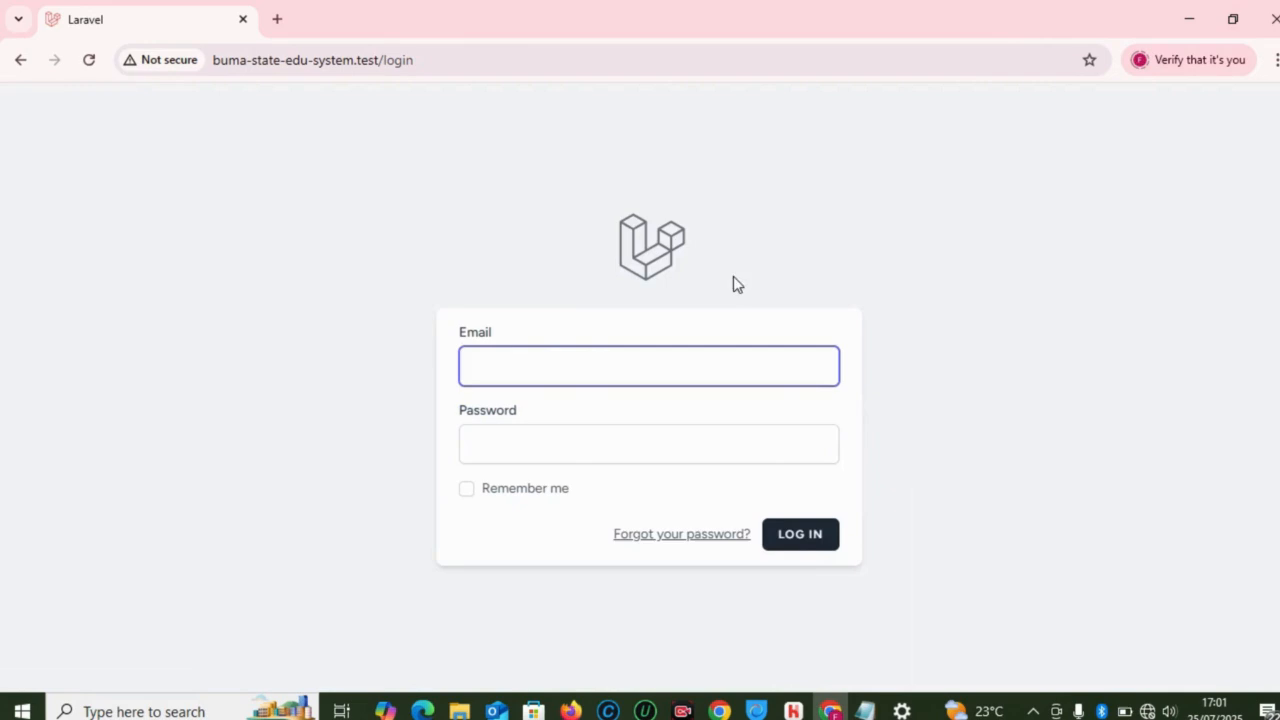
{"action": "left_click", "coordinate": [543, 365]}
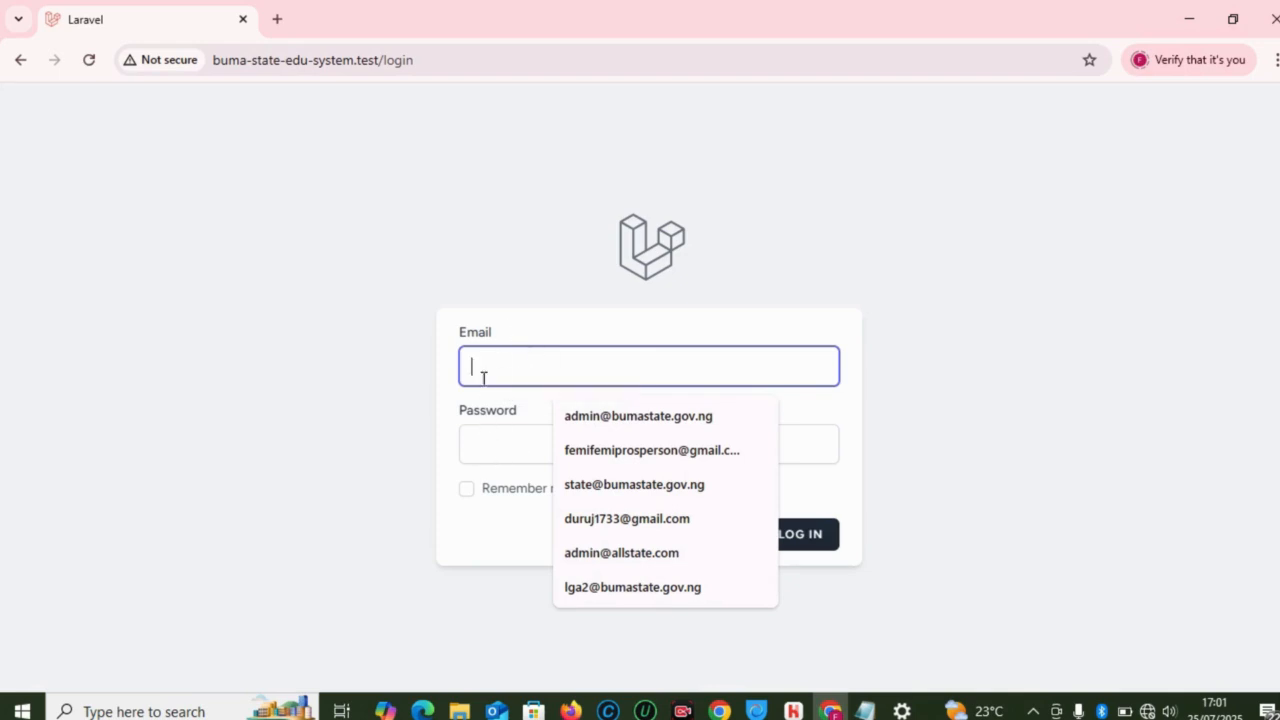
{"action": "left_click", "coordinate": [601, 490]}
{"action": "left_click", "coordinate": [560, 437]}
{"action": "type", "text": "••••••"}
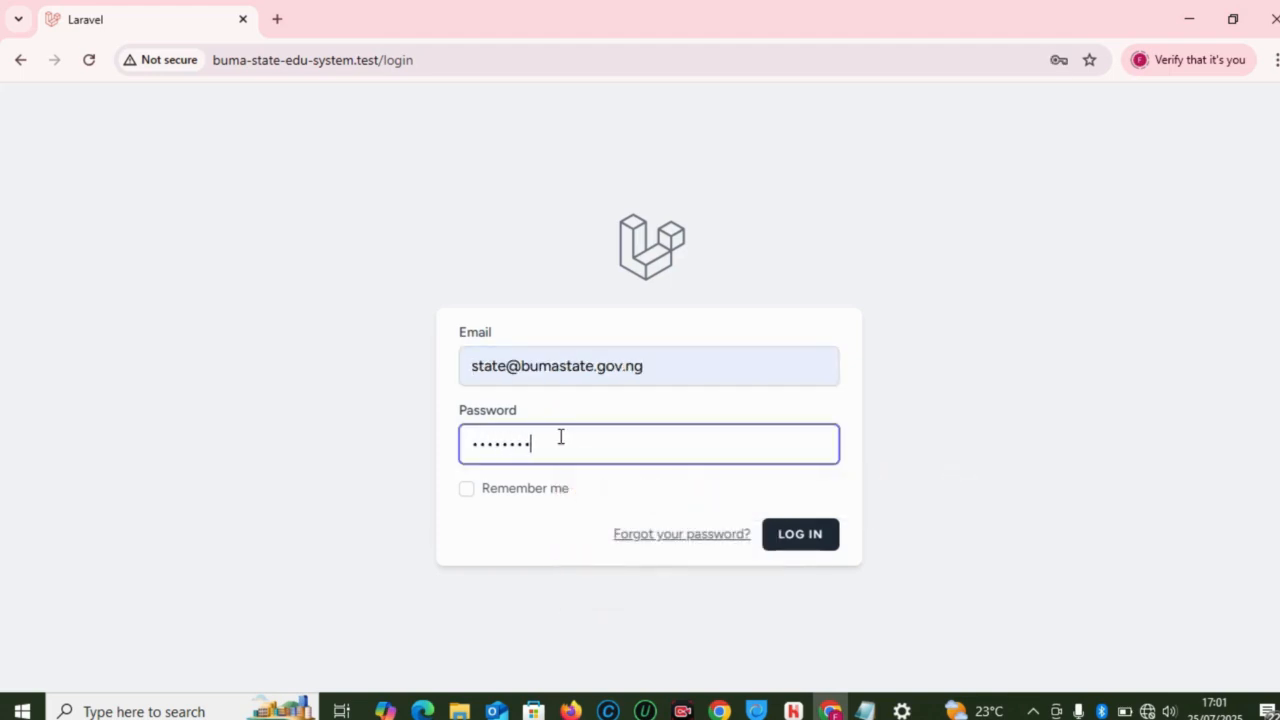
{"action": "left_click", "coordinate": [802, 546]}
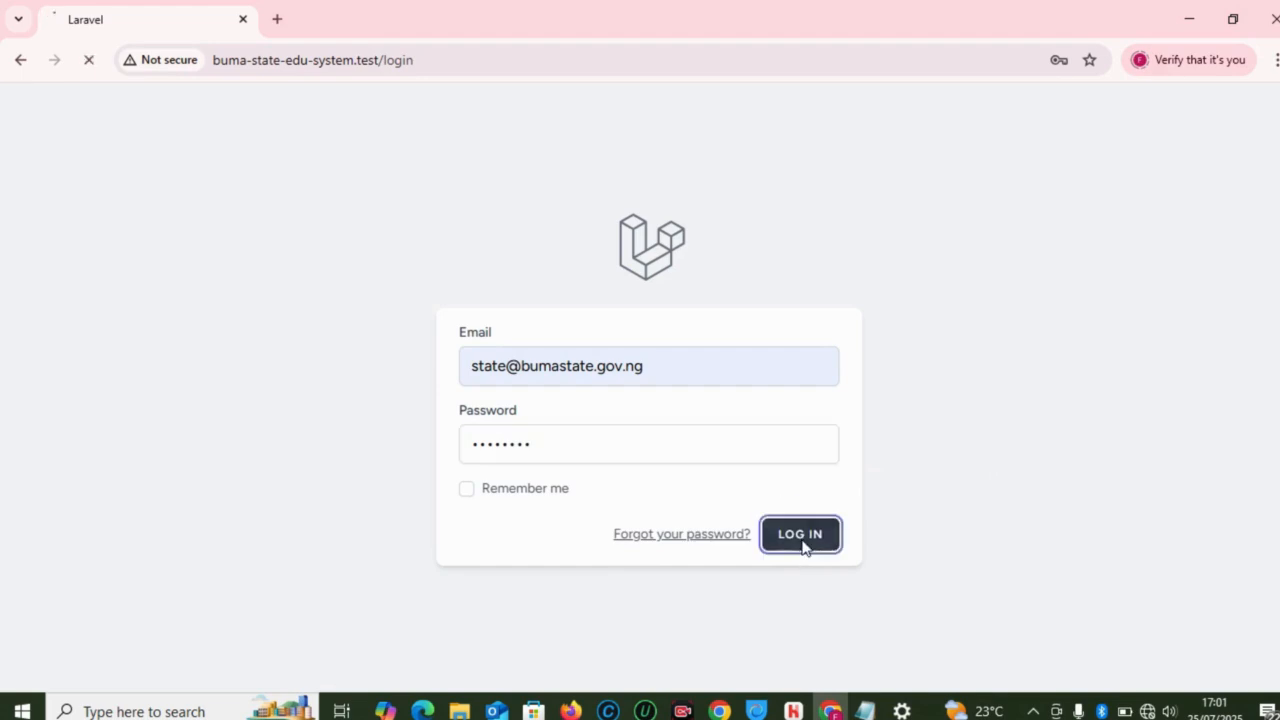
Step: Change the e-mail's account prefix to the admin account, re-enter the password, and sign in
{"action": "left_click", "coordinate": [531, 454]}
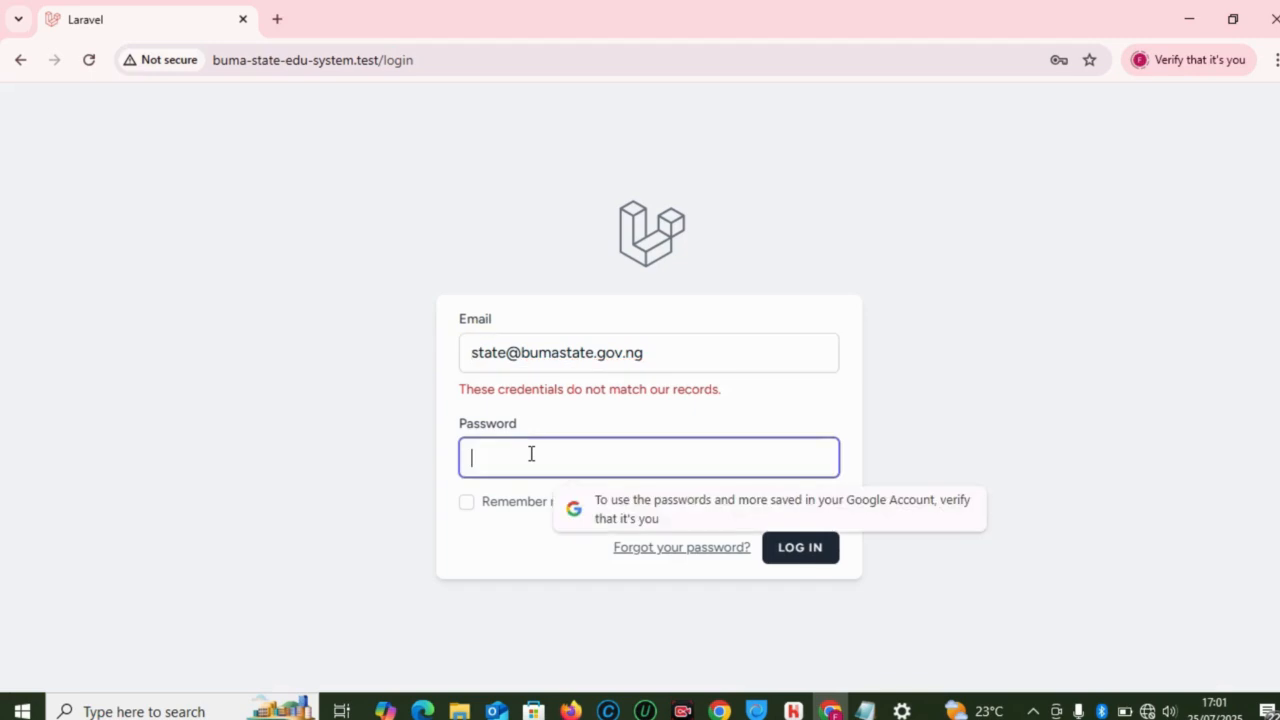
{"action": "double_click", "coordinate": [505, 353]}
{"action": "type", "text": "admin"}
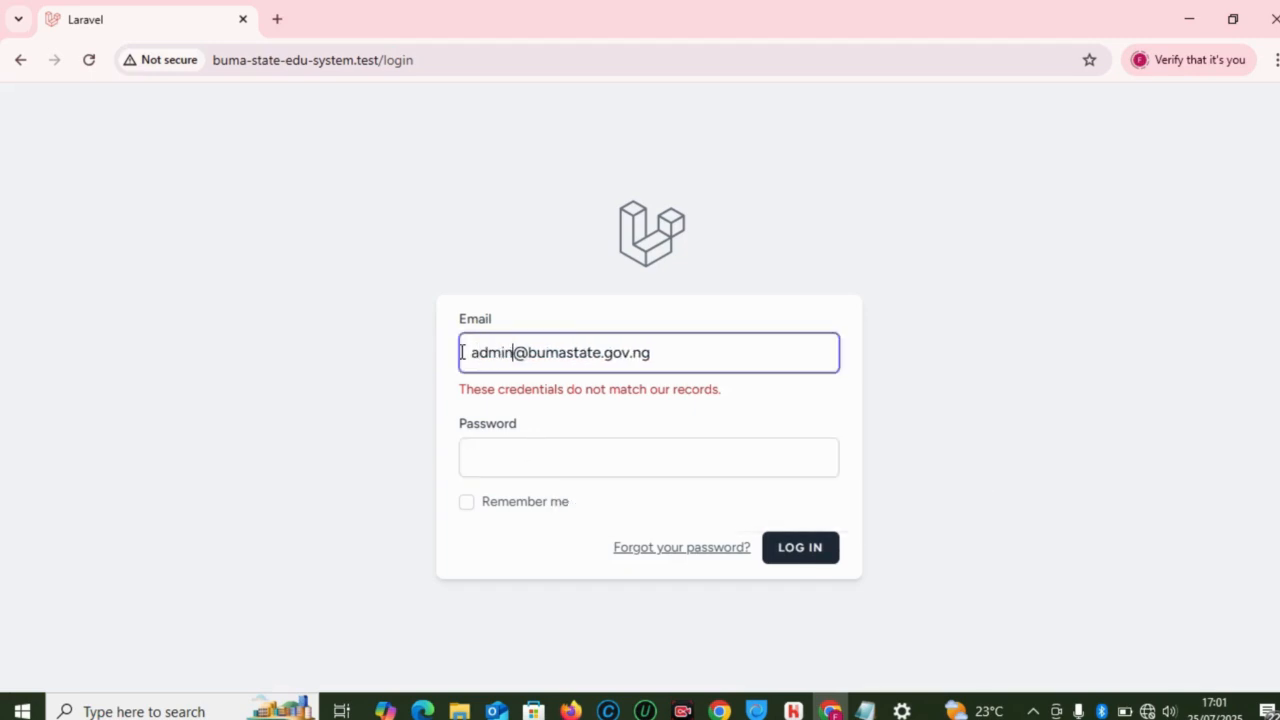
{"action": "left_click", "coordinate": [483, 440]}
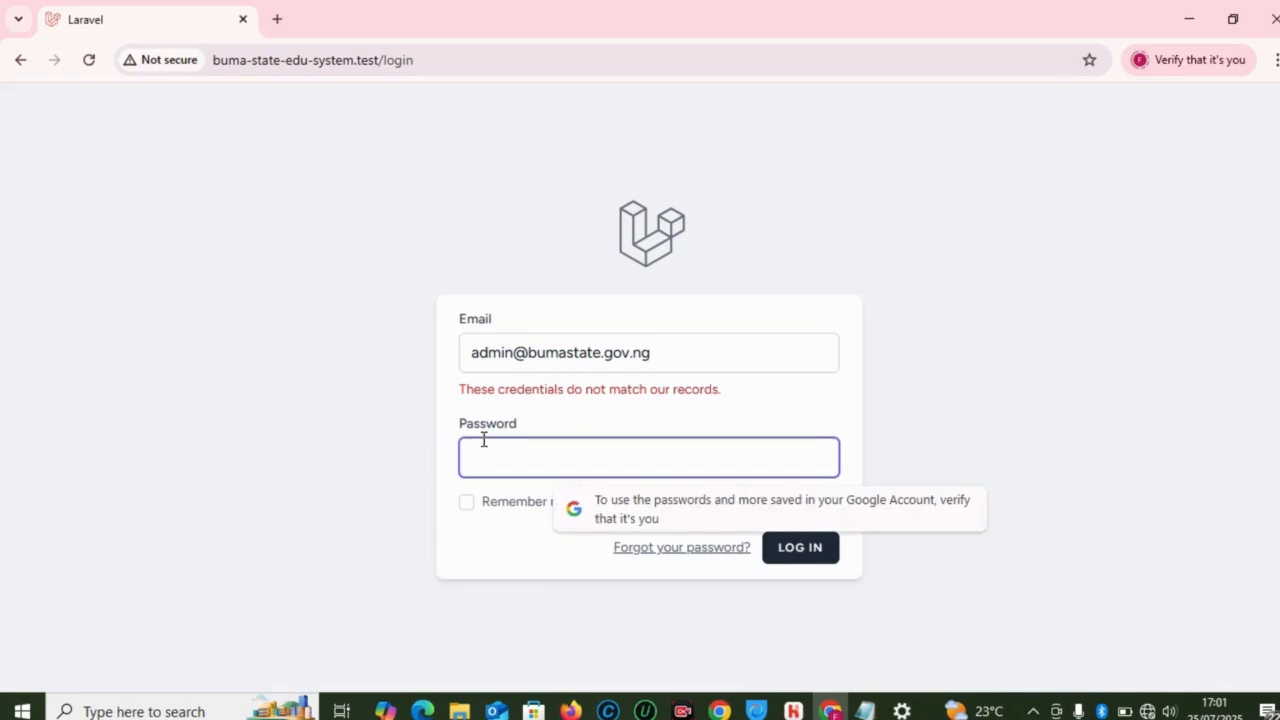
{"action": "type", "text": "••••••••"}
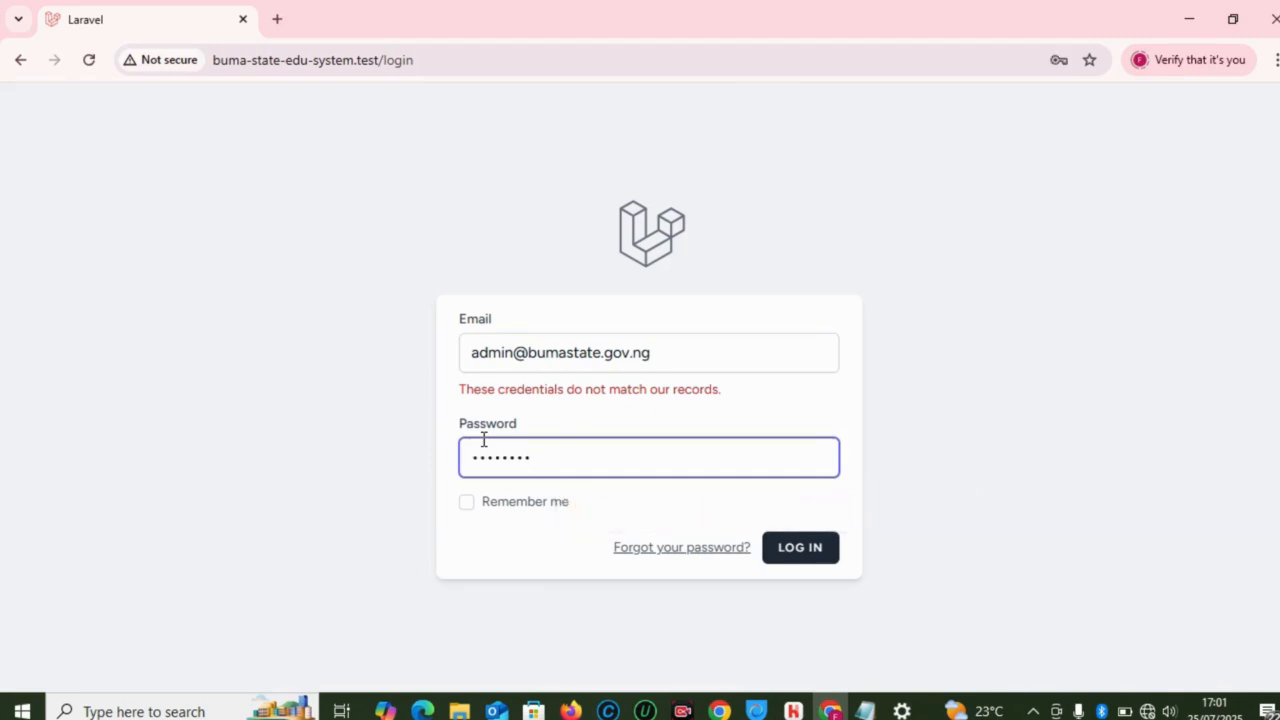
{"action": "left_click", "coordinate": [810, 551]}
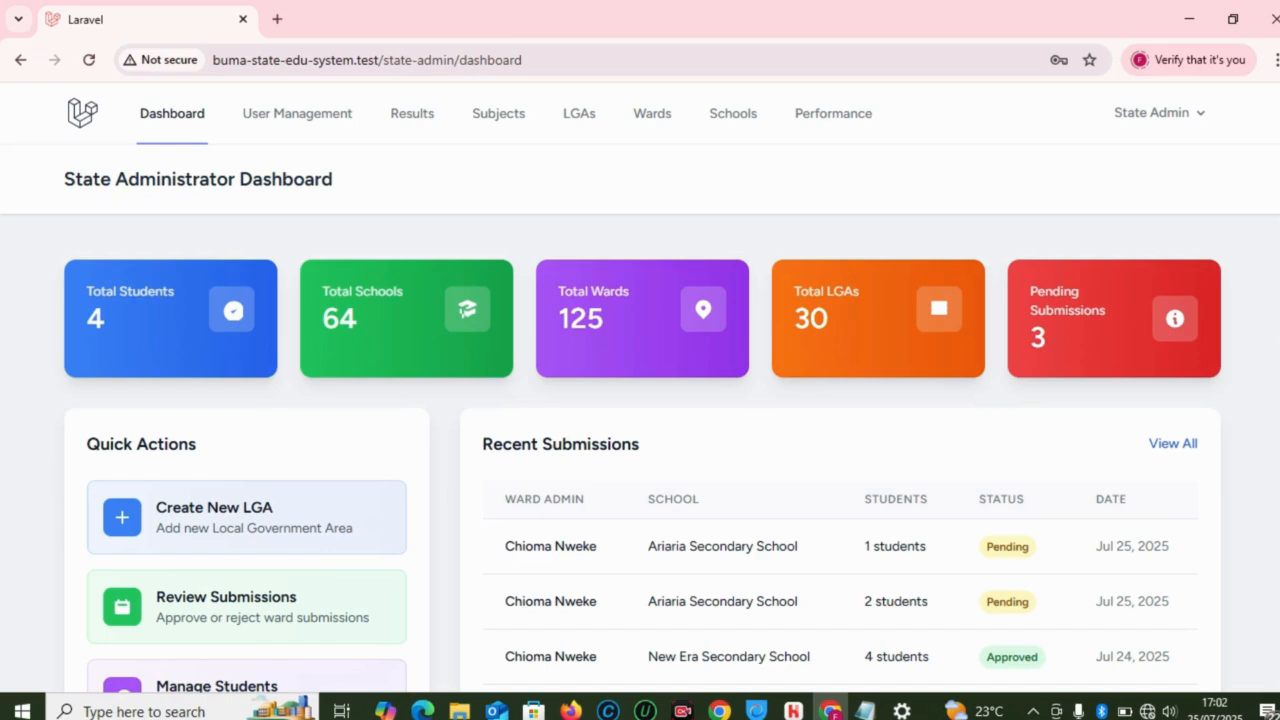
{"action": "scroll", "coordinate": [596, 262], "scroll_direction": "down", "scroll_amount": 1}
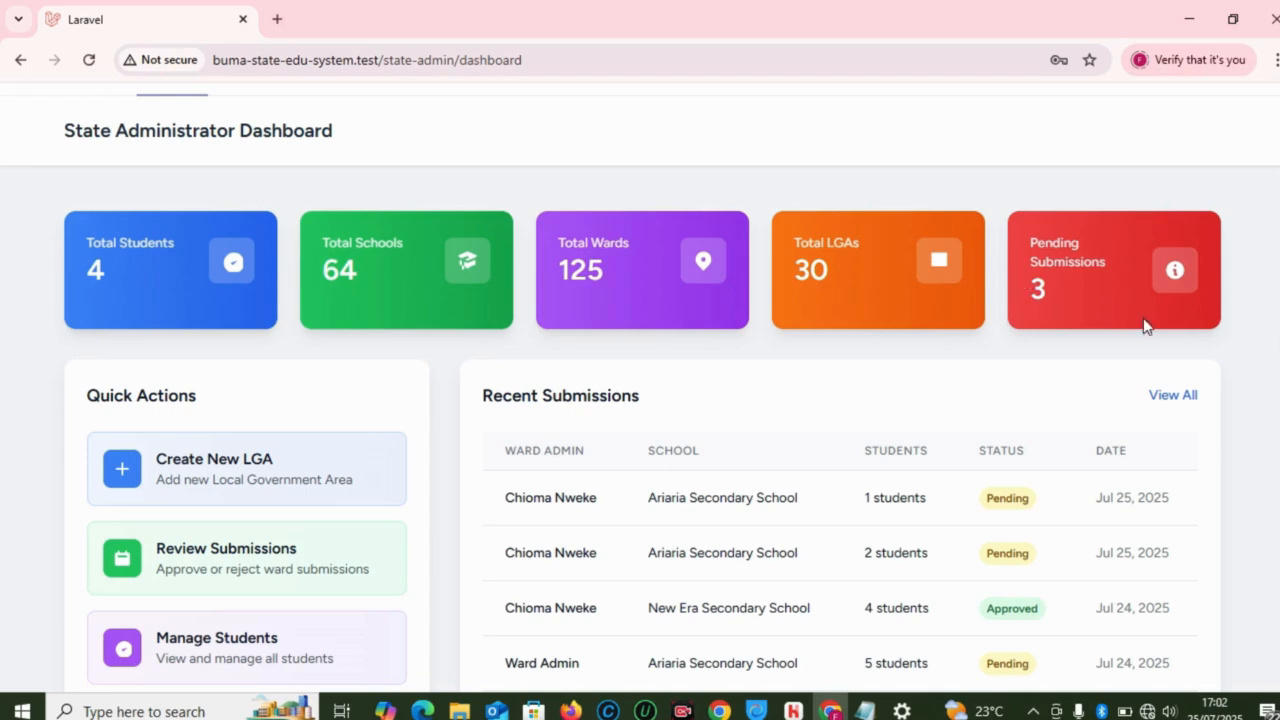
{"action": "scroll", "coordinate": [640, 393], "scroll_direction": "down", "scroll_amount": 1}
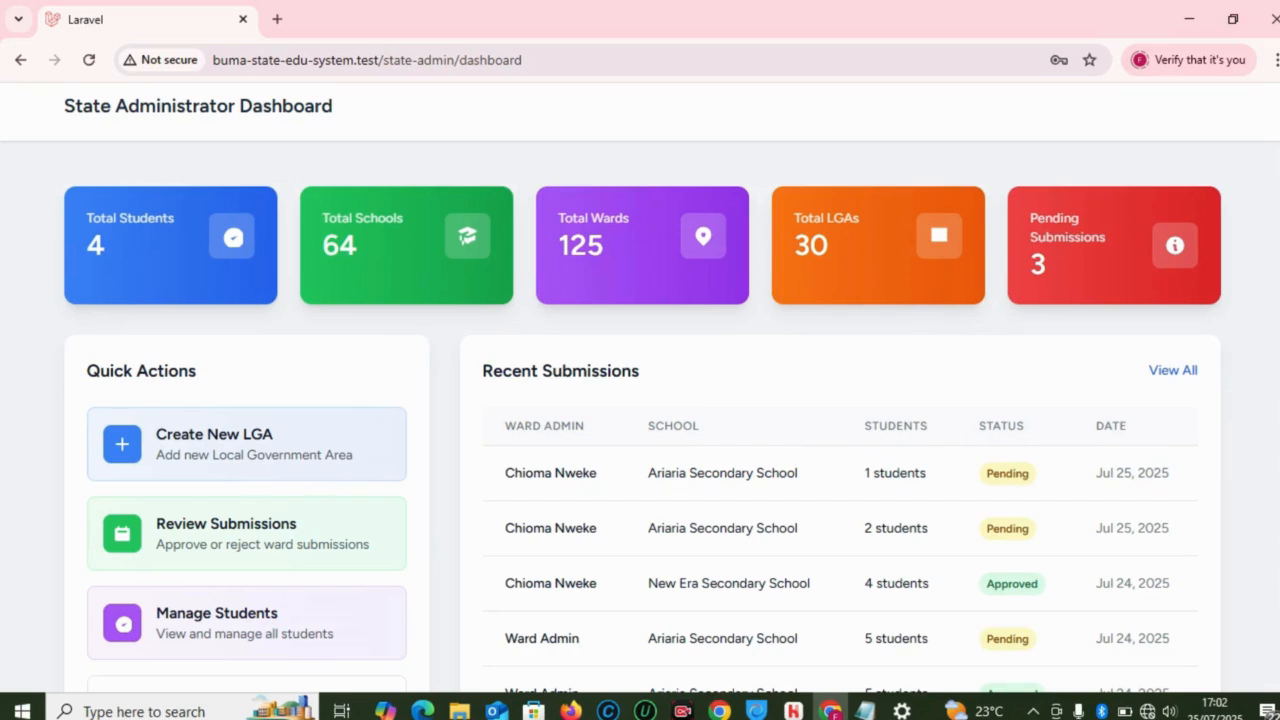
{"action": "scroll", "coordinate": [640, 393], "scroll_direction": "up", "scroll_amount": 1}
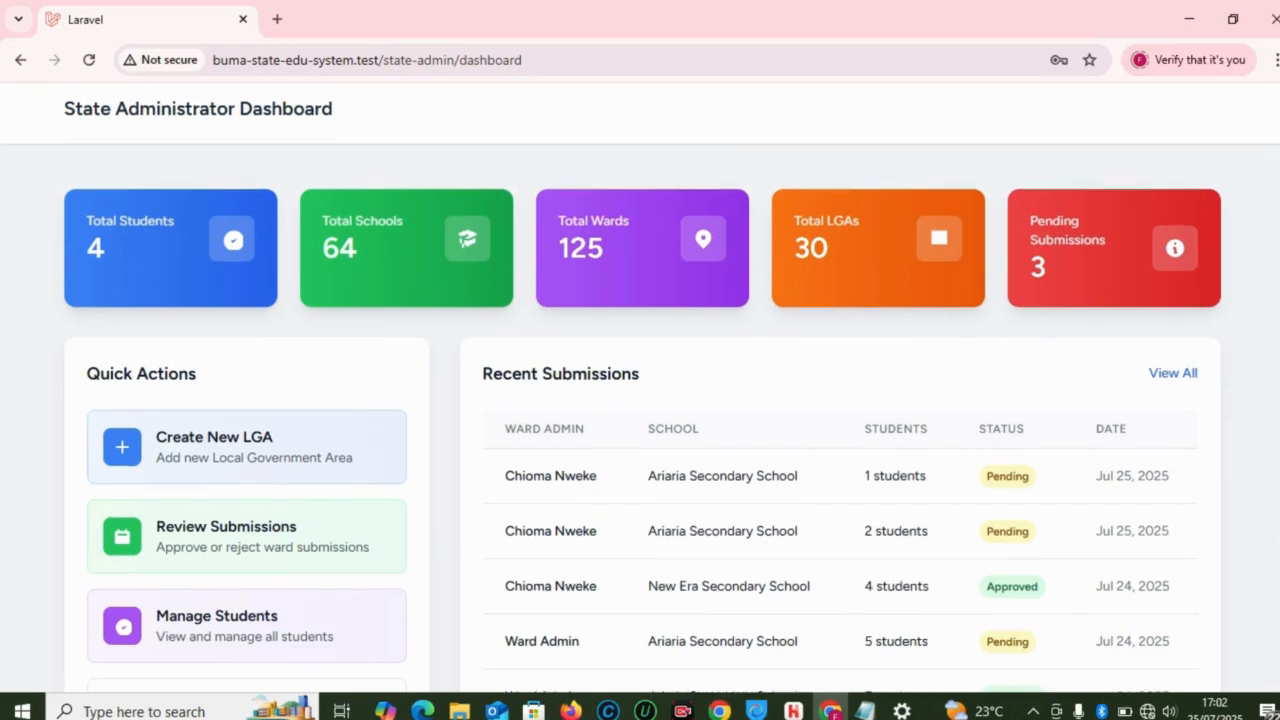
{"action": "scroll", "coordinate": [640, 393], "scroll_direction": "down", "scroll_amount": 3}
{"action": "scroll", "coordinate": [640, 393], "scroll_direction": "up", "scroll_amount": 1}
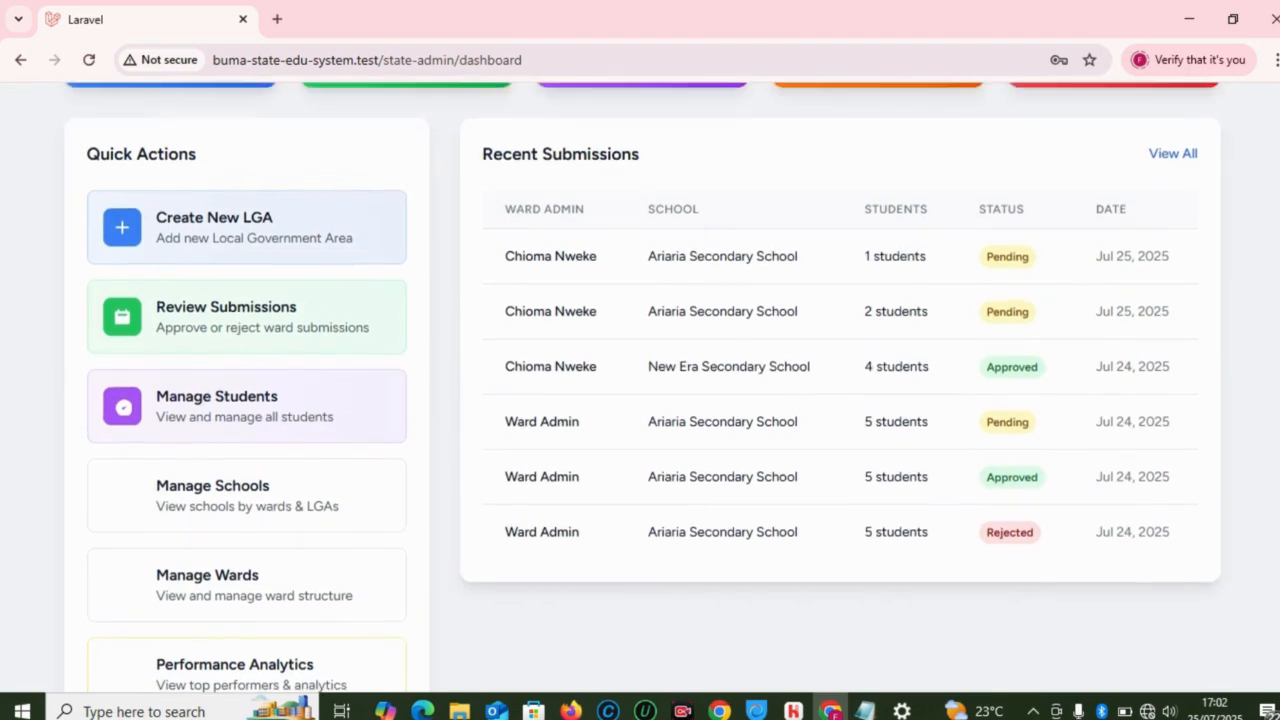
{"action": "scroll", "coordinate": [640, 393], "scroll_direction": "up", "scroll_amount": 2}
{"action": "scroll", "coordinate": [640, 393], "scroll_direction": "down", "scroll_amount": 1}
{"action": "scroll", "coordinate": [640, 393], "scroll_direction": "up", "scroll_amount": 1}
{"action": "scroll", "coordinate": [640, 393], "scroll_direction": "down", "scroll_amount": 1}
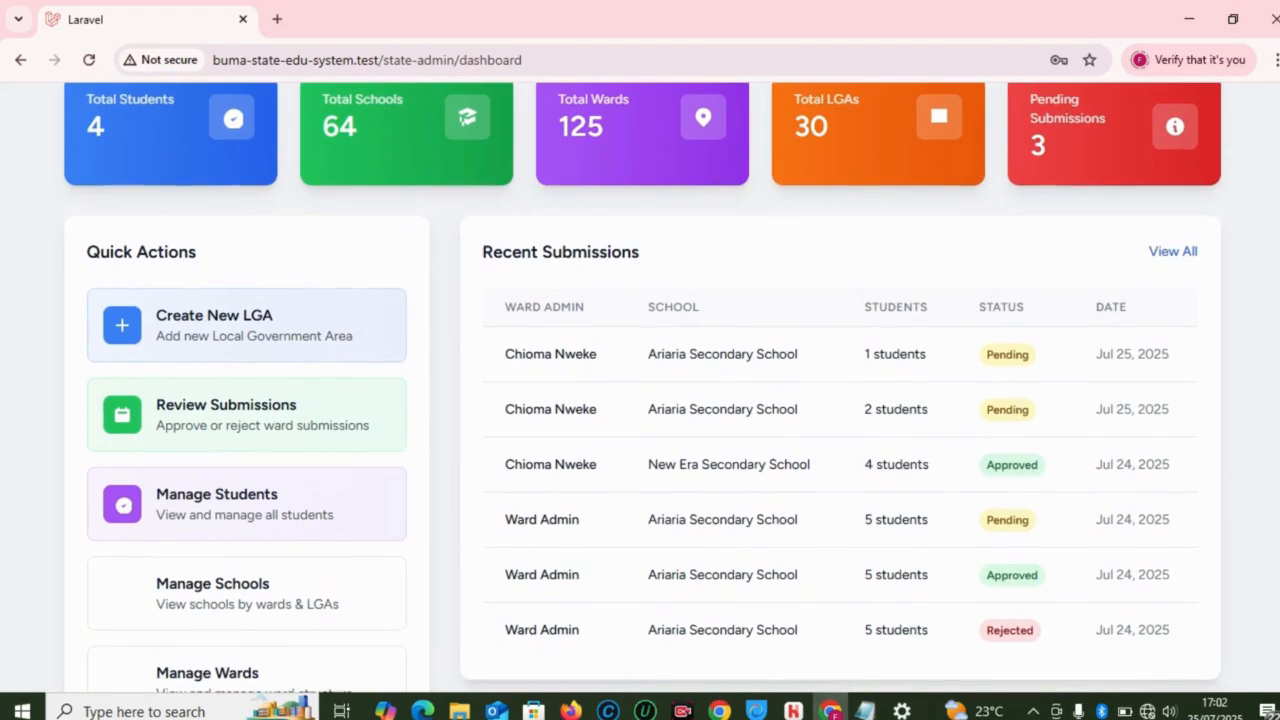
{"action": "scroll", "coordinate": [640, 393], "scroll_direction": "up", "scroll_amount": 1}
{"action": "scroll", "coordinate": [640, 393], "scroll_direction": "down", "scroll_amount": 1}
{"action": "scroll", "coordinate": [640, 393], "scroll_direction": "up", "scroll_amount": 1}
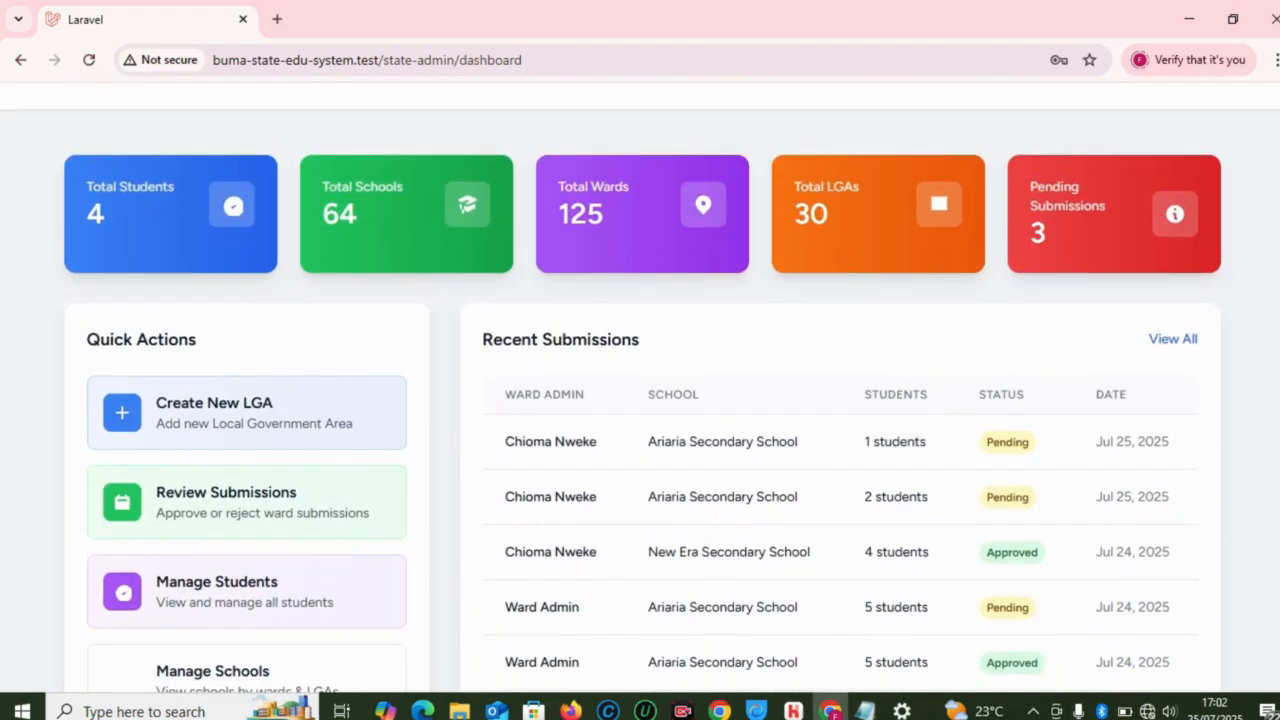
{"action": "left_click", "coordinate": [263, 413]}
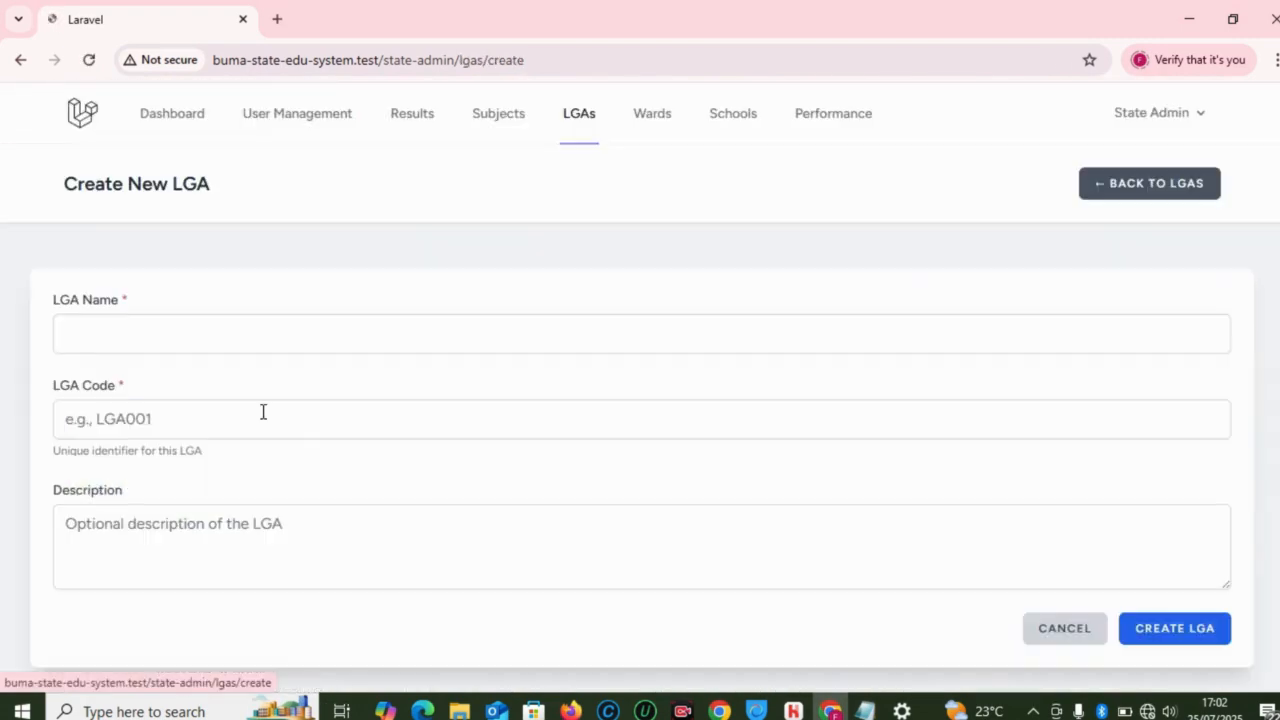
{"action": "left_click", "coordinate": [500, 344]}
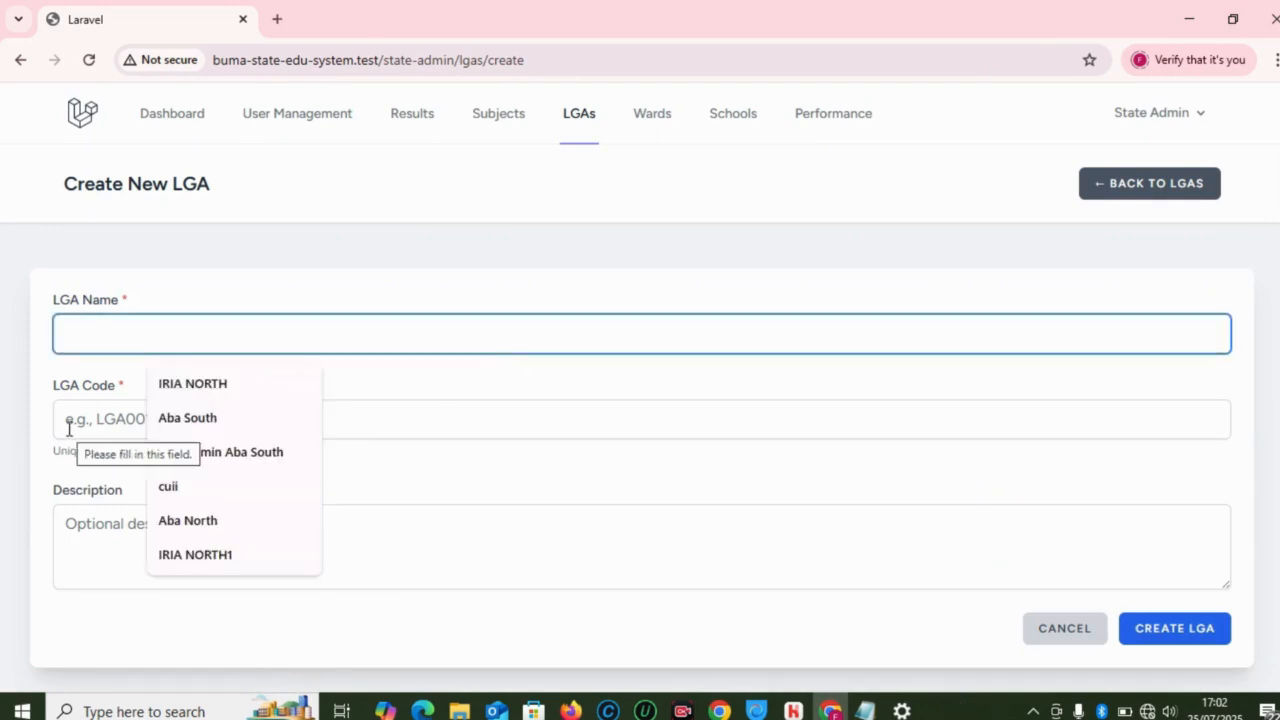
{"action": "left_click", "coordinate": [1157, 195]}
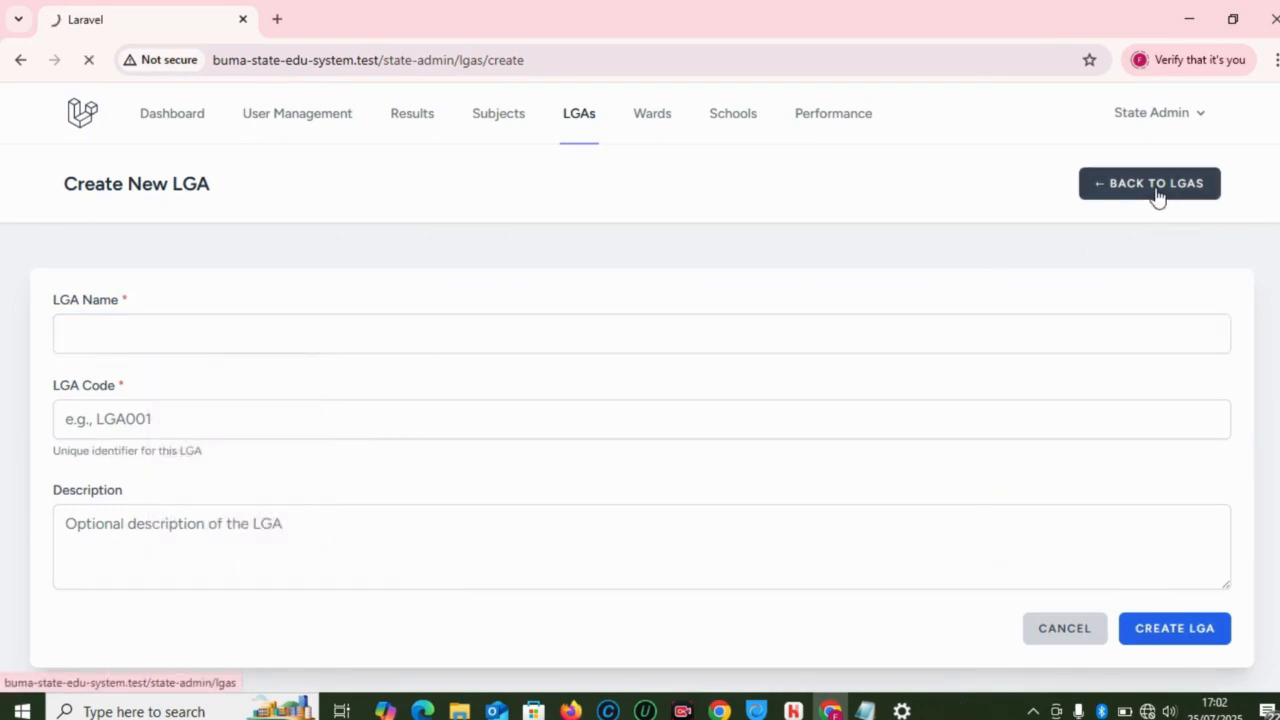
{"action": "left_click", "coordinate": [199, 127]}
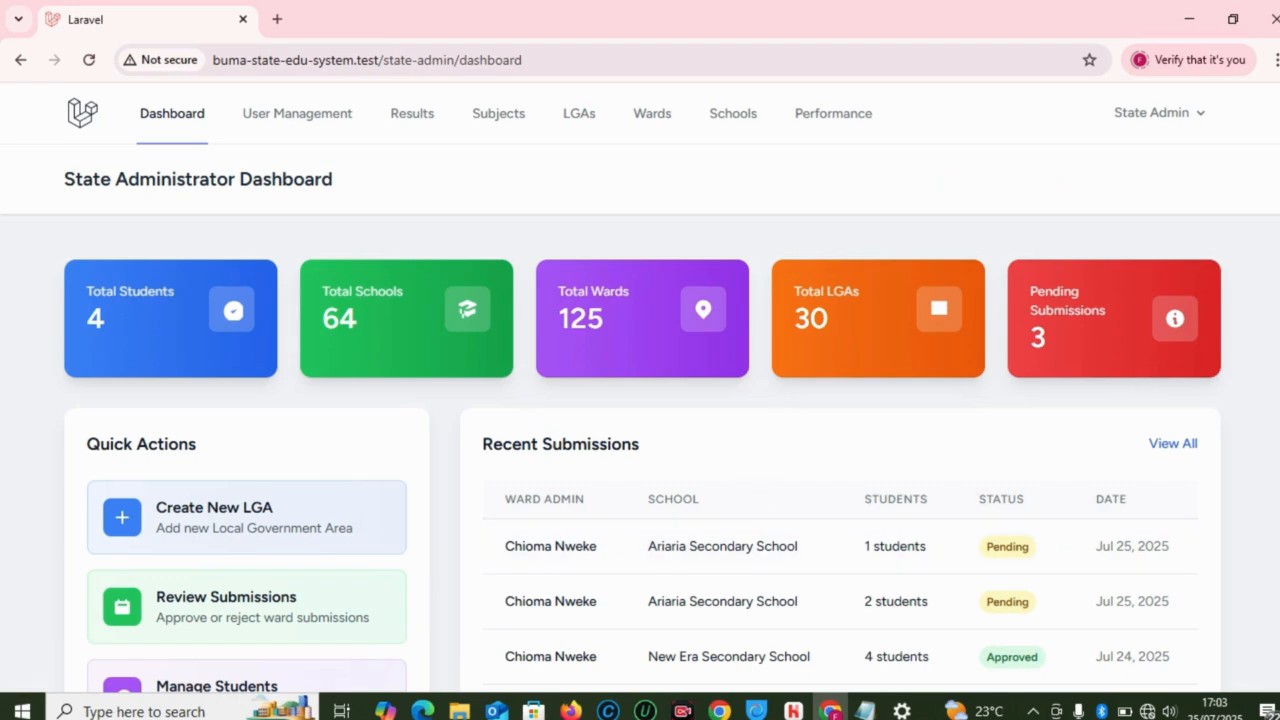
{"action": "left_click", "coordinate": [577, 135]}
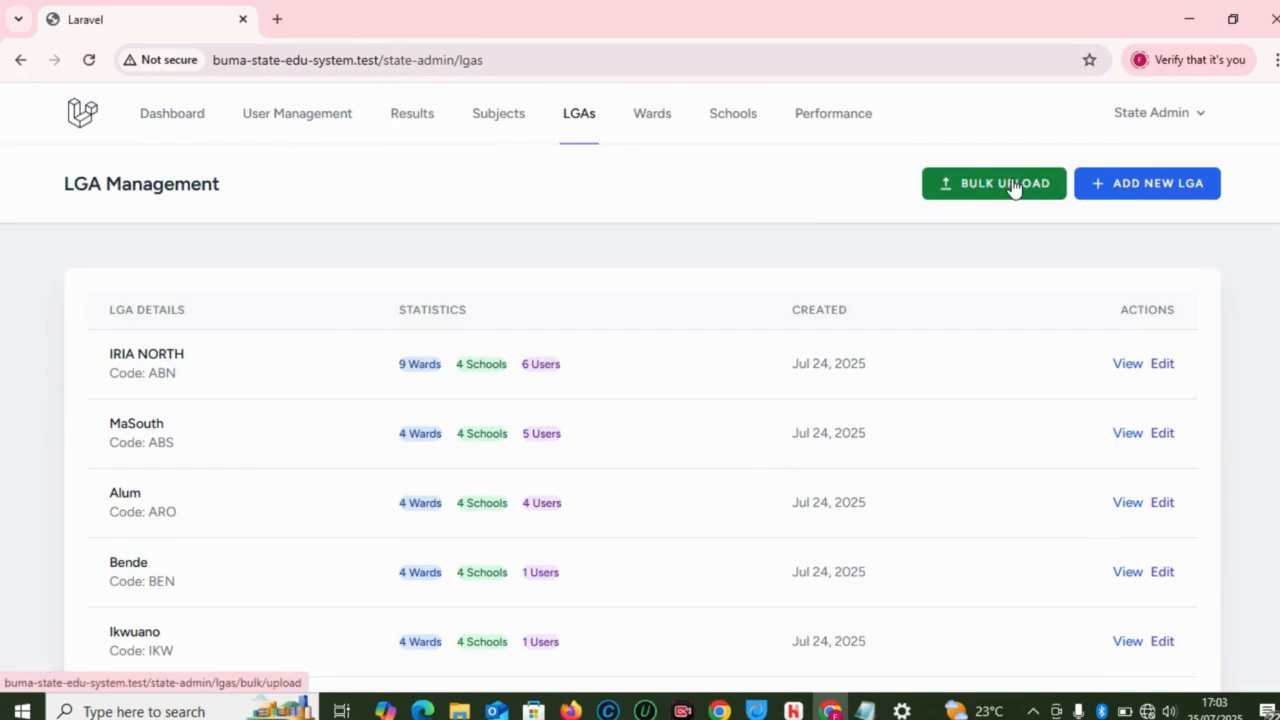
{"action": "left_click", "coordinate": [154, 128]}
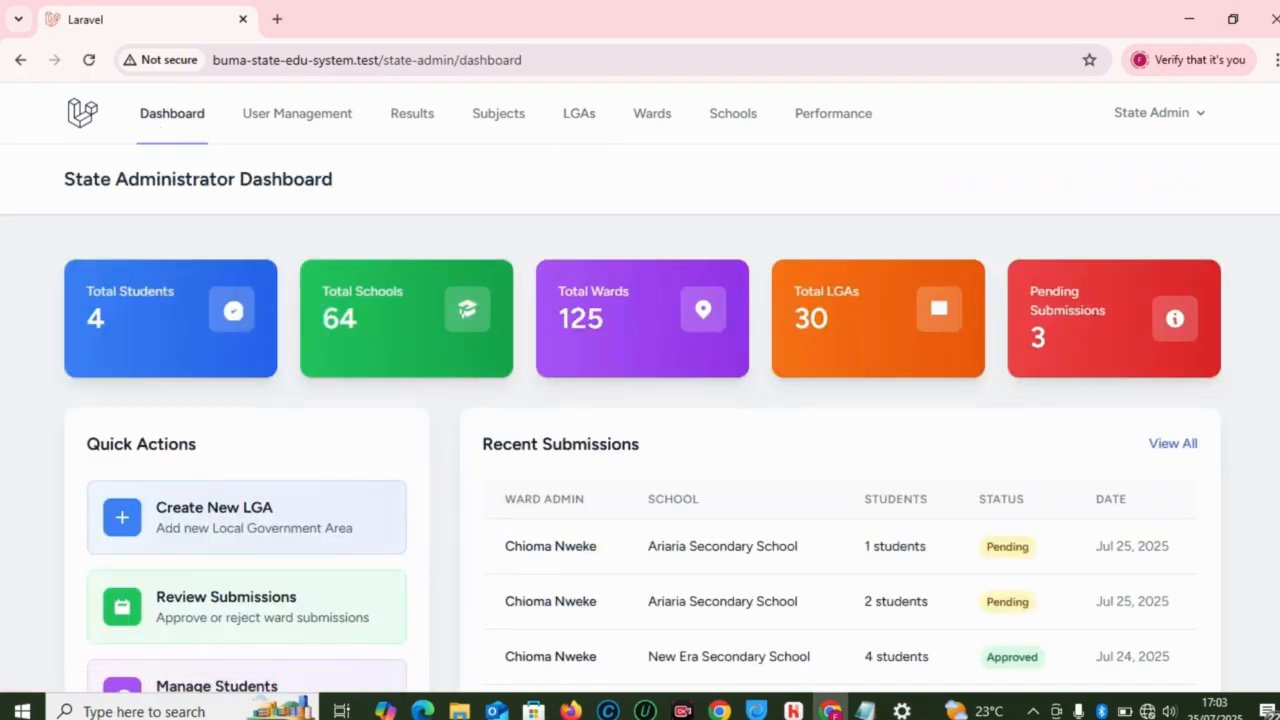
{"action": "scroll", "coordinate": [640, 400], "scroll_direction": "down", "scroll_amount": 1}
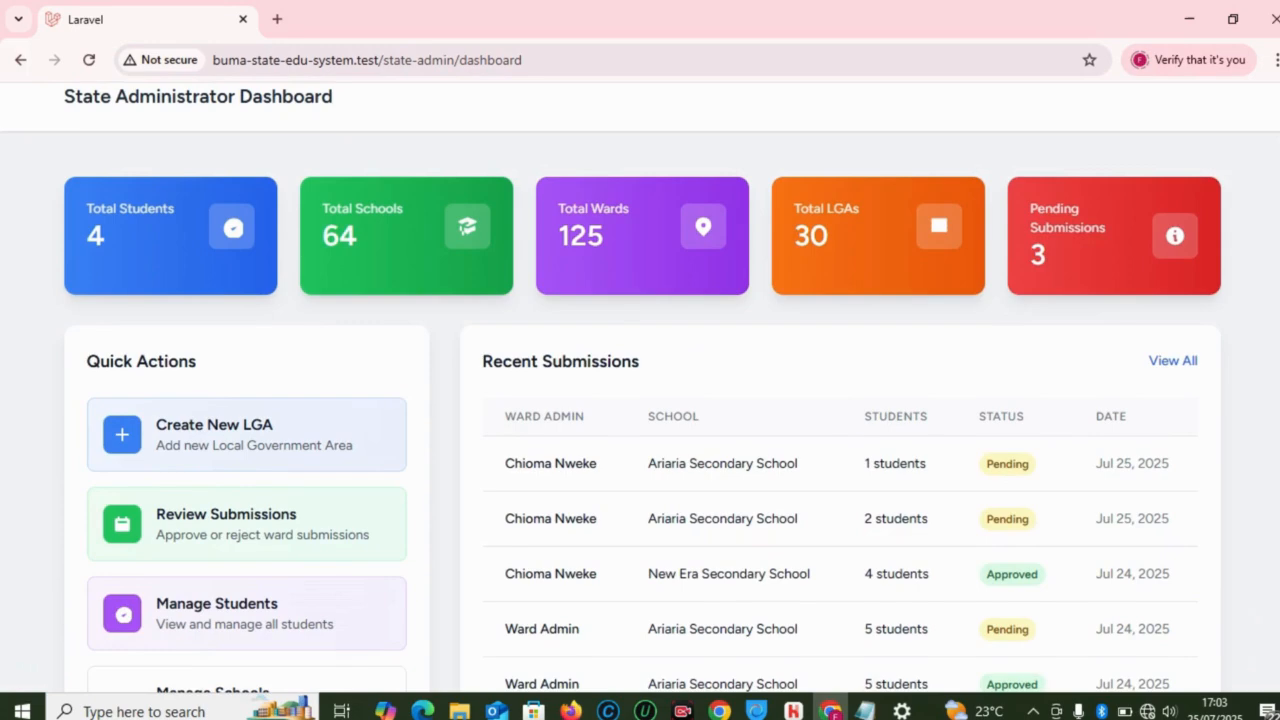
{"action": "scroll", "coordinate": [640, 400], "scroll_direction": "up", "scroll_amount": 1}
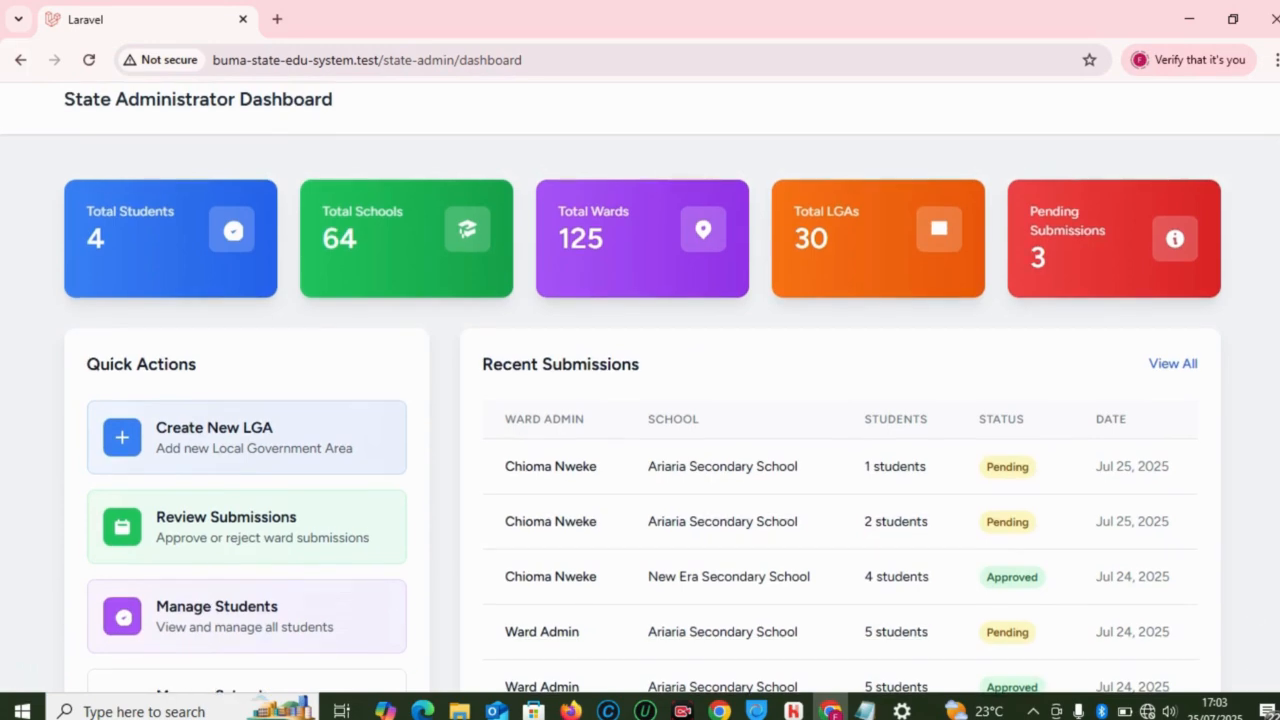
{"action": "scroll", "coordinate": [833, 372], "scroll_direction": "down", "scroll_amount": 1}
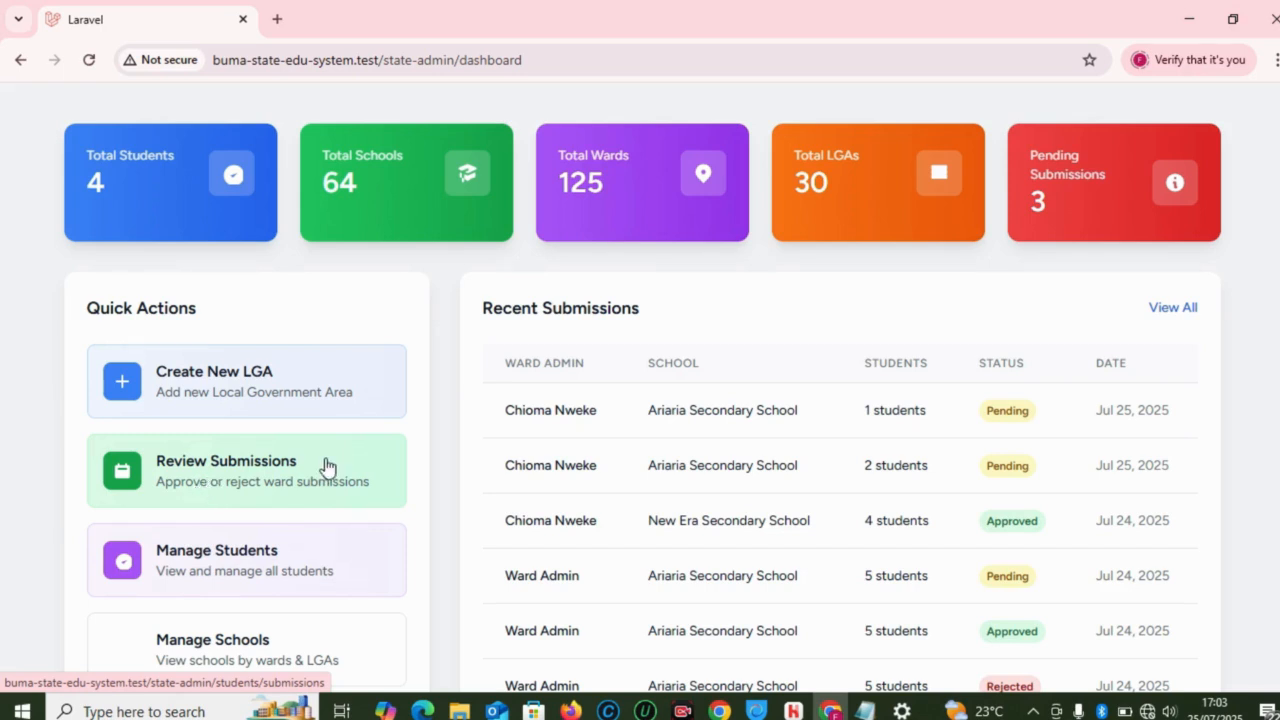
Step: Open Review Submissions and scroll the table sideways to reveal the Actions column
{"action": "left_click", "coordinate": [283, 467]}
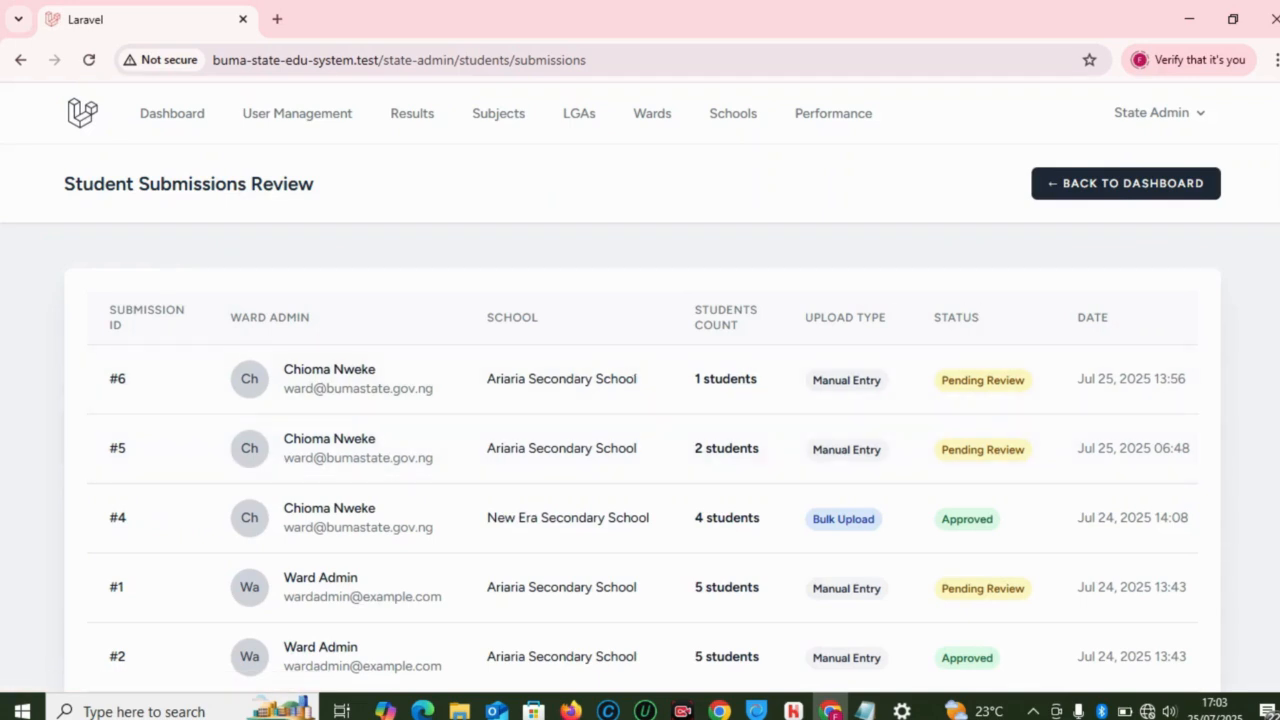
{"action": "scroll", "coordinate": [640, 400], "scroll_direction": "down", "scroll_amount": 2}
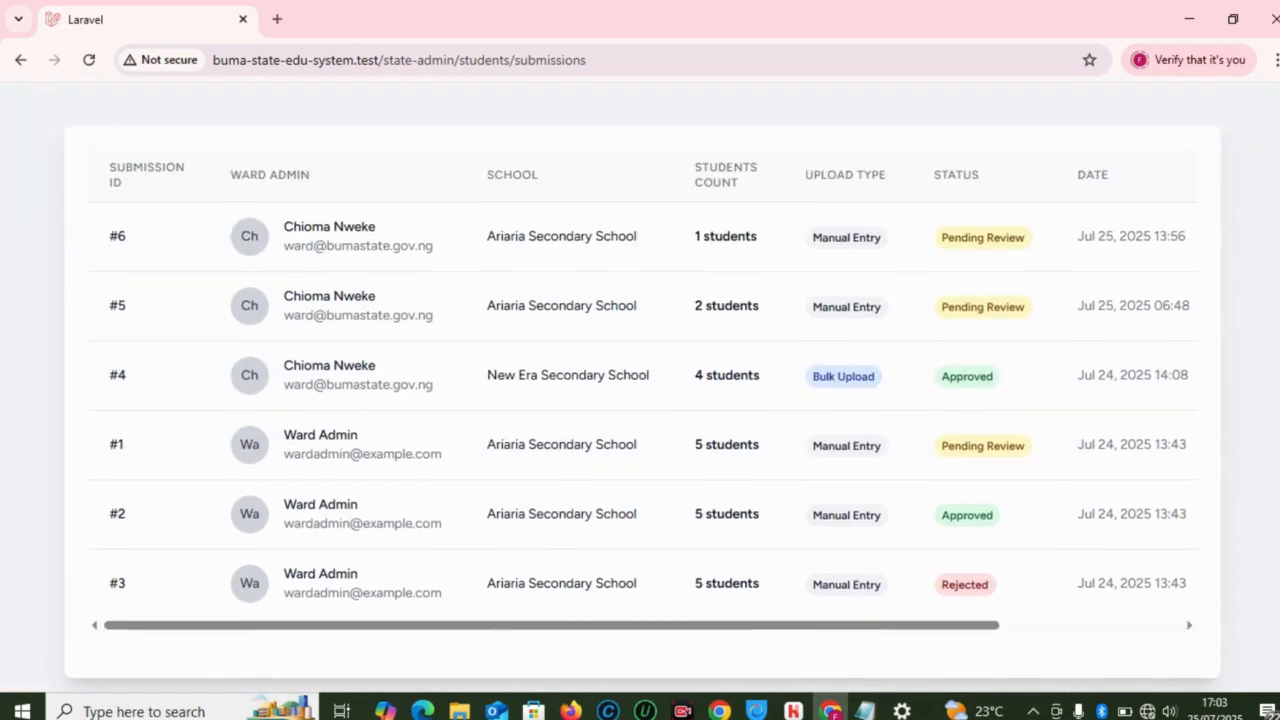
{"action": "left_click_drag", "start_coordinate": [997, 637], "coordinate": [1207, 637]}
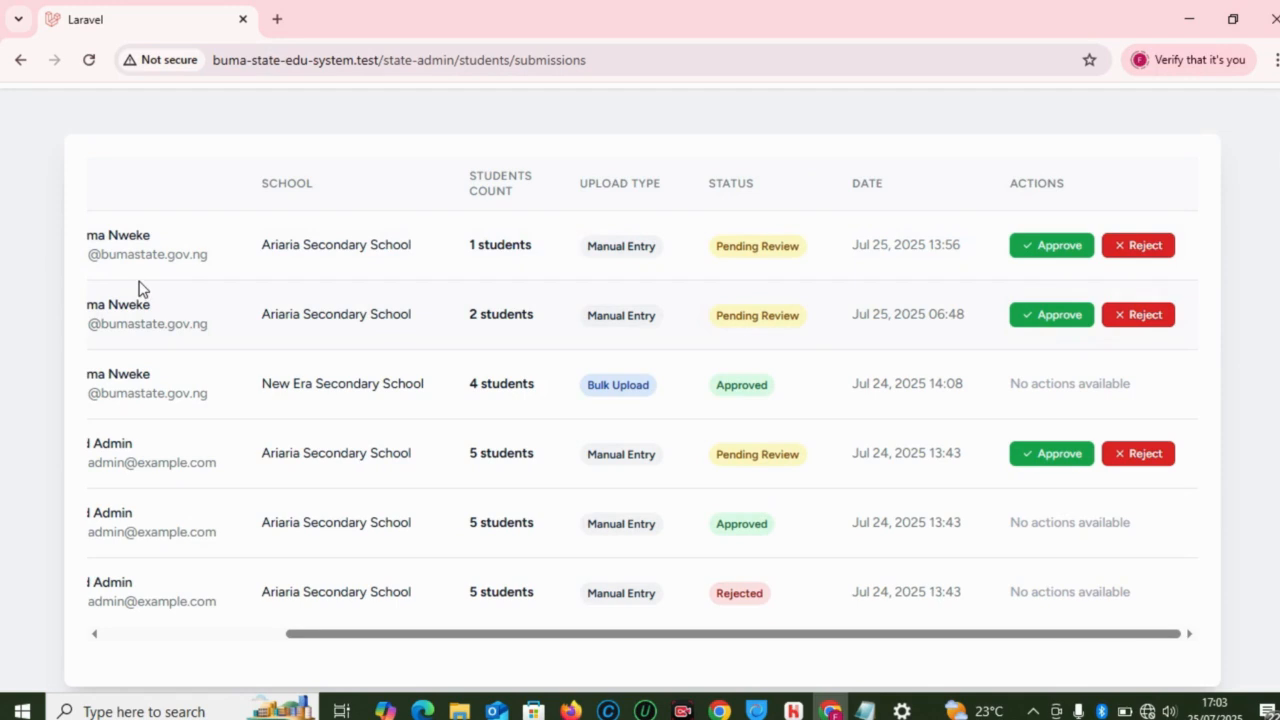
{"action": "left_click_drag", "start_coordinate": [568, 638], "coordinate": [231, 606]}
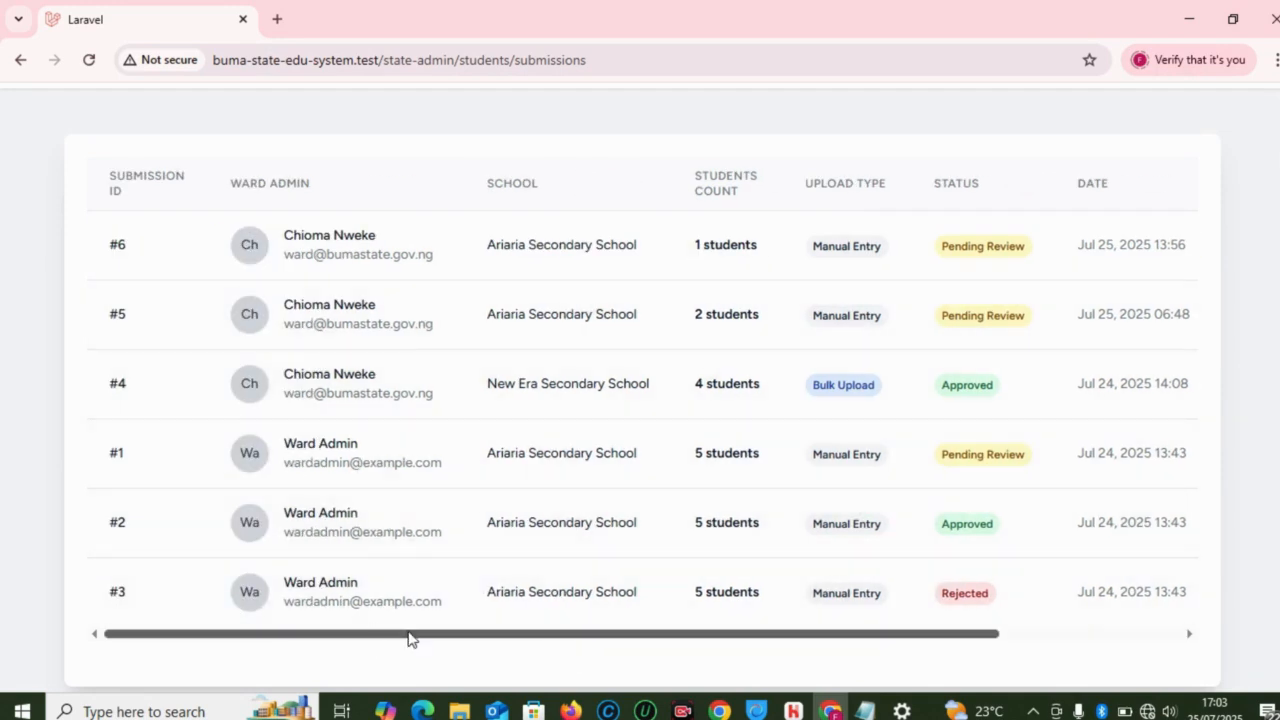
{"action": "left_click_drag", "start_coordinate": [409, 634], "coordinate": [497, 637]}
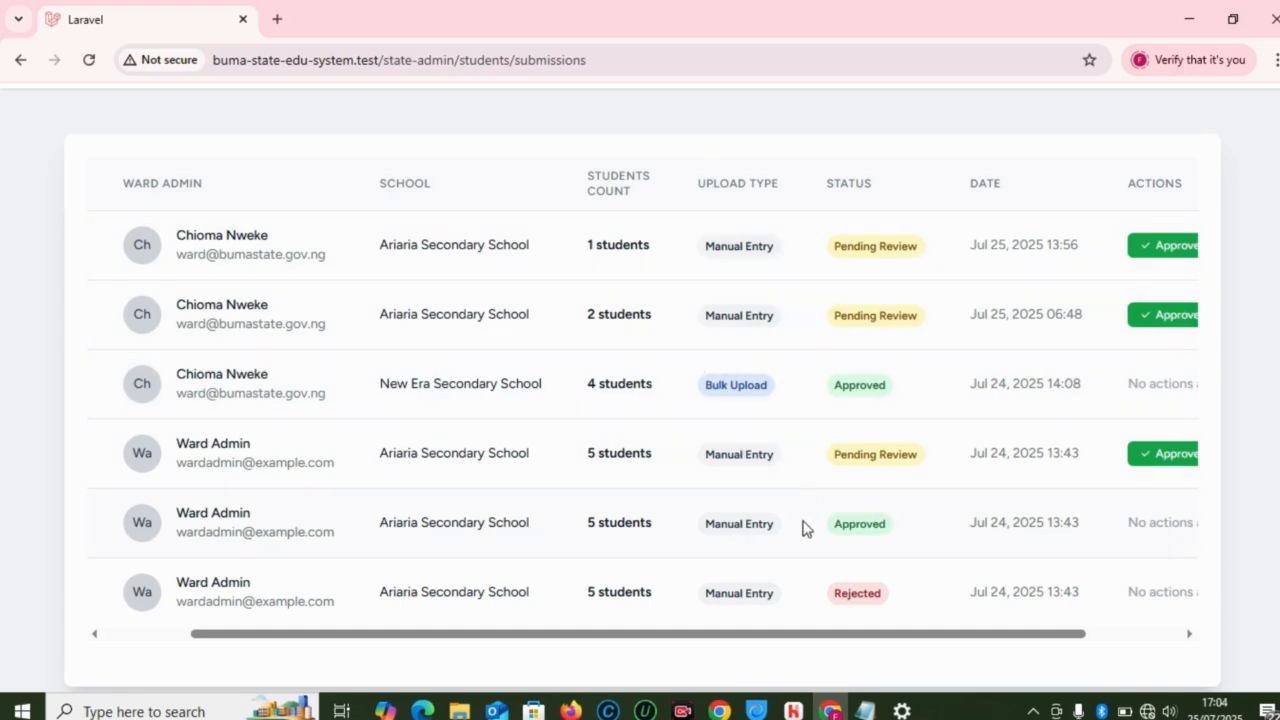
{"action": "left_click_drag", "start_coordinate": [769, 636], "coordinate": [863, 634]}
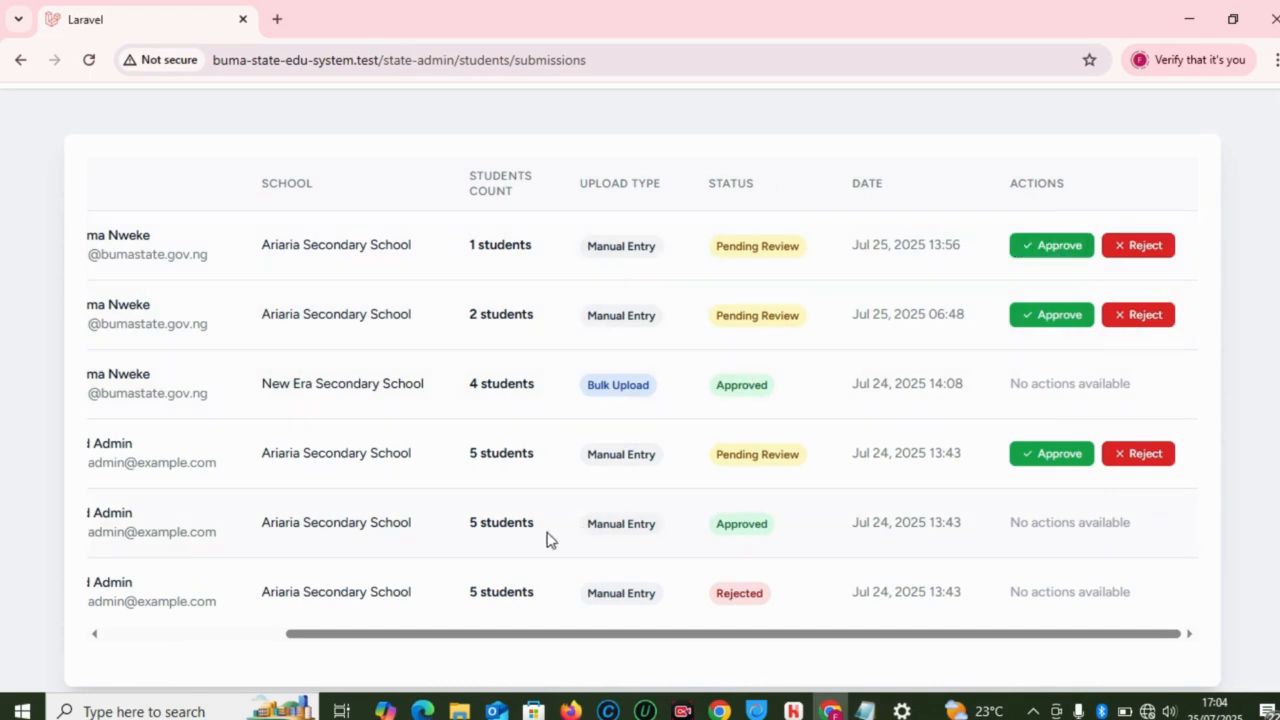
Step: Bring the ward administrator window forward and return to its dashboard
{"action": "mouse_move", "coordinate": [423, 708]}
{"action": "left_click", "coordinate": [415, 630]}
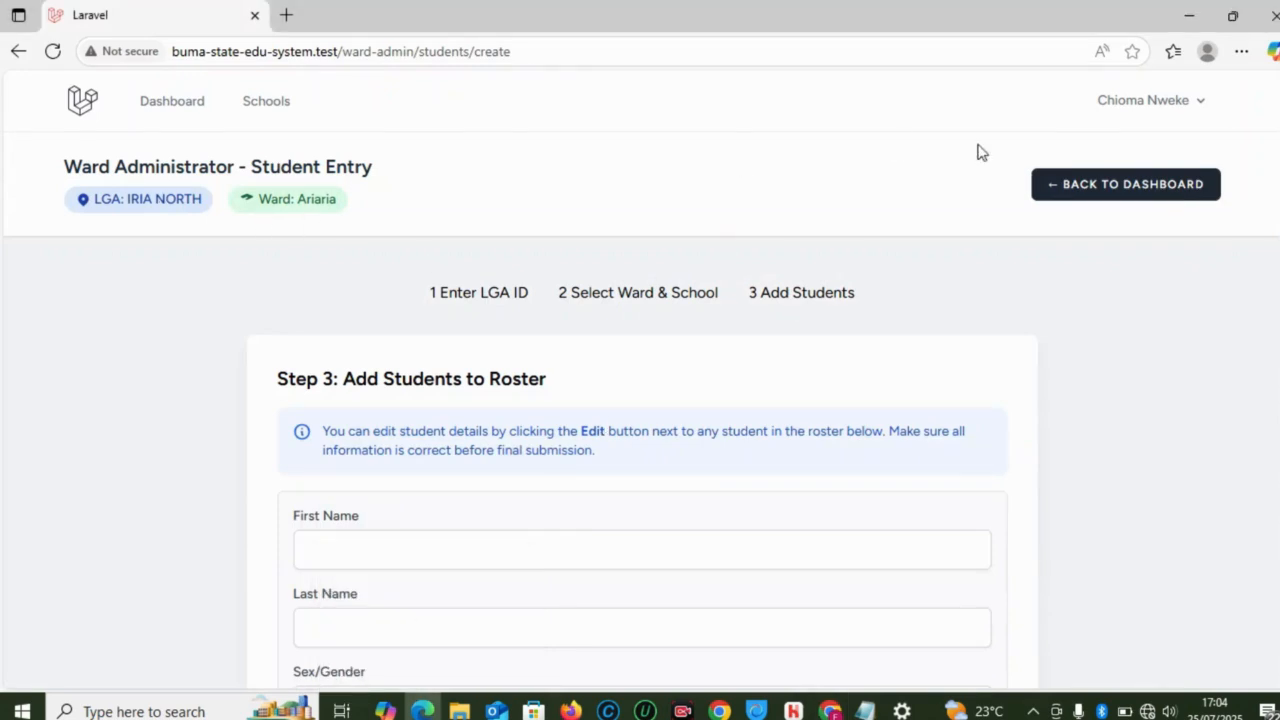
{"action": "left_click", "coordinate": [1060, 195]}
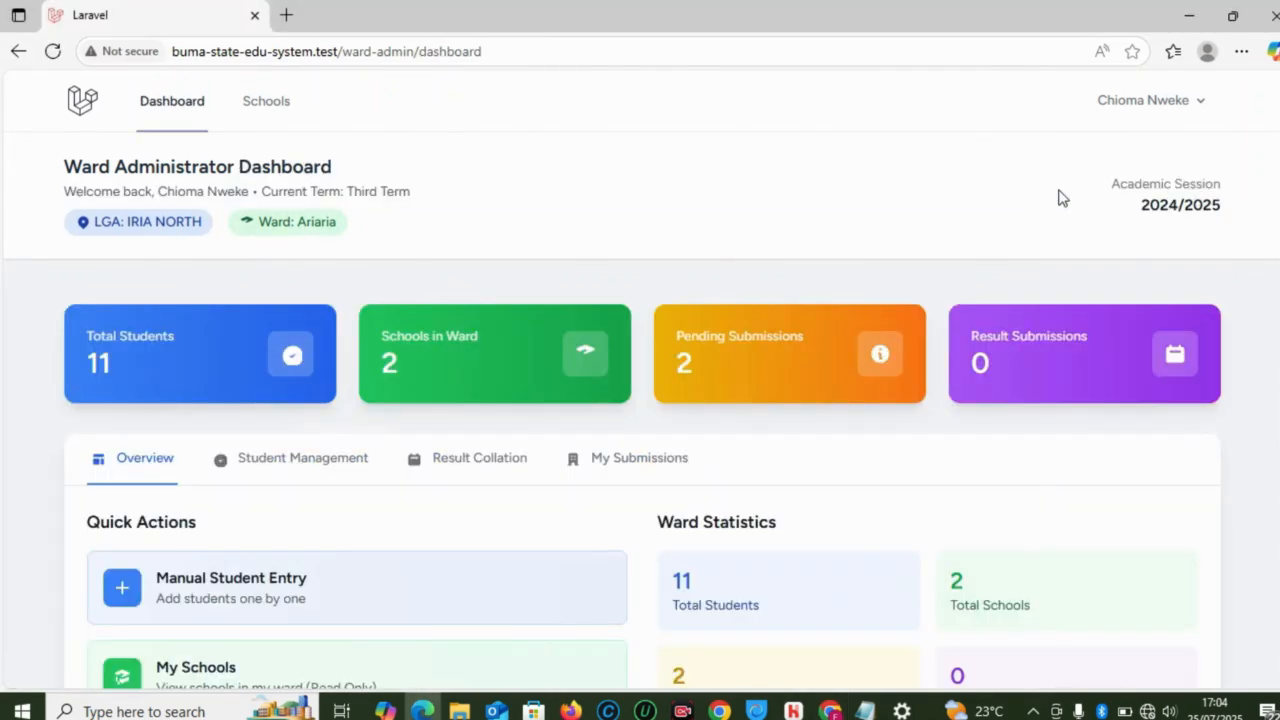
Step: Select the pending SS1 student's ID in Recent Student Submissions, then scroll back up
{"action": "scroll", "coordinate": [640, 380], "scroll_direction": "down", "scroll_amount": 5}
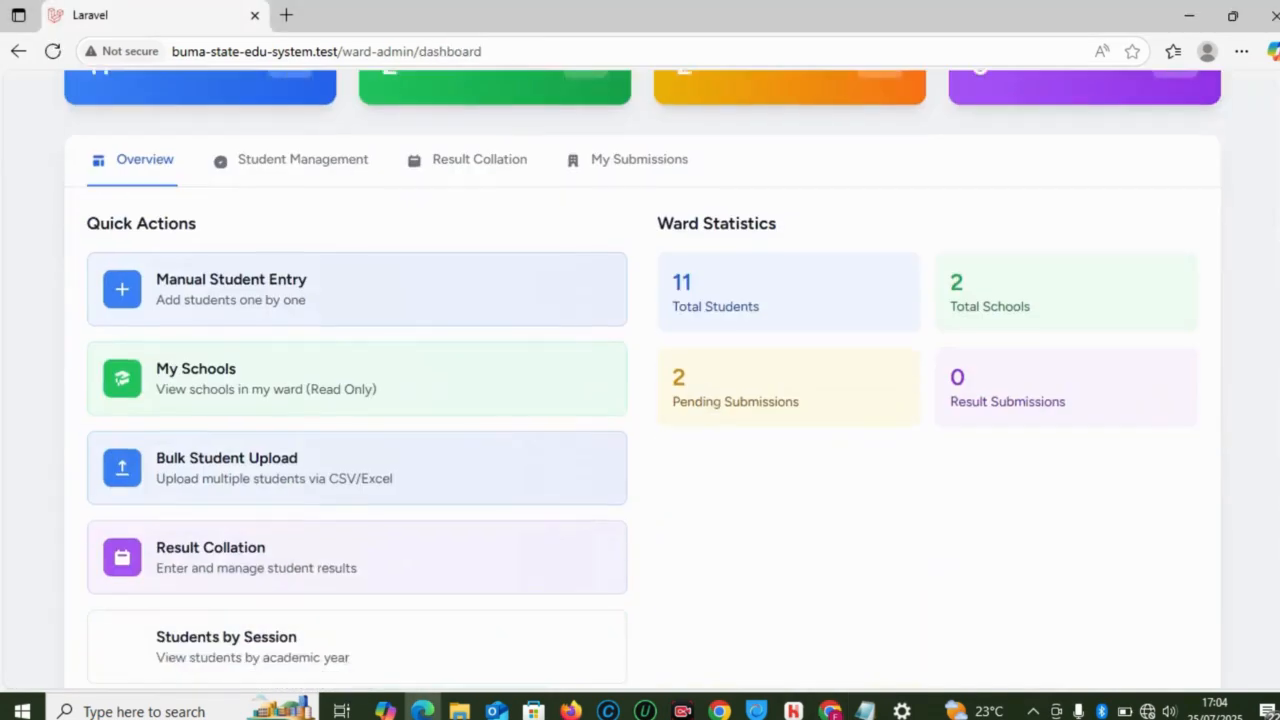
{"action": "scroll", "coordinate": [640, 380], "scroll_direction": "up", "scroll_amount": 1}
{"action": "scroll", "coordinate": [640, 380], "scroll_direction": "down", "scroll_amount": 3}
{"action": "scroll", "coordinate": [640, 380], "scroll_direction": "down", "scroll_amount": 2}
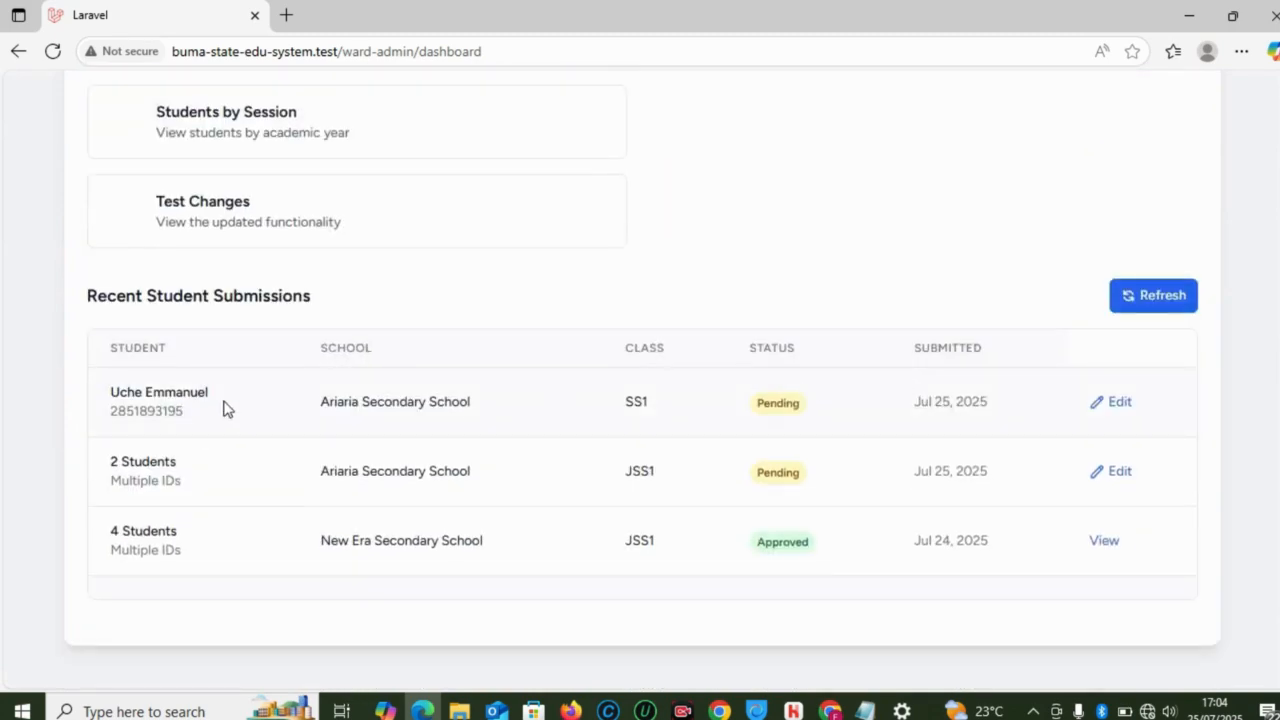
{"action": "double_click", "coordinate": [168, 410]}
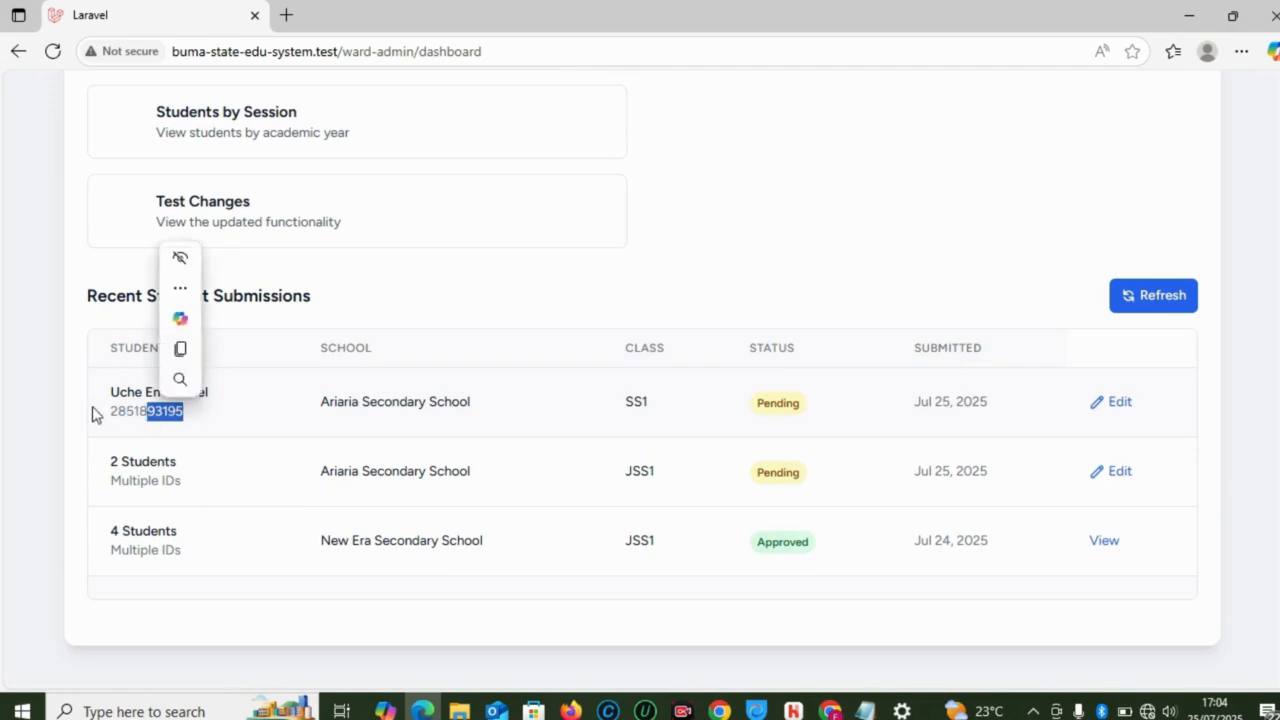
{"action": "left_click_drag", "start_coordinate": [103, 414], "coordinate": [191, 414]}
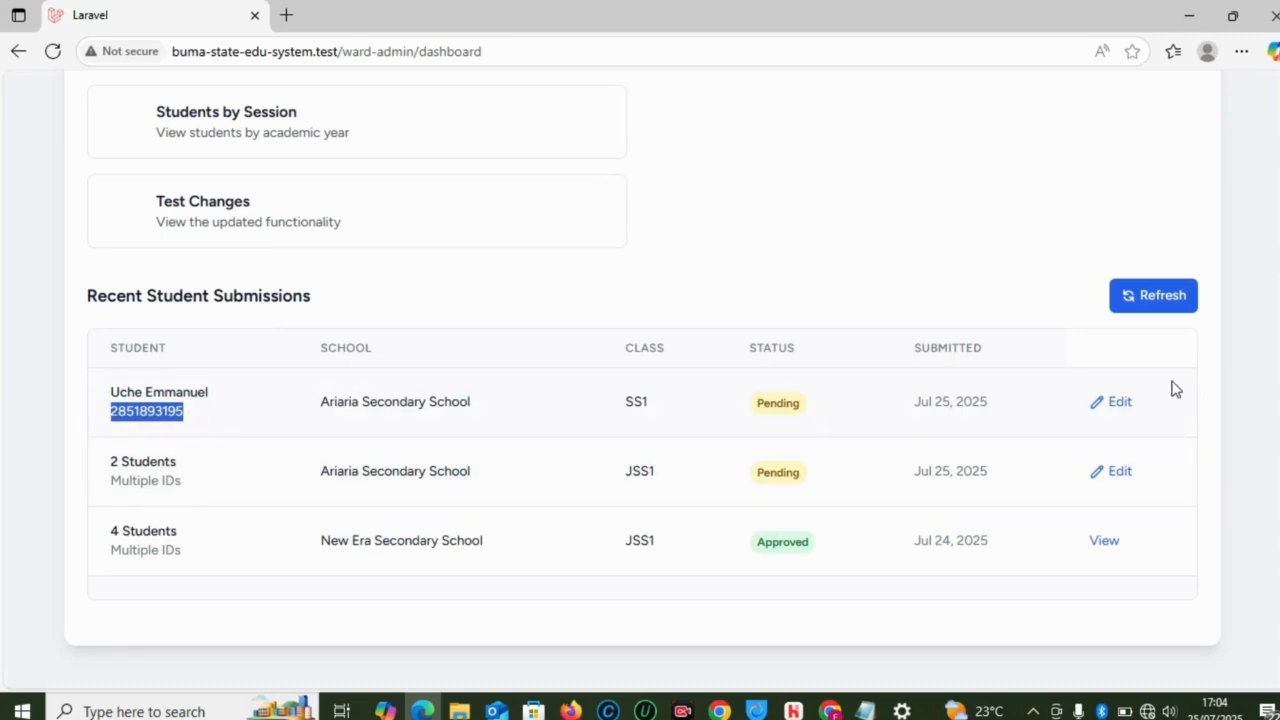
{"action": "scroll", "coordinate": [1251, 191], "scroll_direction": "up", "scroll_amount": 10}
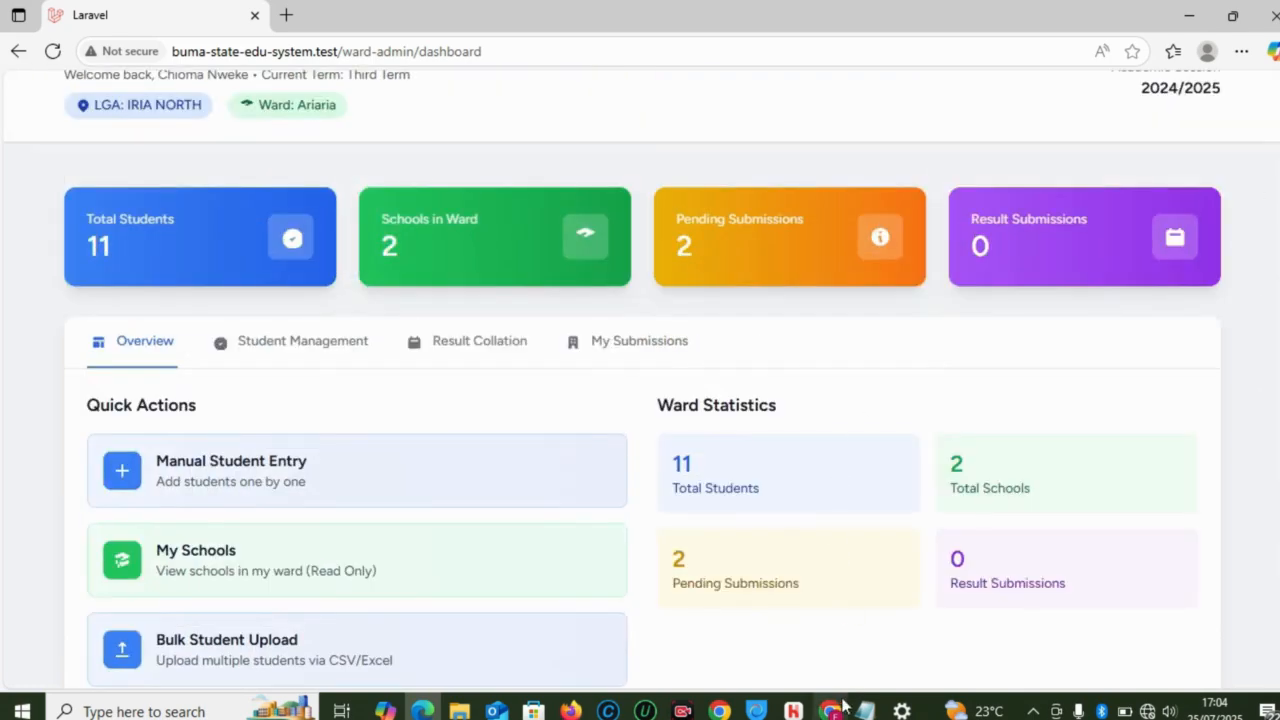
Step: Approve submission #6 from Ariaria Secondary School and confirm in the dialog
{"action": "mouse_move", "coordinate": [845, 706]}
{"action": "left_click", "coordinate": [815, 632]}
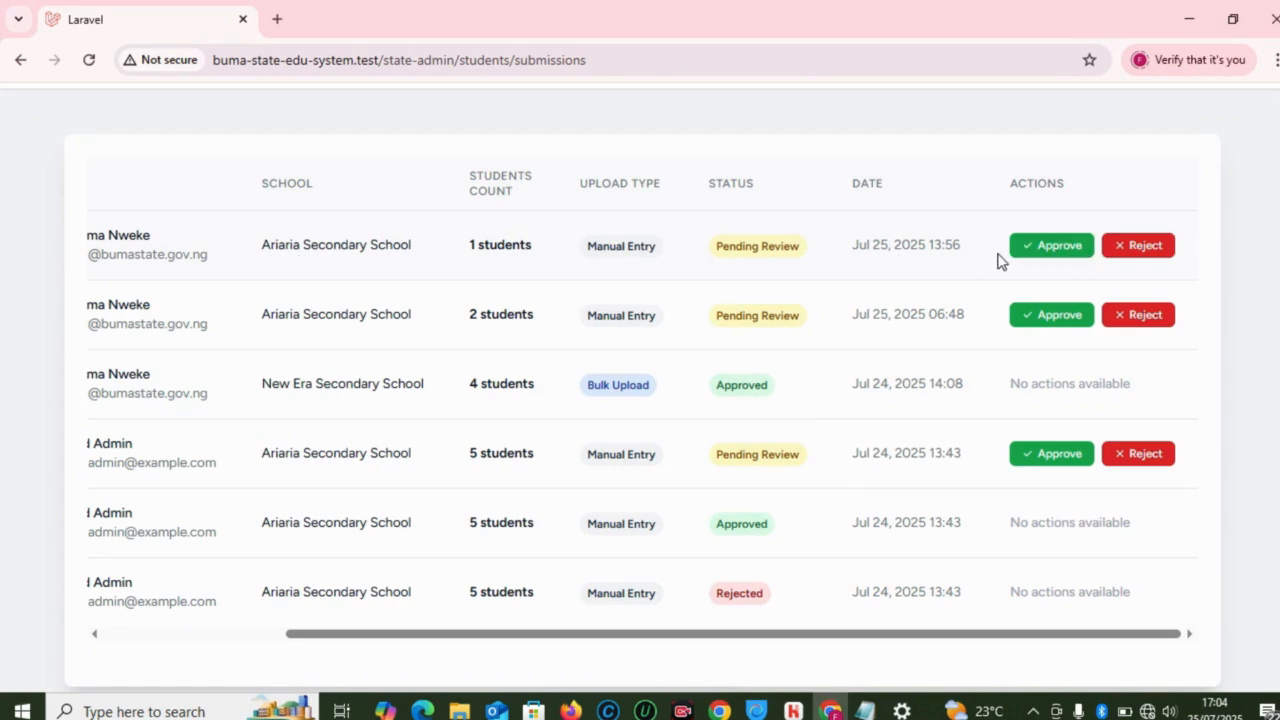
{"action": "left_click", "coordinate": [1033, 256]}
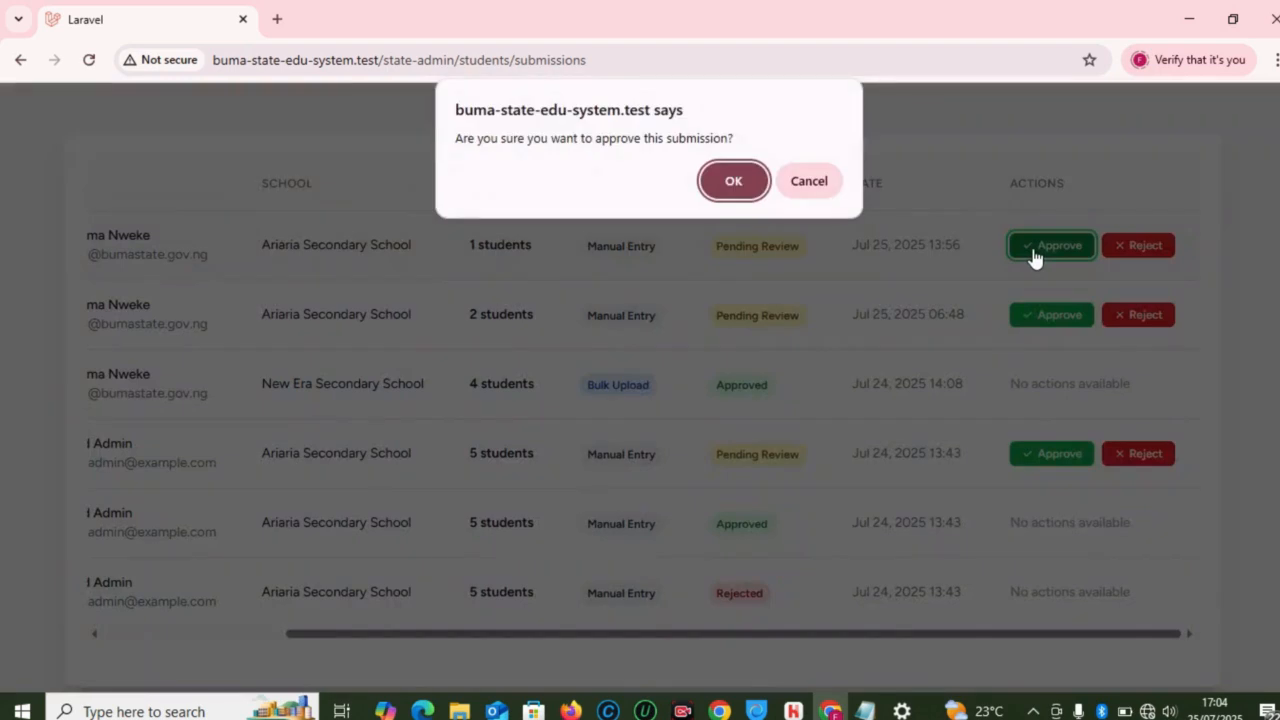
{"action": "left_click", "coordinate": [733, 181]}
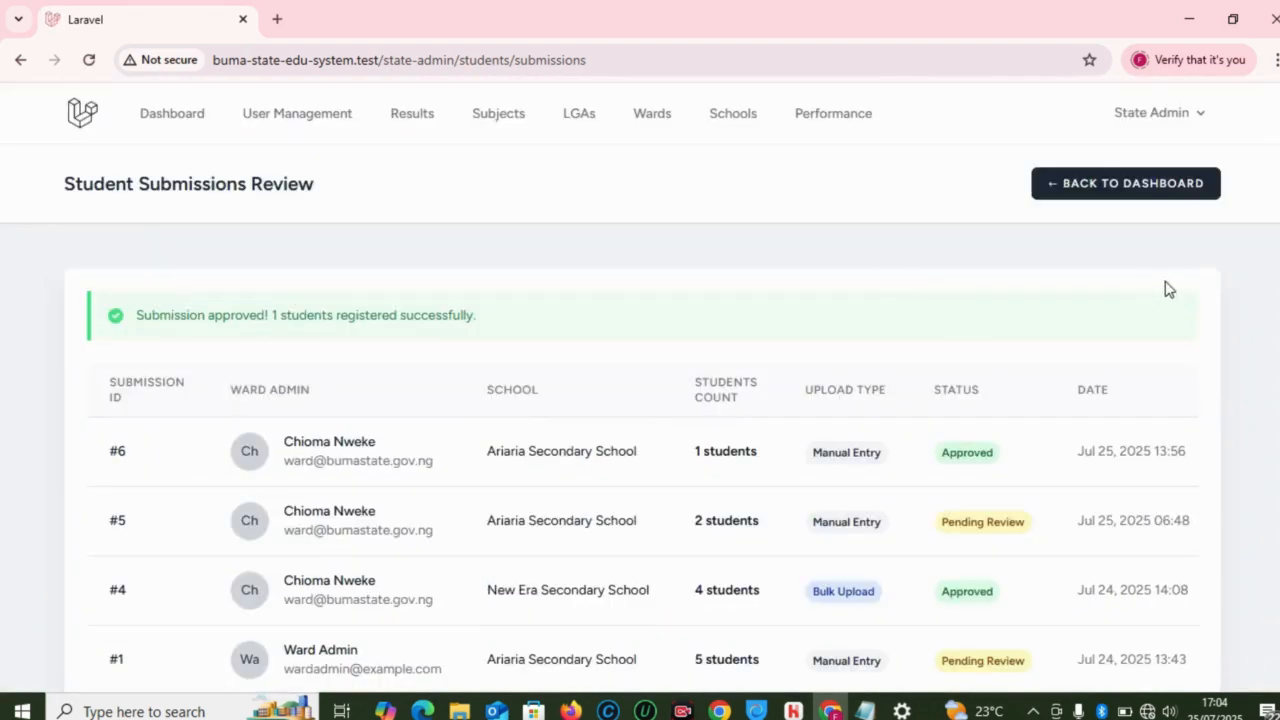
{"action": "scroll", "coordinate": [640, 400], "scroll_direction": "down", "scroll_amount": 2}
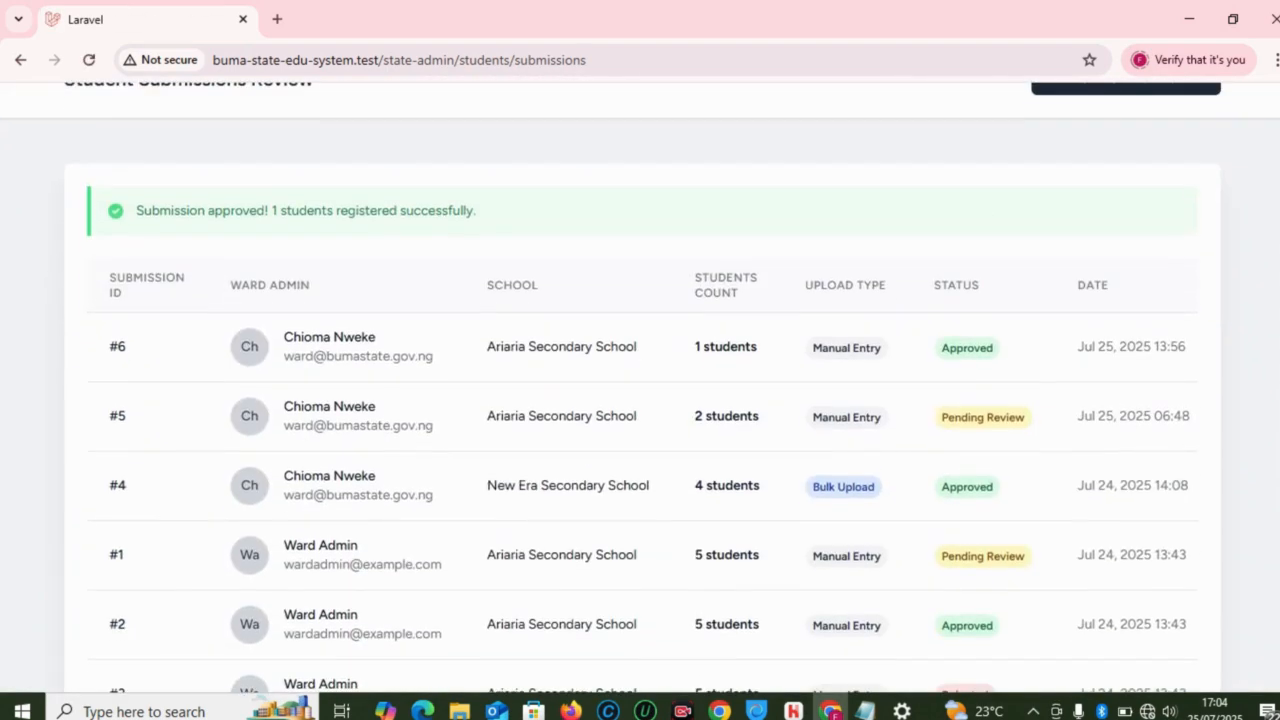
{"action": "scroll", "coordinate": [1006, 223], "scroll_direction": "up", "scroll_amount": 1}
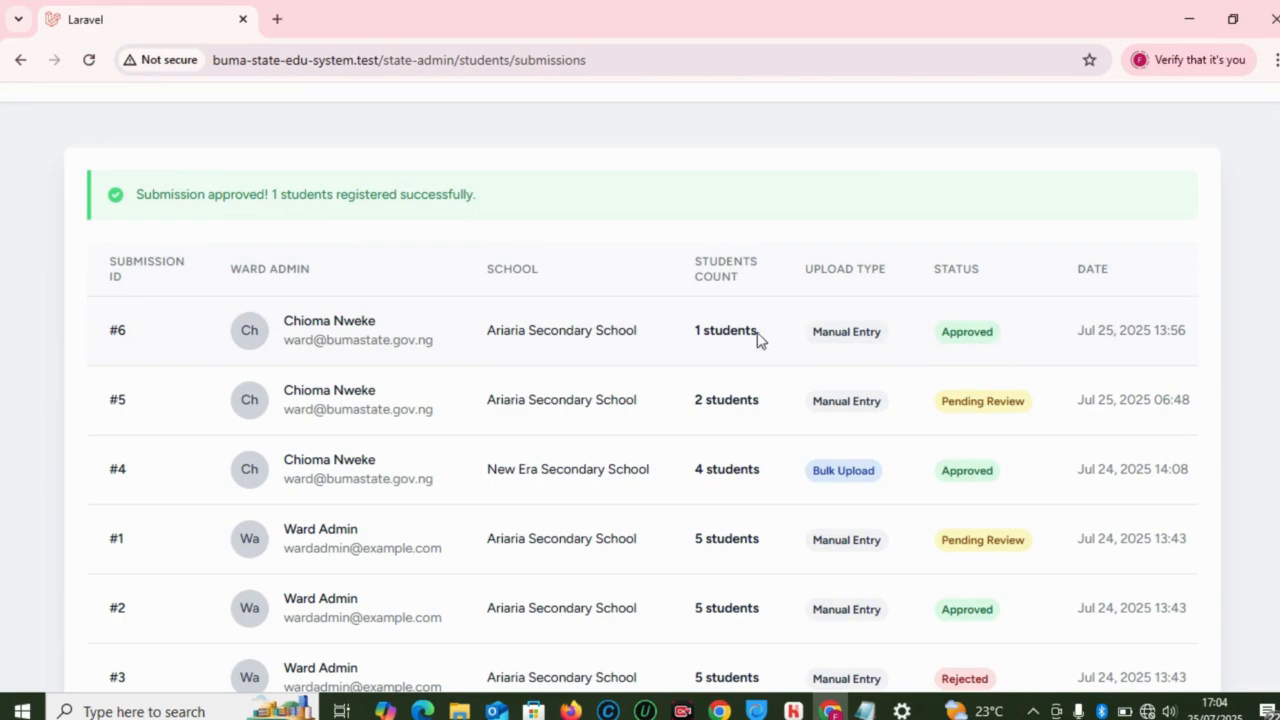
Step: Refresh the ward dashboard's Recent Student Submissions and select the now-Approved SS1 student's ID
{"action": "mouse_move", "coordinate": [420, 705]}
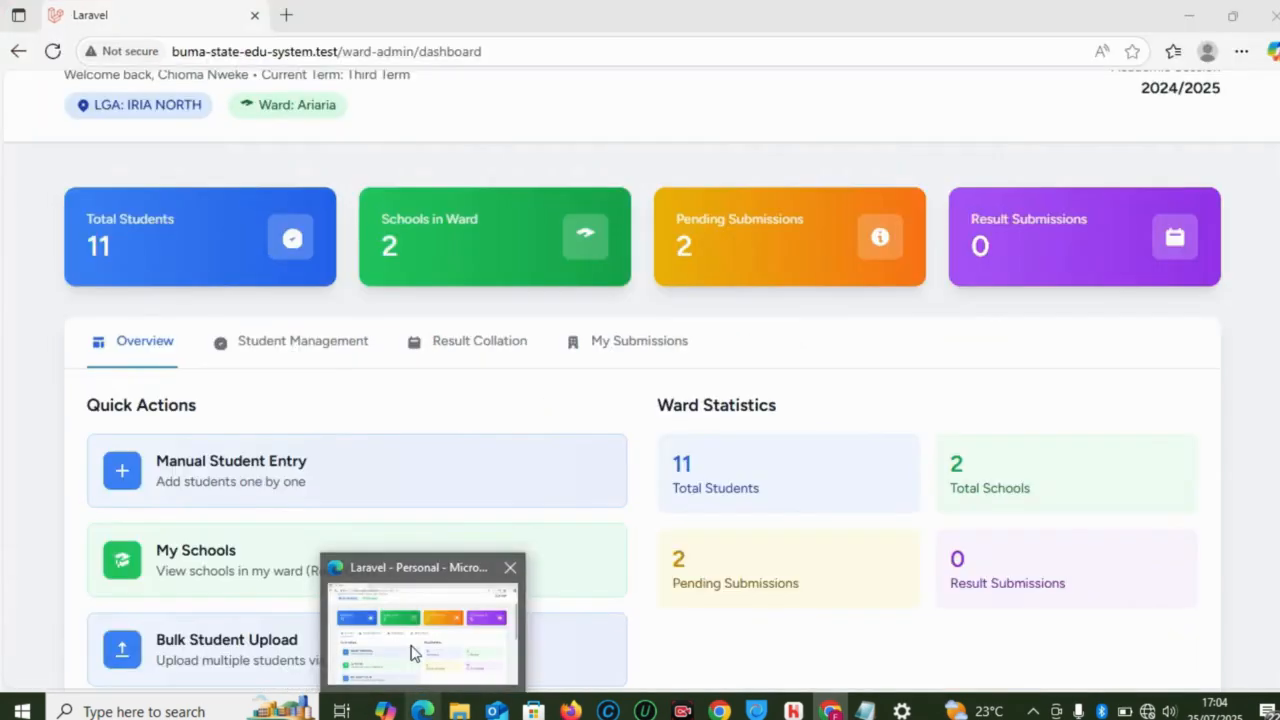
{"action": "left_click", "coordinate": [415, 652]}
{"action": "scroll", "coordinate": [1229, 437], "scroll_direction": "down", "scroll_amount": 2}
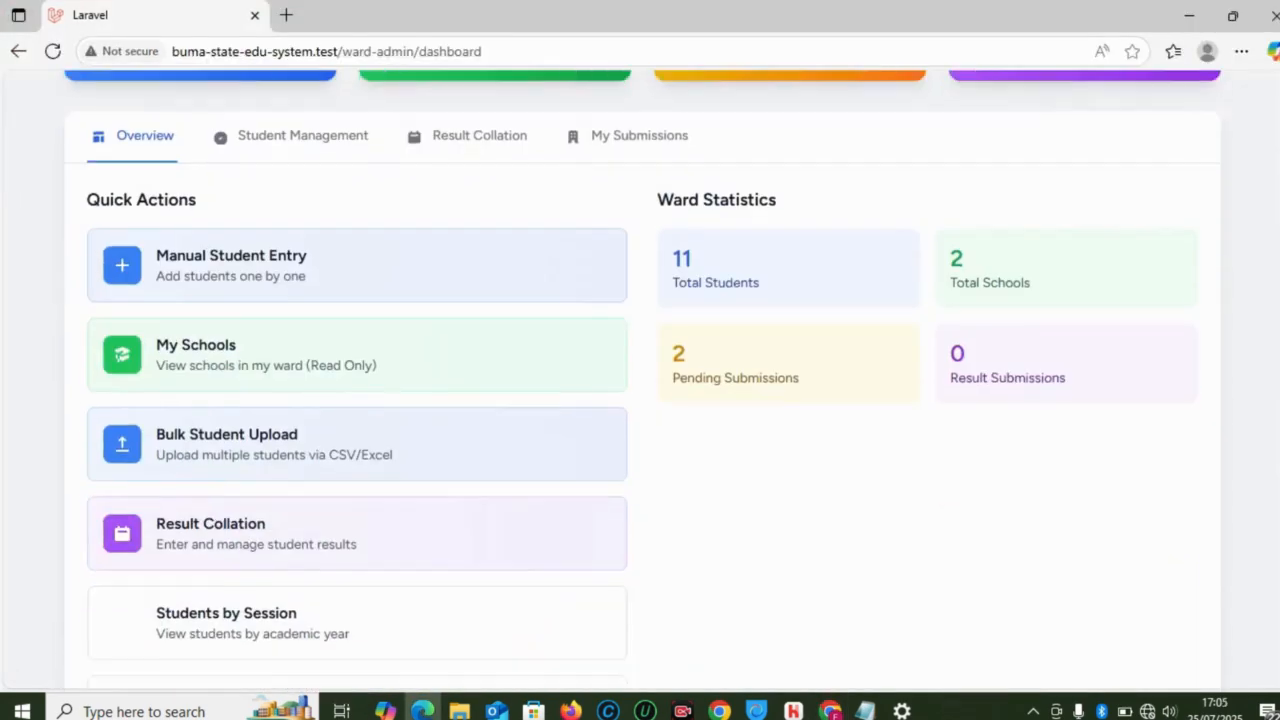
{"action": "scroll", "coordinate": [640, 400], "scroll_direction": "down", "scroll_amount": 4}
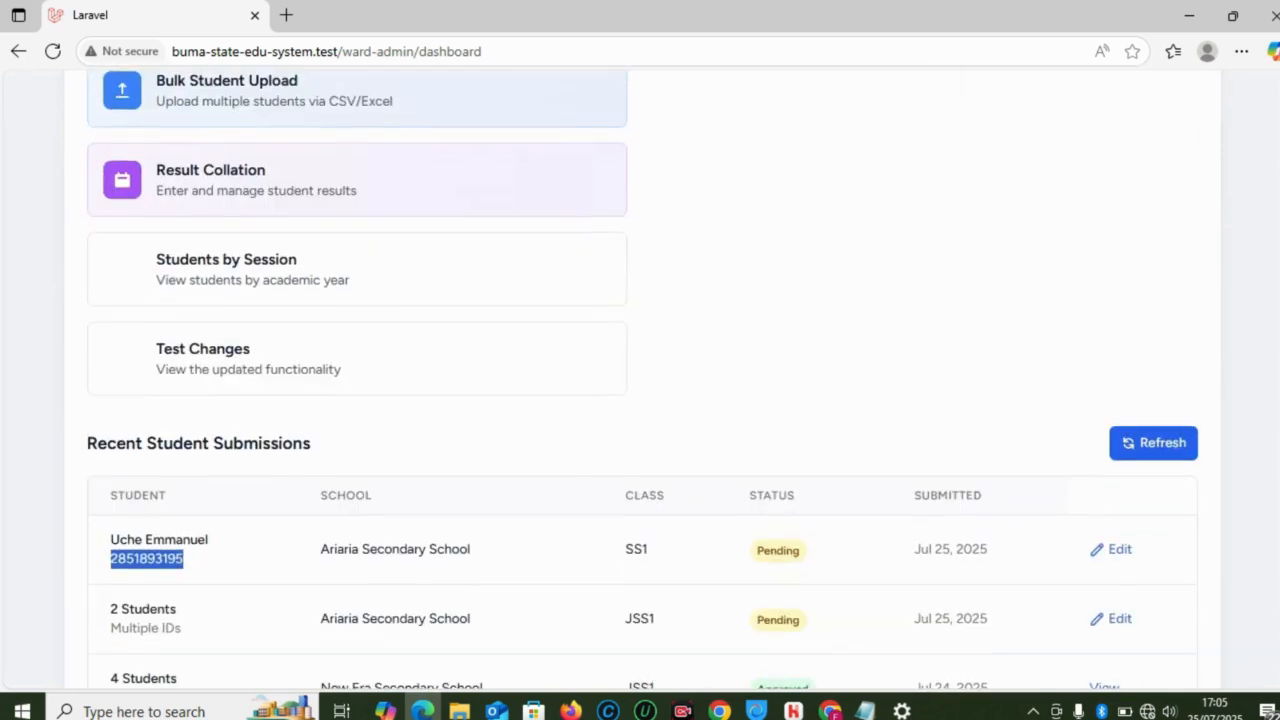
{"action": "scroll", "coordinate": [1134, 400], "scroll_direction": "down", "scroll_amount": 1}
{"action": "left_click", "coordinate": [1134, 392]}
{"action": "scroll", "coordinate": [1160, 405], "scroll_direction": "down", "scroll_amount": 1}
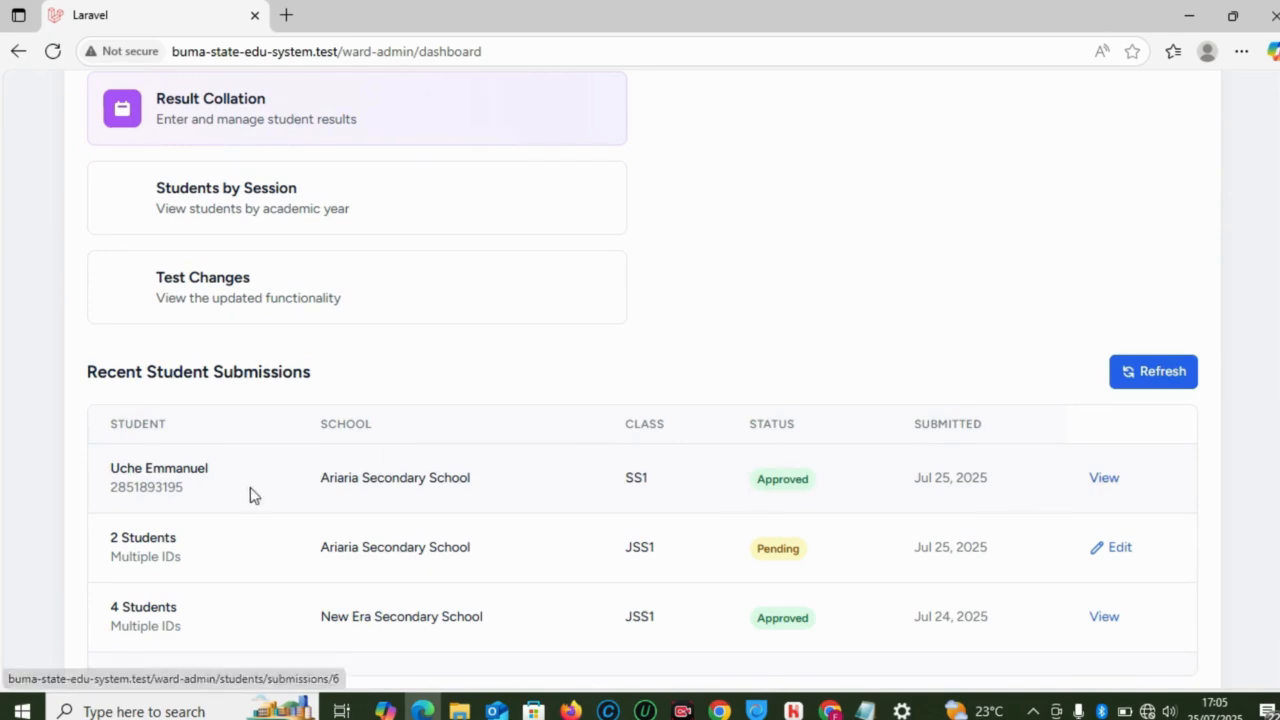
{"action": "double_click", "coordinate": [168, 486]}
{"action": "key", "text": "ctrl+c"}
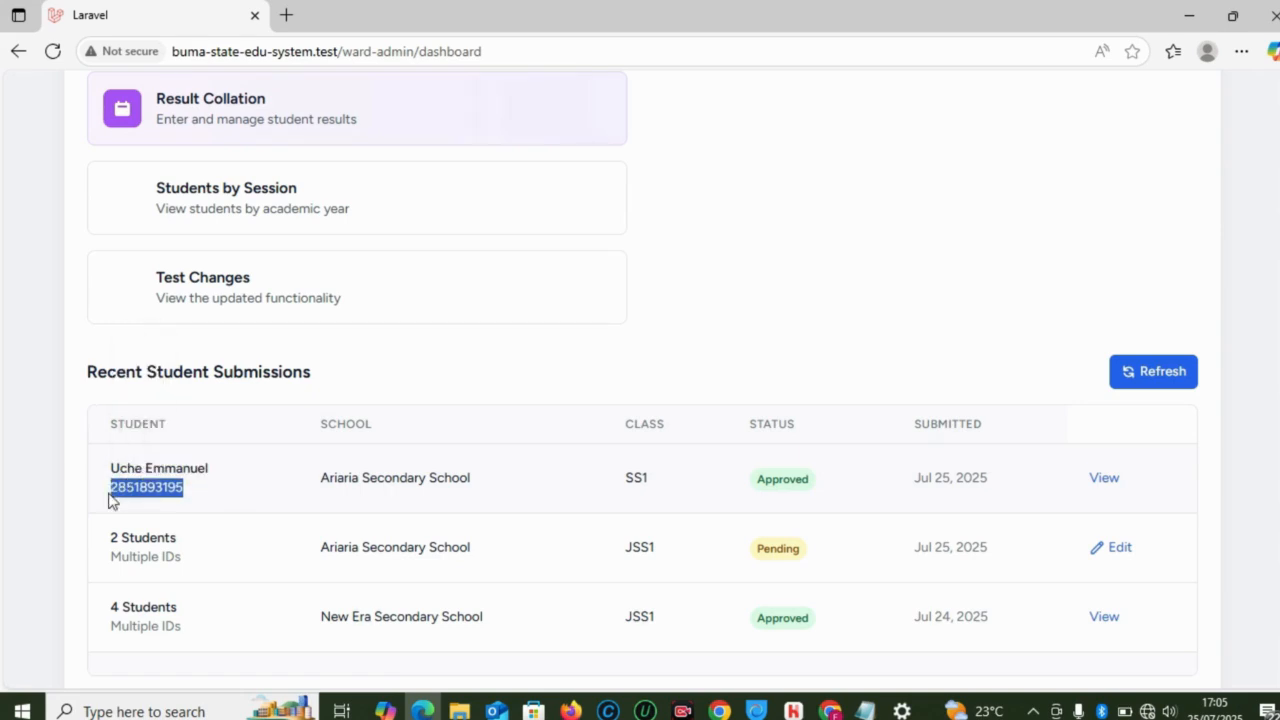
{"action": "scroll", "coordinate": [1271, 306], "scroll_direction": "up", "scroll_amount": 4}
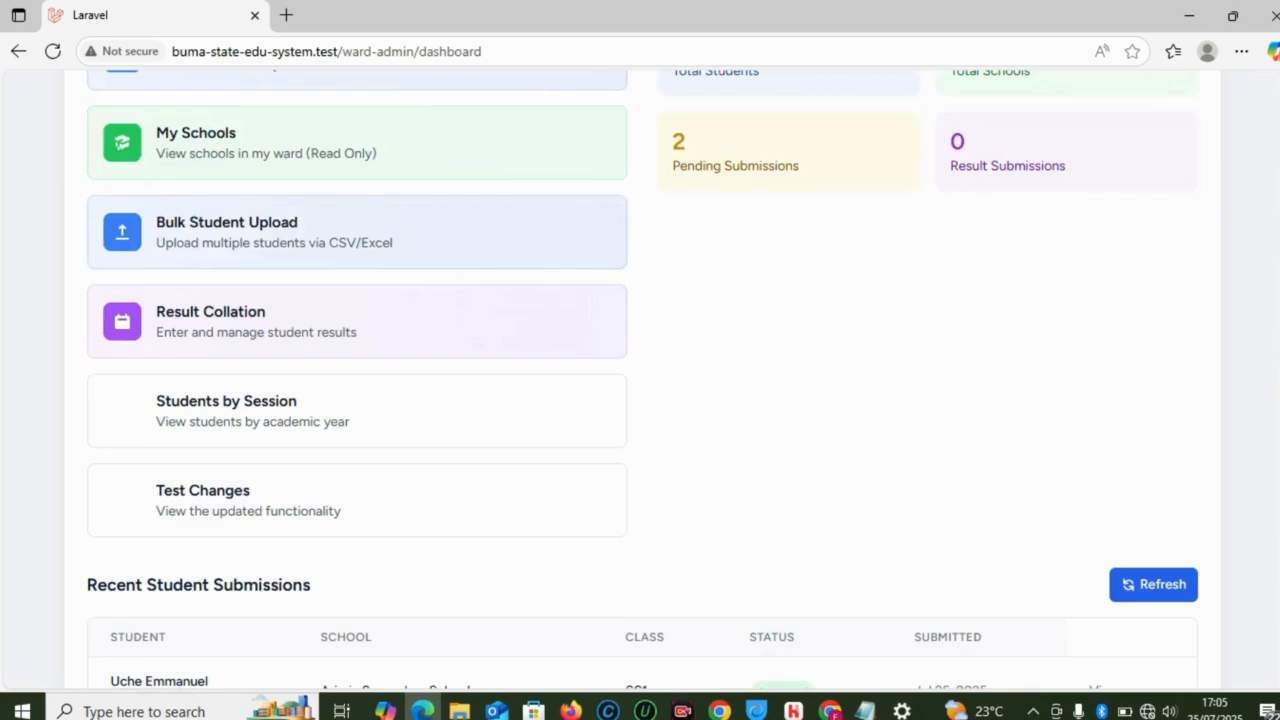
{"action": "scroll", "coordinate": [1271, 306], "scroll_direction": "down", "scroll_amount": 1}
{"action": "scroll", "coordinate": [643, 382], "scroll_direction": "down", "scroll_amount": 2}
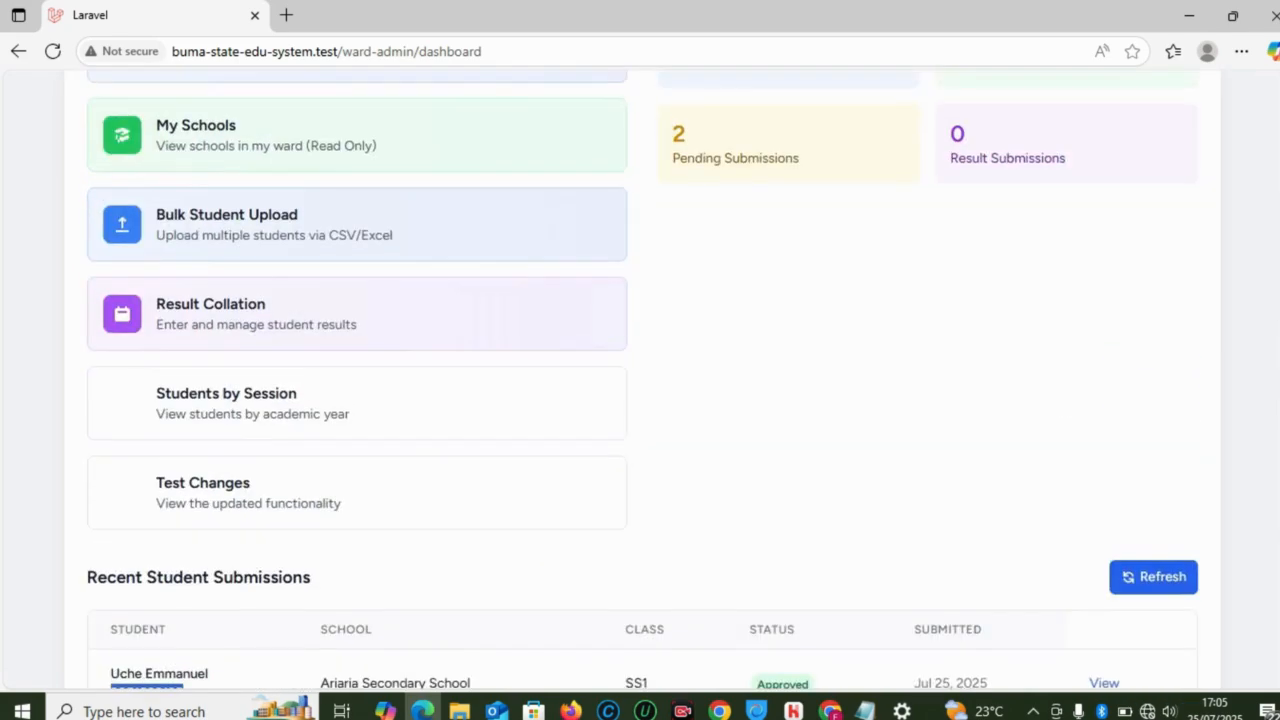
{"action": "scroll", "coordinate": [643, 379], "scroll_direction": "up", "scroll_amount": 1}
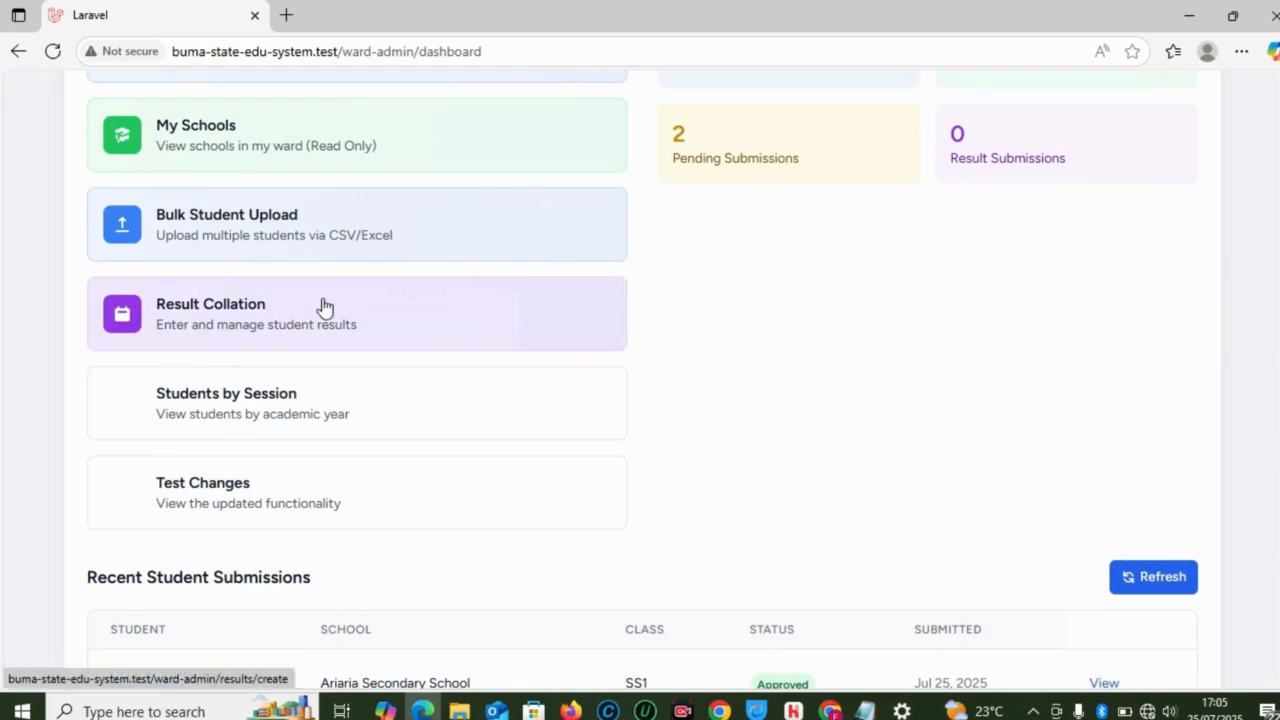
Step: Start Result Collation, confirm class SS1, and validate subject ENG001 (English Language)
{"action": "left_click", "coordinate": [255, 325]}
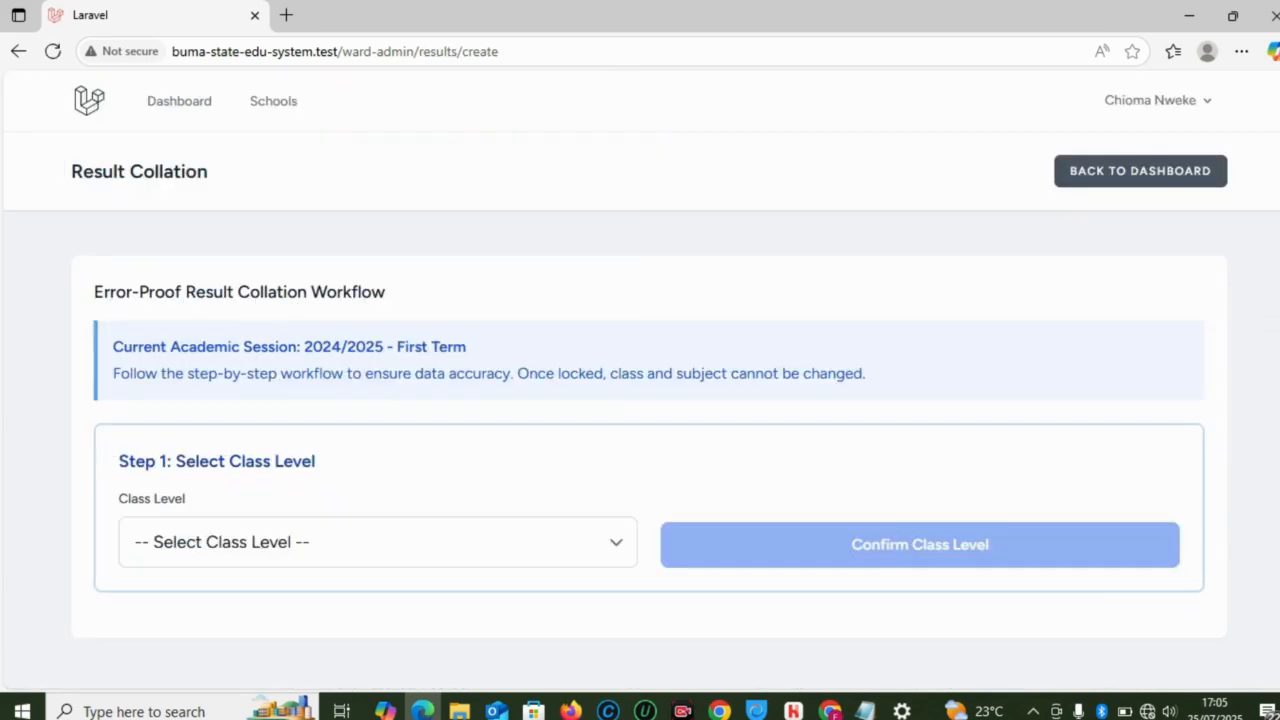
{"action": "left_click", "coordinate": [364, 539]}
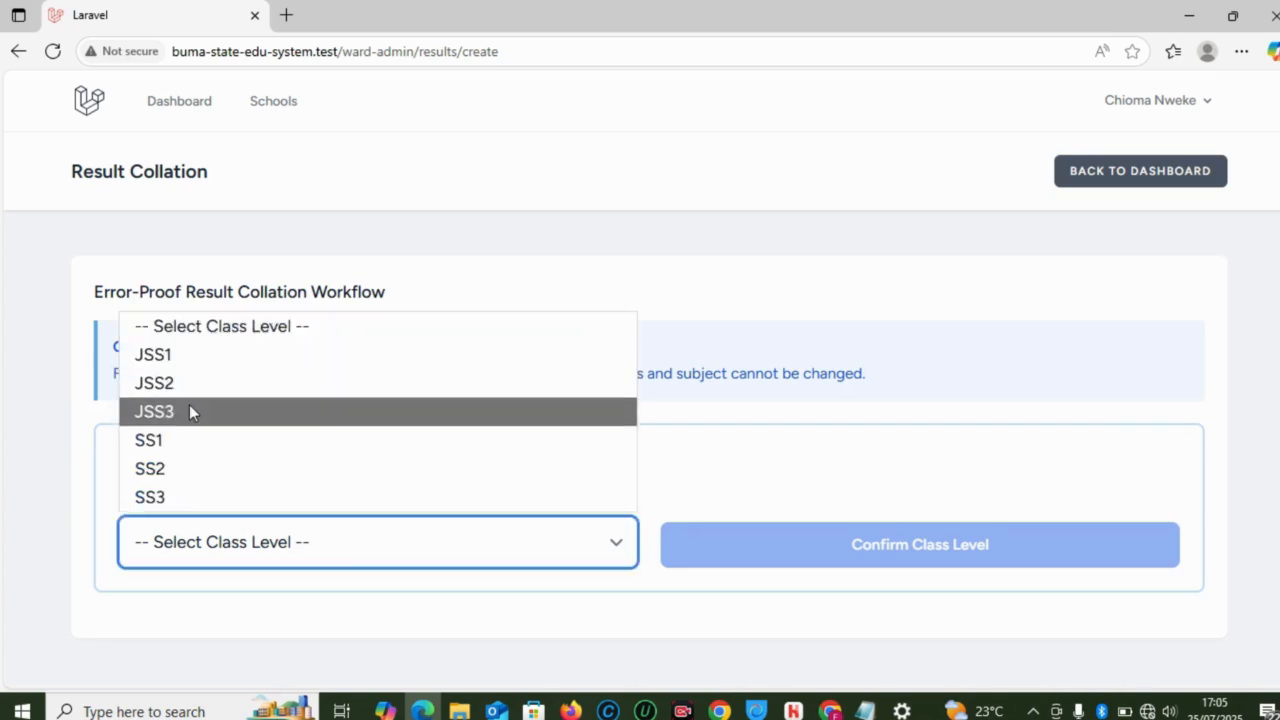
{"action": "left_click", "coordinate": [186, 440]}
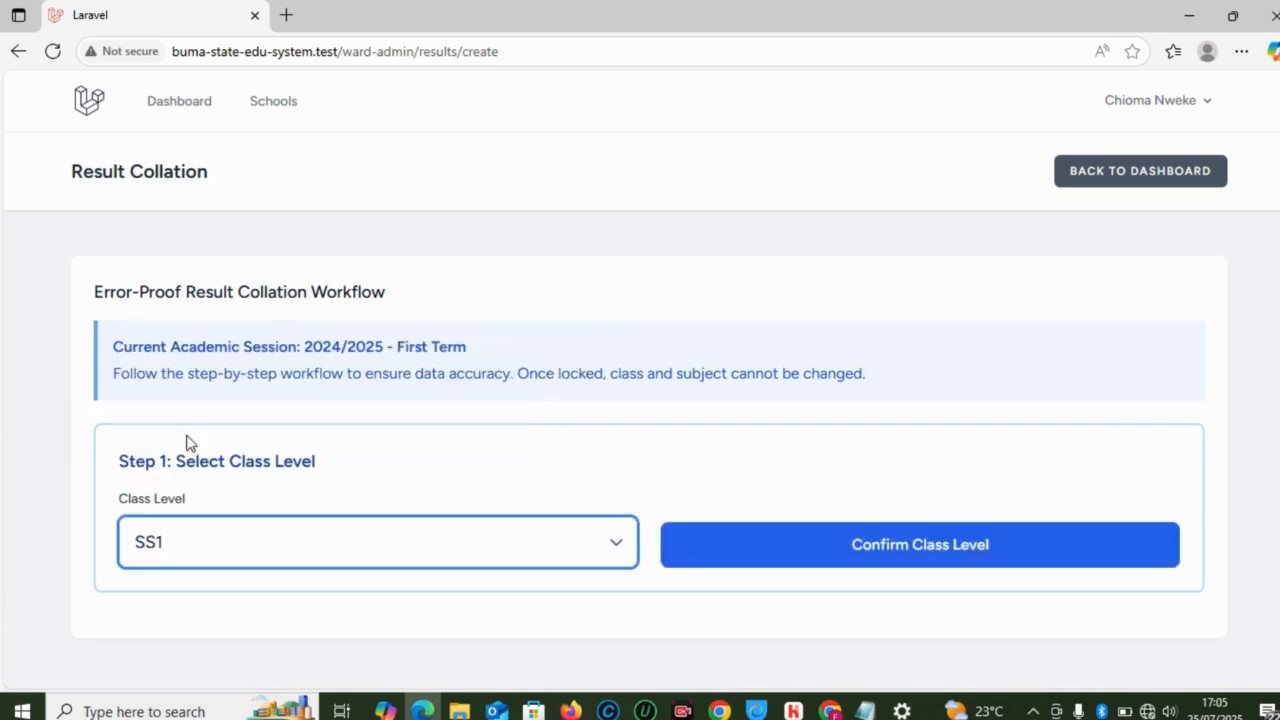
{"action": "left_click", "coordinate": [882, 544]}
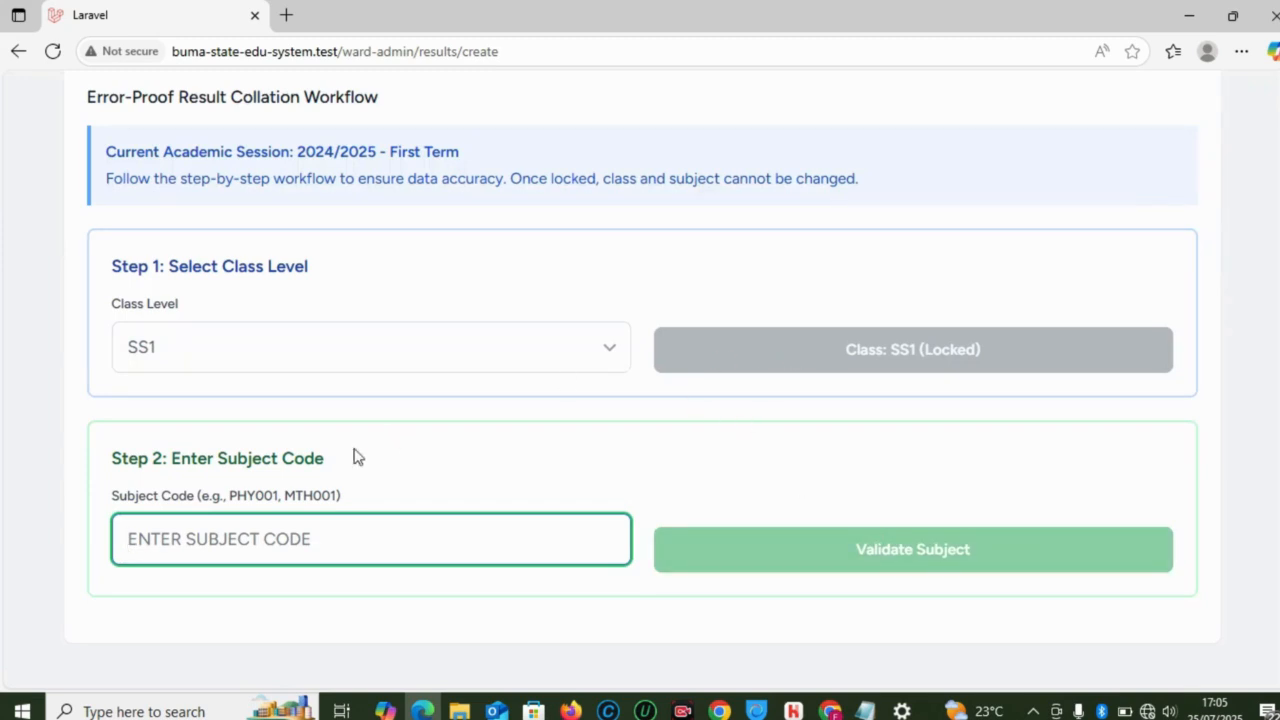
{"action": "left_click", "coordinate": [280, 540]}
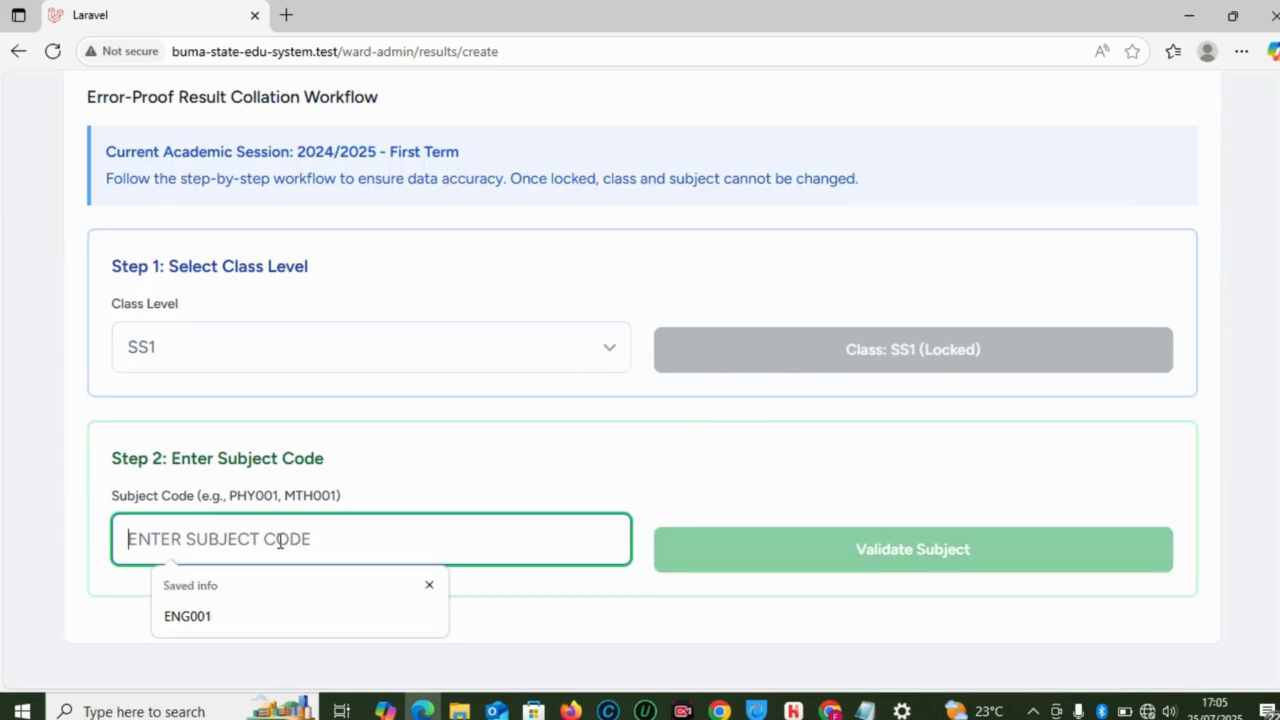
{"action": "left_click", "coordinate": [243, 617]}
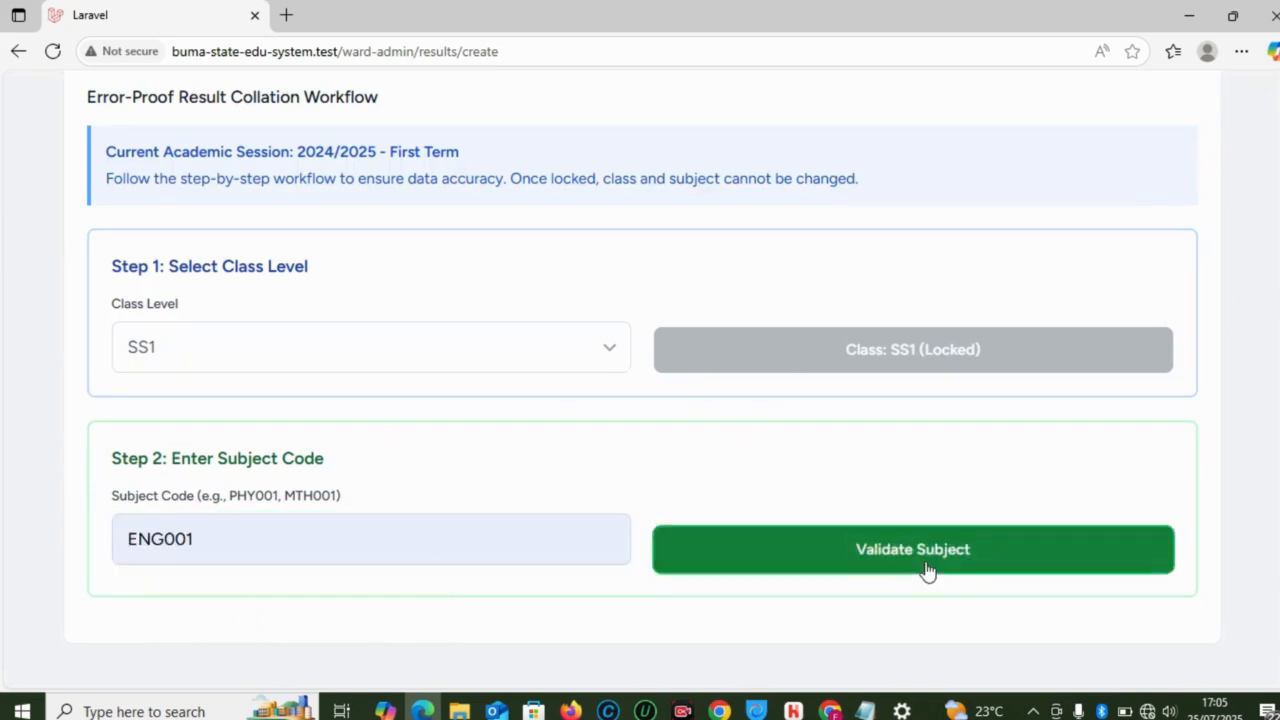
{"action": "left_click", "coordinate": [927, 565]}
{"action": "scroll", "coordinate": [642, 380], "scroll_direction": "up", "scroll_amount": 1}
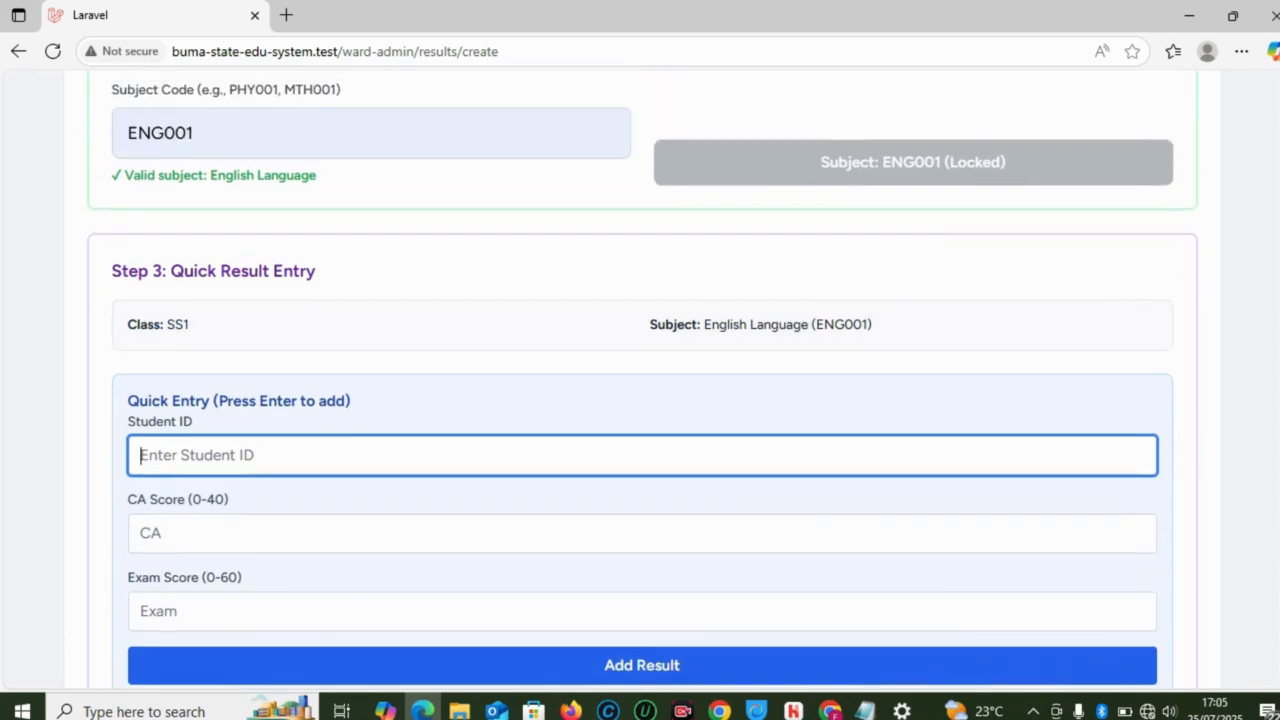
{"action": "left_click", "coordinate": [396, 455]}
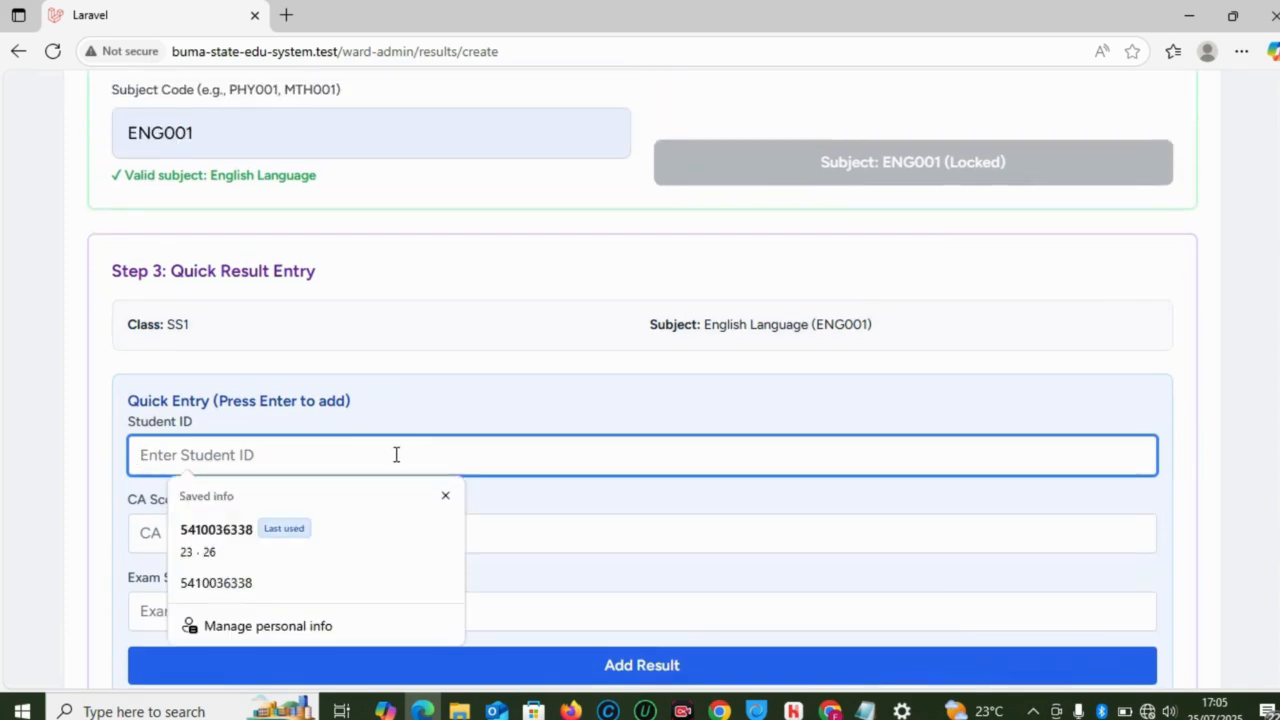
{"action": "key", "text": "ctrl+v"}
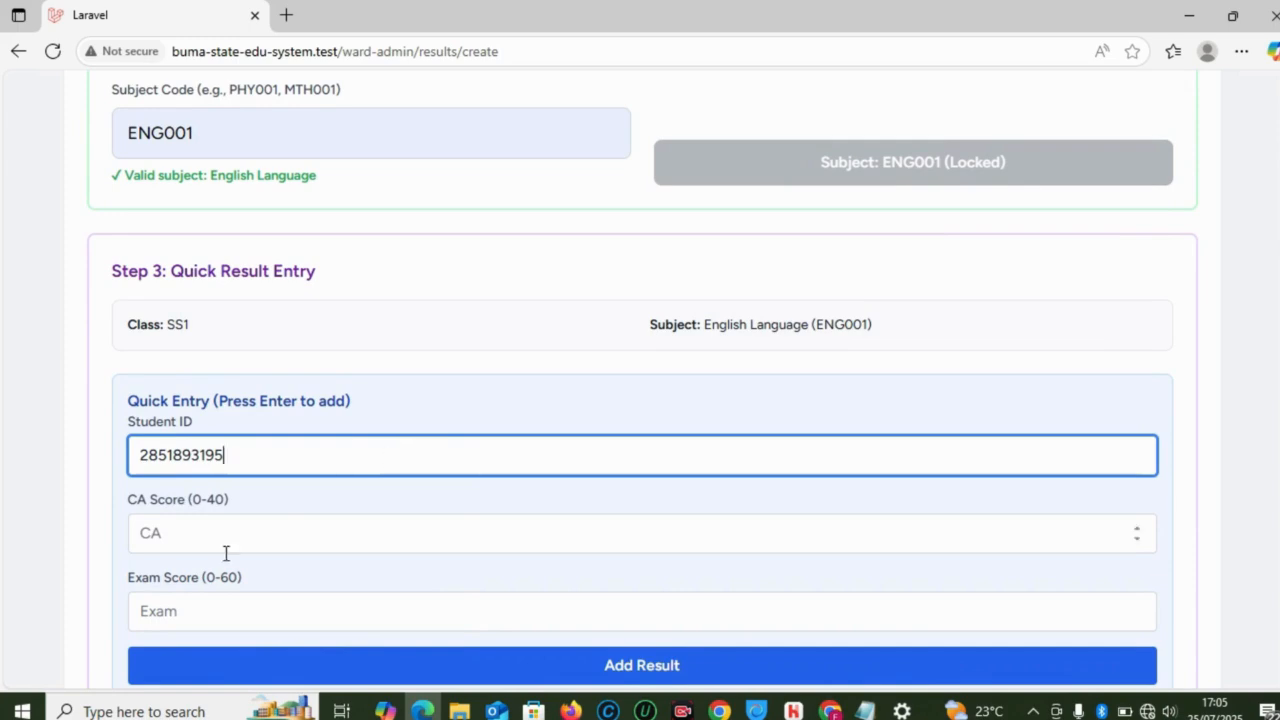
{"action": "left_click", "coordinate": [223, 536]}
{"action": "type", "text": "20"}
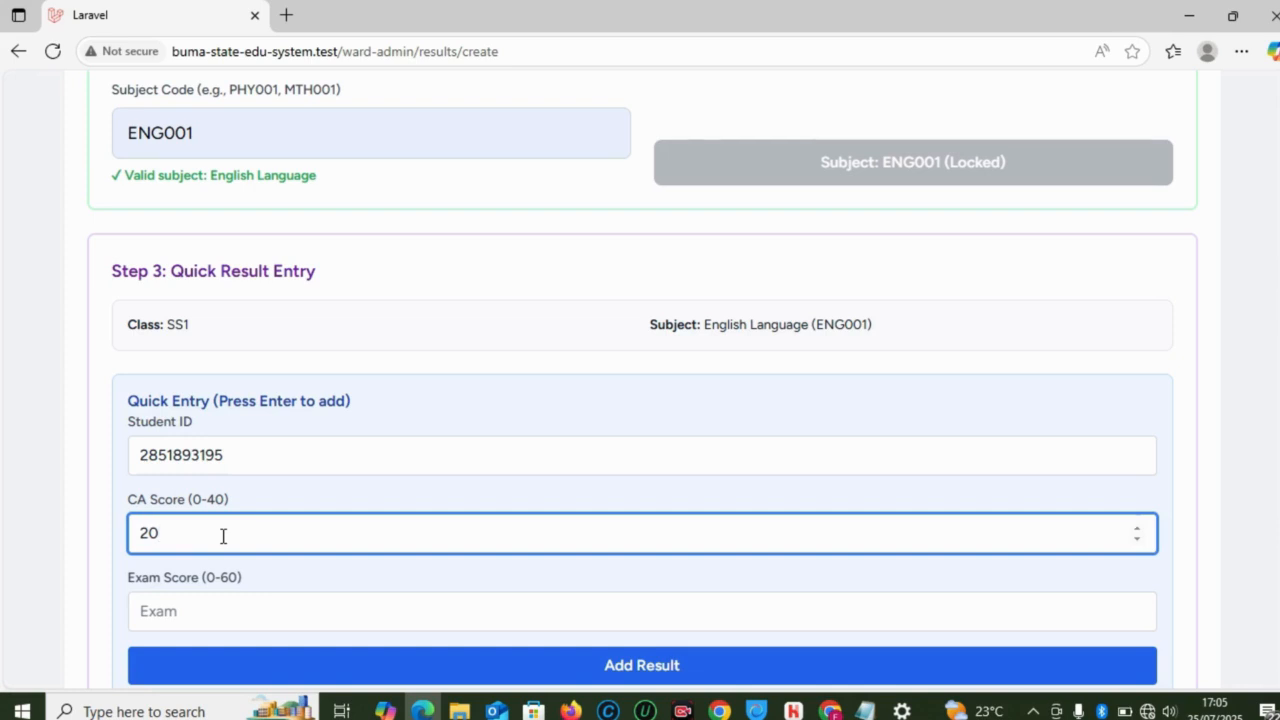
{"action": "key", "text": "Tab"}
{"action": "type", "text": "4"}
{"action": "key", "text": "Return"}
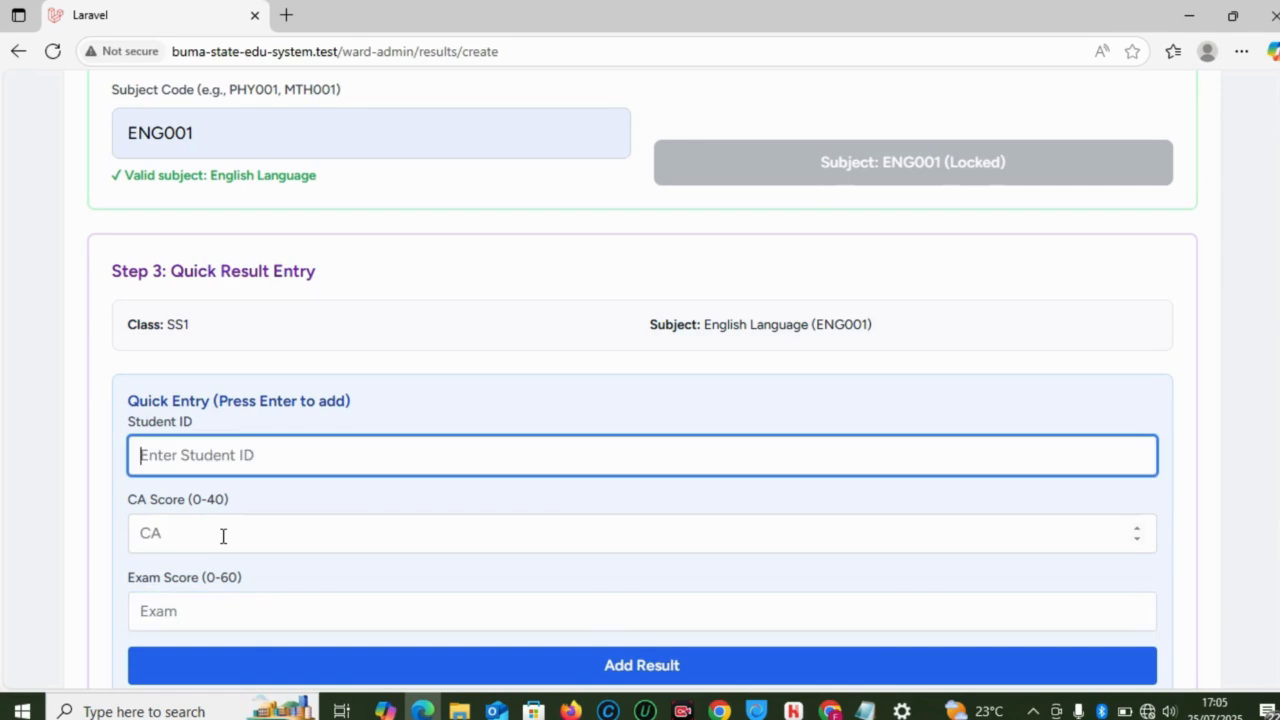
{"action": "scroll", "coordinate": [895, 480], "scroll_direction": "down", "scroll_amount": 3}
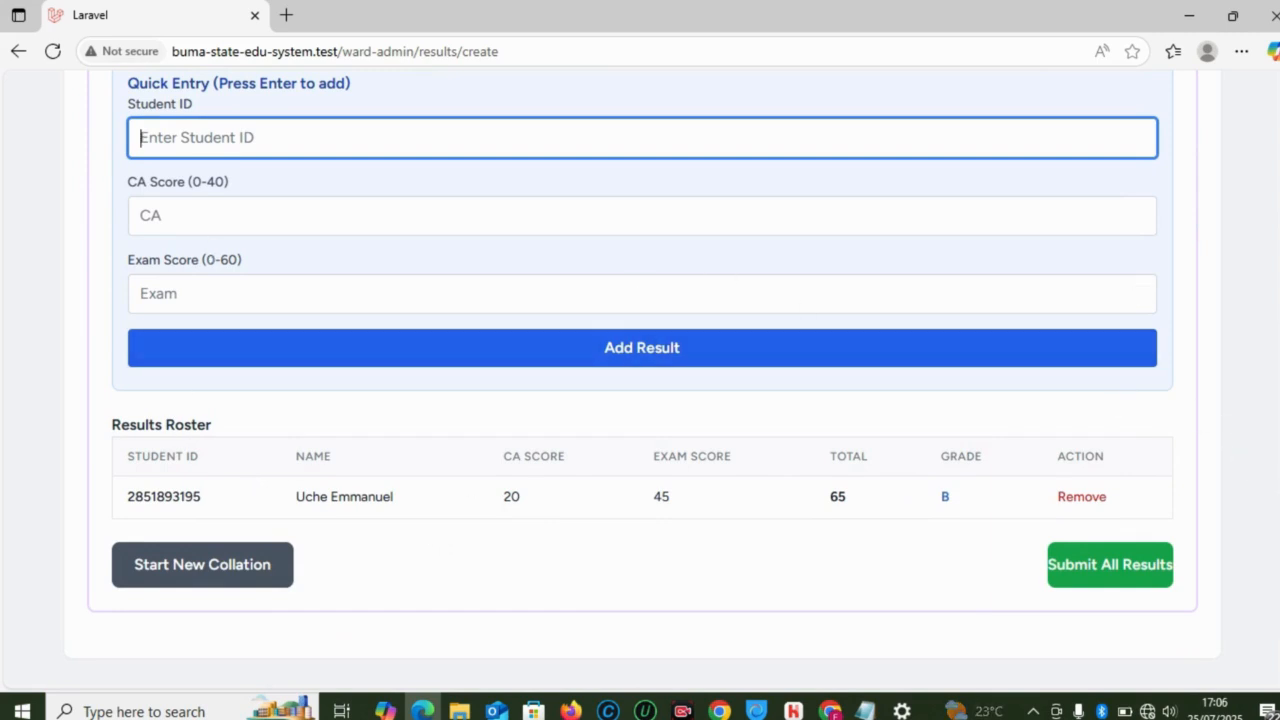
{"action": "scroll", "coordinate": [1272, 390], "scroll_direction": "up", "scroll_amount": 2}
{"action": "scroll", "coordinate": [1273, 395], "scroll_direction": "up", "scroll_amount": 2}
{"action": "scroll", "coordinate": [1273, 398], "scroll_direction": "down", "scroll_amount": 1}
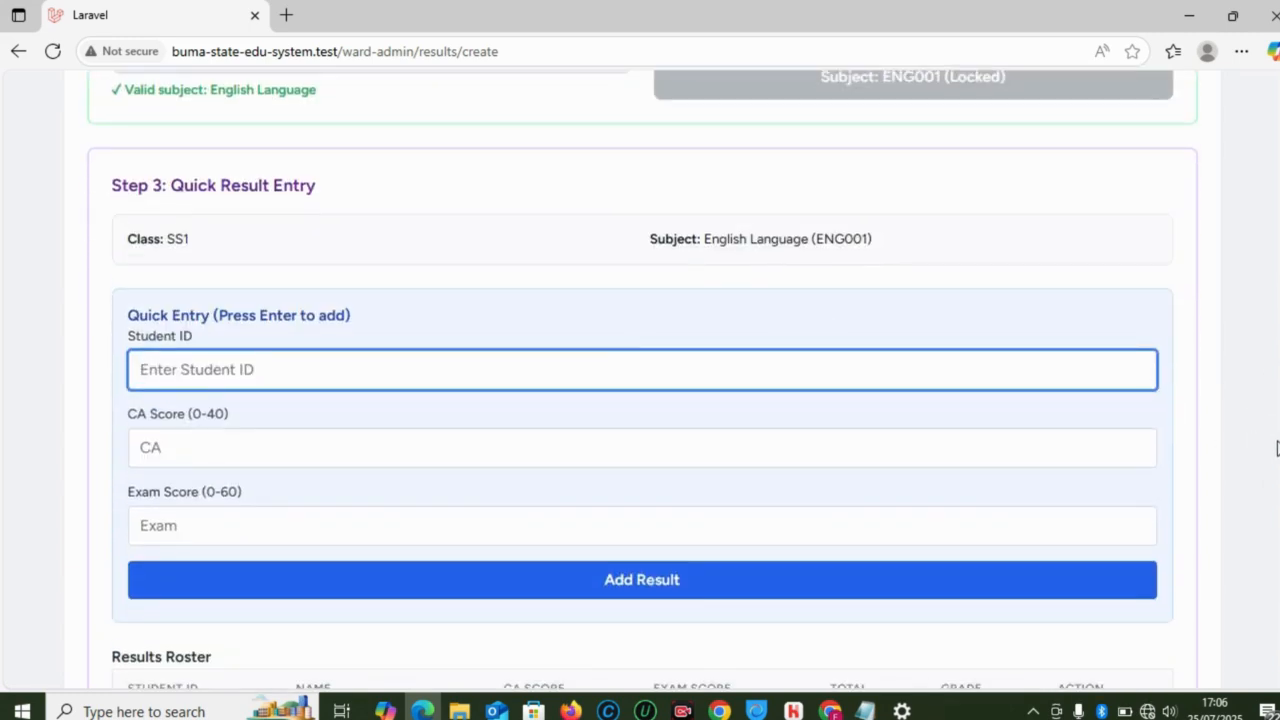
{"action": "scroll", "coordinate": [1273, 398], "scroll_direction": "down", "scroll_amount": 2}
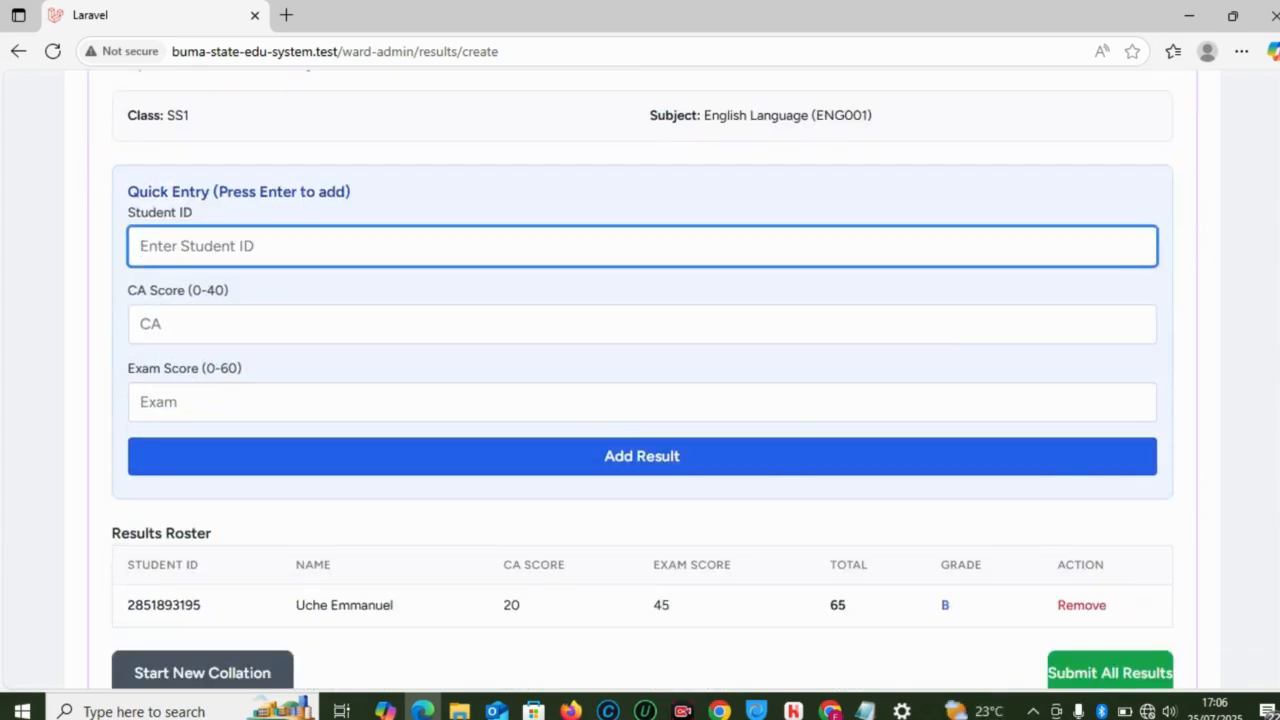
{"action": "scroll", "coordinate": [1273, 398], "scroll_direction": "down", "scroll_amount": 2}
{"action": "scroll", "coordinate": [1273, 398], "scroll_direction": "up", "scroll_amount": 6}
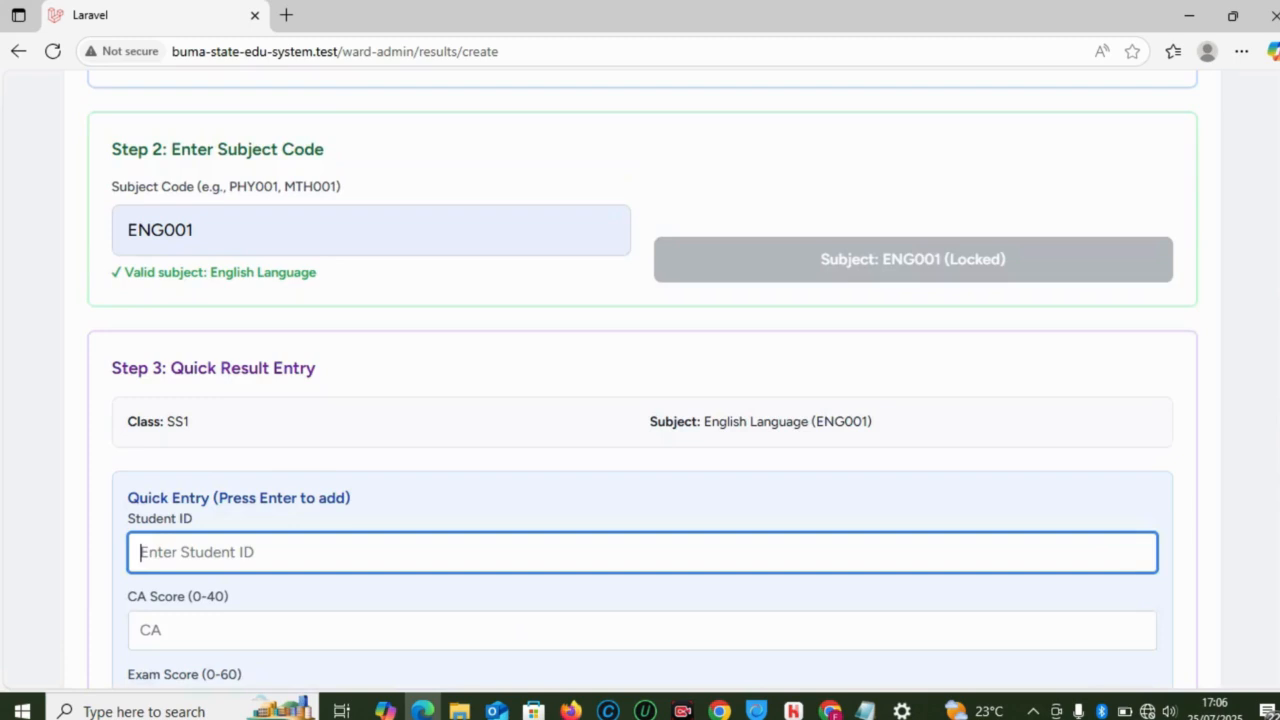
{"action": "scroll", "coordinate": [1273, 398], "scroll_direction": "down", "scroll_amount": 6}
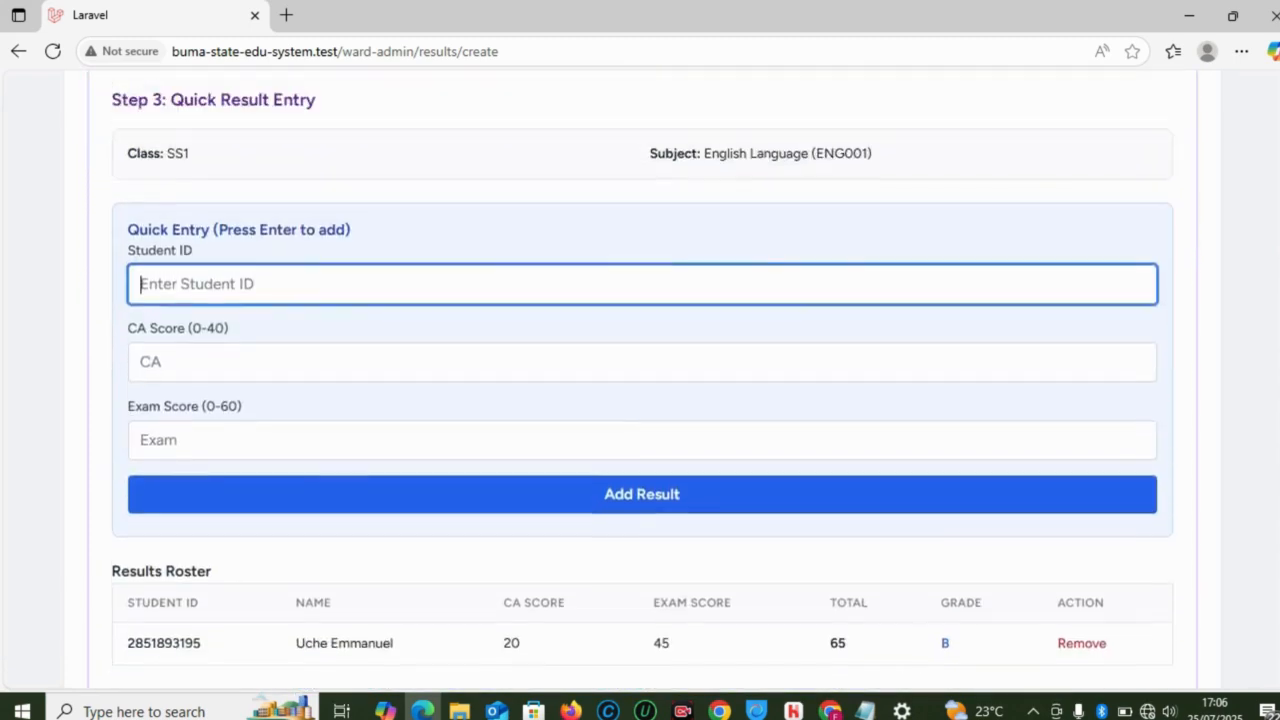
{"action": "scroll", "coordinate": [1273, 398], "scroll_direction": "up", "scroll_amount": 2}
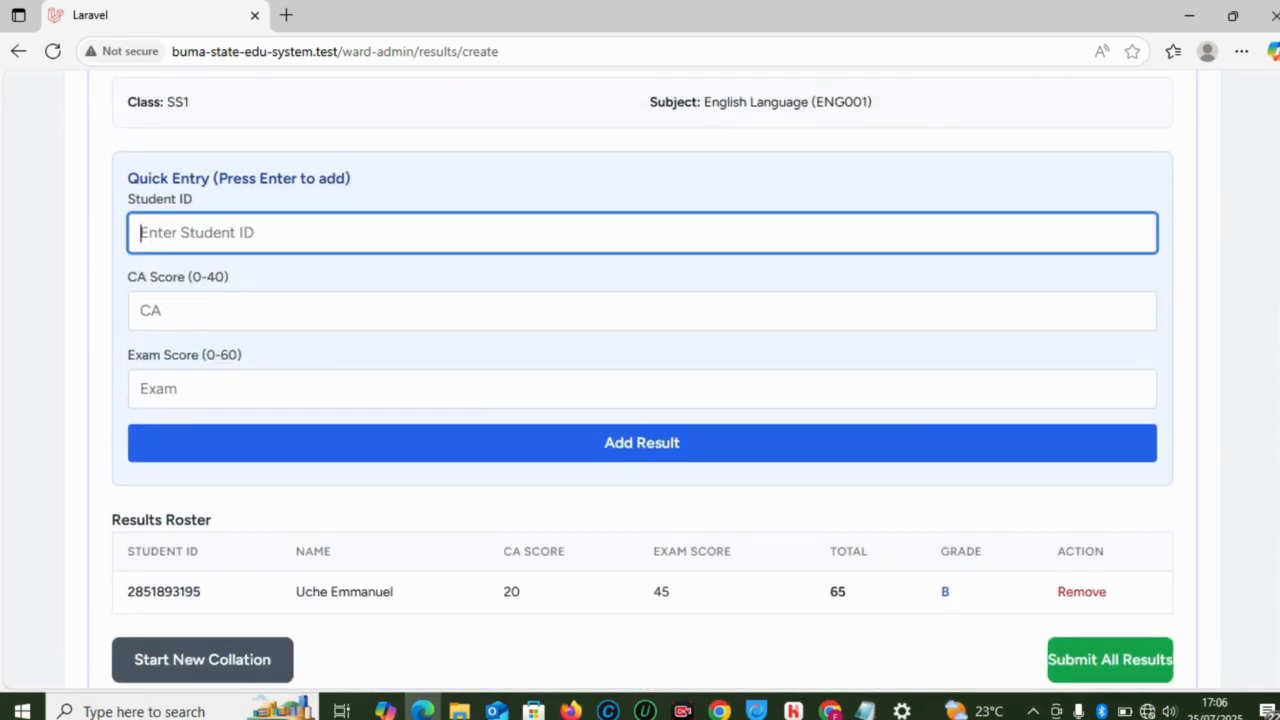
{"action": "scroll", "coordinate": [1273, 398], "scroll_direction": "up", "scroll_amount": 2}
{"action": "scroll", "coordinate": [1273, 398], "scroll_direction": "down", "scroll_amount": 1}
{"action": "scroll", "coordinate": [1273, 398], "scroll_direction": "up", "scroll_amount": 1}
{"action": "scroll", "coordinate": [1273, 398], "scroll_direction": "down", "scroll_amount": 1}
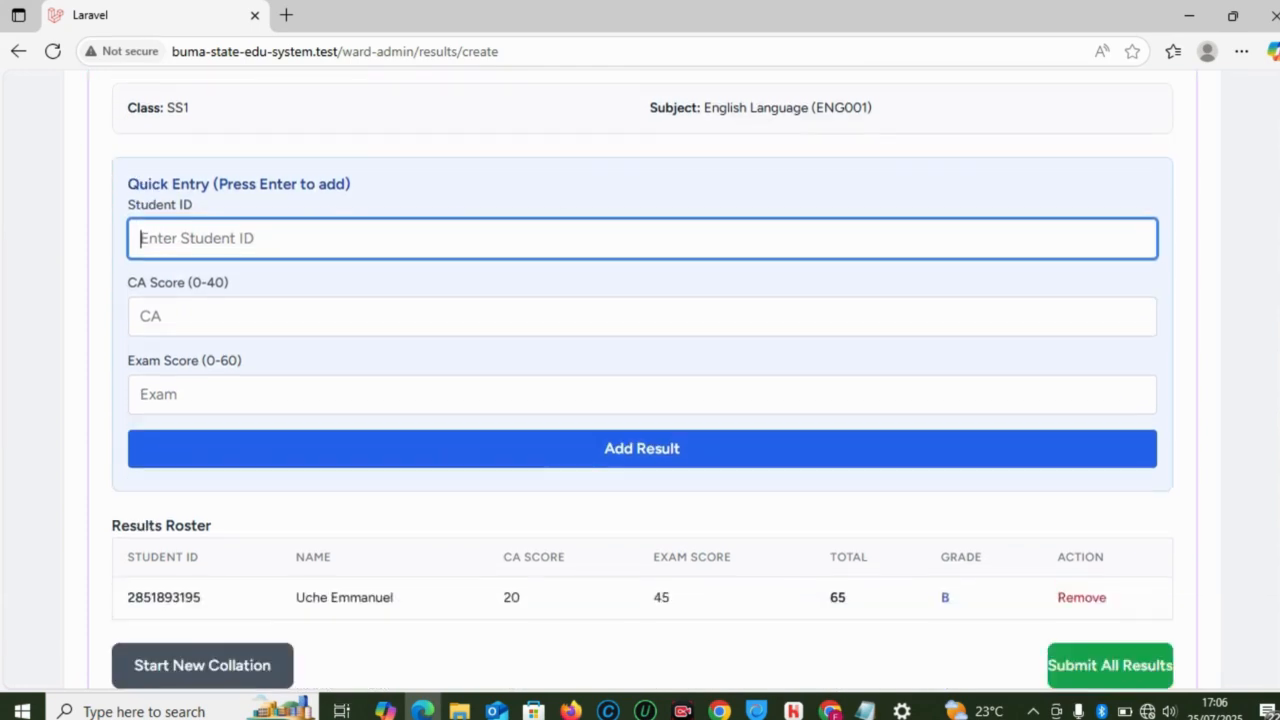
{"action": "scroll", "coordinate": [1273, 398], "scroll_direction": "down", "scroll_amount": 1}
{"action": "scroll", "coordinate": [1273, 398], "scroll_direction": "up", "scroll_amount": 1}
{"action": "scroll", "coordinate": [1273, 398], "scroll_direction": "down", "scroll_amount": 1}
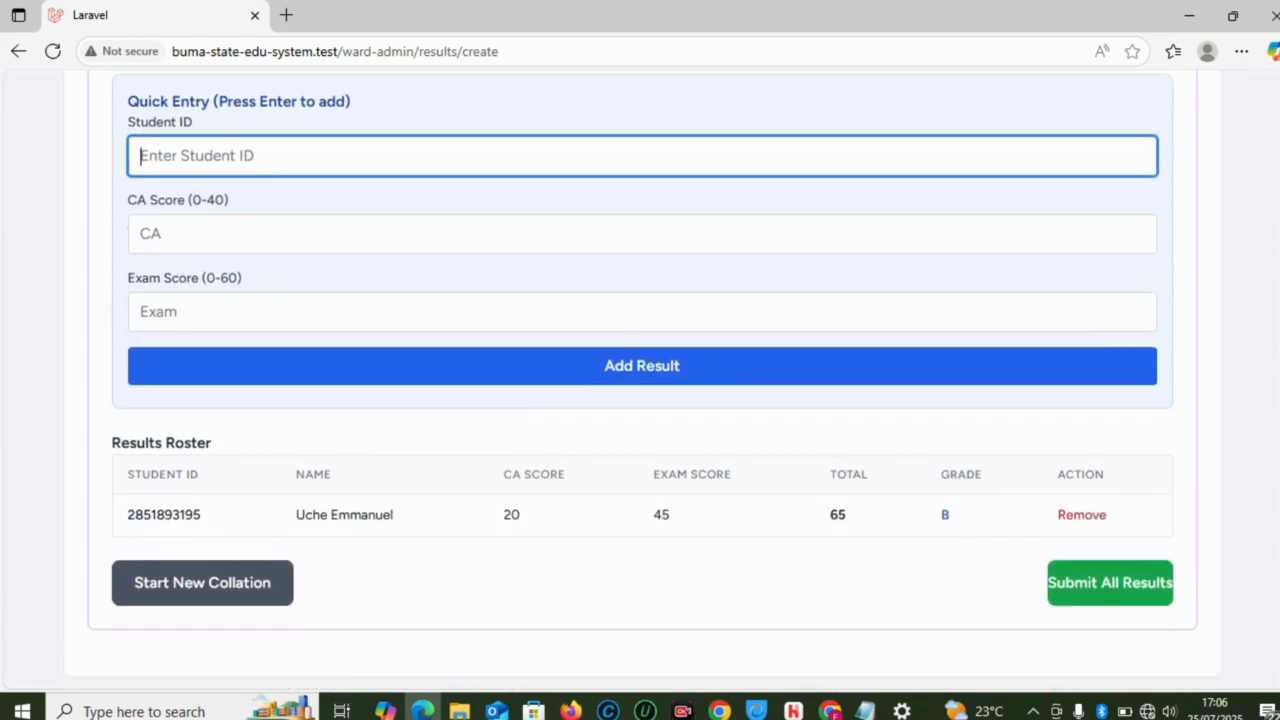
{"action": "scroll", "coordinate": [1273, 398], "scroll_direction": "up", "scroll_amount": 3}
{"action": "scroll", "coordinate": [1273, 398], "scroll_direction": "down", "scroll_amount": 3}
{"action": "scroll", "coordinate": [640, 380], "scroll_direction": "up", "scroll_amount": 1}
{"action": "scroll", "coordinate": [640, 380], "scroll_direction": "down", "scroll_amount": 1}
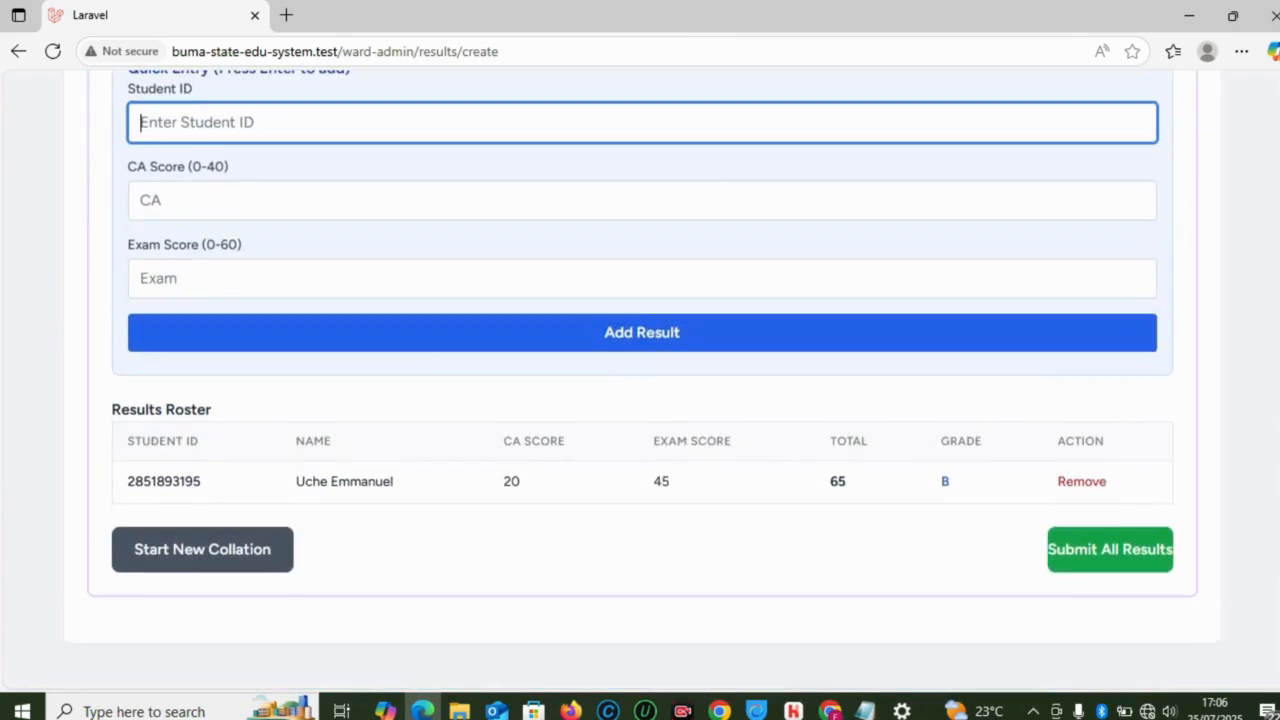
Step: Submit the single SS1 English Language (ENG001) result and confirm the submission
{"action": "left_click", "coordinate": [1108, 556]}
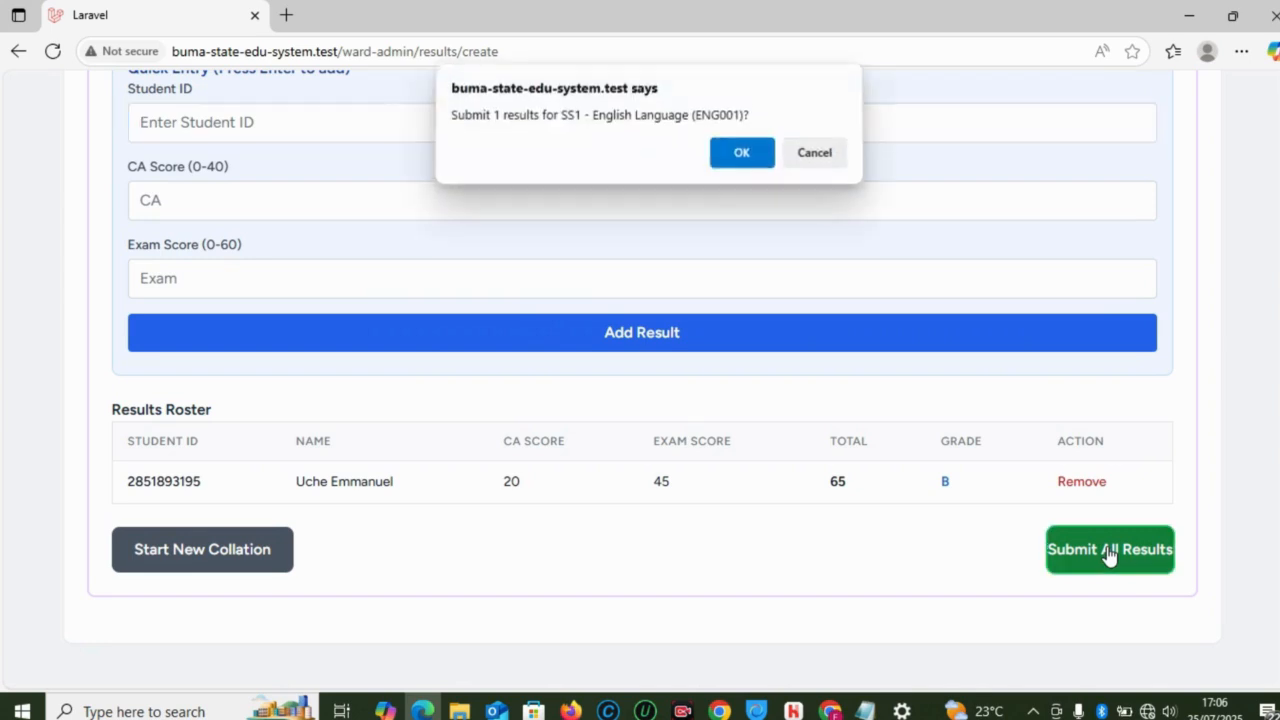
{"action": "left_click", "coordinate": [744, 157]}
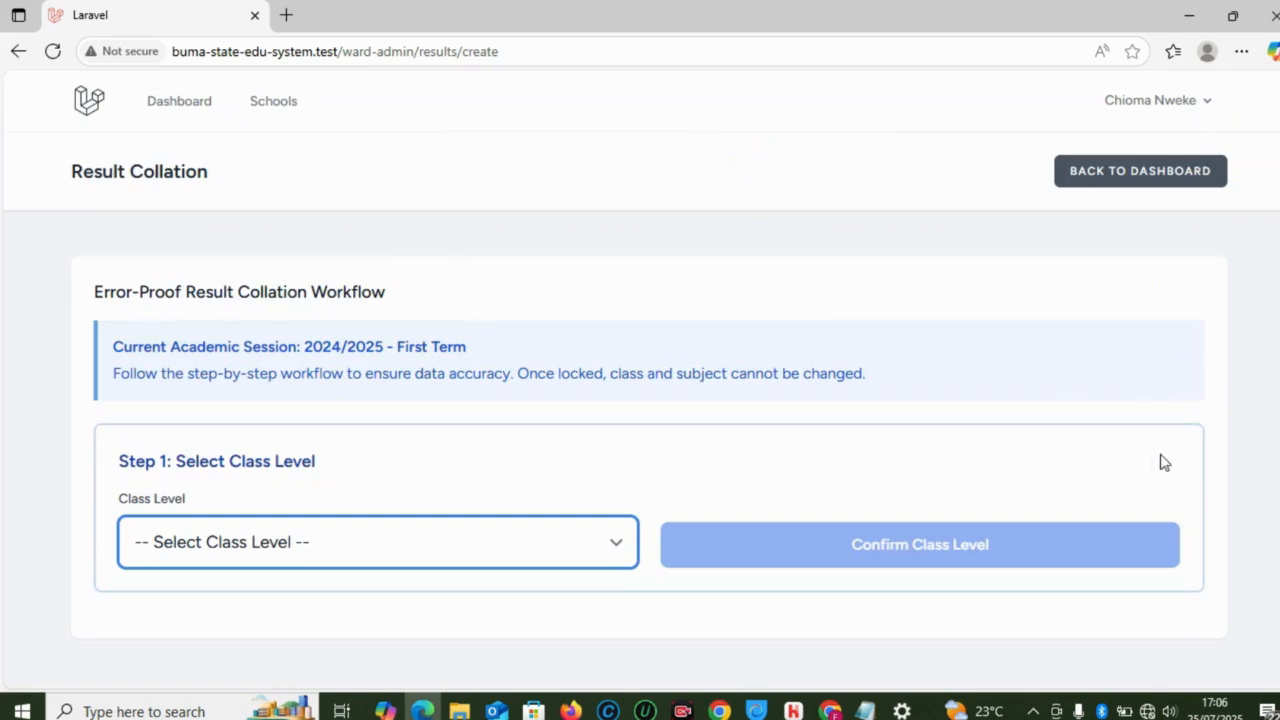
{"action": "left_click", "coordinate": [1213, 485]}
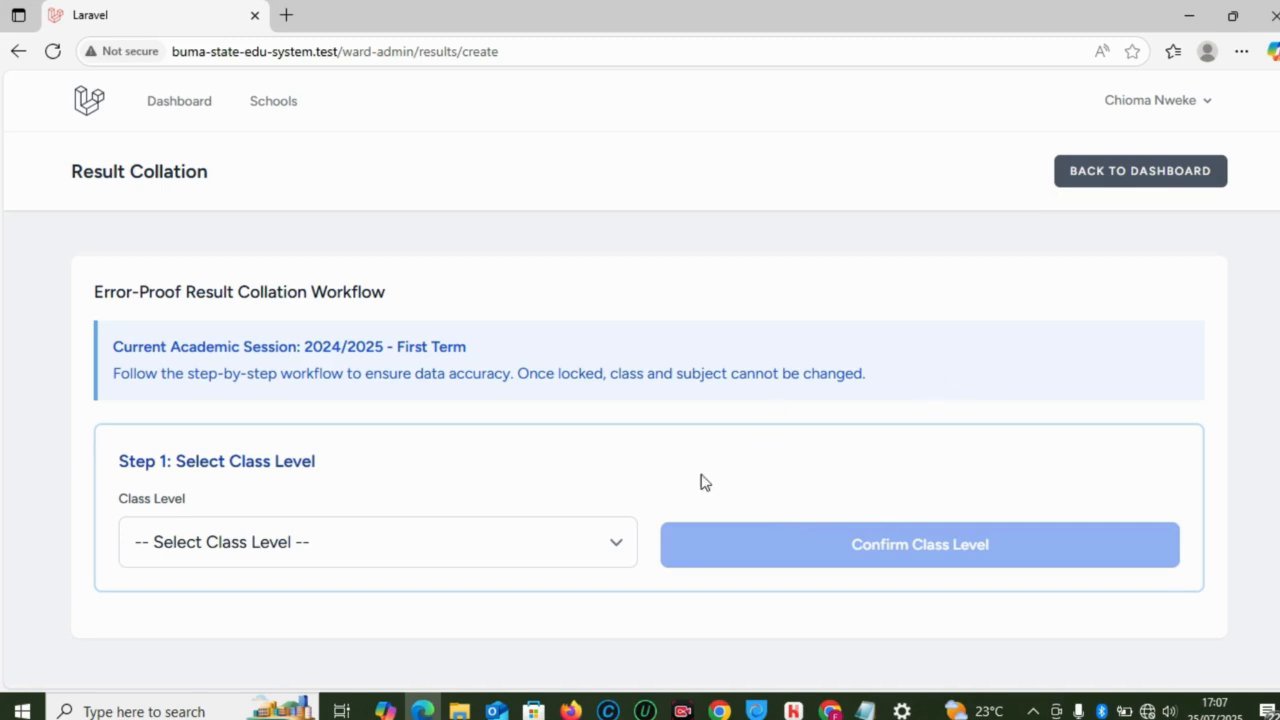
Step: Look over the state admin's student submissions review in the other browser
{"action": "mouse_move", "coordinate": [830, 710]}
{"action": "left_click", "coordinate": [814, 646]}
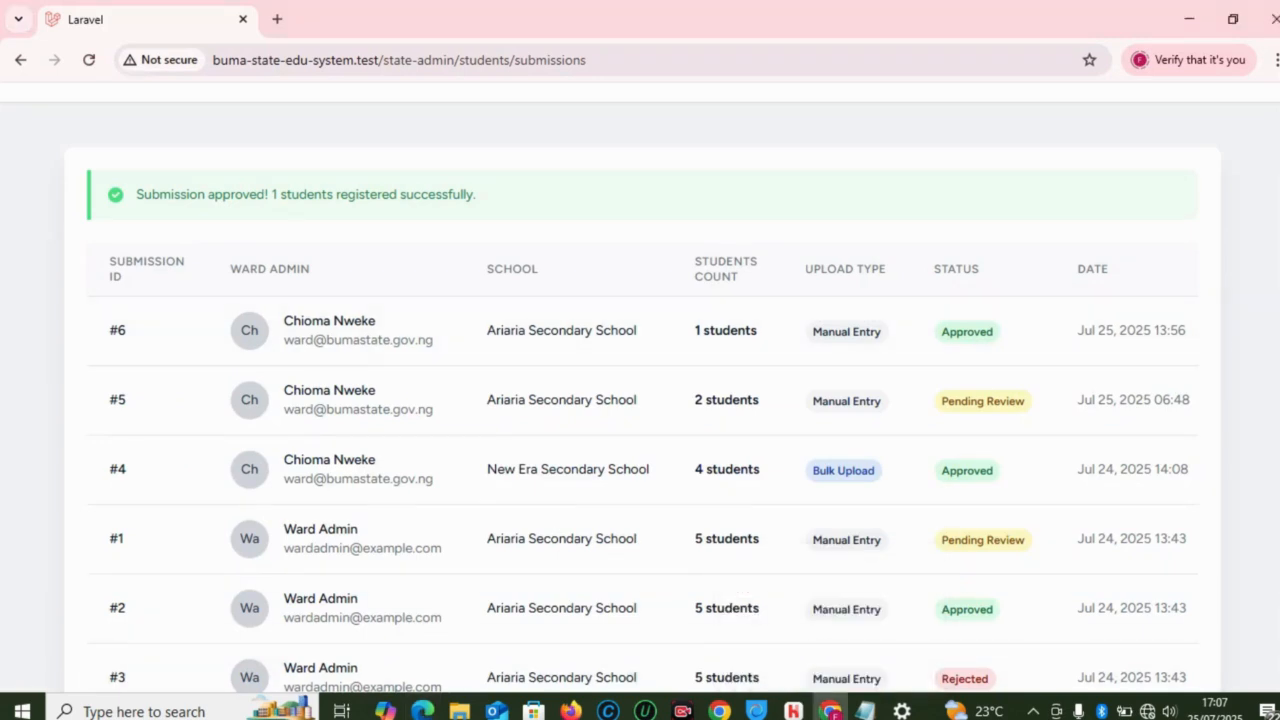
{"action": "scroll", "coordinate": [747, 484], "scroll_direction": "up", "scroll_amount": 1}
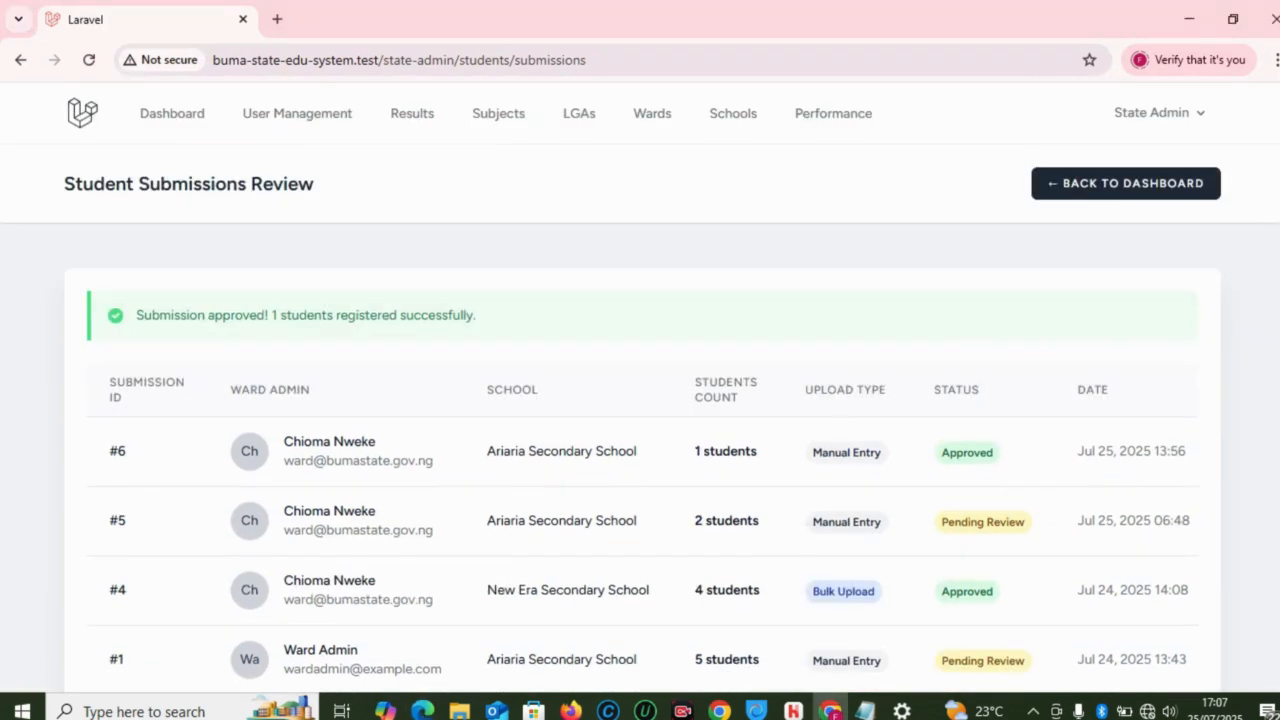
Step: Return to the ward administrator dashboard and open the Bulk Student Upload page
{"action": "mouse_move", "coordinate": [423, 708]}
{"action": "left_click", "coordinate": [420, 668]}
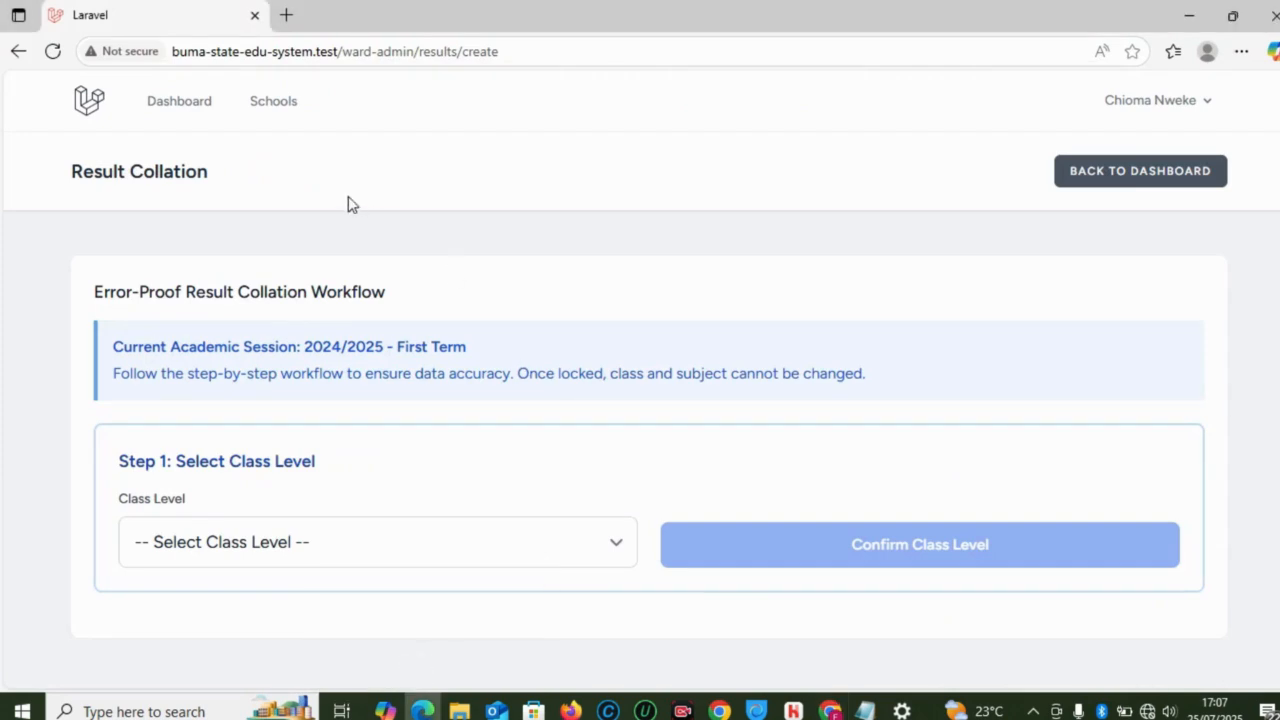
{"action": "left_click", "coordinate": [199, 106]}
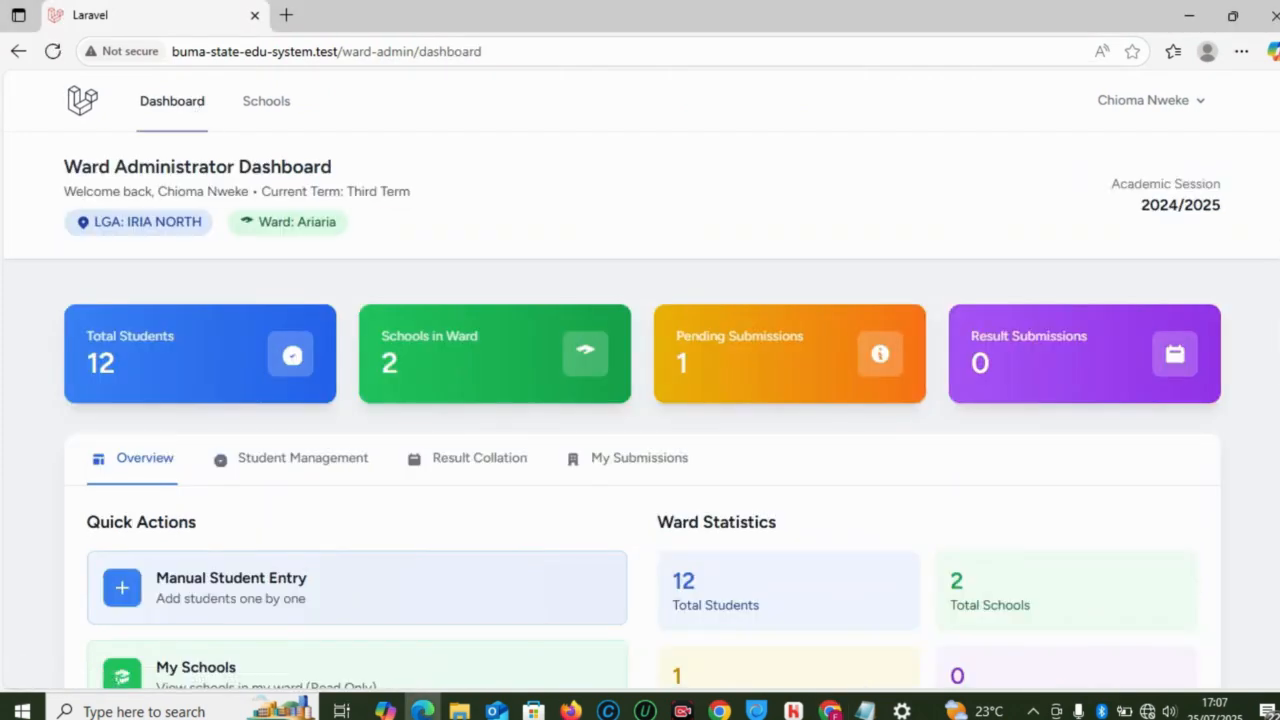
{"action": "scroll", "coordinate": [640, 400], "scroll_direction": "down", "scroll_amount": 4}
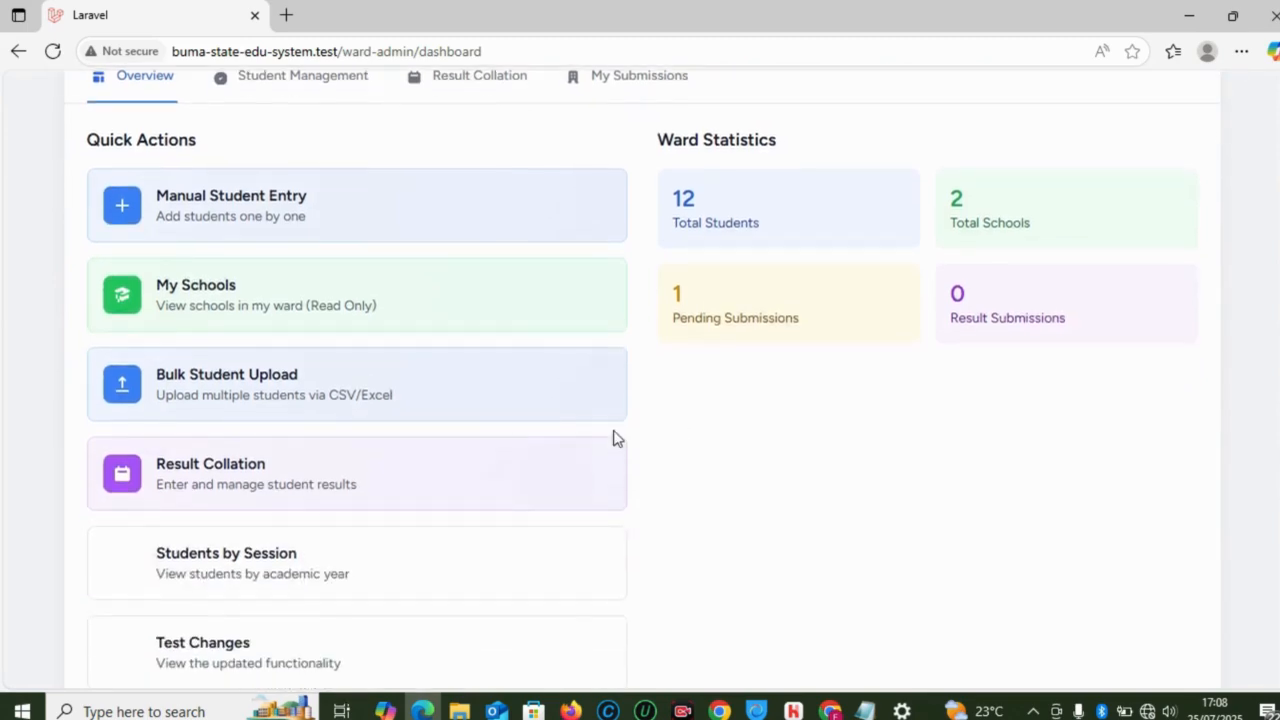
{"action": "left_click", "coordinate": [270, 408]}
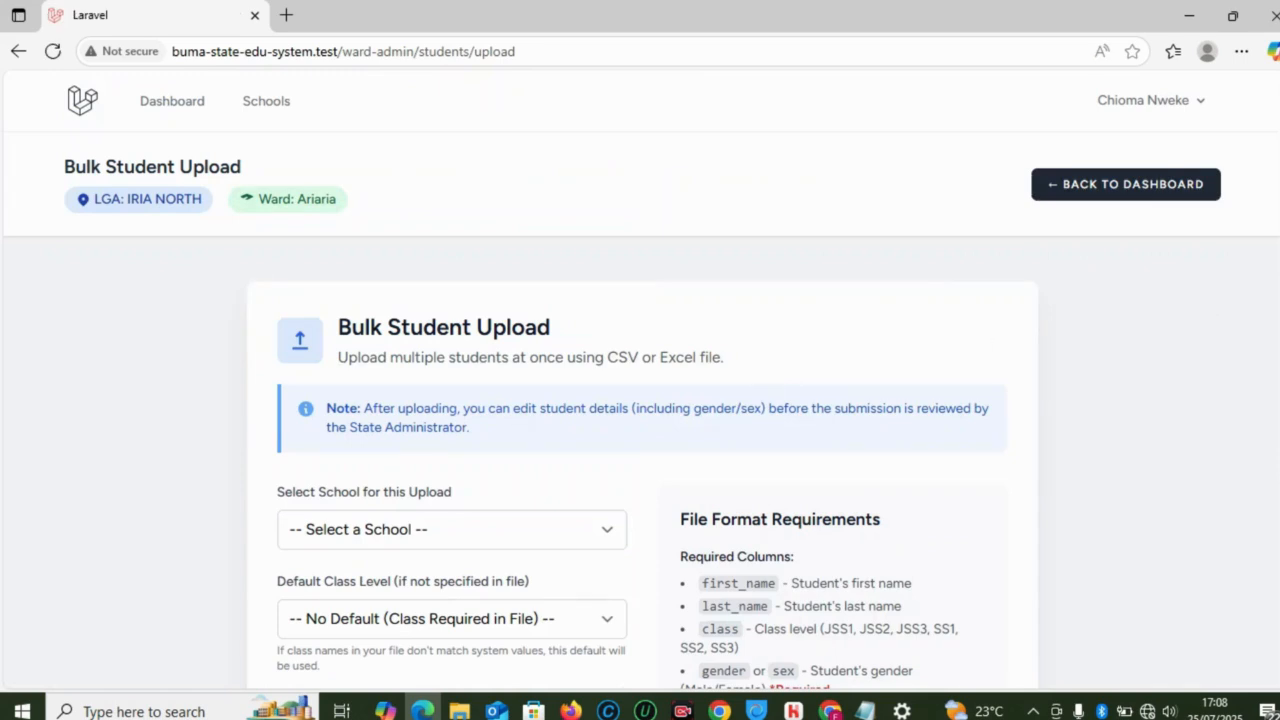
Step: Choose Ariaria Secondary School as the upload school, keeping Default Class Level at No Default
{"action": "scroll", "coordinate": [1190, 346], "scroll_direction": "down", "scroll_amount": 3}
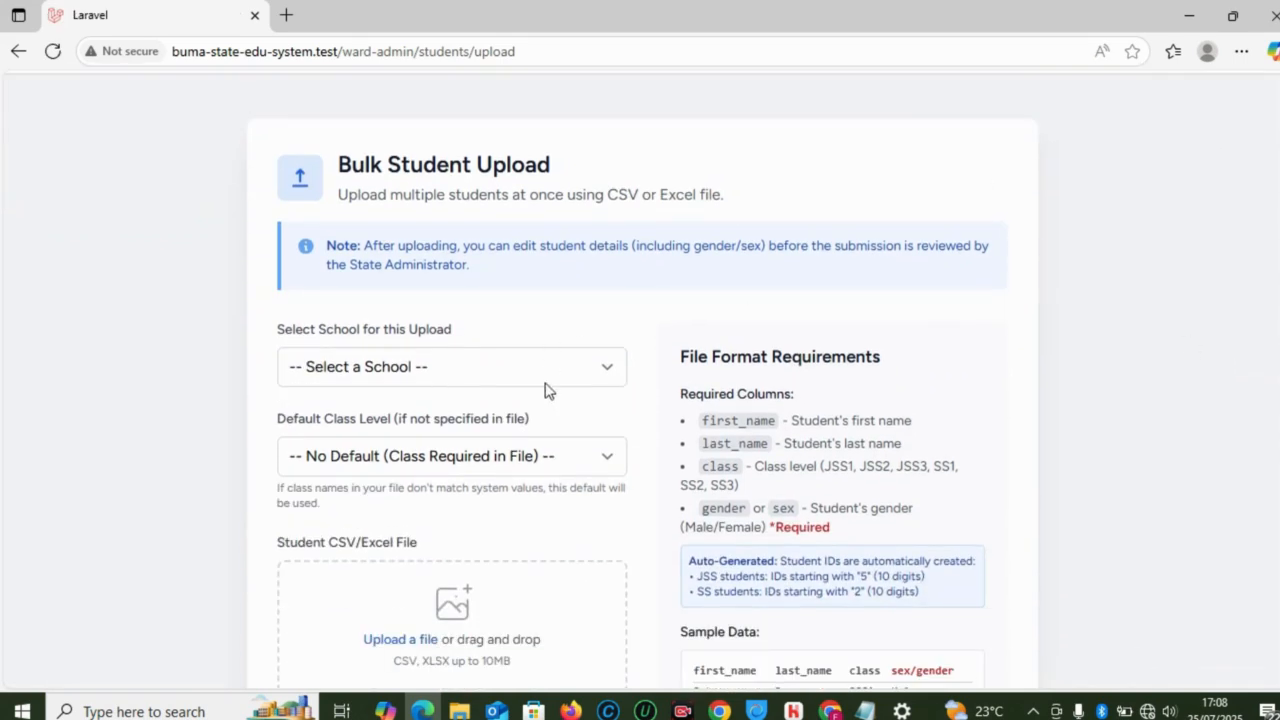
{"action": "left_click", "coordinate": [545, 383]}
{"action": "left_click", "coordinate": [393, 444]}
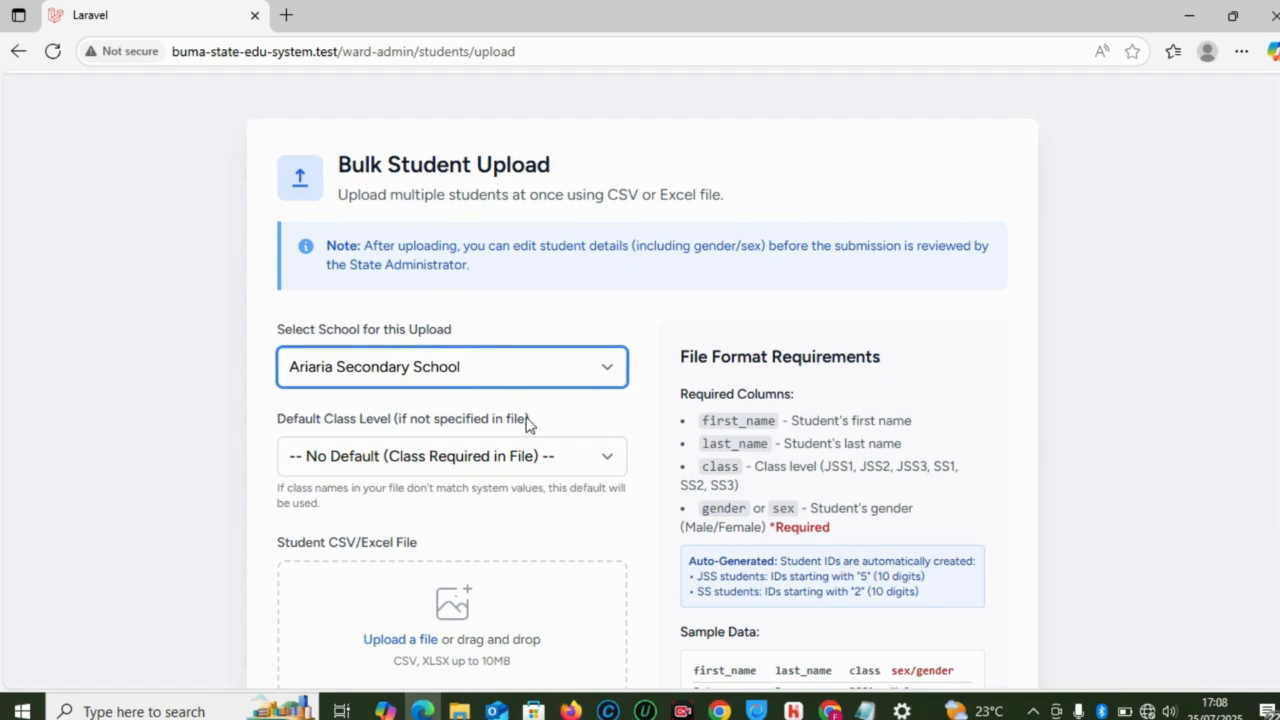
{"action": "left_click", "coordinate": [514, 455]}
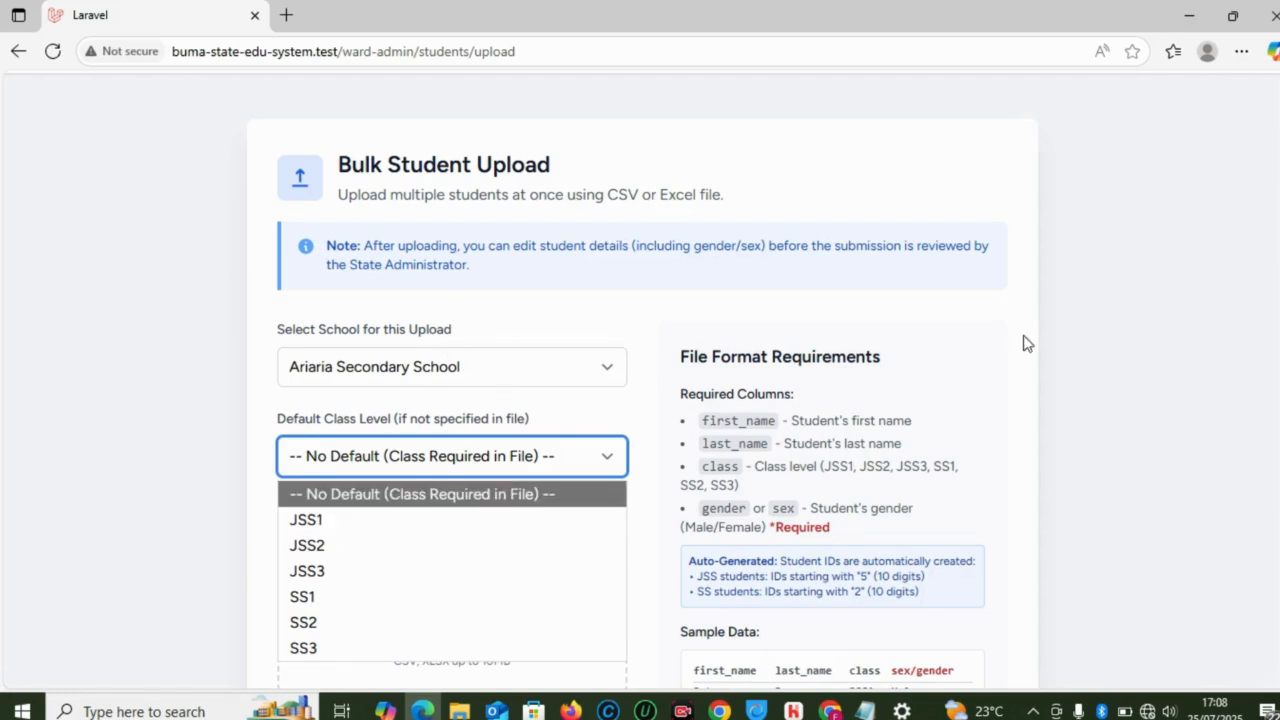
{"action": "key", "text": "Escape"}
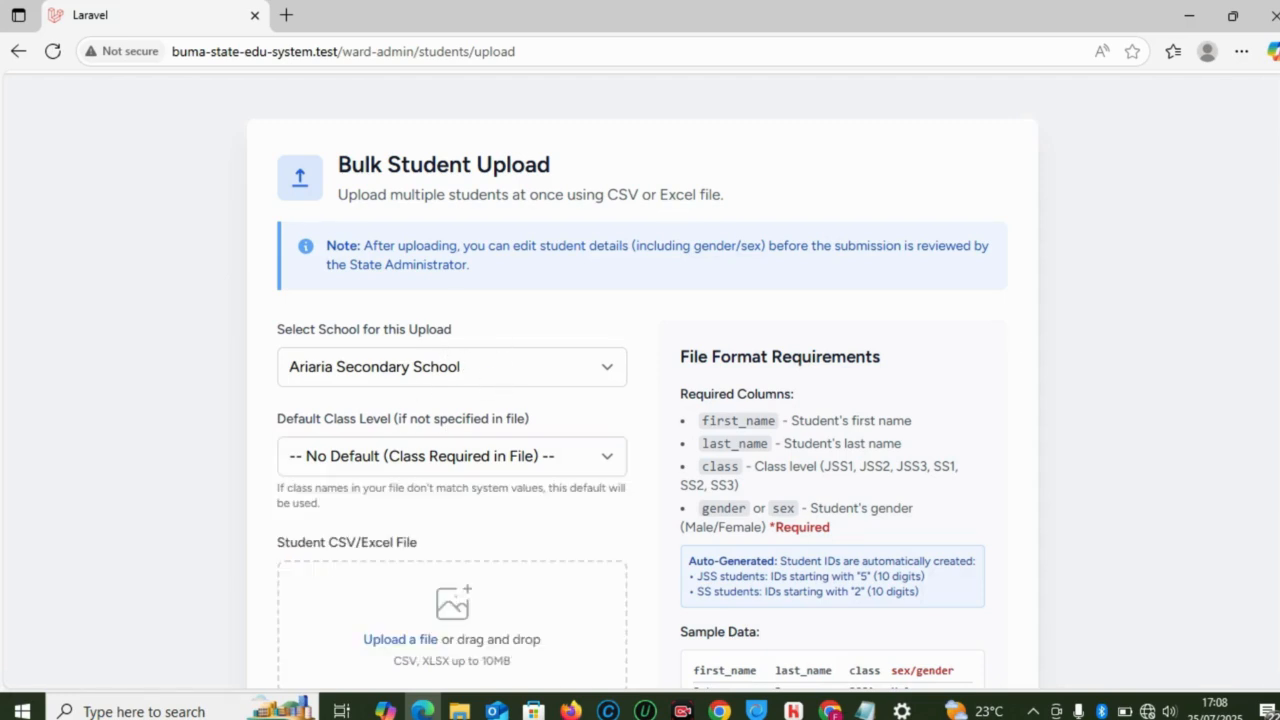
Step: Review the upload form, glance at the state admin submissions review, then return to the form
{"action": "scroll", "coordinate": [532, 408], "scroll_direction": "down", "scroll_amount": 3}
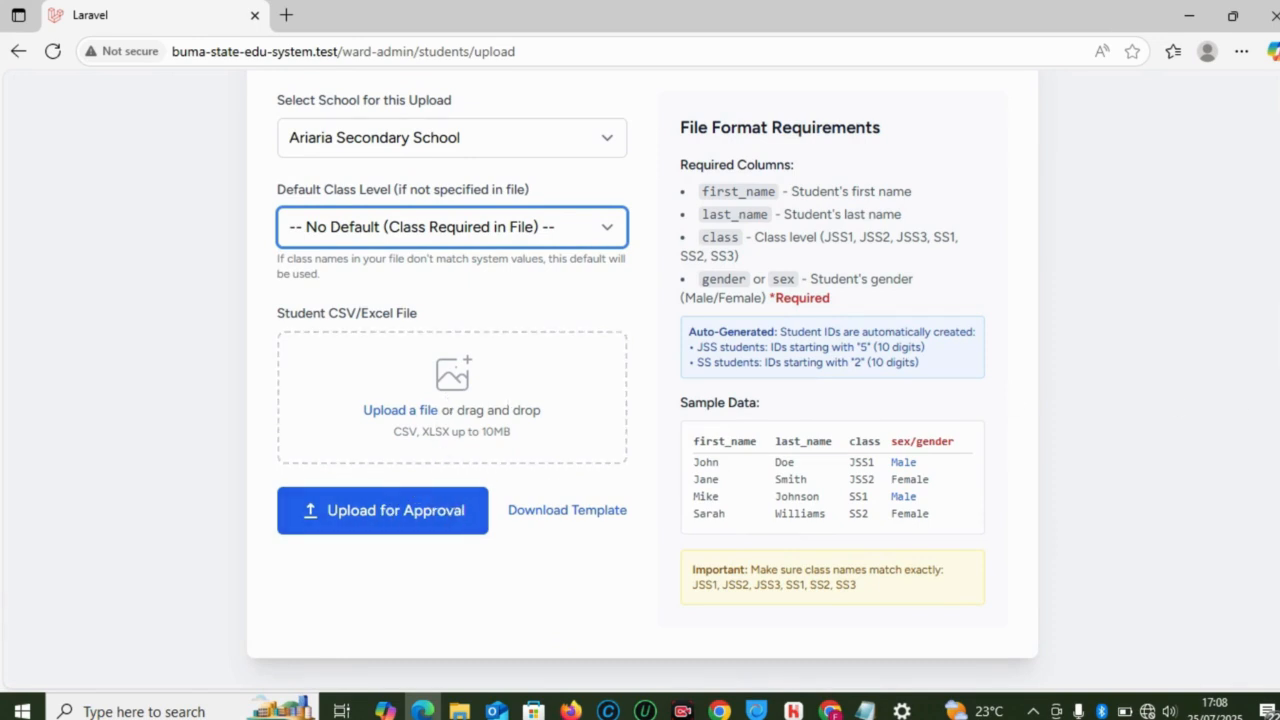
{"action": "scroll", "coordinate": [640, 380], "scroll_direction": "up", "scroll_amount": 1}
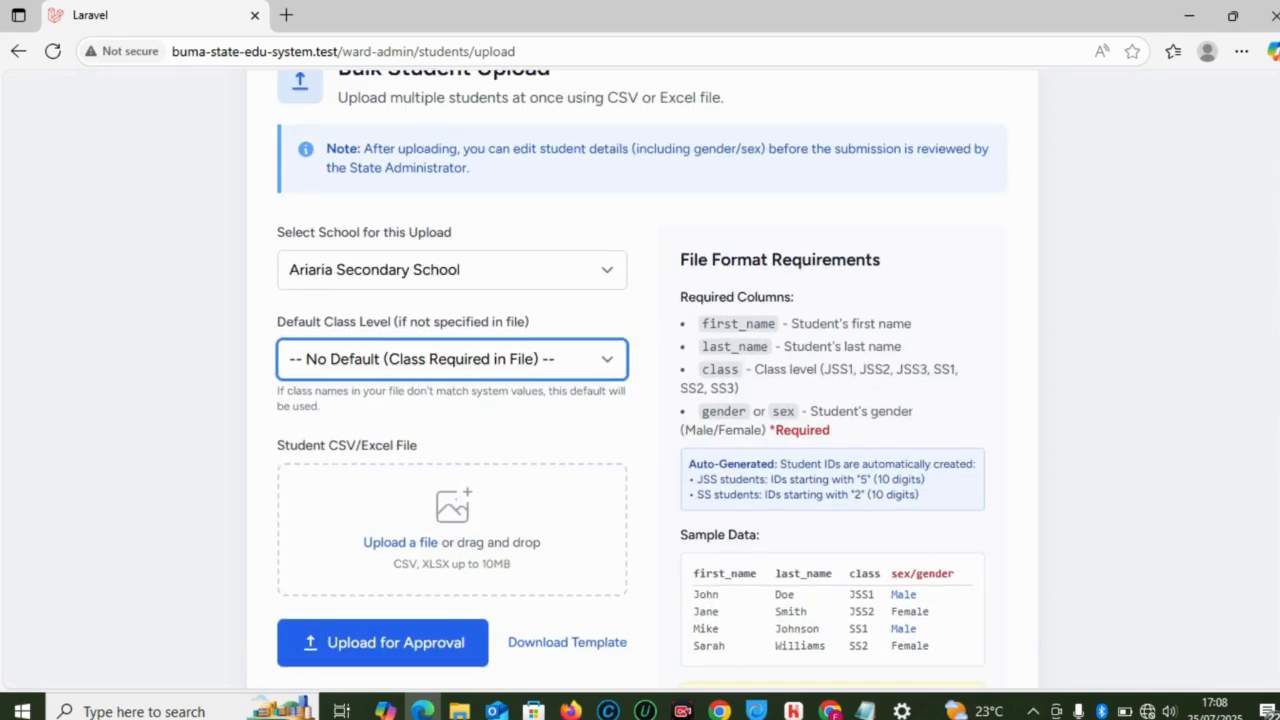
{"action": "scroll", "coordinate": [640, 380], "scroll_direction": "down", "scroll_amount": 1}
{"action": "scroll", "coordinate": [640, 380], "scroll_direction": "up", "scroll_amount": 2}
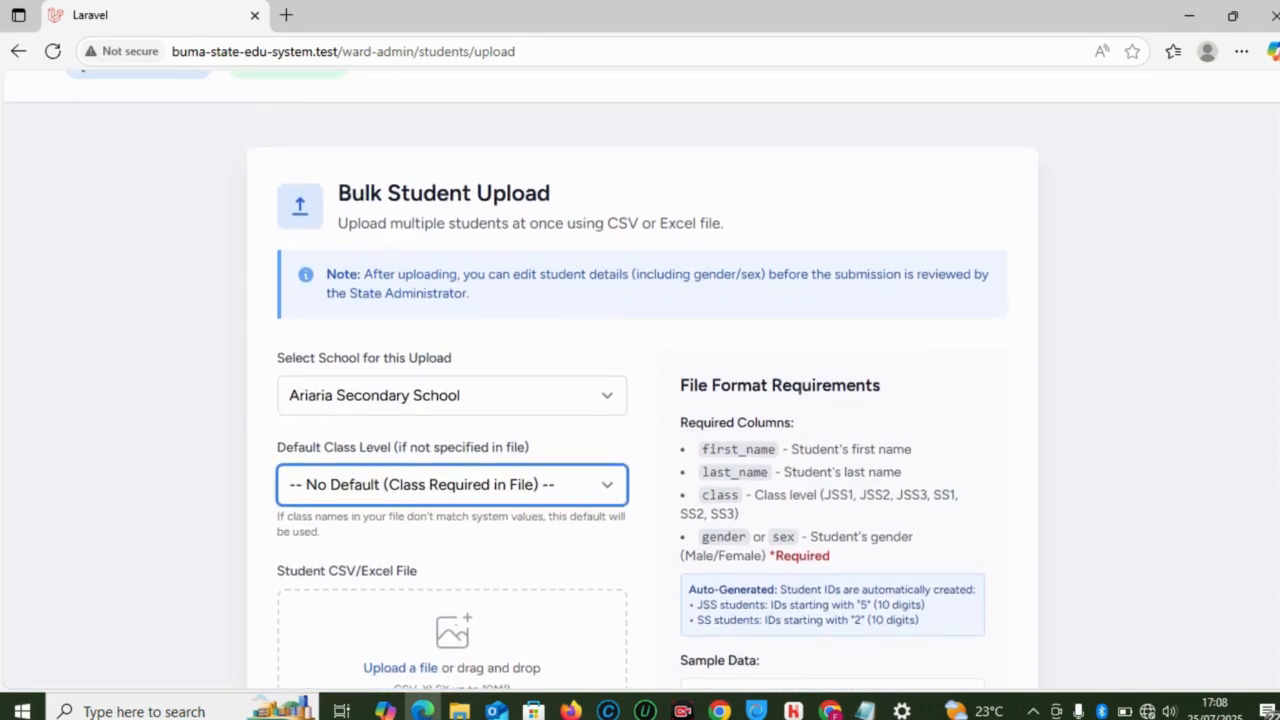
{"action": "scroll", "coordinate": [640, 380], "scroll_direction": "down", "scroll_amount": 1}
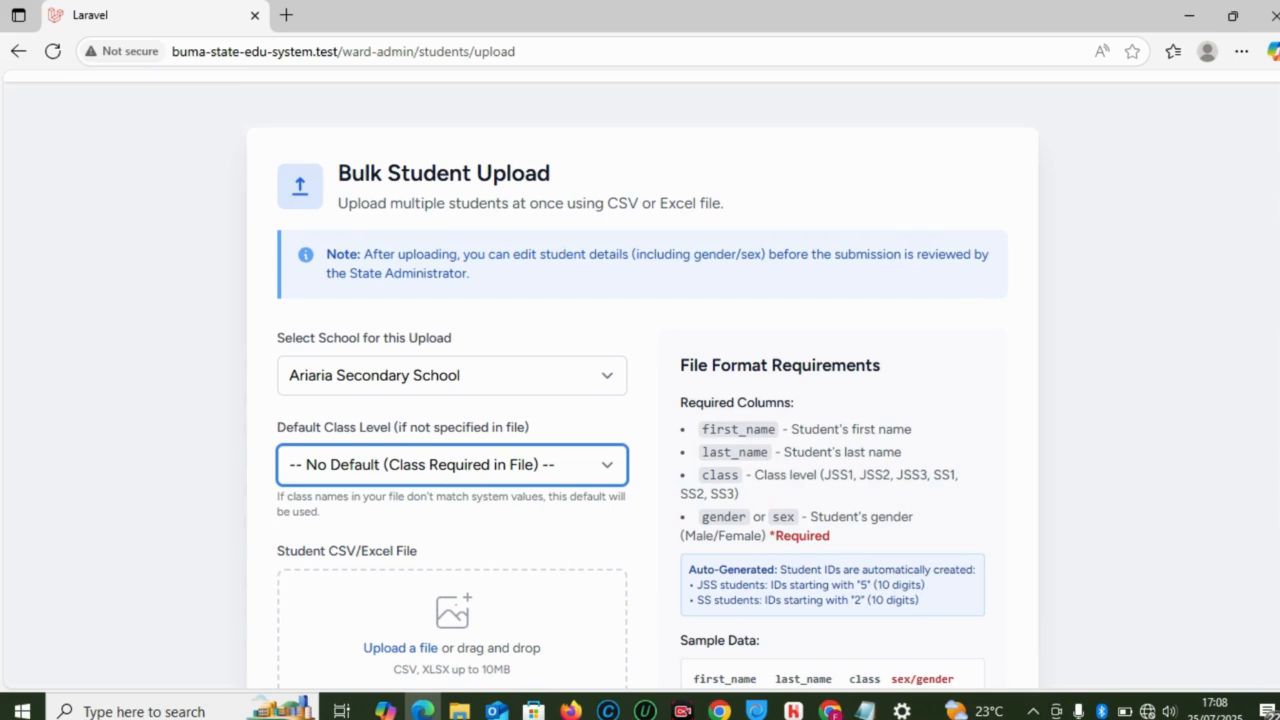
{"action": "scroll", "coordinate": [640, 380], "scroll_direction": "down", "scroll_amount": 1}
{"action": "scroll", "coordinate": [640, 380], "scroll_direction": "up", "scroll_amount": 3}
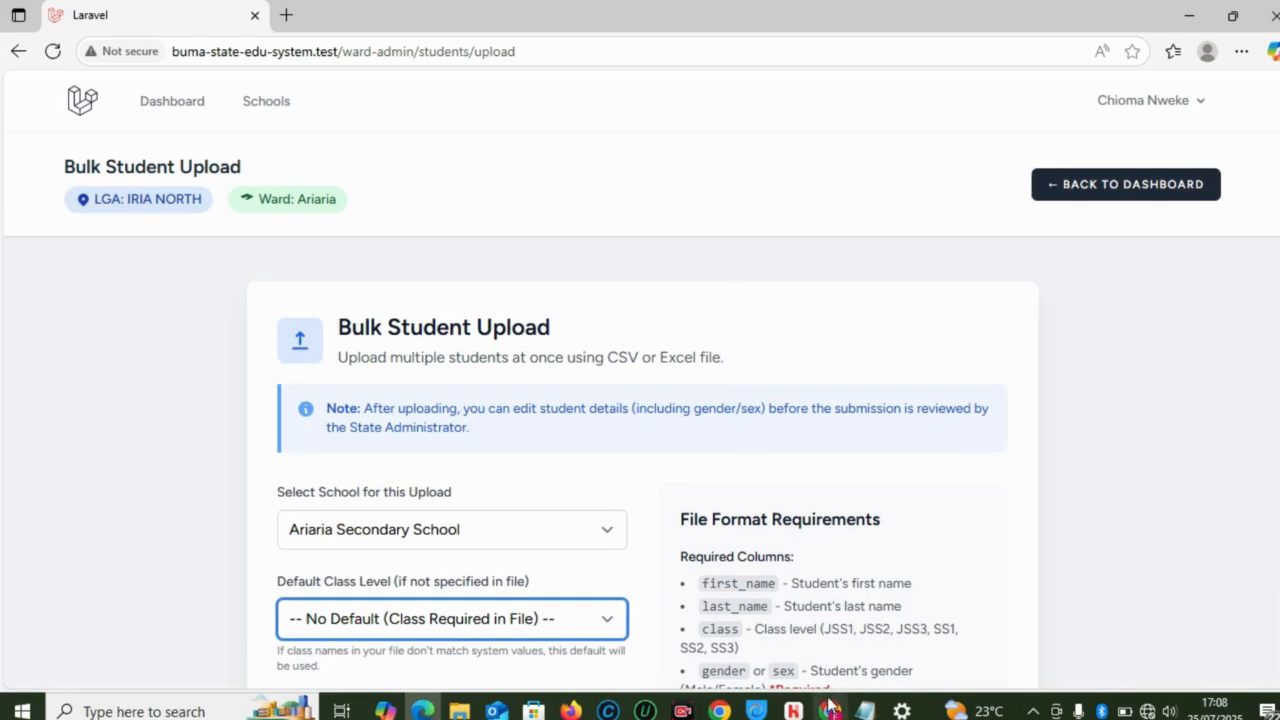
{"action": "mouse_move", "coordinate": [830, 706]}
{"action": "left_click", "coordinate": [820, 632]}
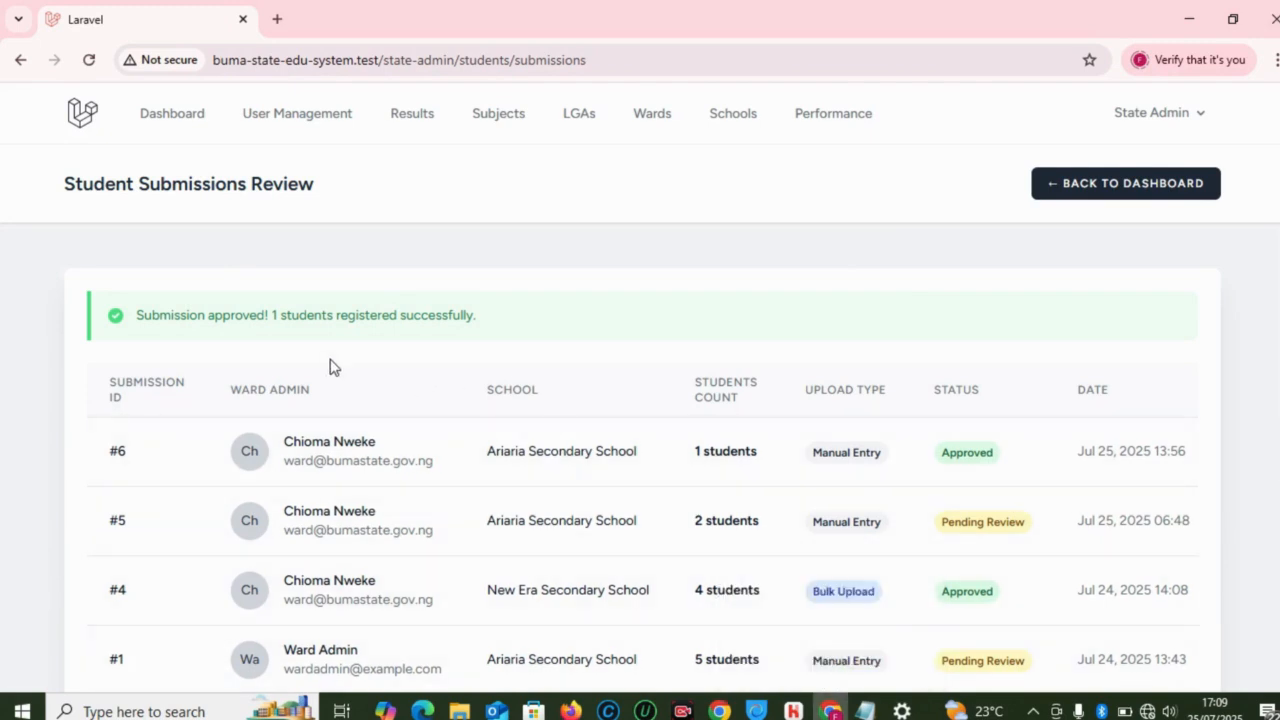
{"action": "mouse_move", "coordinate": [423, 711]}
{"action": "left_click", "coordinate": [422, 643]}
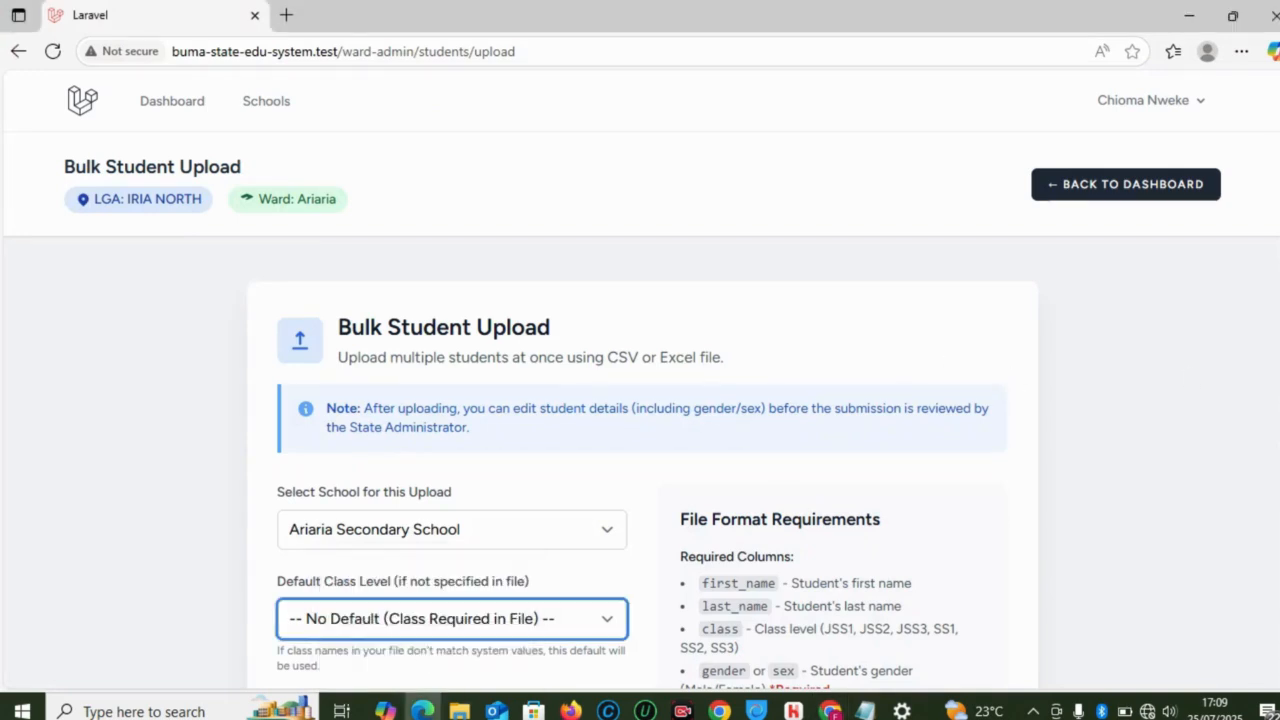
Step: Scroll over the Bulk Student Upload form, then go back to the Ward Administrator Dashboard
{"action": "scroll", "coordinate": [640, 380], "scroll_direction": "down", "scroll_amount": 1}
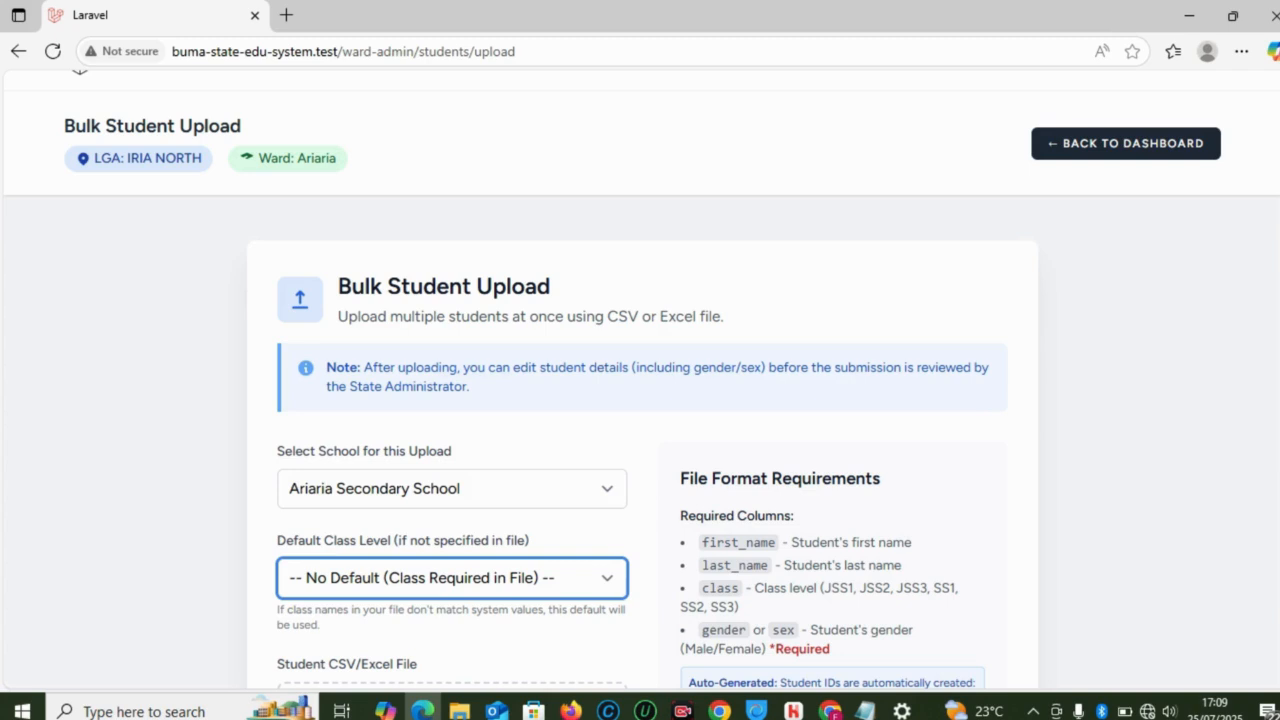
{"action": "scroll", "coordinate": [640, 380], "scroll_direction": "down", "scroll_amount": 1}
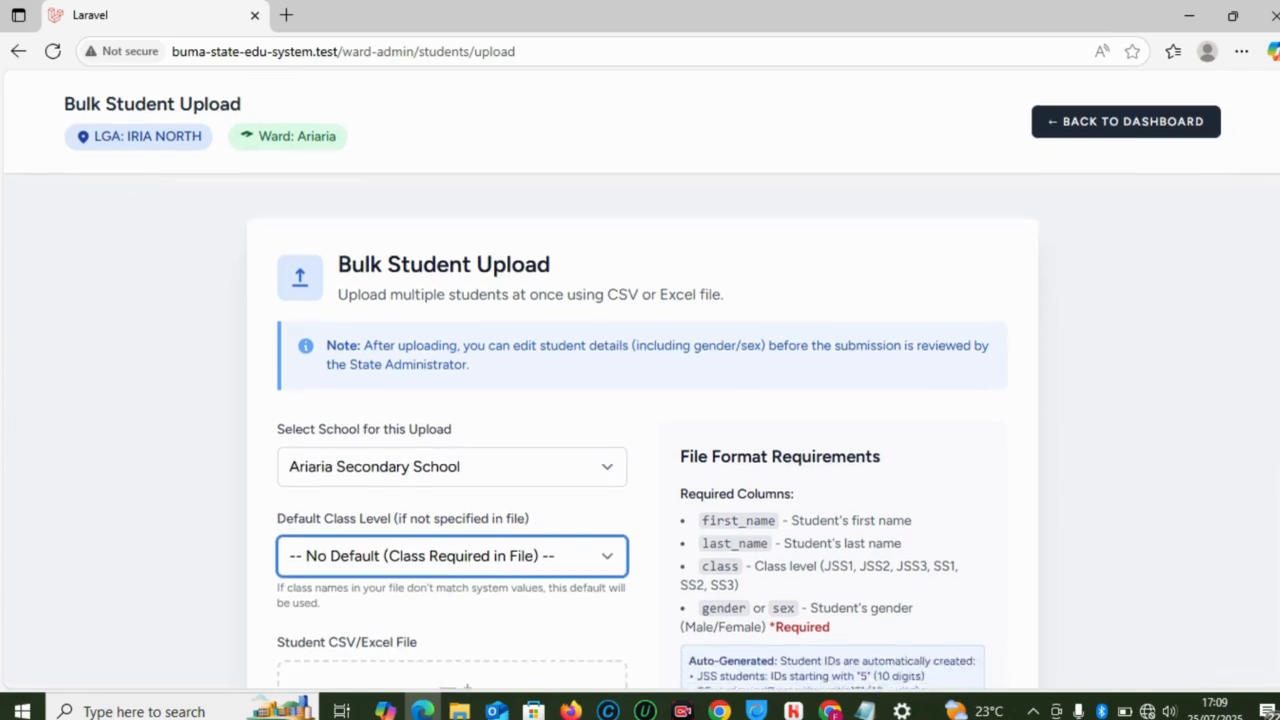
{"action": "scroll", "coordinate": [640, 380], "scroll_direction": "down", "scroll_amount": 3}
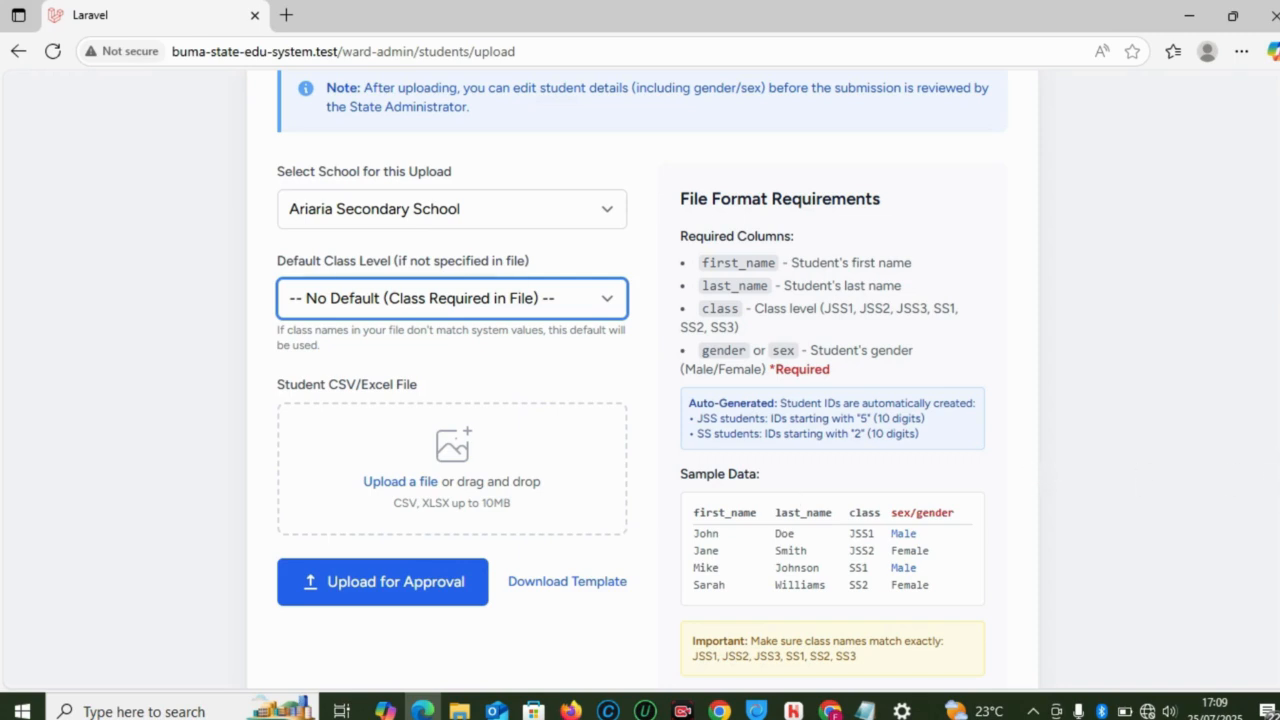
{"action": "scroll", "coordinate": [640, 364], "scroll_direction": "down", "scroll_amount": 1}
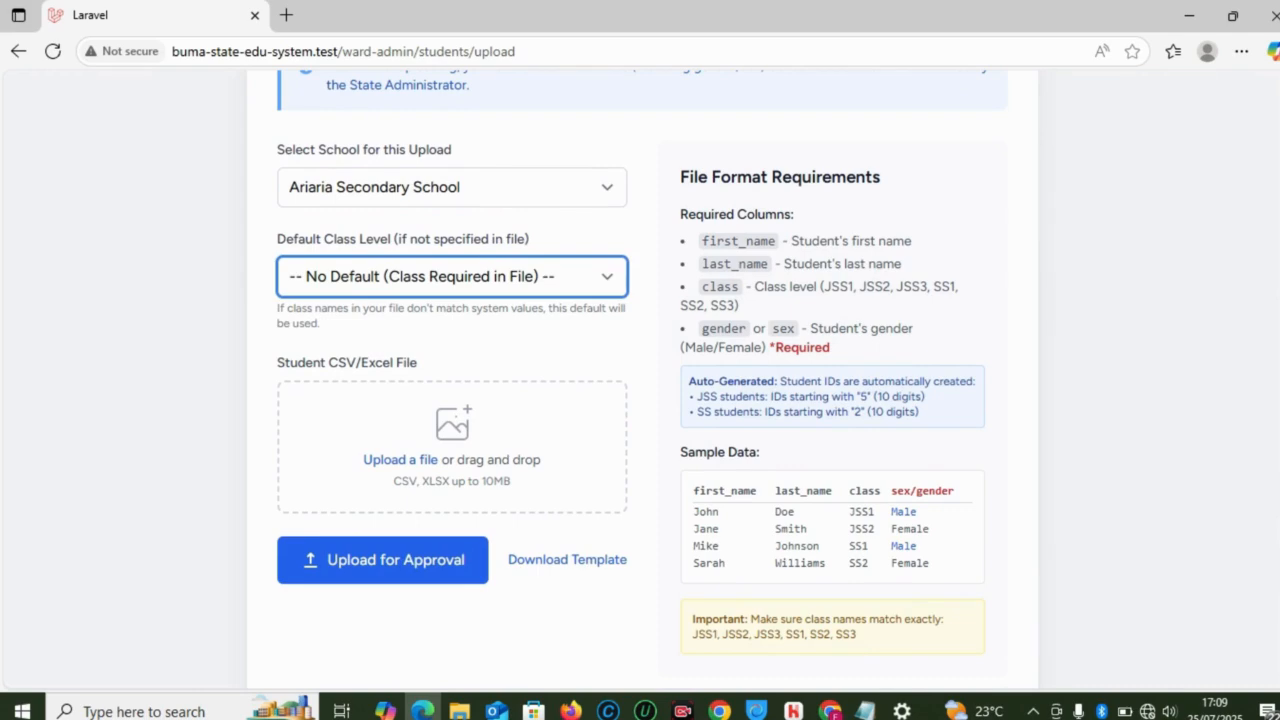
{"action": "scroll", "coordinate": [1273, 325], "scroll_direction": "up", "scroll_amount": 4}
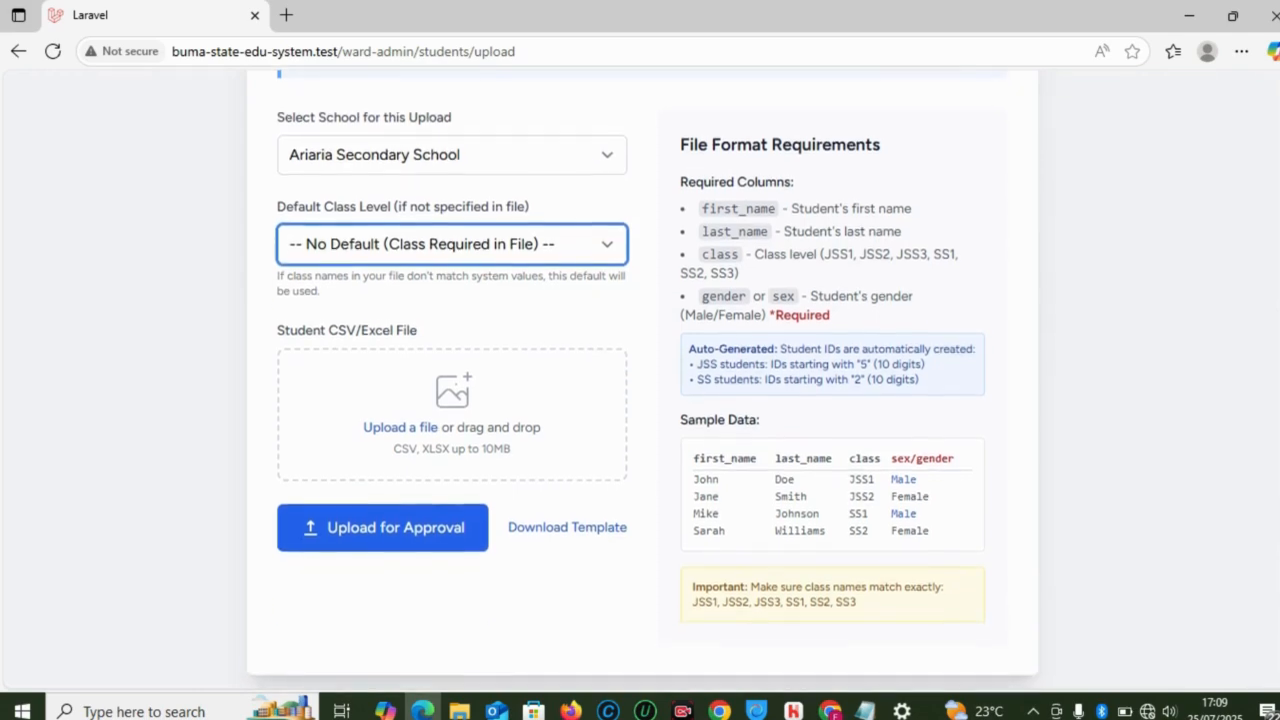
{"action": "scroll", "coordinate": [1273, 325], "scroll_direction": "down", "scroll_amount": 1}
{"action": "scroll", "coordinate": [1273, 345], "scroll_direction": "up", "scroll_amount": 1}
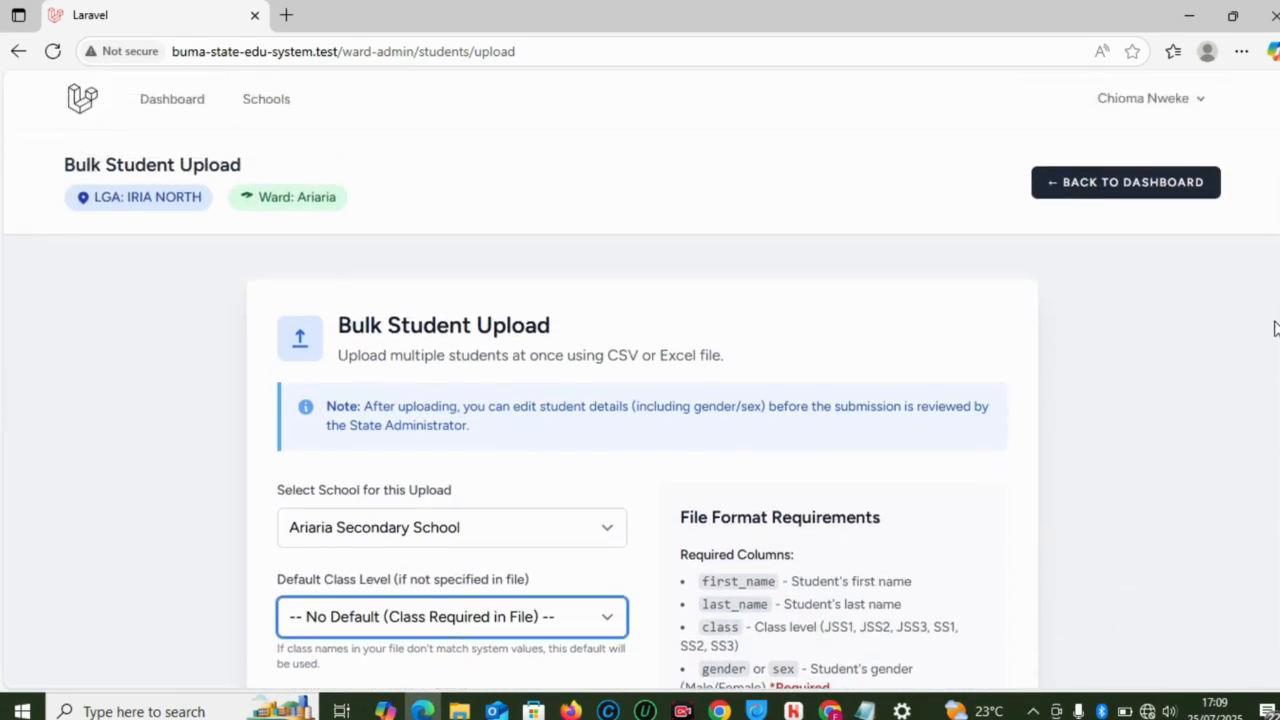
{"action": "scroll", "coordinate": [1273, 360], "scroll_direction": "down", "scroll_amount": 2}
{"action": "scroll", "coordinate": [1274, 243], "scroll_direction": "up", "scroll_amount": 2}
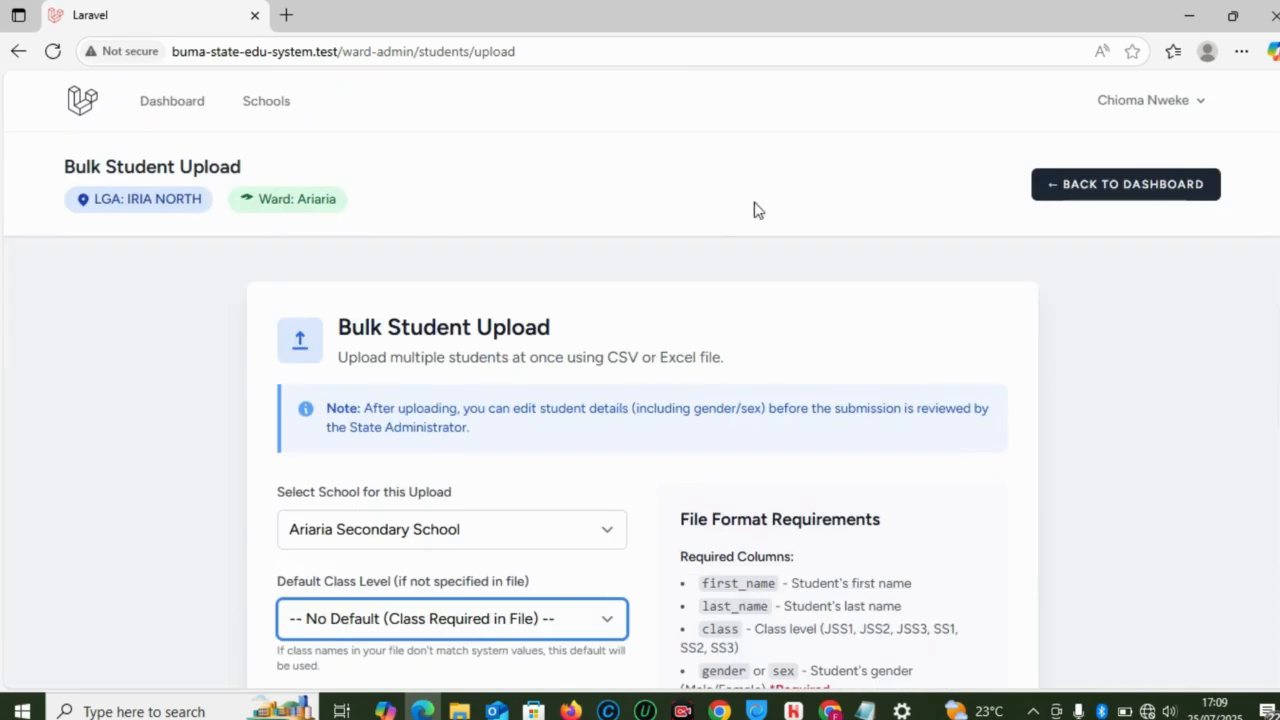
{"action": "left_click", "coordinate": [186, 108]}
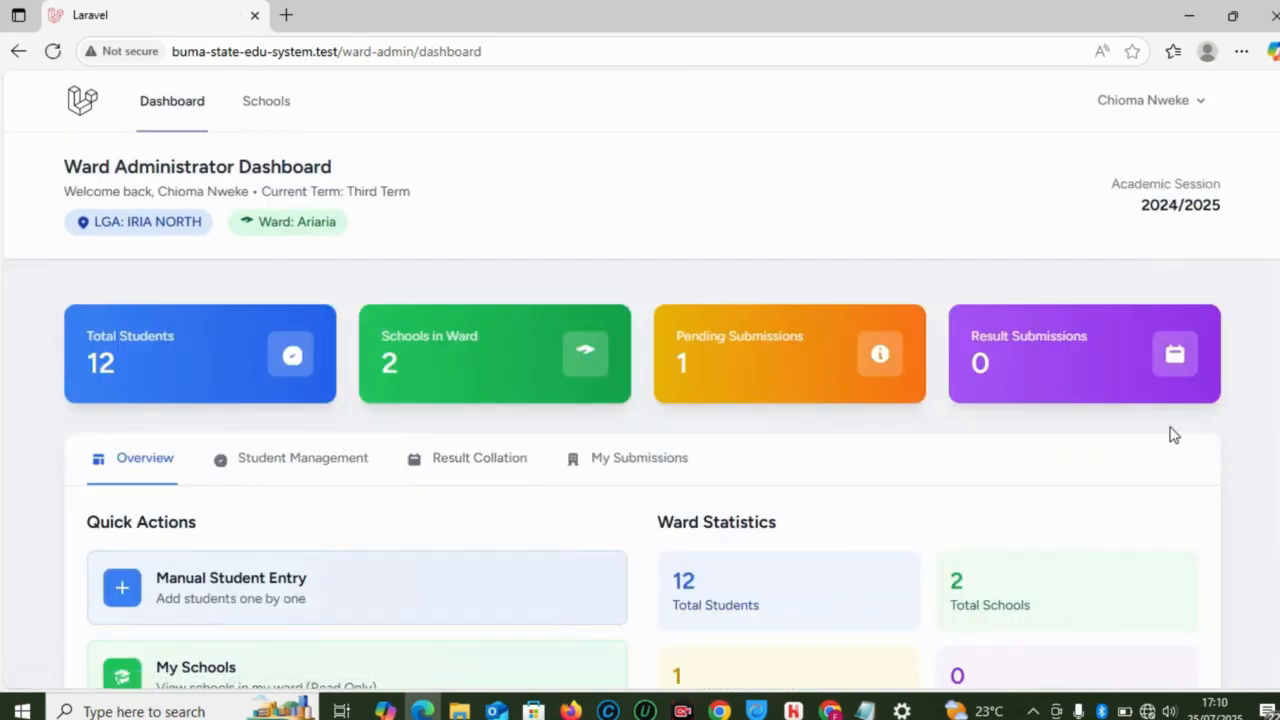
Step: Scroll to Recent Student Submissions and highlight the approved SS1 student's ID number
{"action": "scroll", "coordinate": [640, 400], "scroll_direction": "down", "scroll_amount": 5}
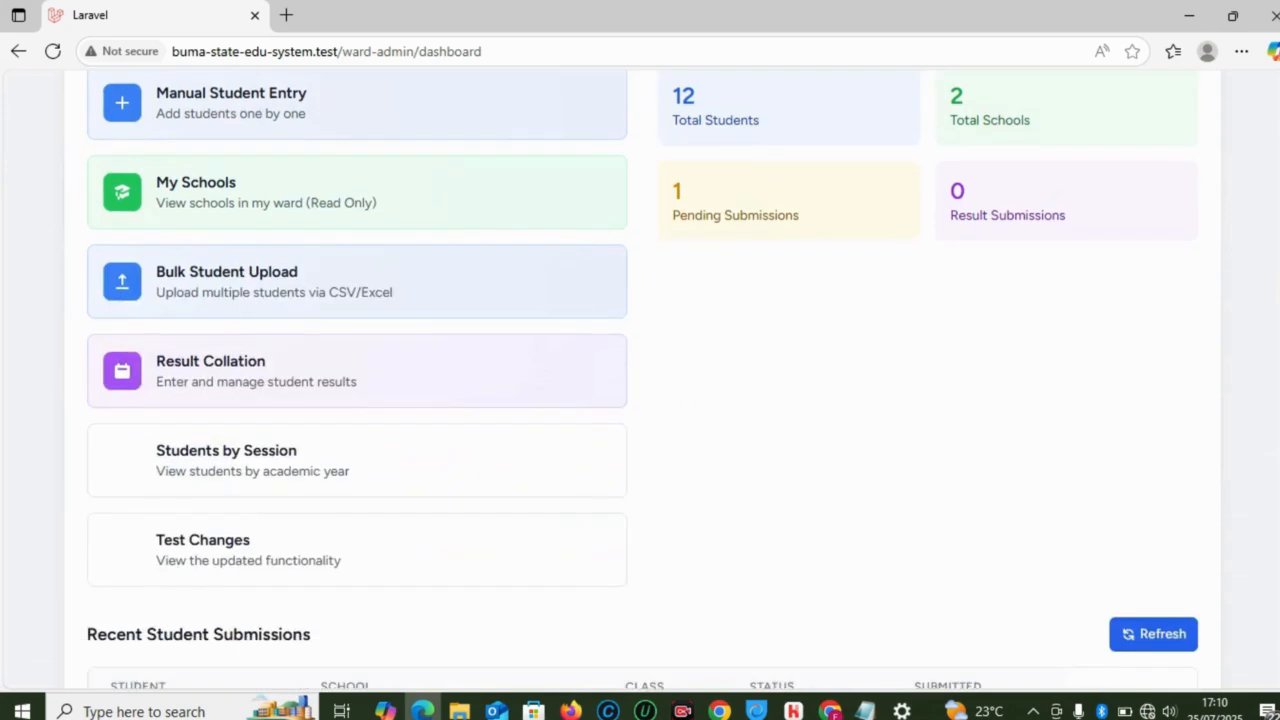
{"action": "scroll", "coordinate": [640, 400], "scroll_direction": "up", "scroll_amount": 3}
{"action": "scroll", "coordinate": [865, 340], "scroll_direction": "down", "scroll_amount": 1}
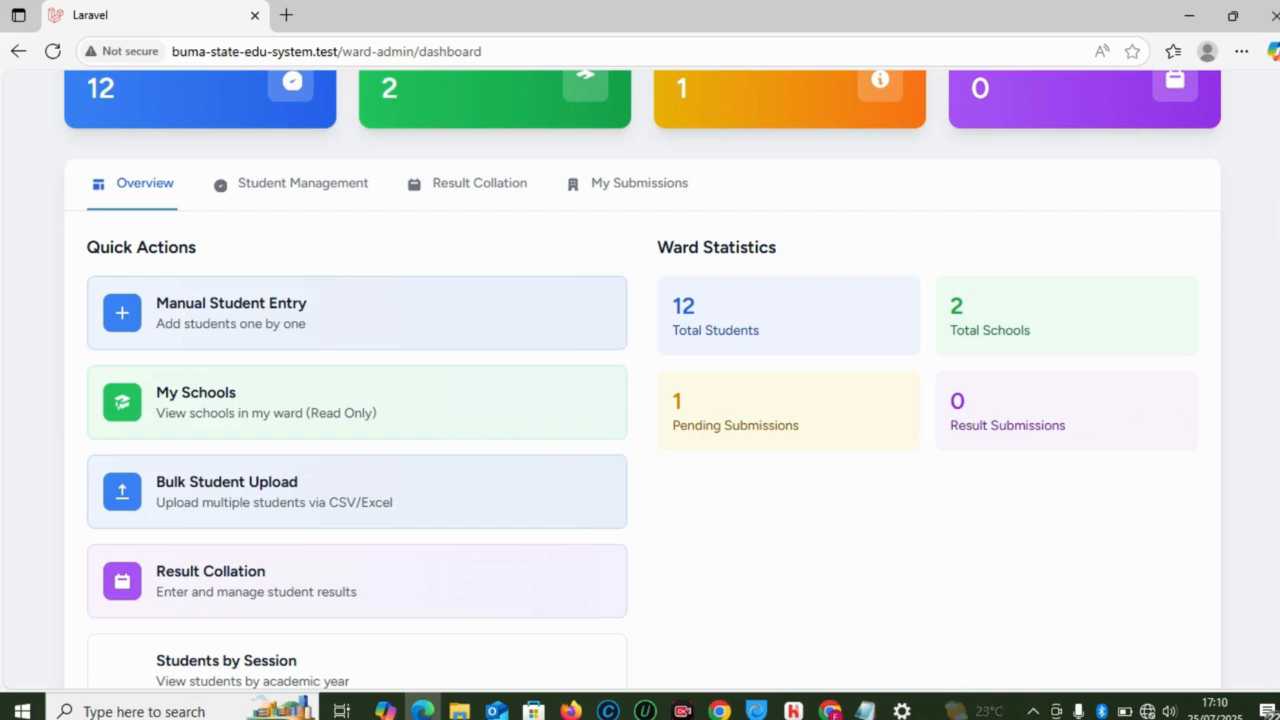
{"action": "scroll", "coordinate": [640, 400], "scroll_direction": "down", "scroll_amount": 1}
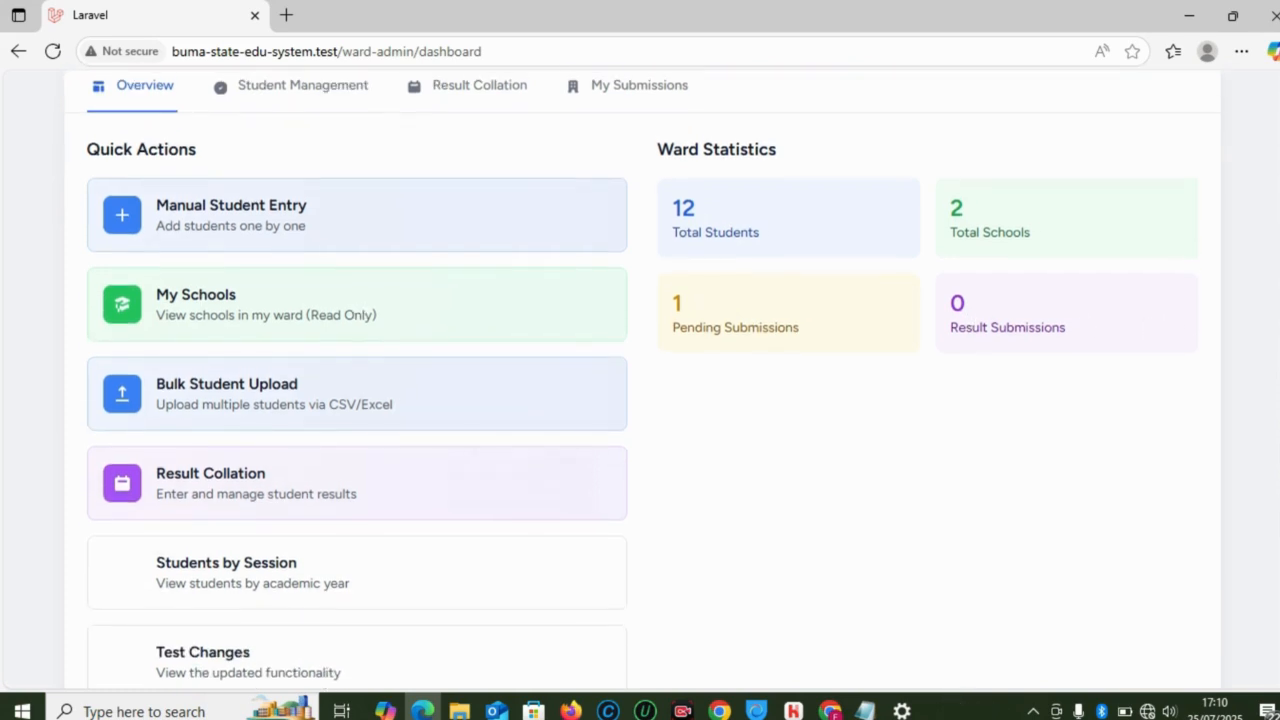
{"action": "scroll", "coordinate": [640, 400], "scroll_direction": "up", "scroll_amount": 1}
{"action": "scroll", "coordinate": [640, 400], "scroll_direction": "down", "scroll_amount": 3}
{"action": "scroll", "coordinate": [640, 400], "scroll_direction": "up", "scroll_amount": 1}
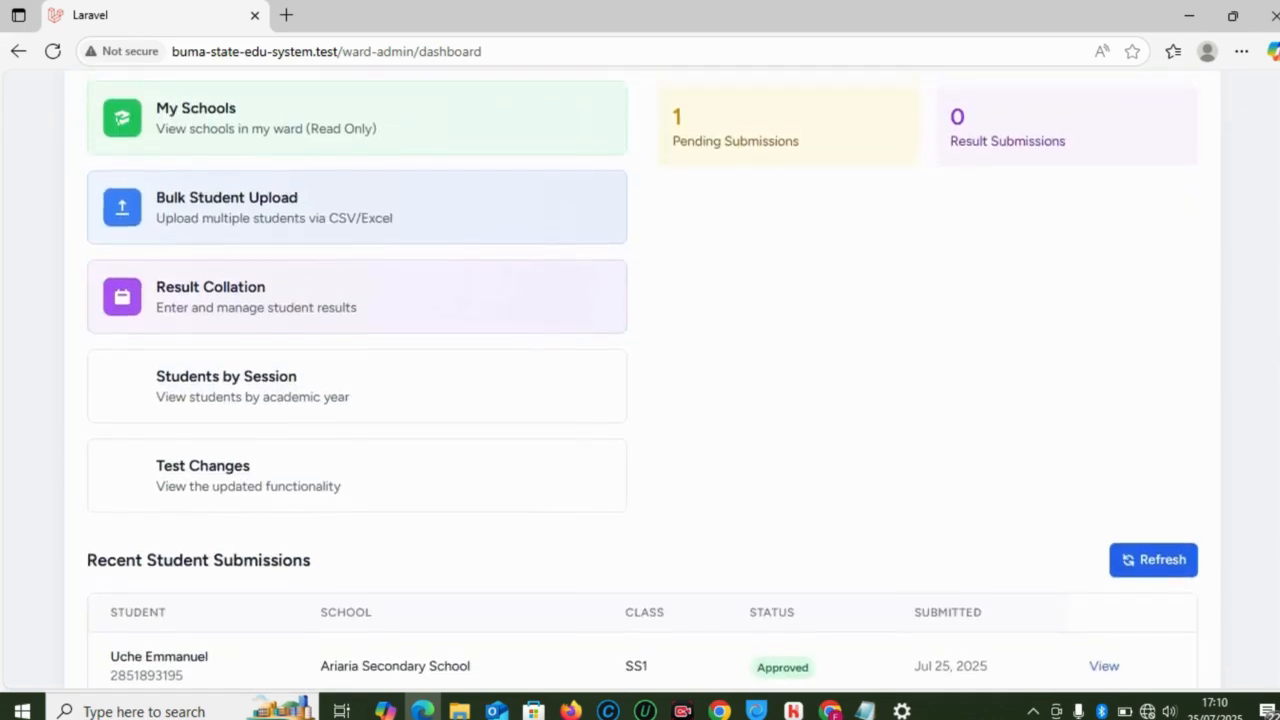
{"action": "scroll", "coordinate": [974, 606], "scroll_direction": "up", "scroll_amount": 3}
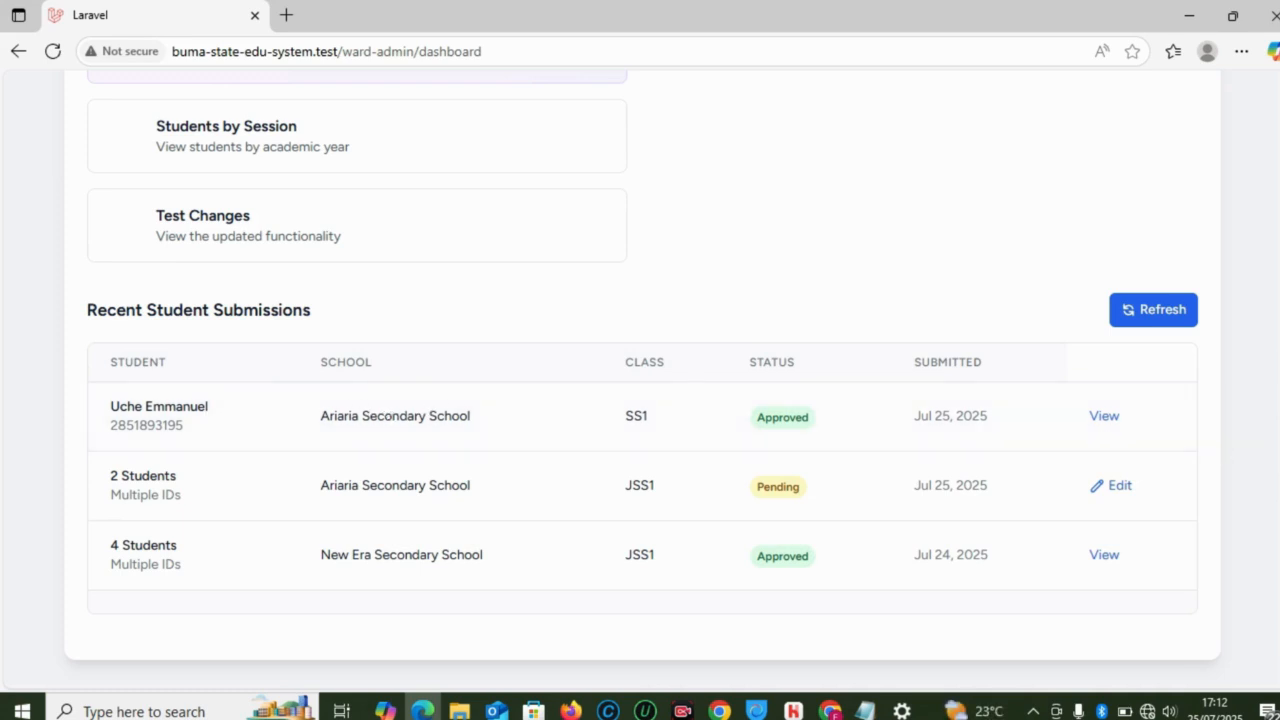
{"action": "scroll", "coordinate": [642, 380], "scroll_direction": "up", "scroll_amount": 1}
{"action": "scroll", "coordinate": [642, 380], "scroll_direction": "down", "scroll_amount": 1}
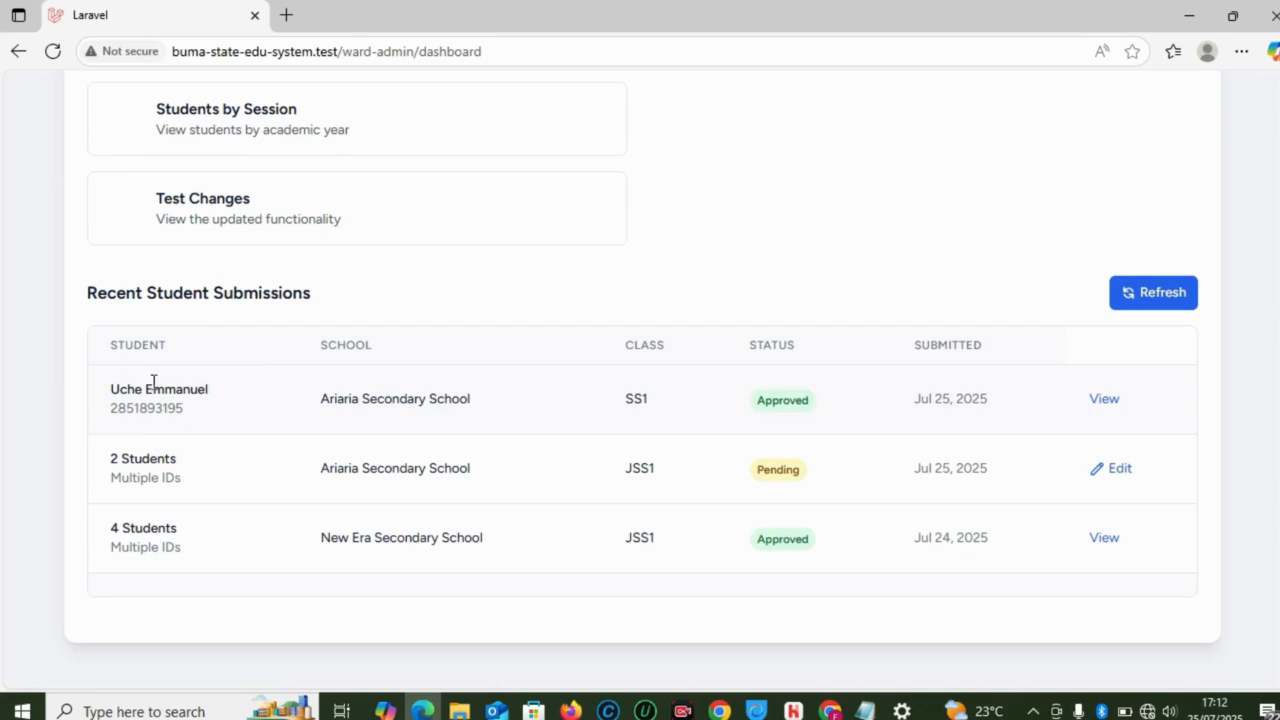
{"action": "left_click_drag", "start_coordinate": [220, 413], "coordinate": [113, 404]}
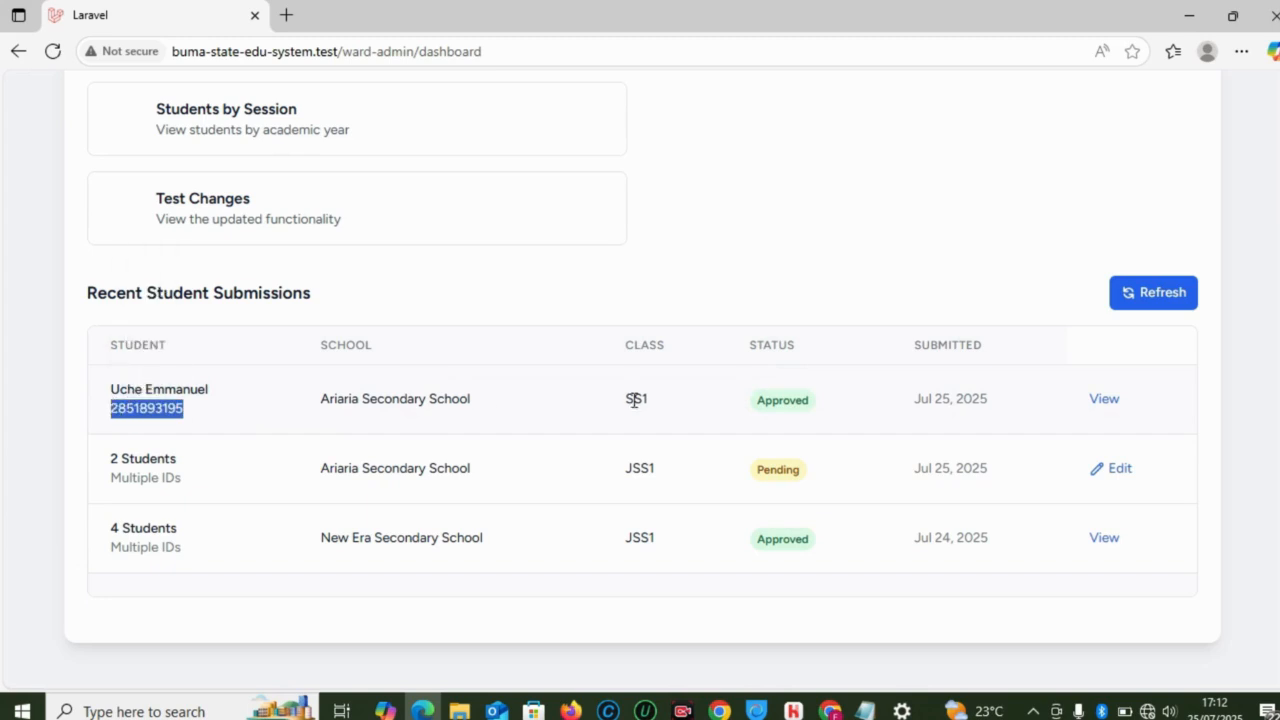
{"action": "scroll", "coordinate": [640, 380], "scroll_direction": "up", "scroll_amount": 2}
{"action": "scroll", "coordinate": [640, 380], "scroll_direction": "down", "scroll_amount": 2}
{"action": "mouse_move", "coordinate": [833, 711]}
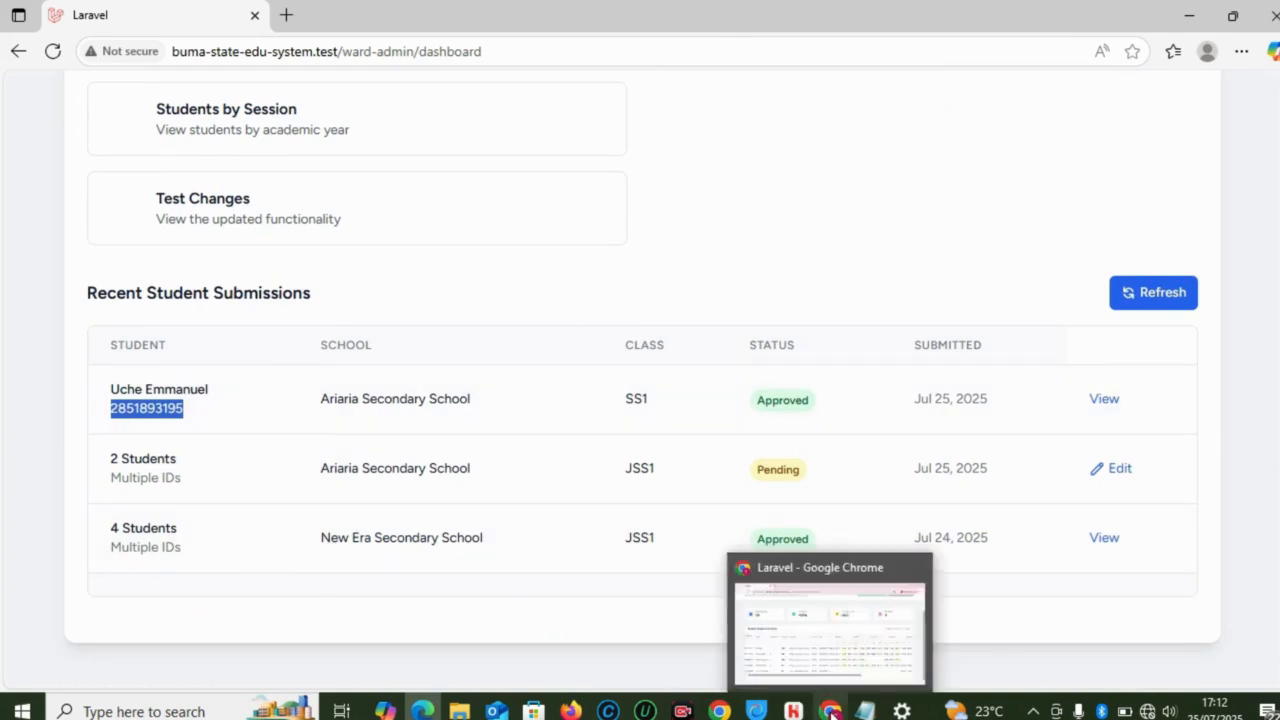
{"action": "left_click", "coordinate": [820, 650]}
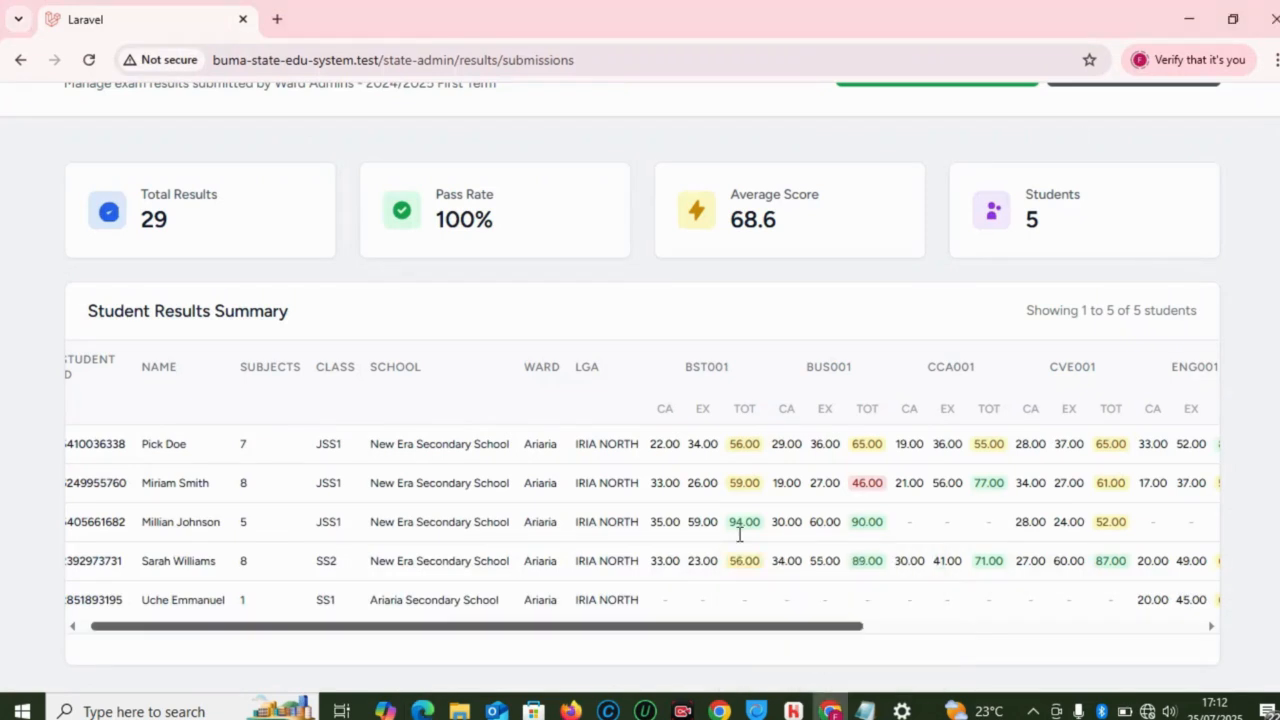
{"action": "scroll", "coordinate": [588, 135], "scroll_direction": "up", "scroll_amount": 2}
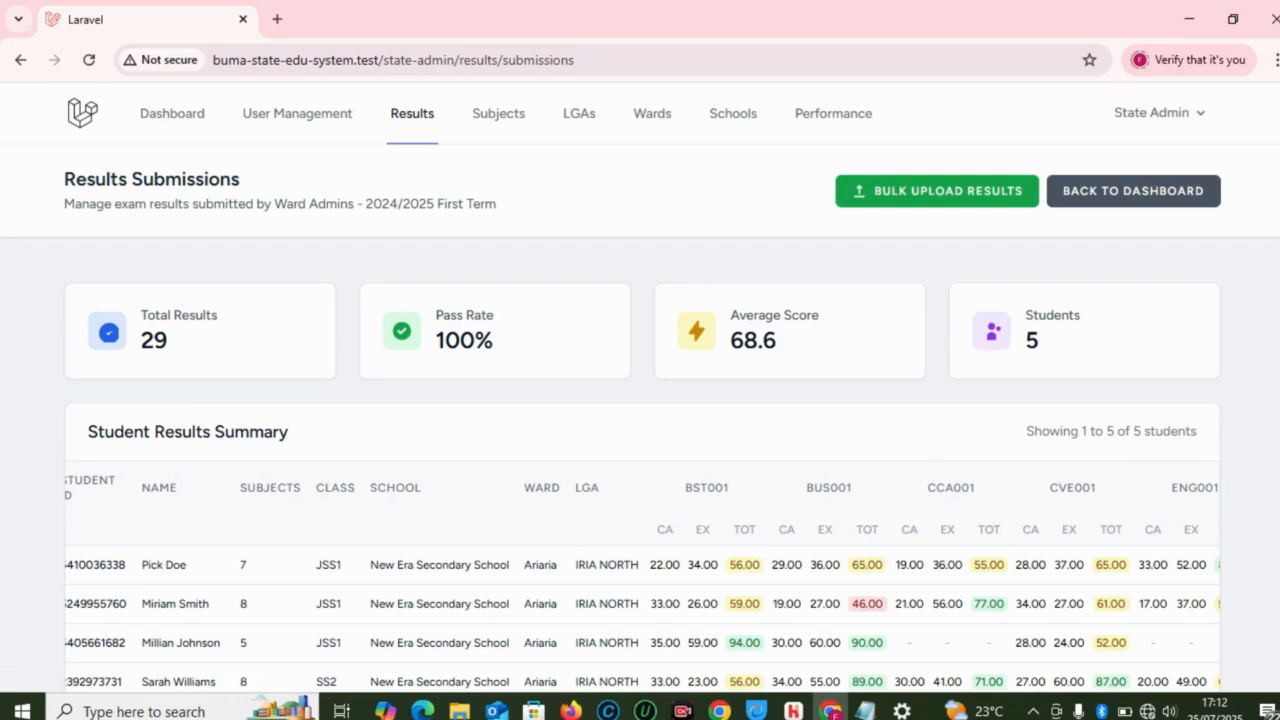
{"action": "scroll", "coordinate": [640, 400], "scroll_direction": "down", "scroll_amount": 2}
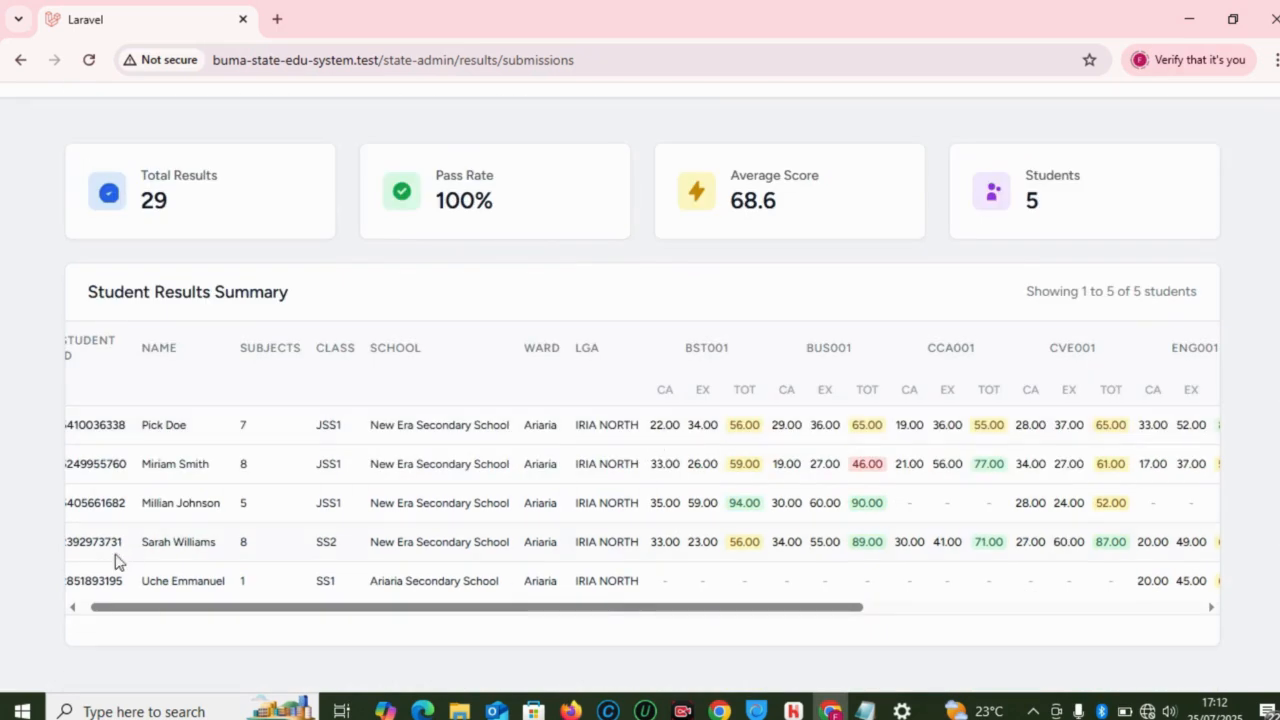
{"action": "left_click_drag", "start_coordinate": [160, 610], "coordinate": [80, 600]}
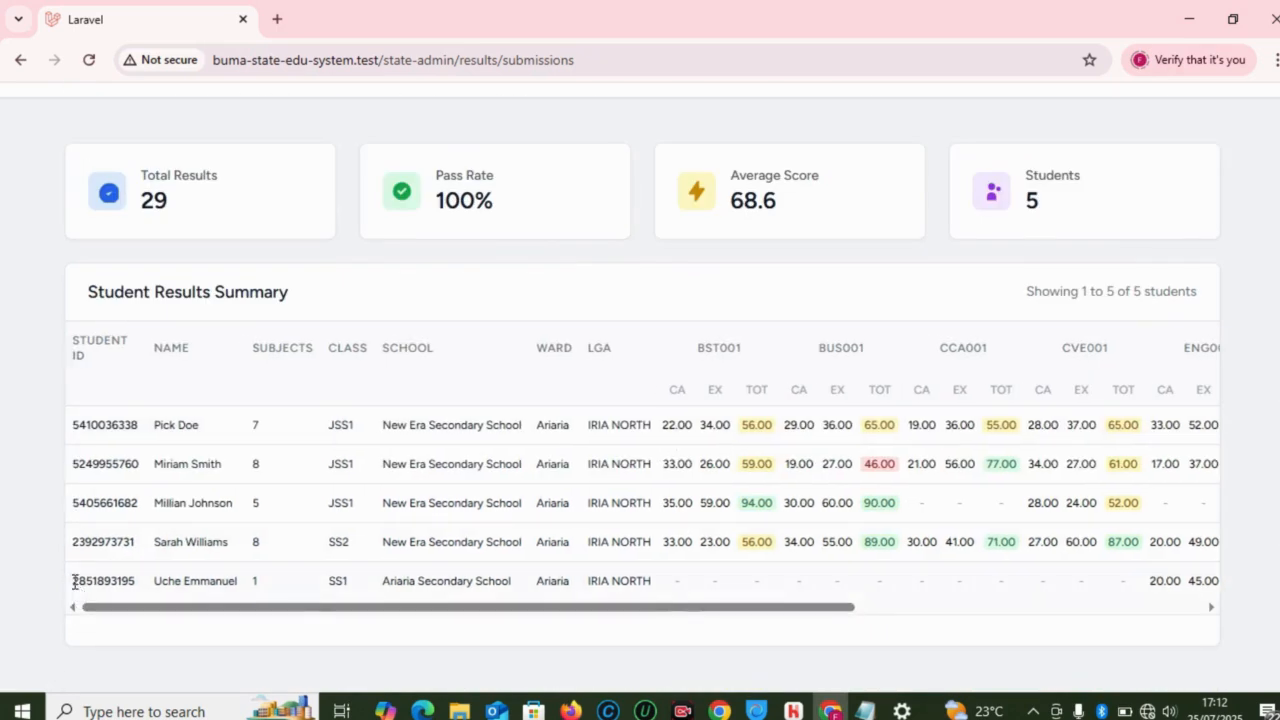
{"action": "left_click_drag", "start_coordinate": [325, 615], "coordinate": [588, 620]}
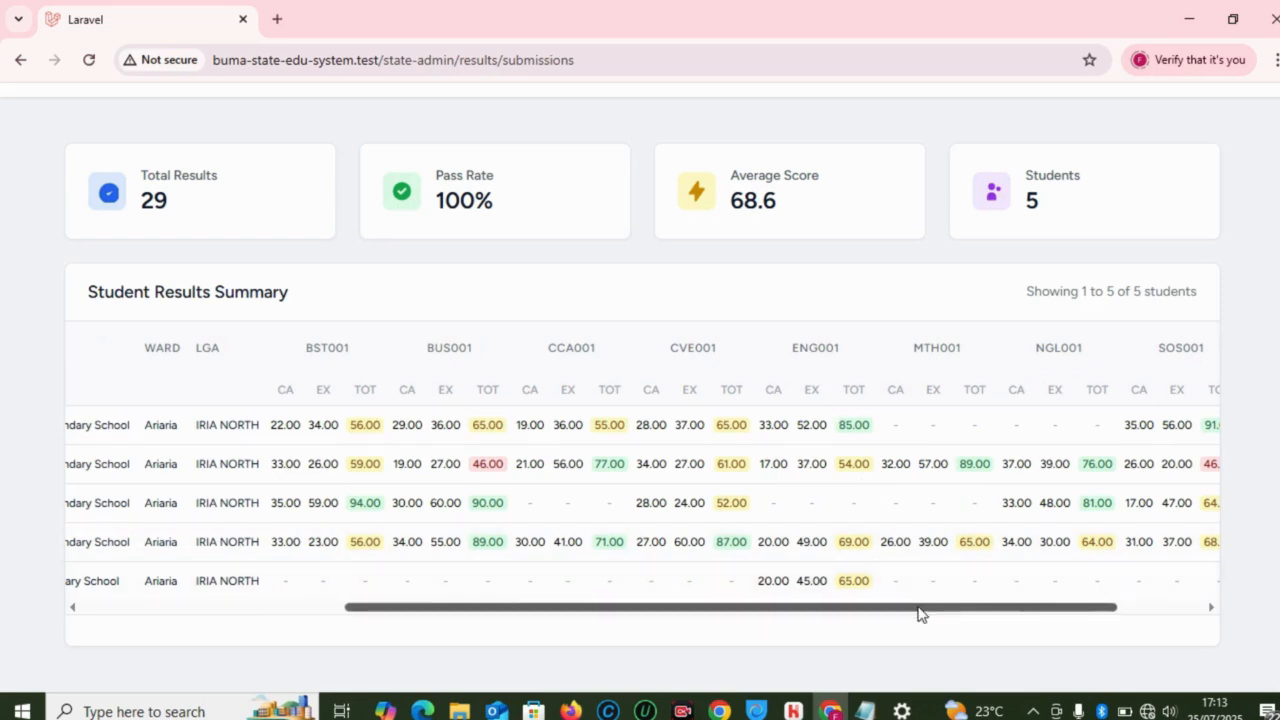
{"action": "left_click_drag", "start_coordinate": [917, 614], "coordinate": [1062, 605]}
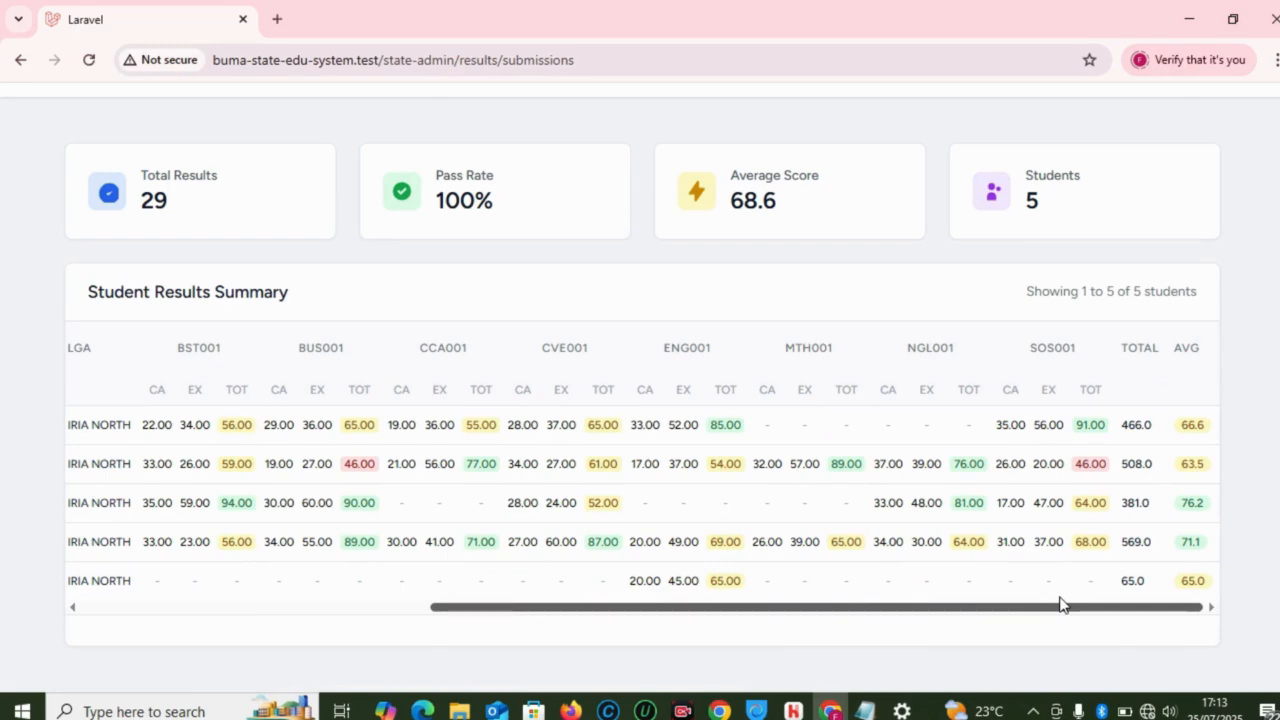
{"action": "left_click_drag", "start_coordinate": [1206, 608], "coordinate": [682, 615]}
{"action": "left_click_drag", "start_coordinate": [516, 613], "coordinate": [391, 594]}
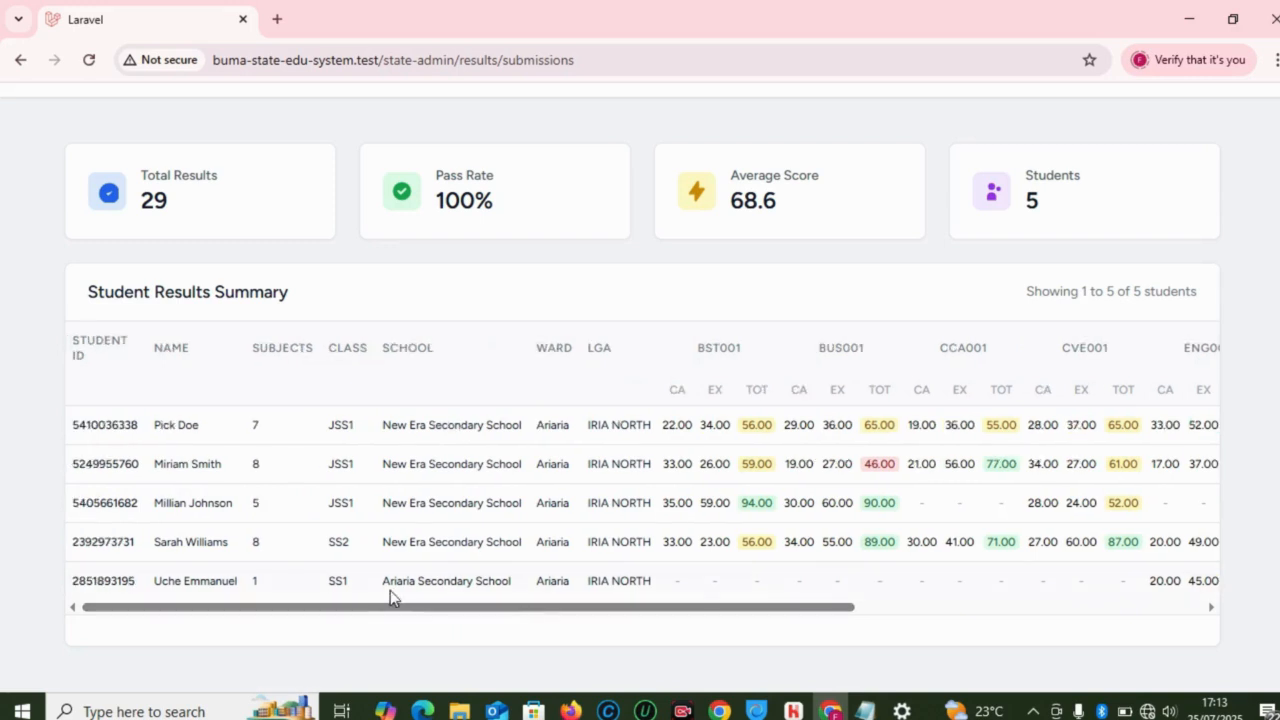
{"action": "scroll", "coordinate": [640, 400], "scroll_direction": "up", "scroll_amount": 2}
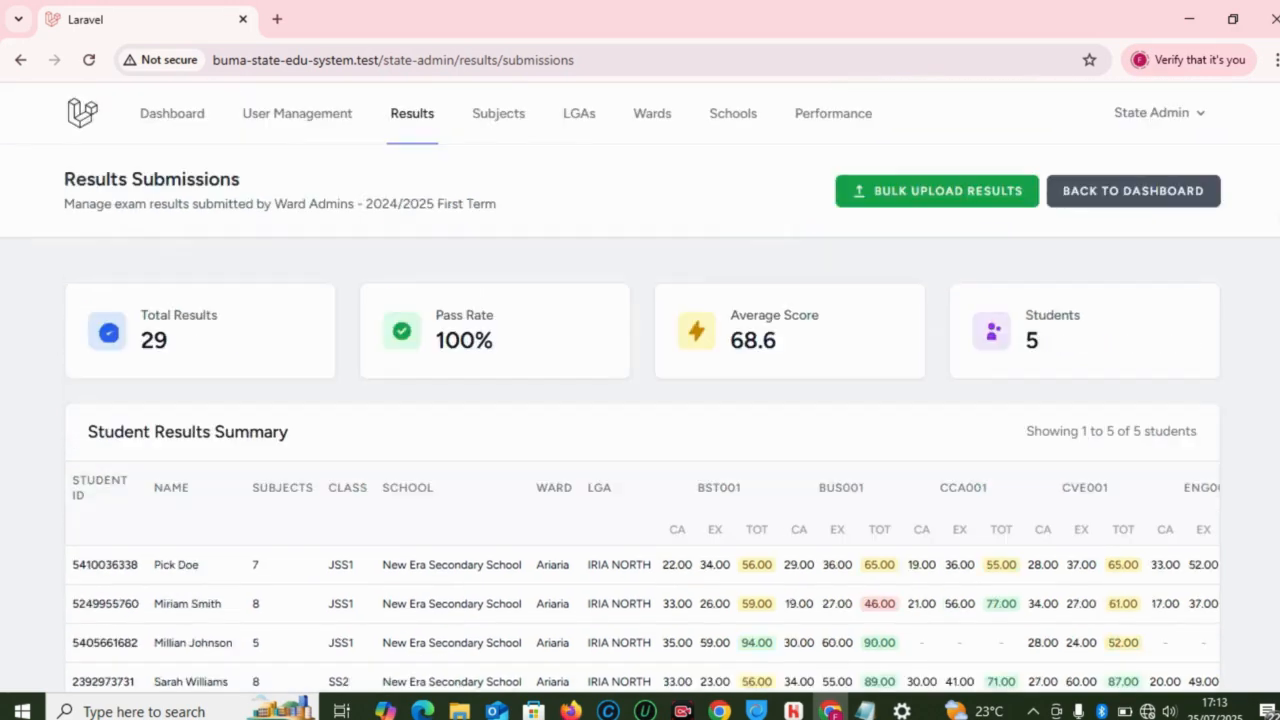
{"action": "scroll", "coordinate": [640, 400], "scroll_direction": "down", "scroll_amount": 2}
{"action": "scroll", "coordinate": [640, 400], "scroll_direction": "up", "scroll_amount": 2}
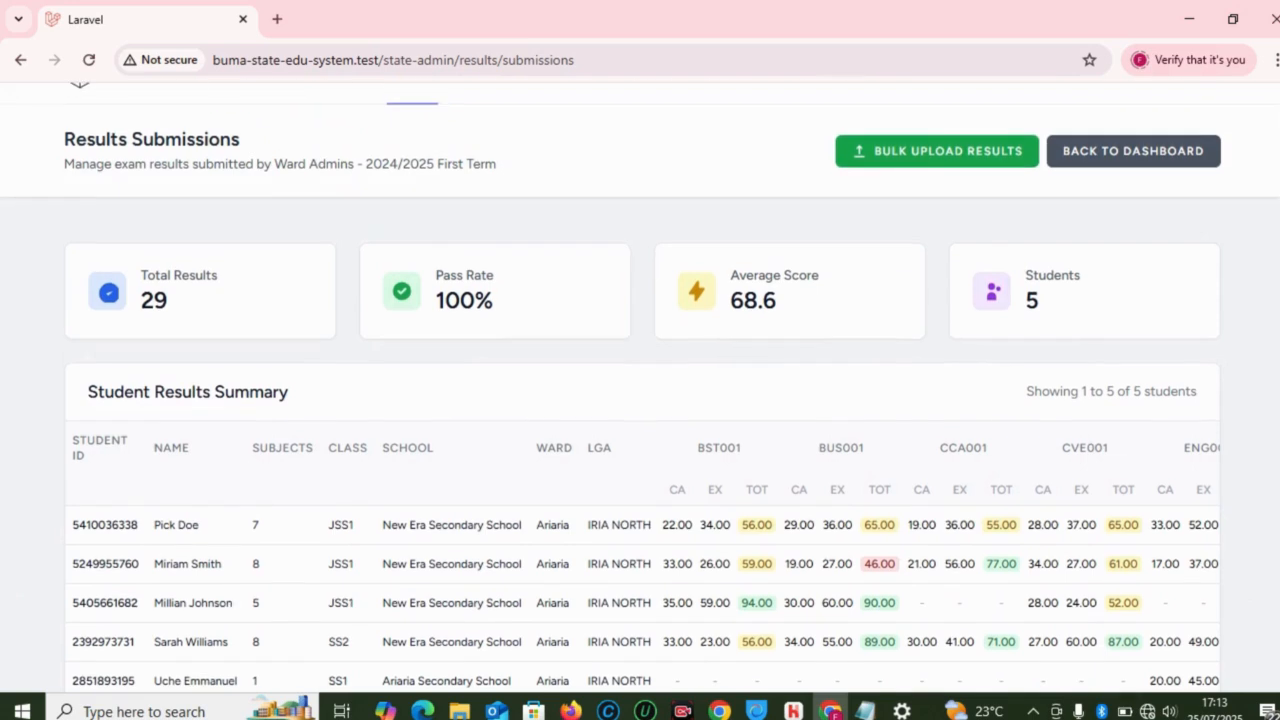
{"action": "scroll", "coordinate": [640, 400], "scroll_direction": "down", "scroll_amount": 2}
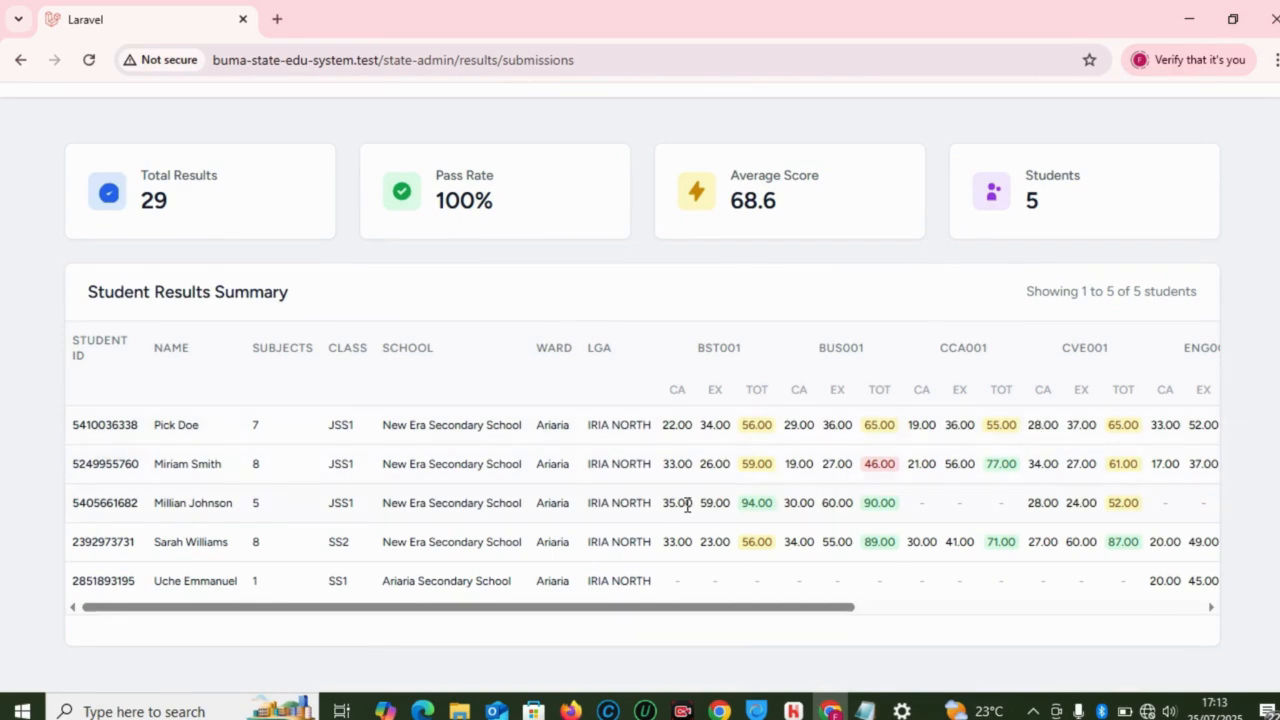
{"action": "left_click_drag", "start_coordinate": [549, 628], "coordinate": [618, 613]}
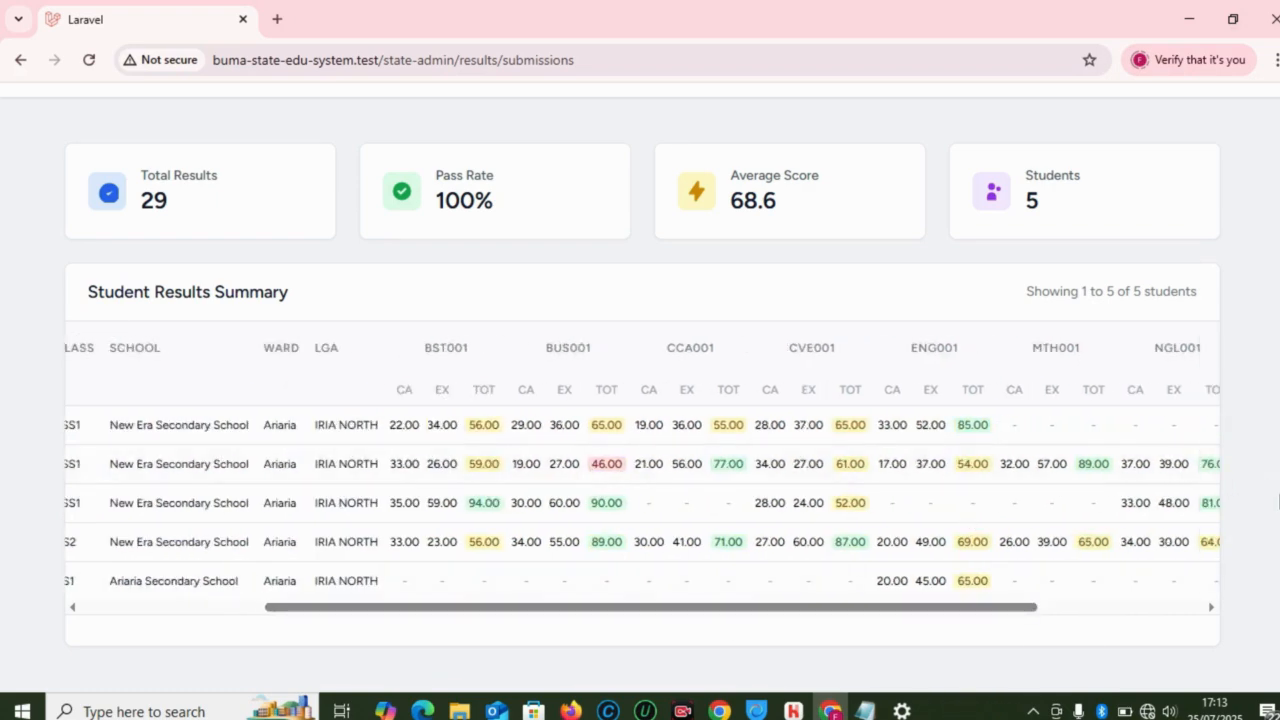
{"action": "scroll", "coordinate": [640, 400], "scroll_direction": "up", "scroll_amount": 3}
{"action": "scroll", "coordinate": [640, 400], "scroll_direction": "down", "scroll_amount": 3}
{"action": "scroll", "coordinate": [640, 400], "scroll_direction": "up", "scroll_amount": 1}
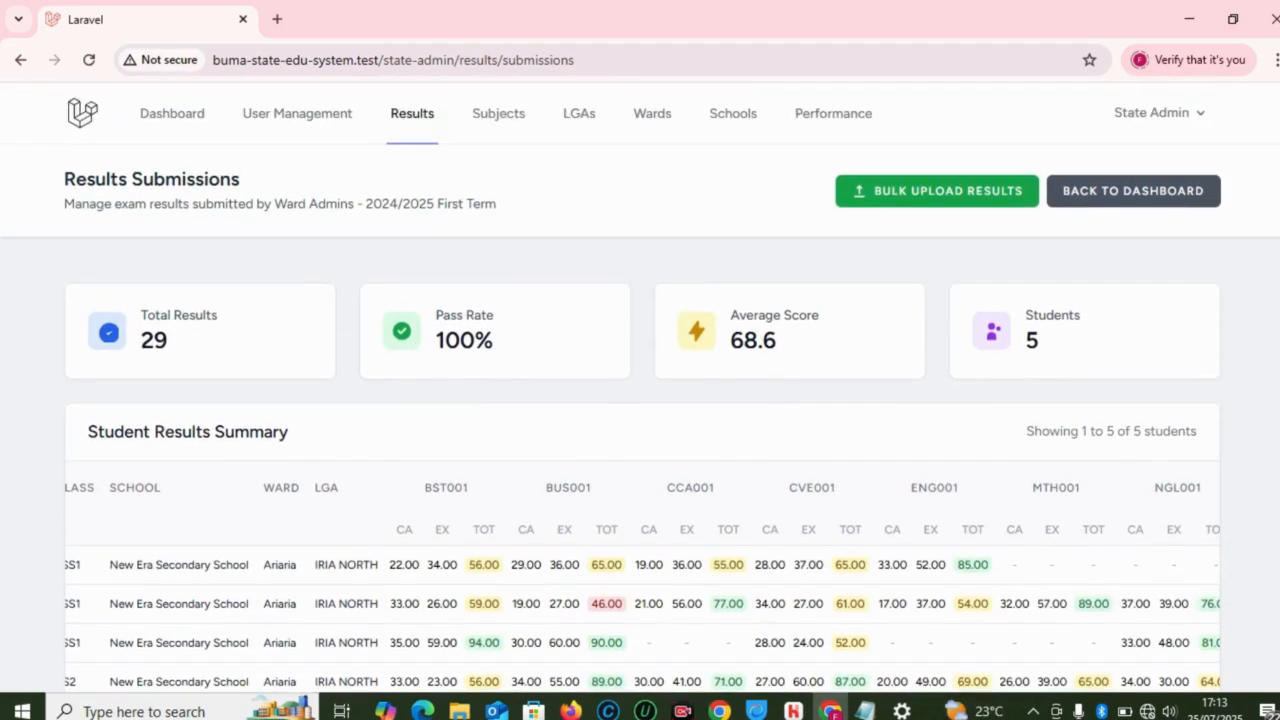
{"action": "scroll", "coordinate": [1277, 470], "scroll_direction": "down", "scroll_amount": 2}
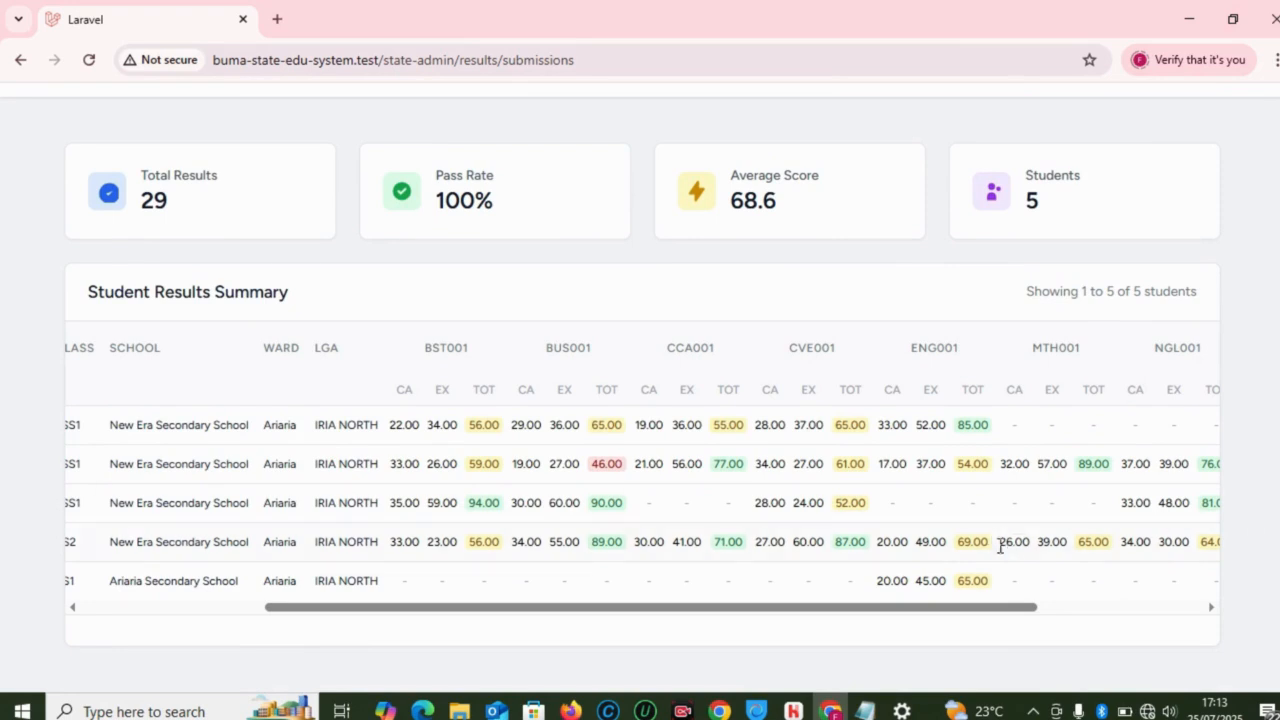
{"action": "left_click_drag", "start_coordinate": [926, 606], "coordinate": [1108, 602]}
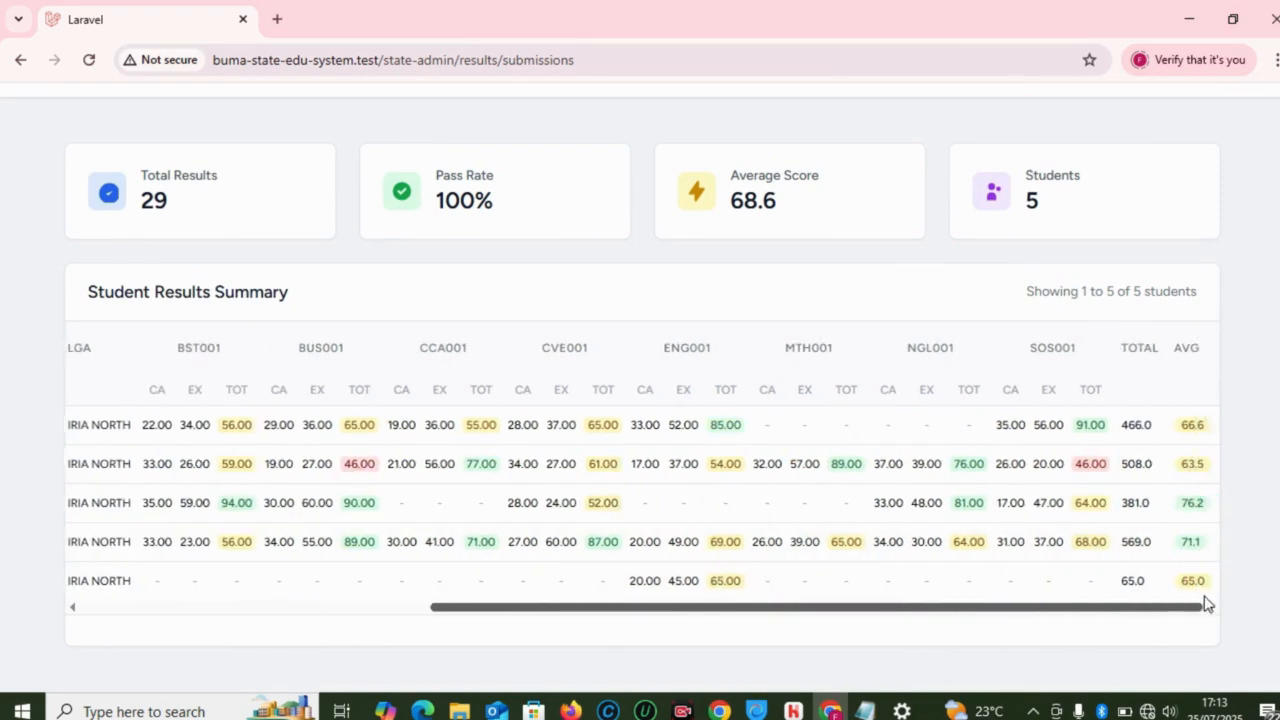
{"action": "scroll", "coordinate": [876, 593], "scroll_direction": "left", "scroll_amount": 5}
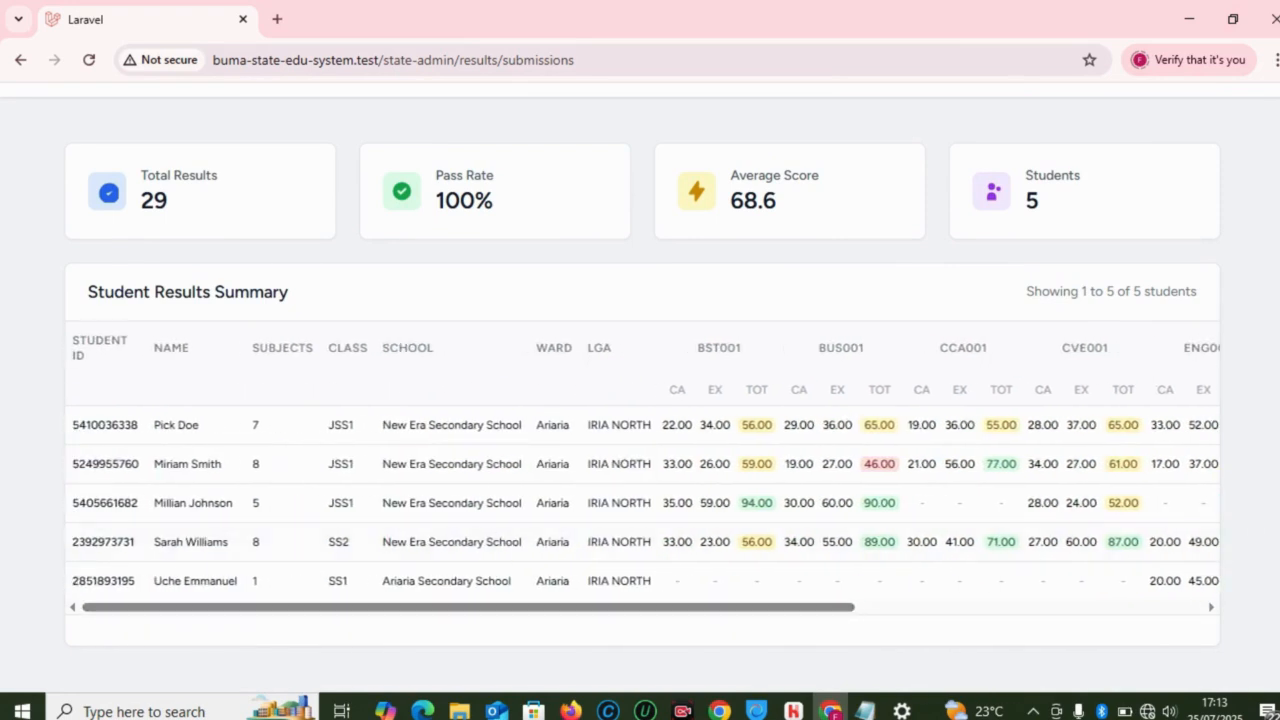
{"action": "scroll", "coordinate": [1277, 180], "scroll_direction": "up", "scroll_amount": 2}
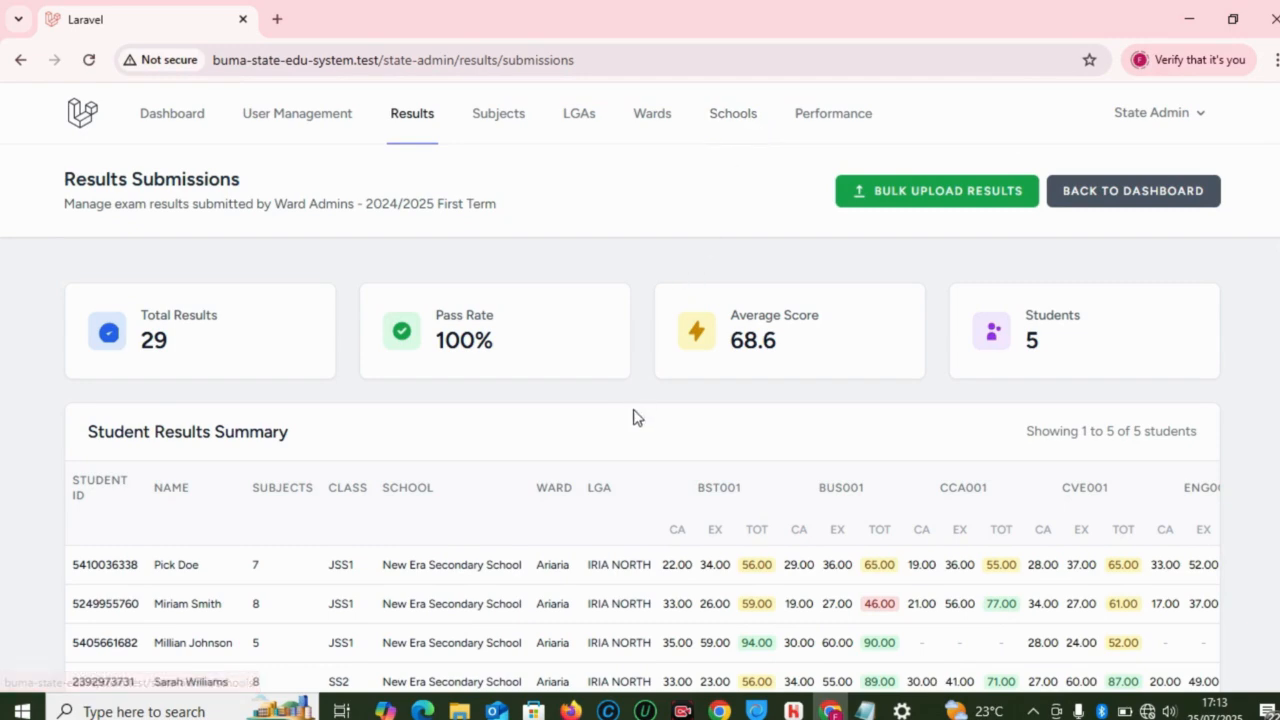
{"action": "scroll", "coordinate": [640, 400], "scroll_direction": "down", "scroll_amount": 2}
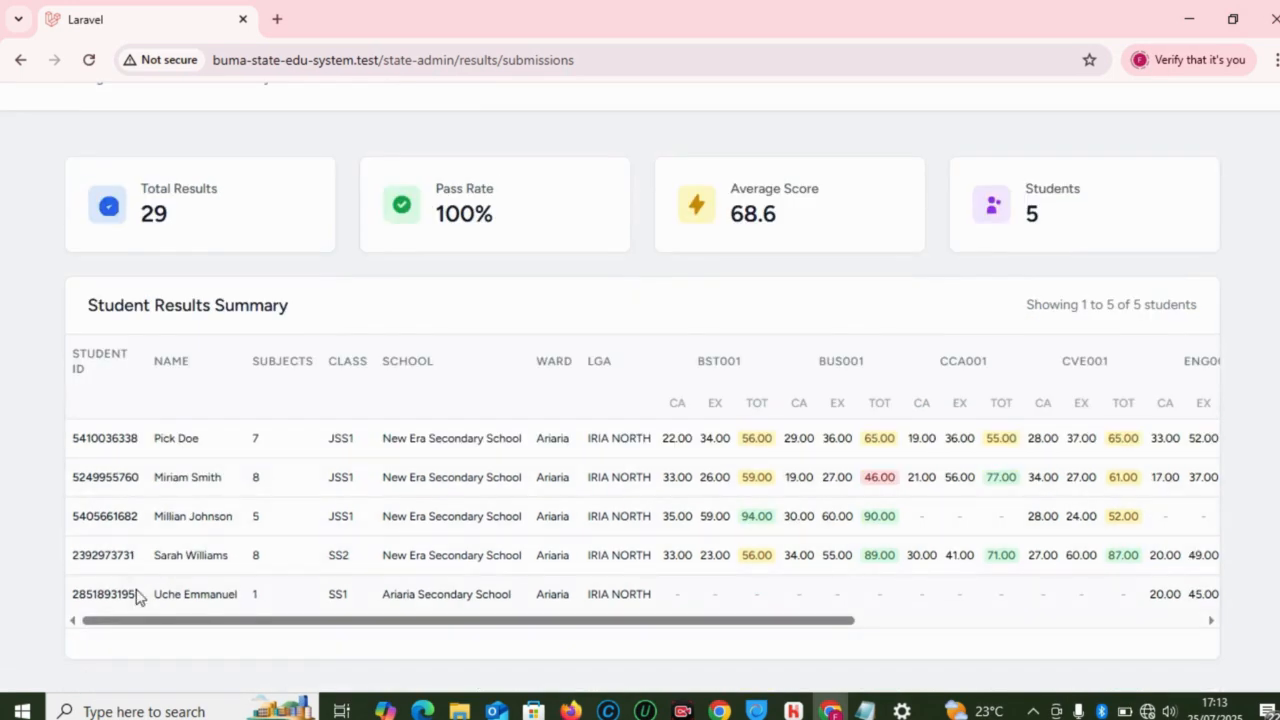
{"action": "left_click_drag", "start_coordinate": [138, 597], "coordinate": [81, 591]}
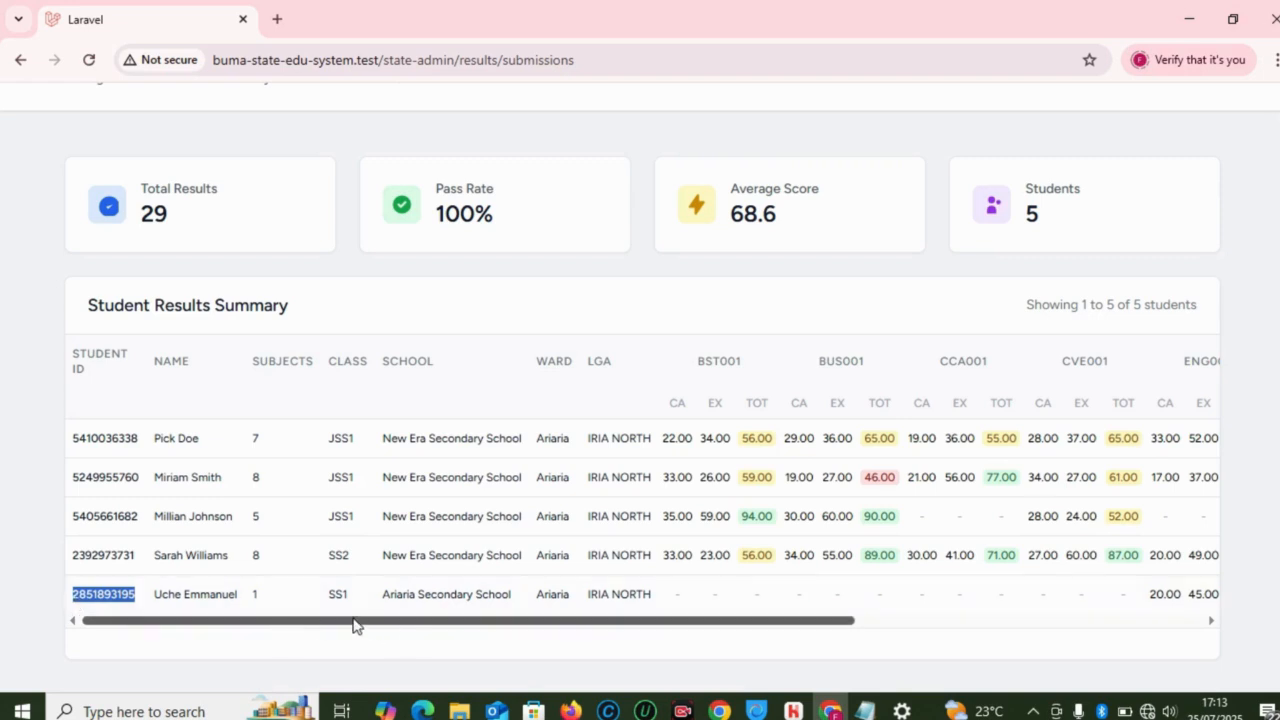
{"action": "triple_click", "coordinate": [406, 634]}
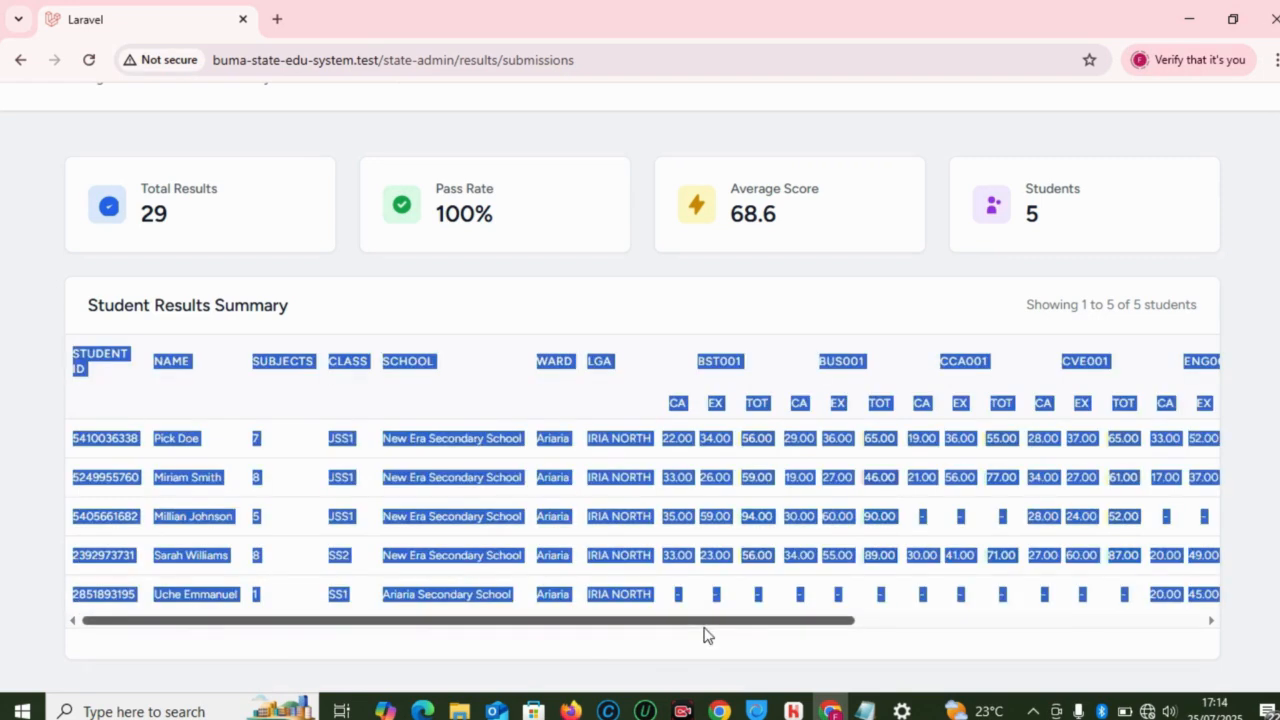
{"action": "left_click", "coordinate": [600, 246]}
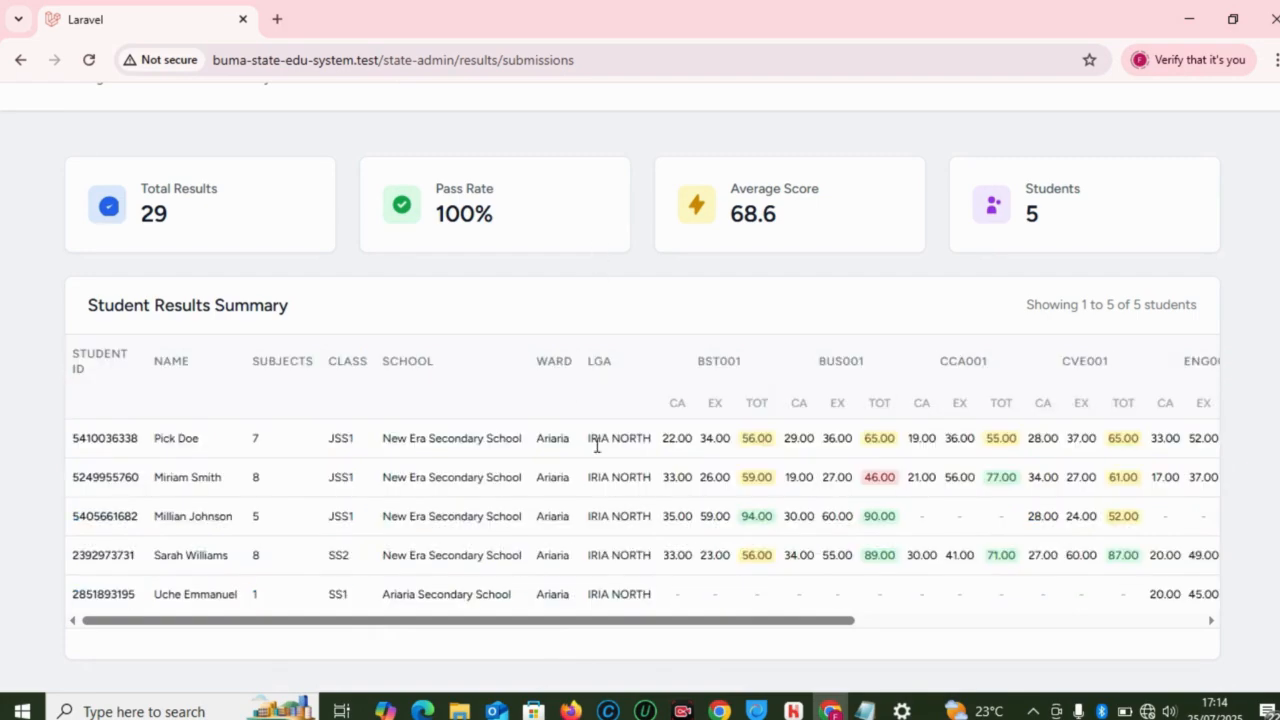
{"action": "left_click_drag", "start_coordinate": [602, 626], "coordinate": [494, 609]}
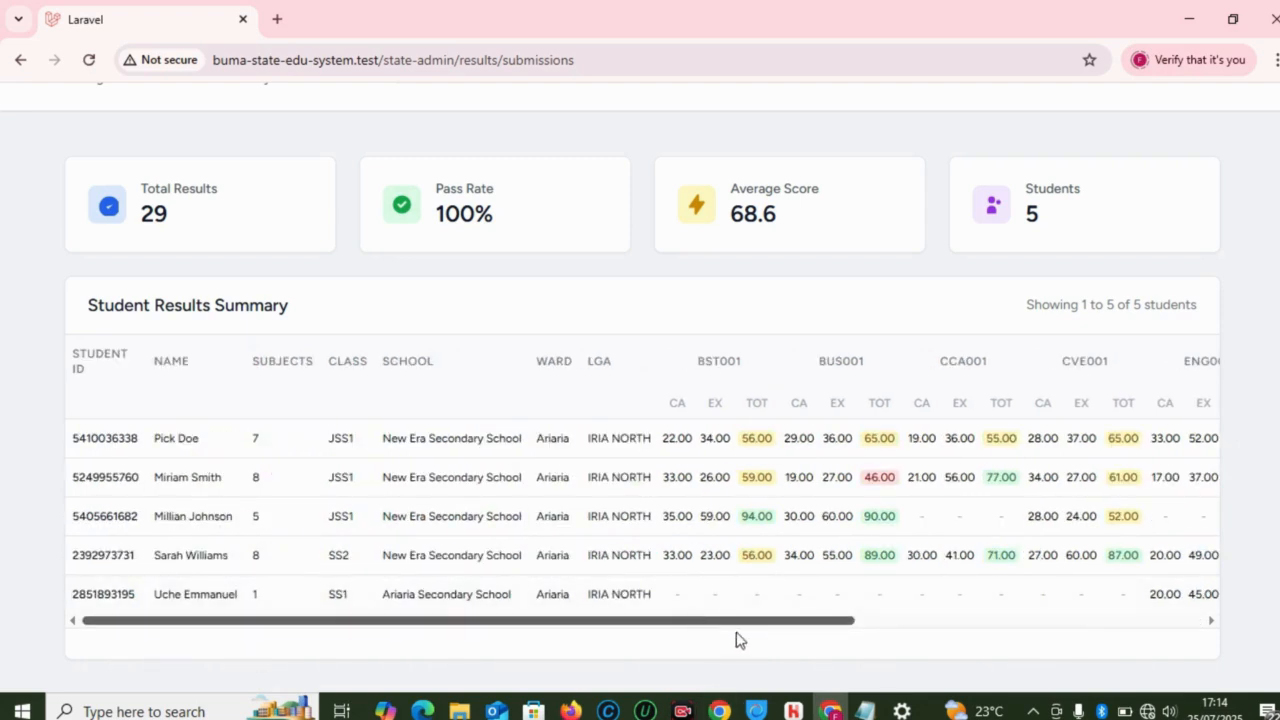
{"action": "mouse_move", "coordinate": [414, 708]}
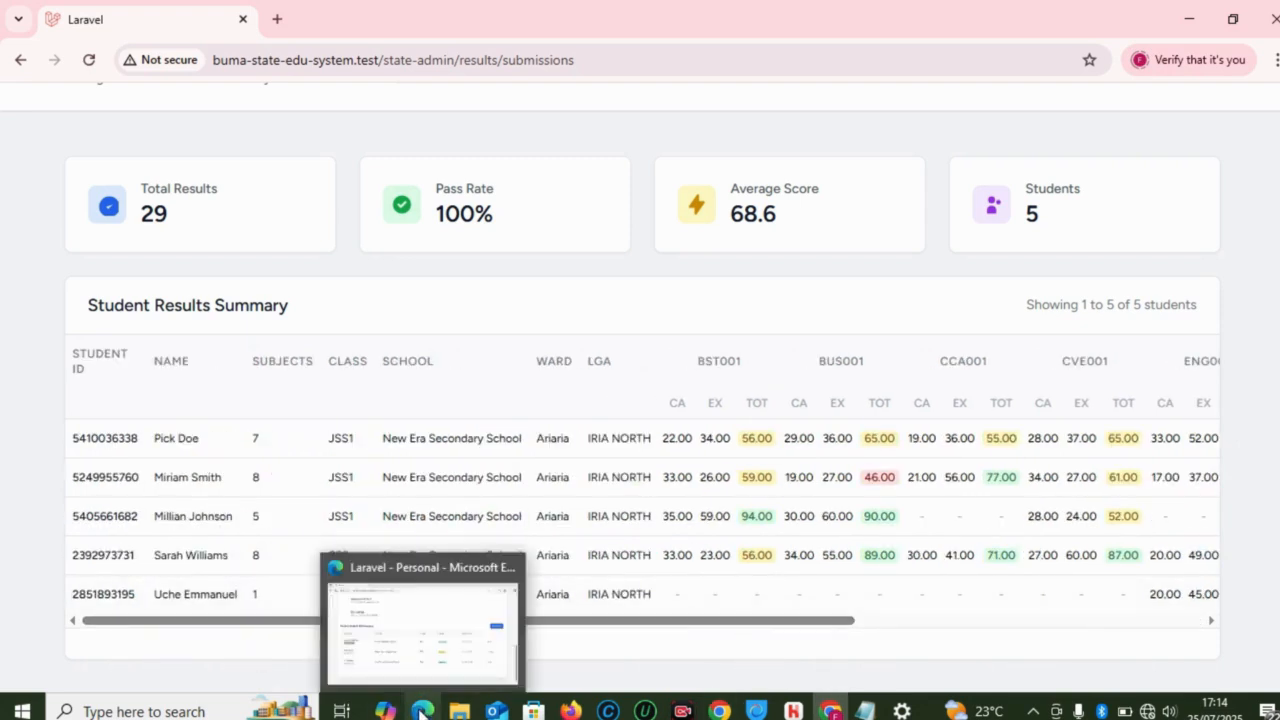
Step: In the ward admin window, load the check-results page, then go back to the dashboard
{"action": "left_click", "coordinate": [428, 622]}
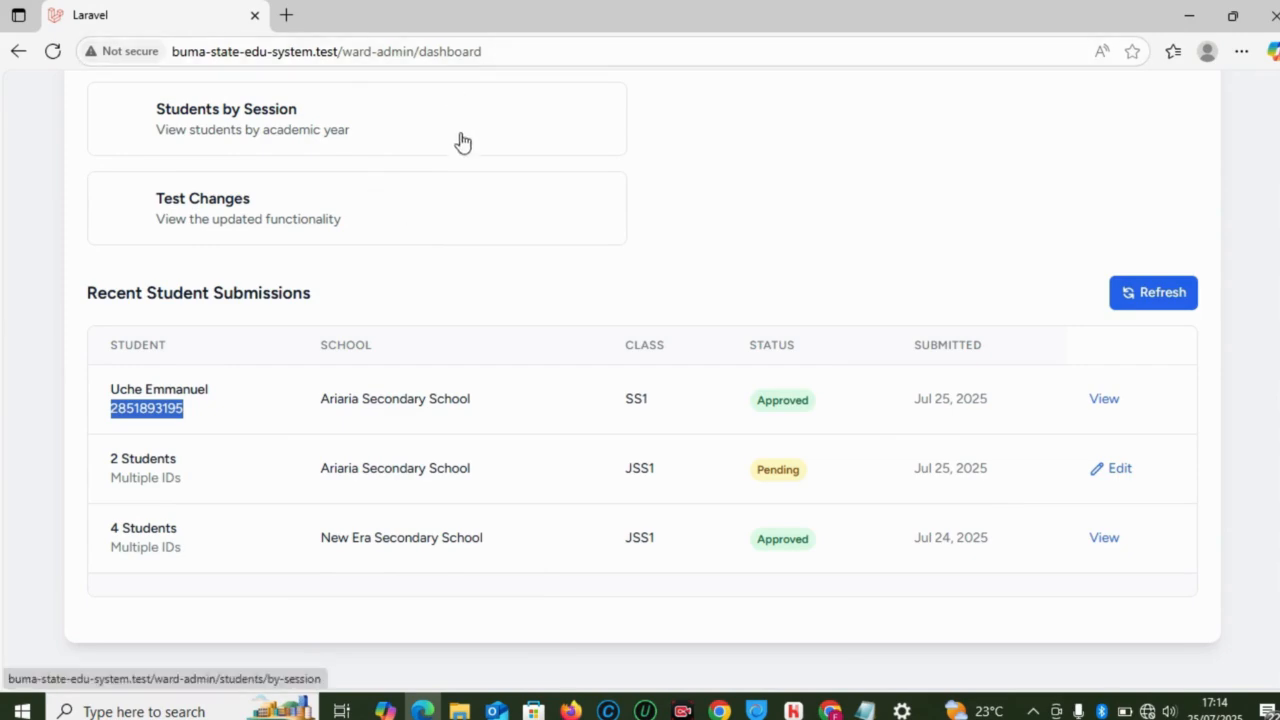
{"action": "left_click_drag", "start_coordinate": [495, 51], "coordinate": [352, 55]}
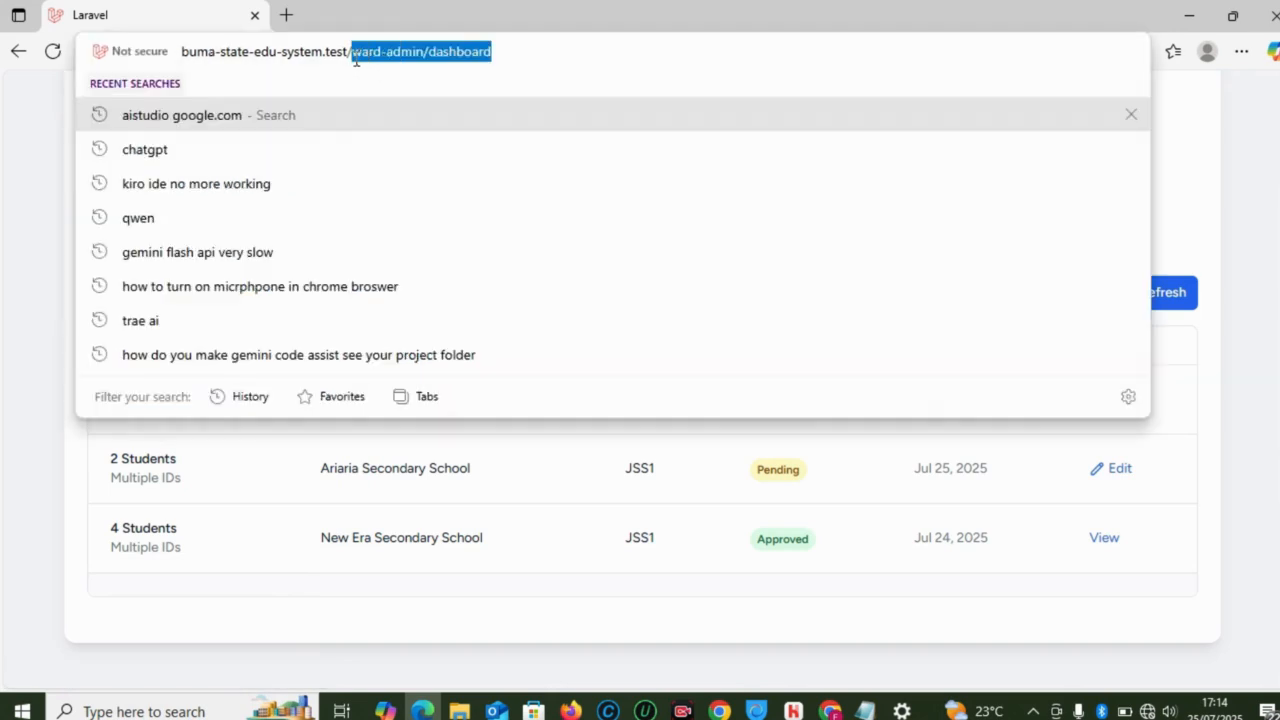
{"action": "type", "text": "check-results"}
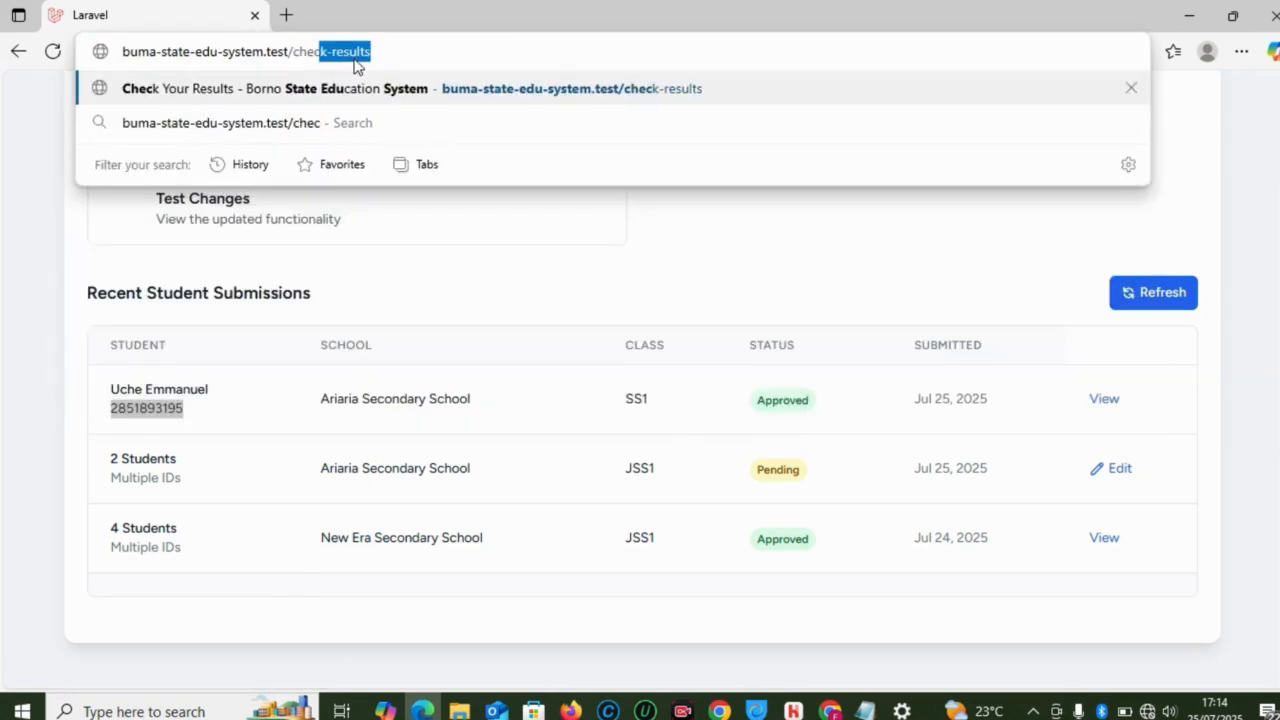
{"action": "key", "text": "Return"}
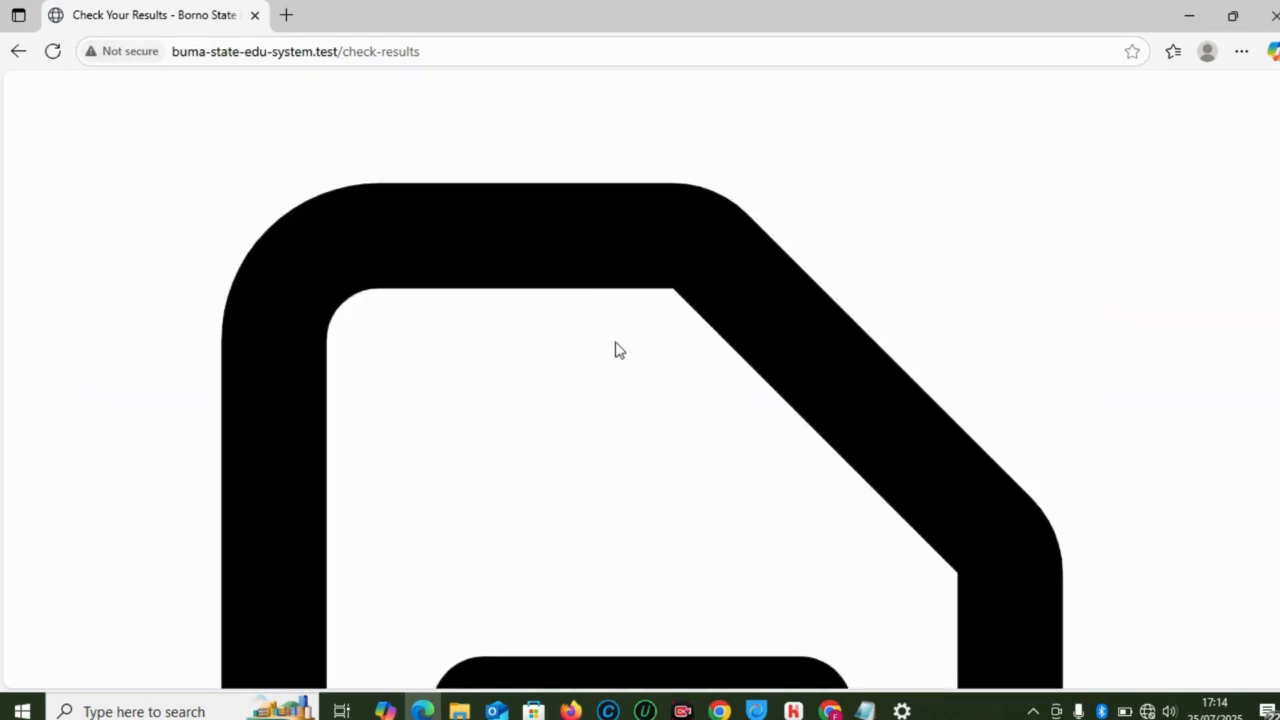
{"action": "left_click", "coordinate": [18, 55]}
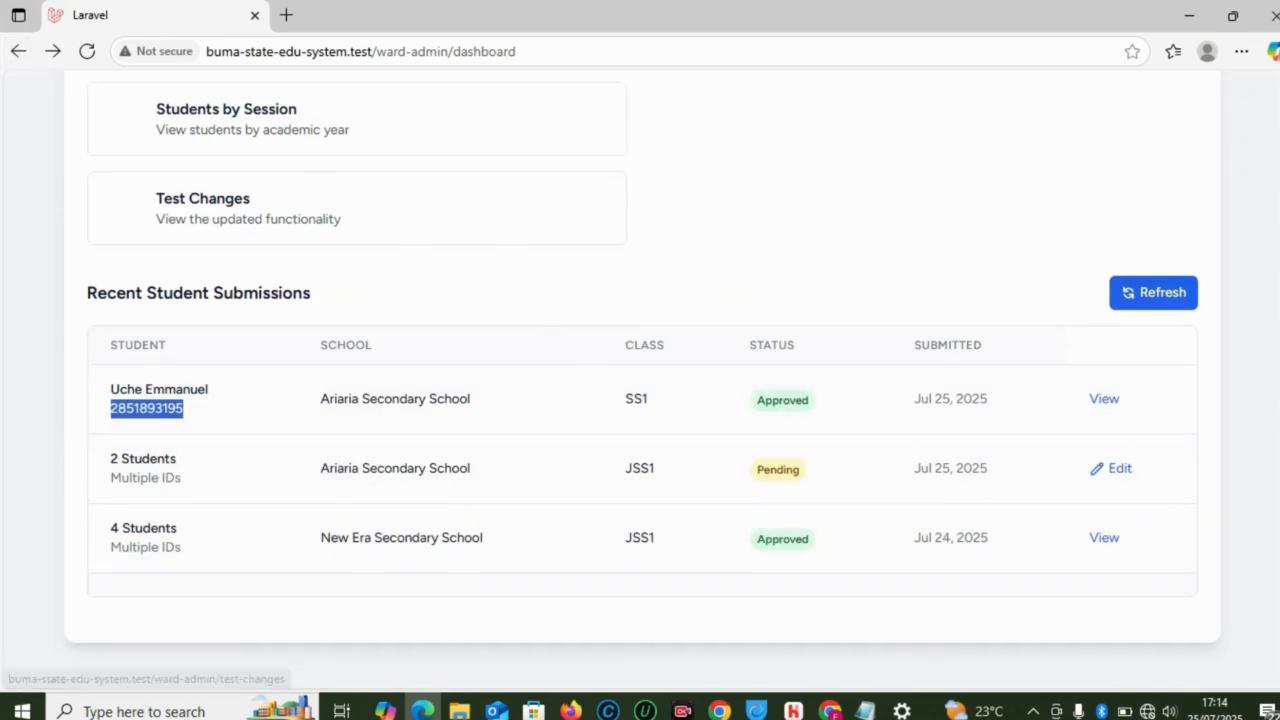
{"action": "scroll", "coordinate": [1278, 100], "scroll_direction": "up", "scroll_amount": 8}
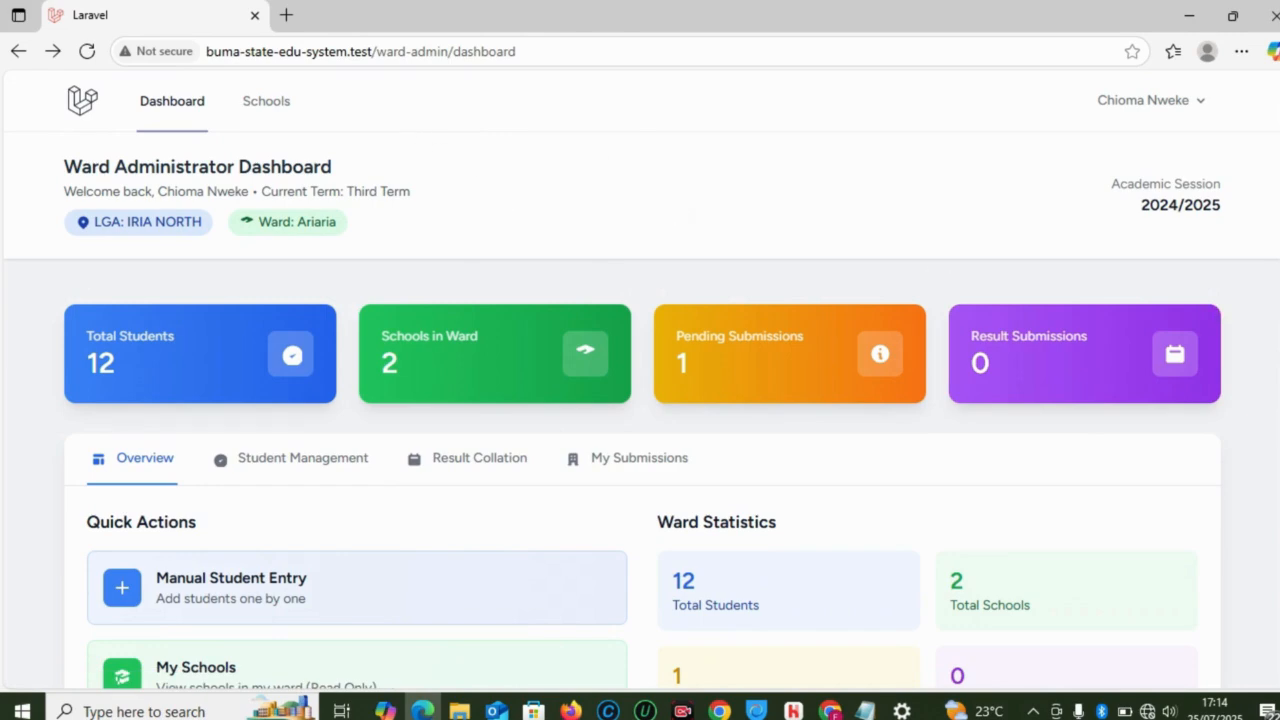
{"action": "scroll", "coordinate": [640, 400], "scroll_direction": "down", "scroll_amount": 5}
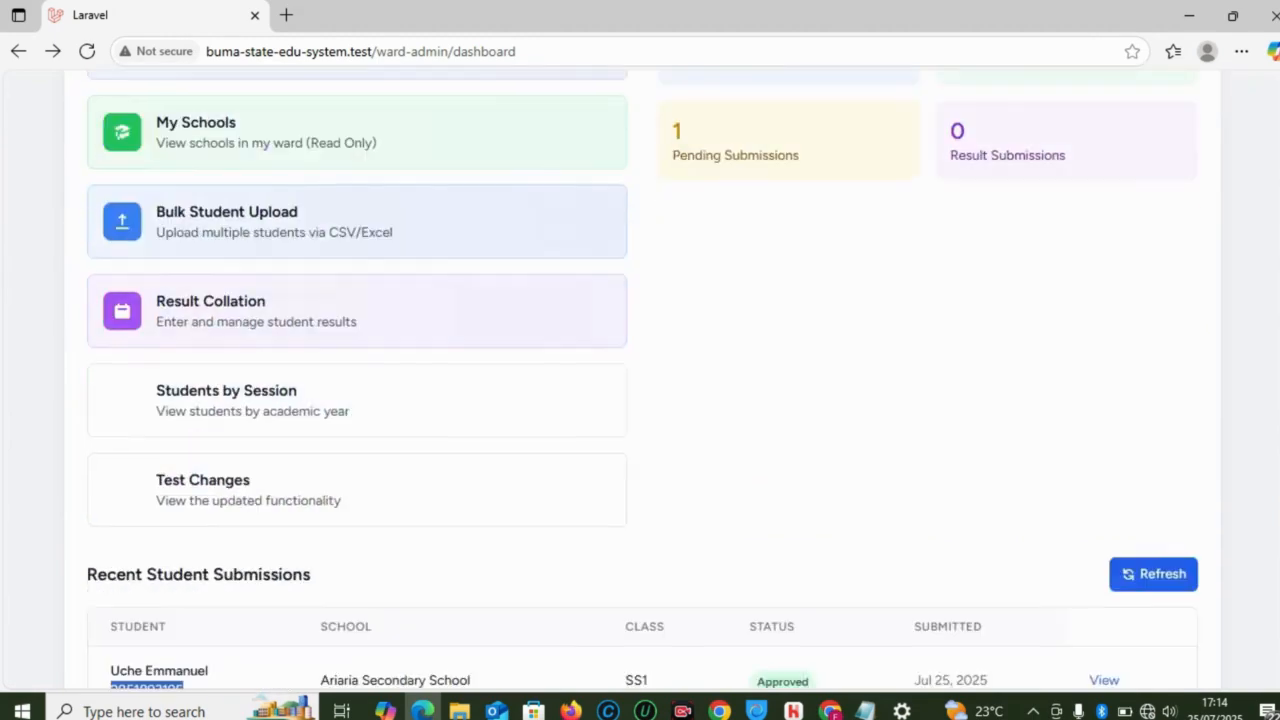
{"action": "scroll", "coordinate": [1274, 466], "scroll_direction": "down", "scroll_amount": 1}
{"action": "scroll", "coordinate": [1274, 466], "scroll_direction": "up", "scroll_amount": 5}
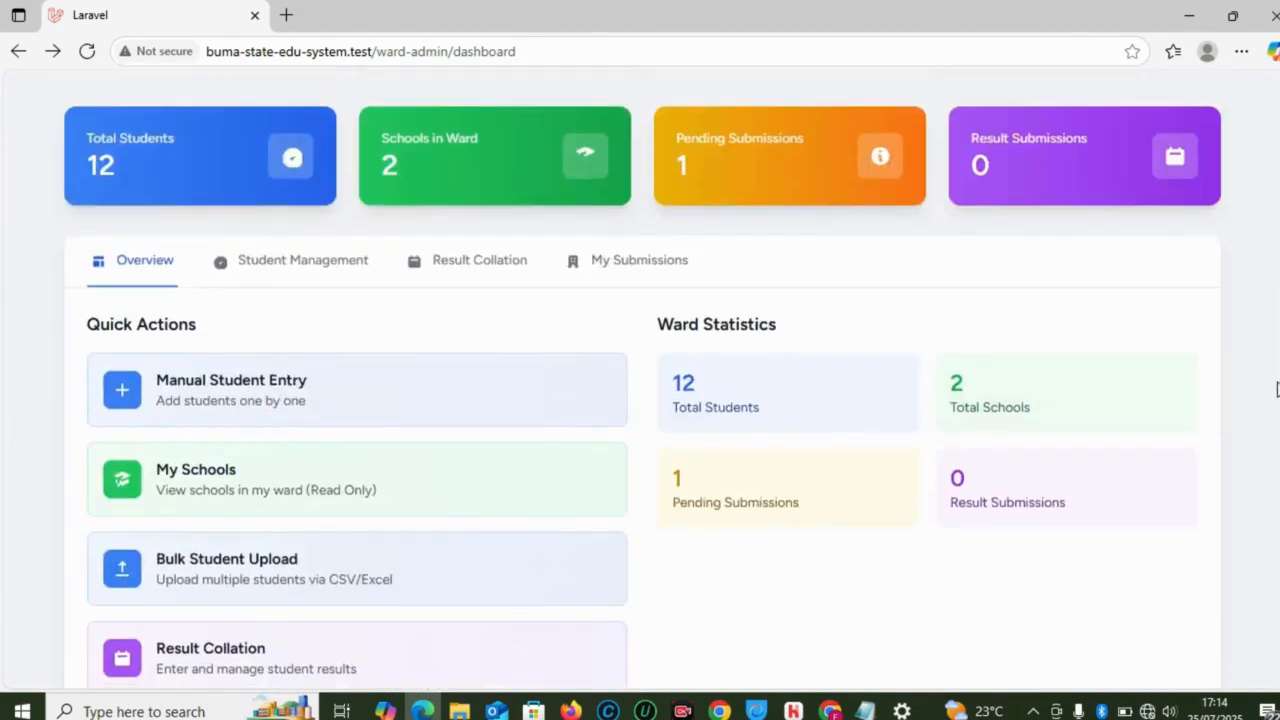
{"action": "scroll", "coordinate": [1274, 466], "scroll_direction": "down", "scroll_amount": 4}
{"action": "scroll", "coordinate": [1274, 466], "scroll_direction": "down", "scroll_amount": 2}
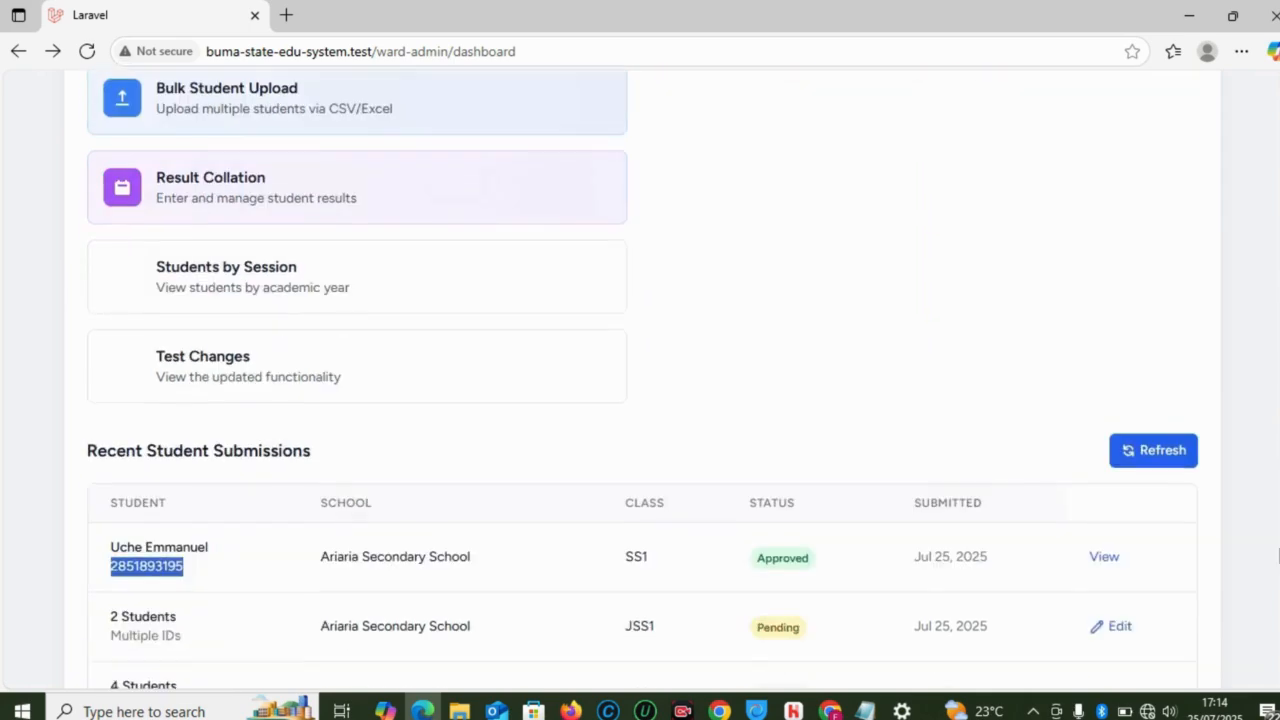
{"action": "scroll", "coordinate": [1277, 291], "scroll_direction": "up", "scroll_amount": 6}
{"action": "scroll", "coordinate": [1277, 291], "scroll_direction": "down", "scroll_amount": 5}
{"action": "scroll", "coordinate": [1277, 291], "scroll_direction": "up", "scroll_amount": 1}
{"action": "scroll", "coordinate": [1277, 291], "scroll_direction": "down", "scroll_amount": 3}
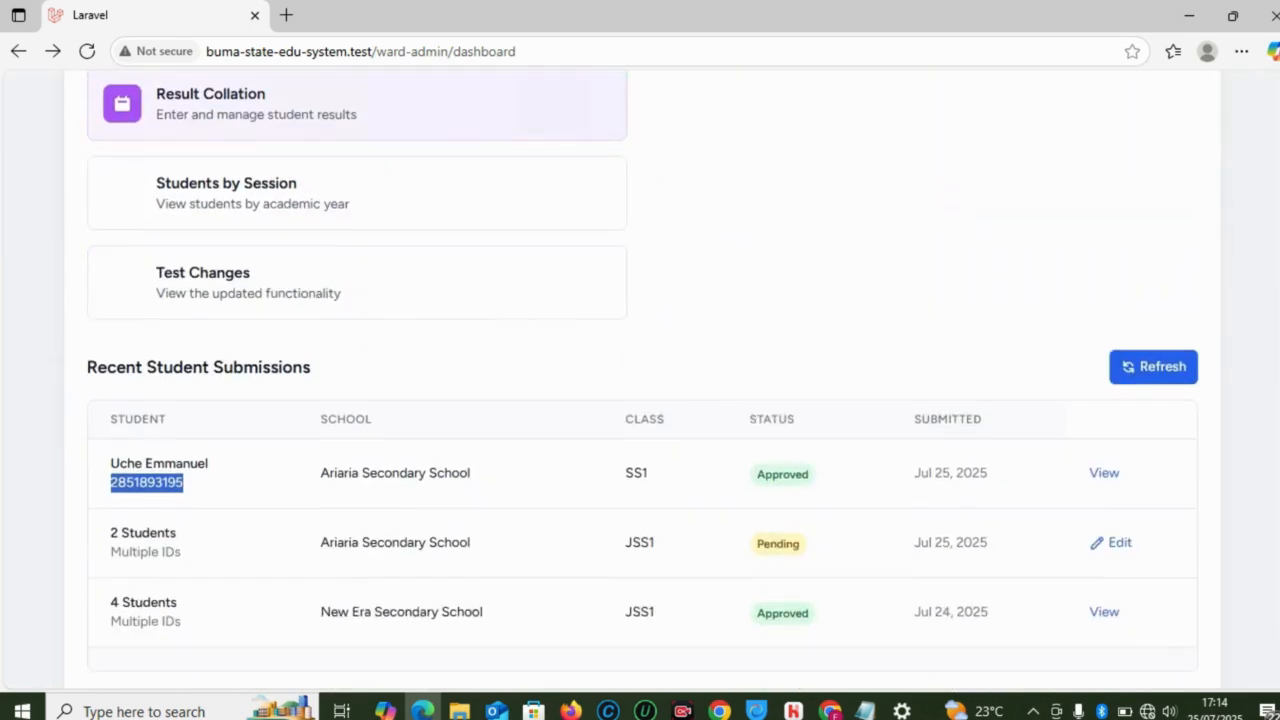
{"action": "scroll", "coordinate": [1277, 291], "scroll_direction": "up", "scroll_amount": 6}
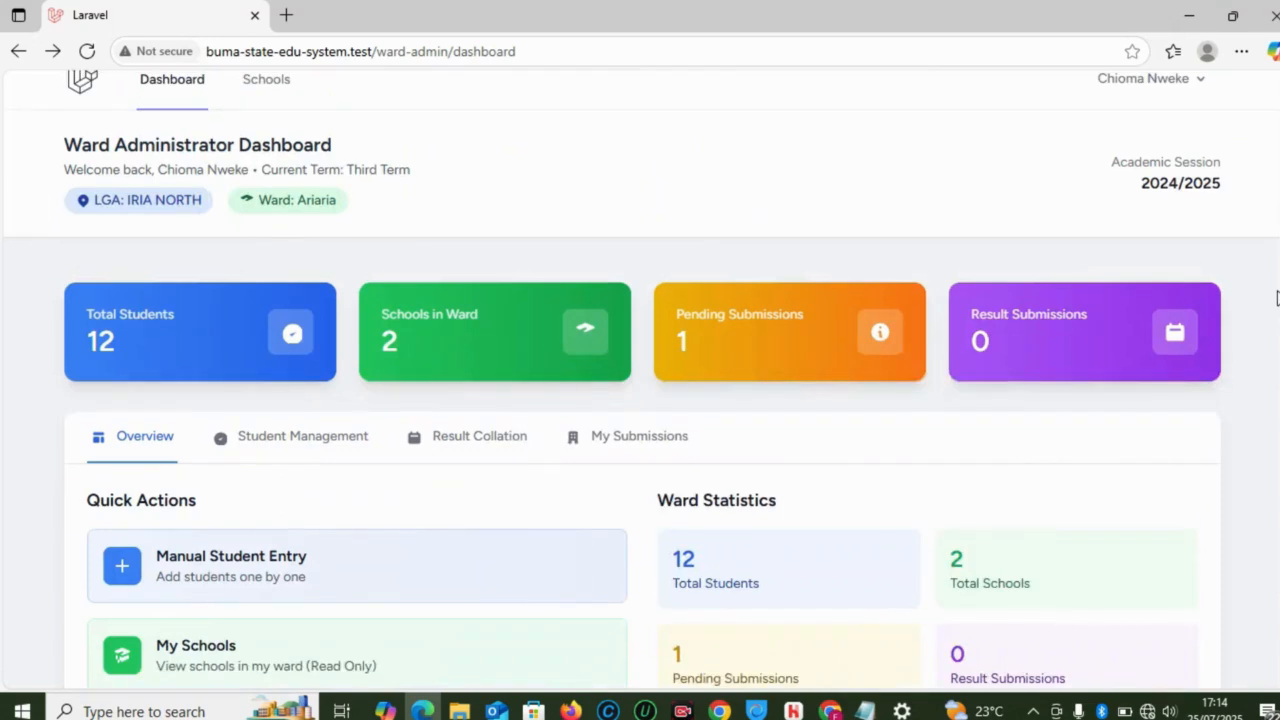
{"action": "scroll", "coordinate": [1277, 291], "scroll_direction": "down", "scroll_amount": 2}
{"action": "scroll", "coordinate": [1277, 291], "scroll_direction": "up", "scroll_amount": 2}
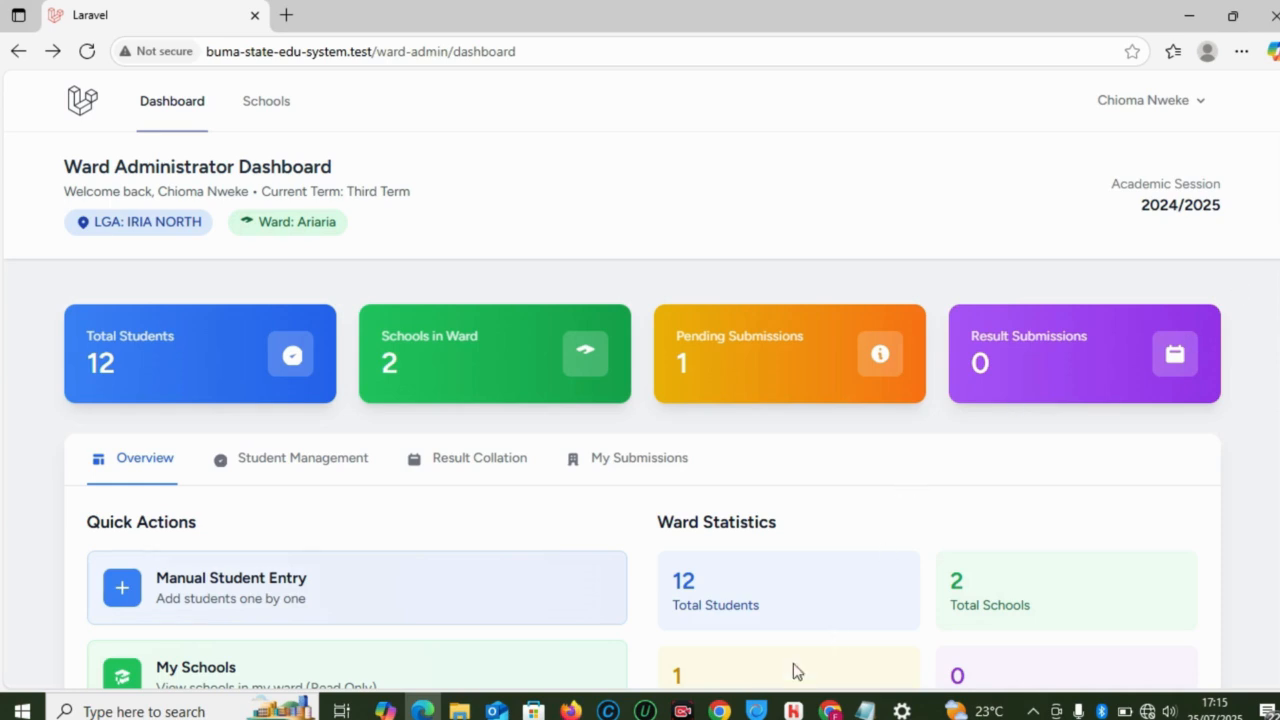
Step: Open the state admin's School Management list showing Ariaria (1 student) and New Era (4 students)
{"action": "mouse_move", "coordinate": [830, 706]}
{"action": "left_click", "coordinate": [834, 634]}
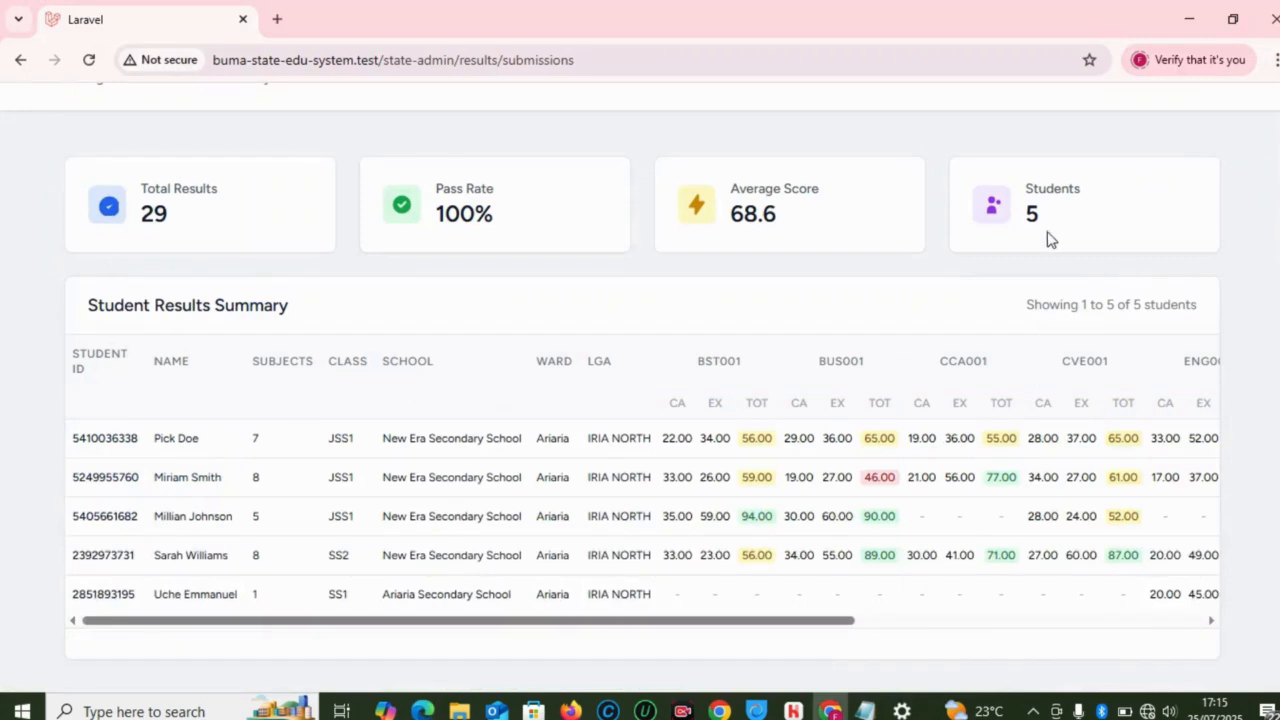
{"action": "scroll", "coordinate": [840, 450], "scroll_direction": "up", "scroll_amount": 2}
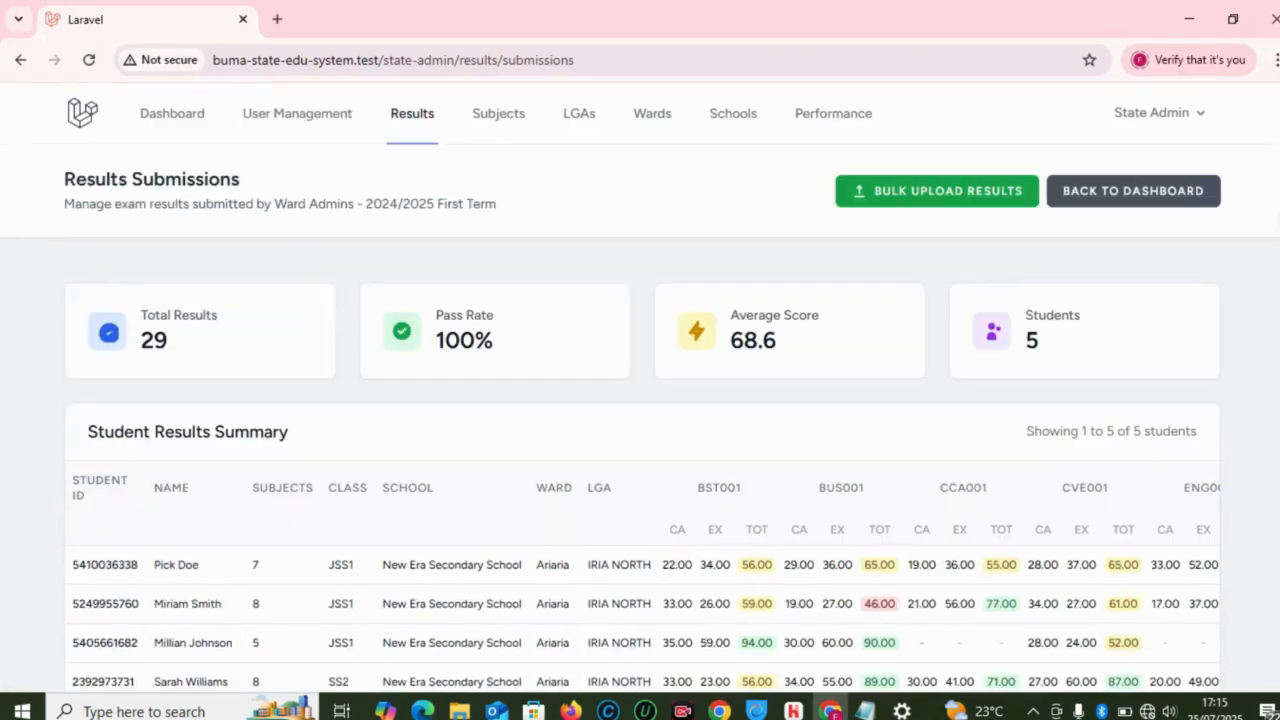
{"action": "left_click", "coordinate": [724, 133]}
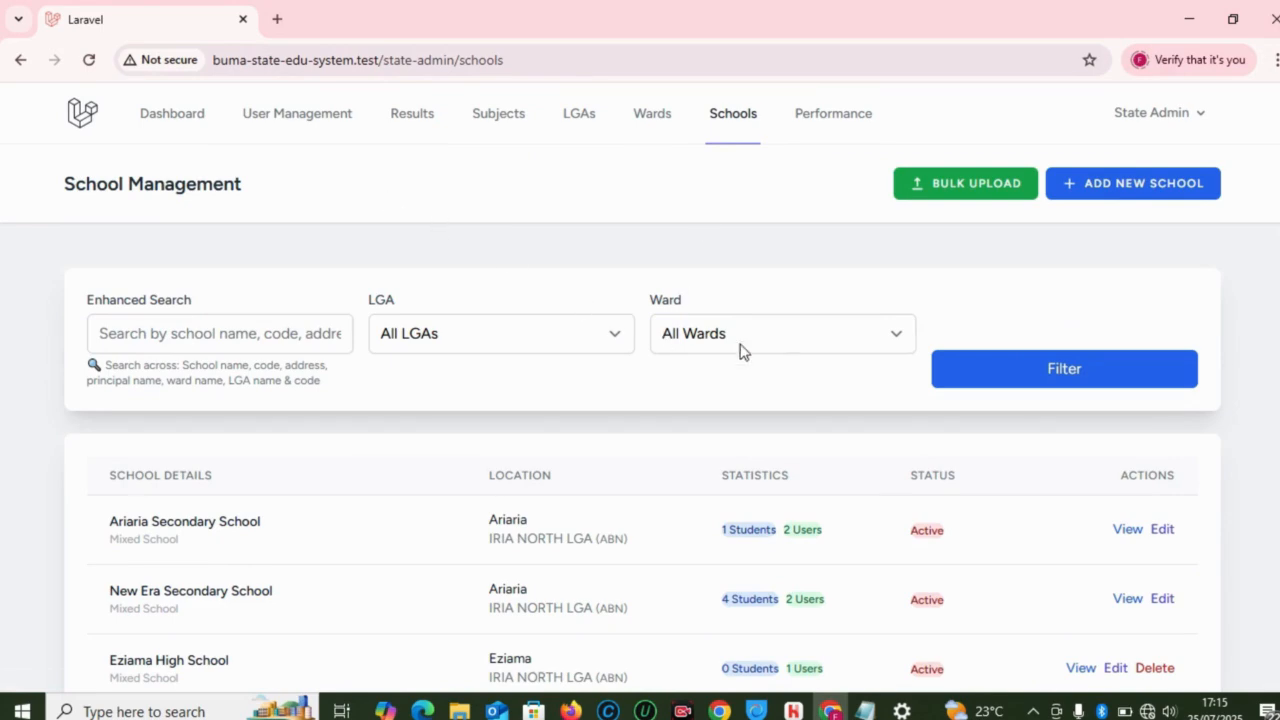
{"action": "scroll", "coordinate": [640, 400], "scroll_direction": "down", "scroll_amount": 3}
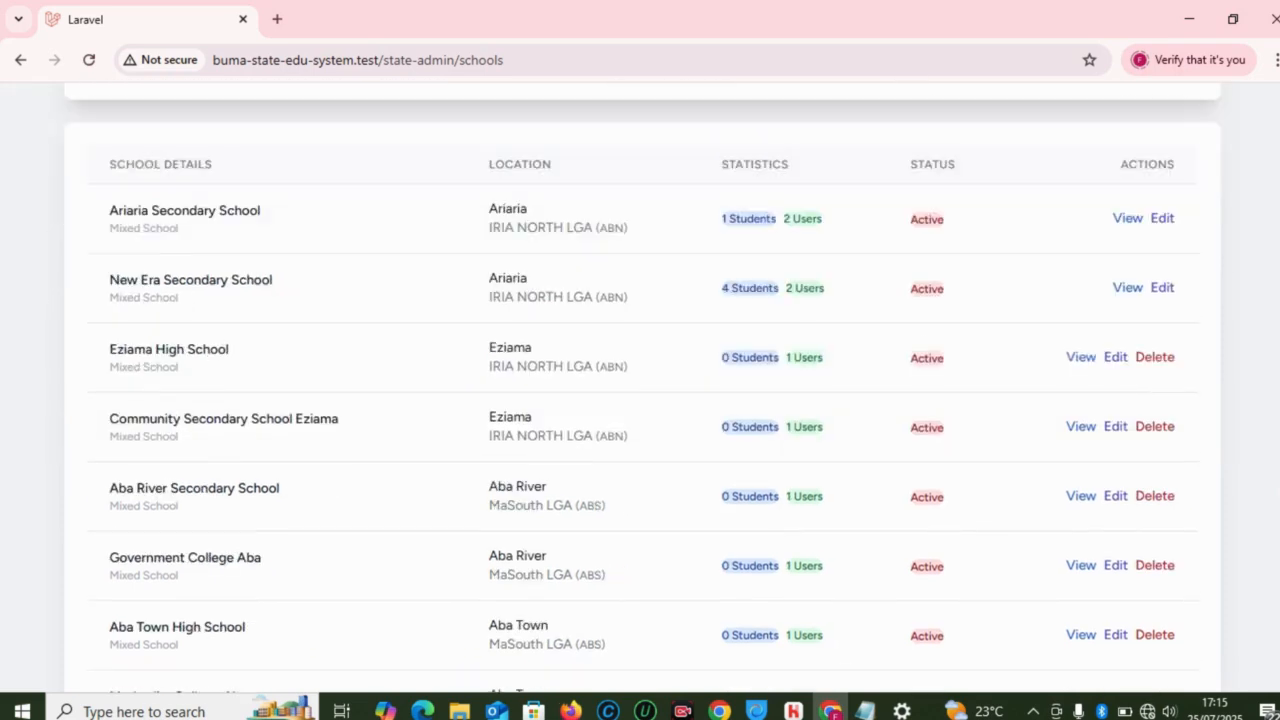
{"action": "scroll", "coordinate": [1130, 370], "scroll_direction": "up", "scroll_amount": 2}
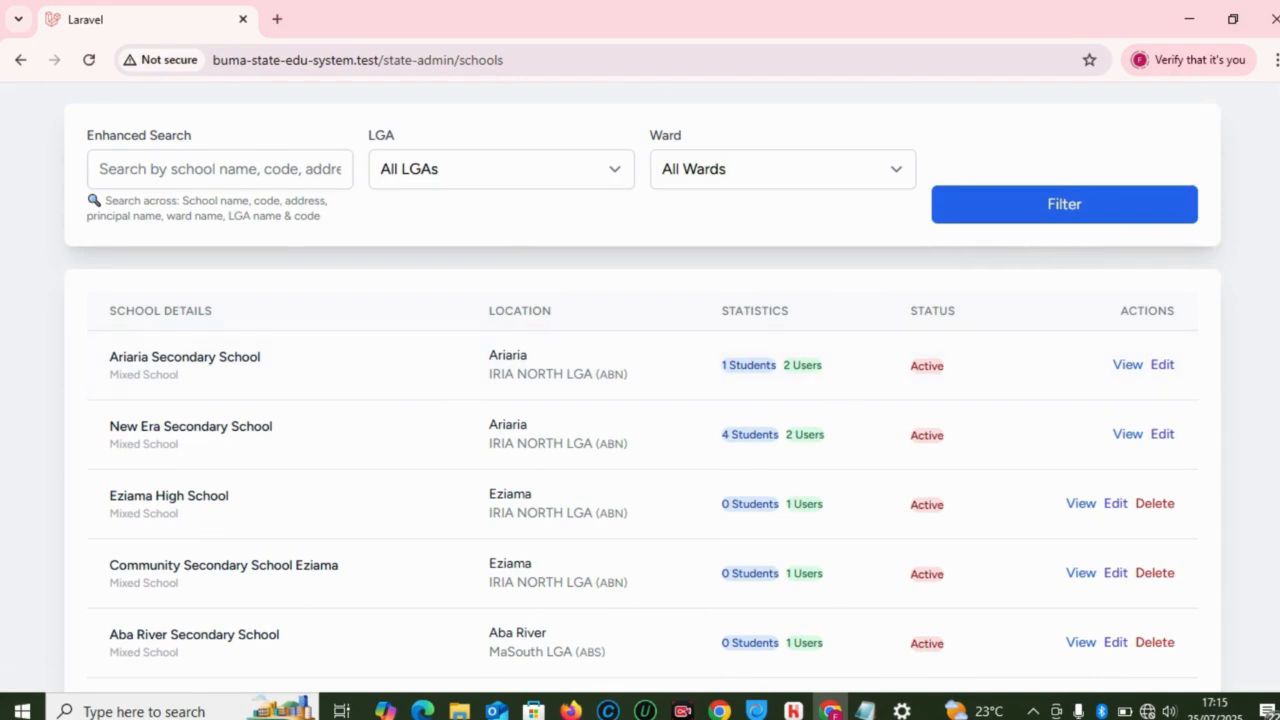
{"action": "scroll", "coordinate": [1271, 250], "scroll_direction": "up", "scroll_amount": 2}
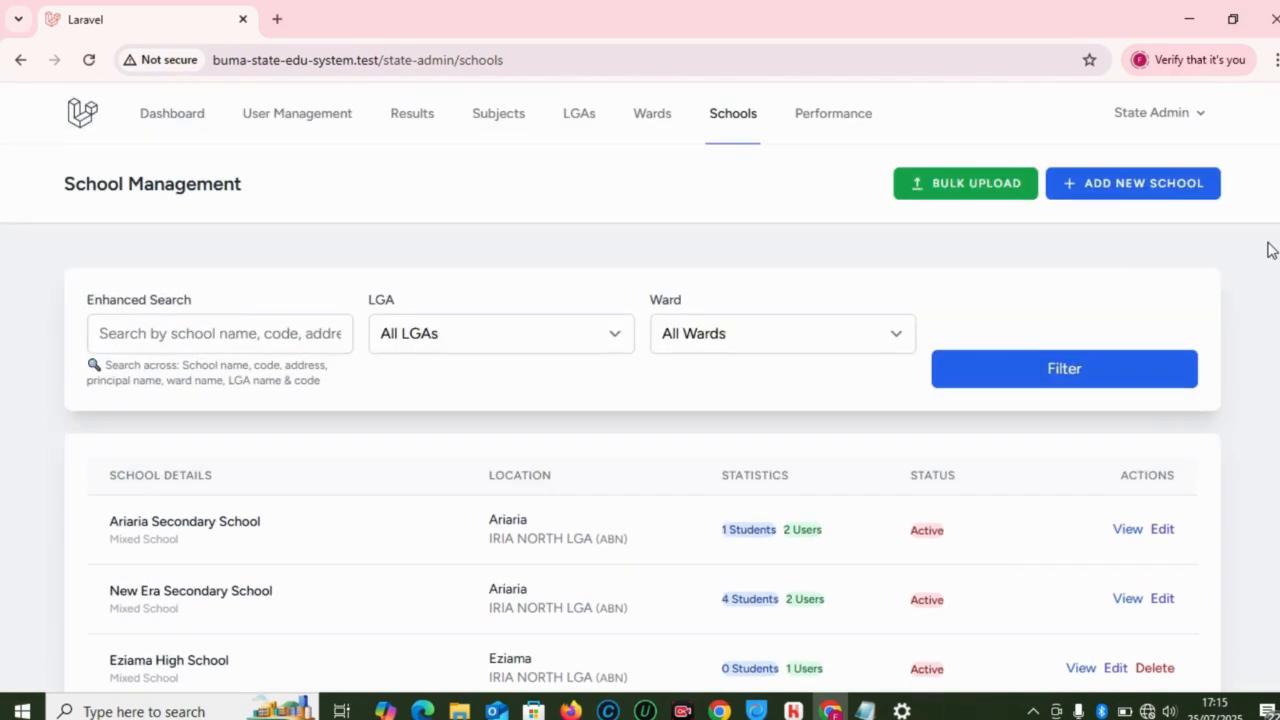
Step: Browse the Ward, LGA and Subject Management pages, then return to results submissions
{"action": "left_click", "coordinate": [660, 118]}
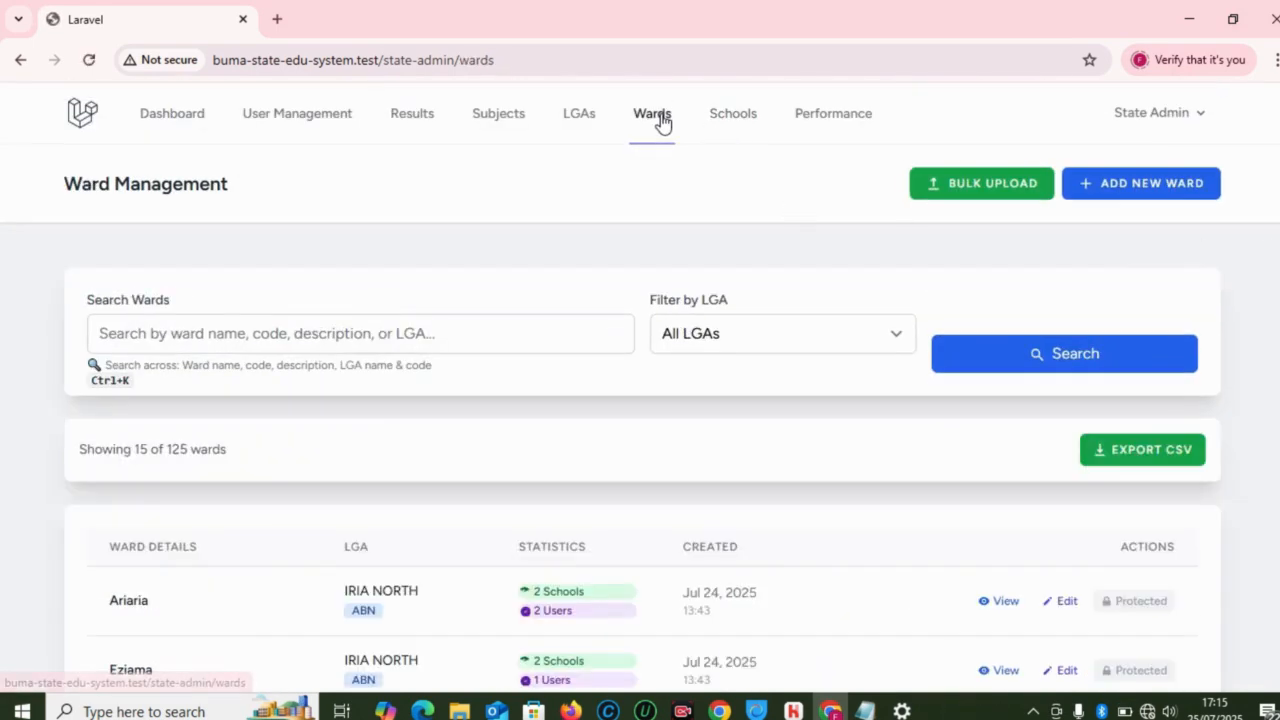
{"action": "scroll", "coordinate": [643, 389], "scroll_direction": "down", "scroll_amount": 5}
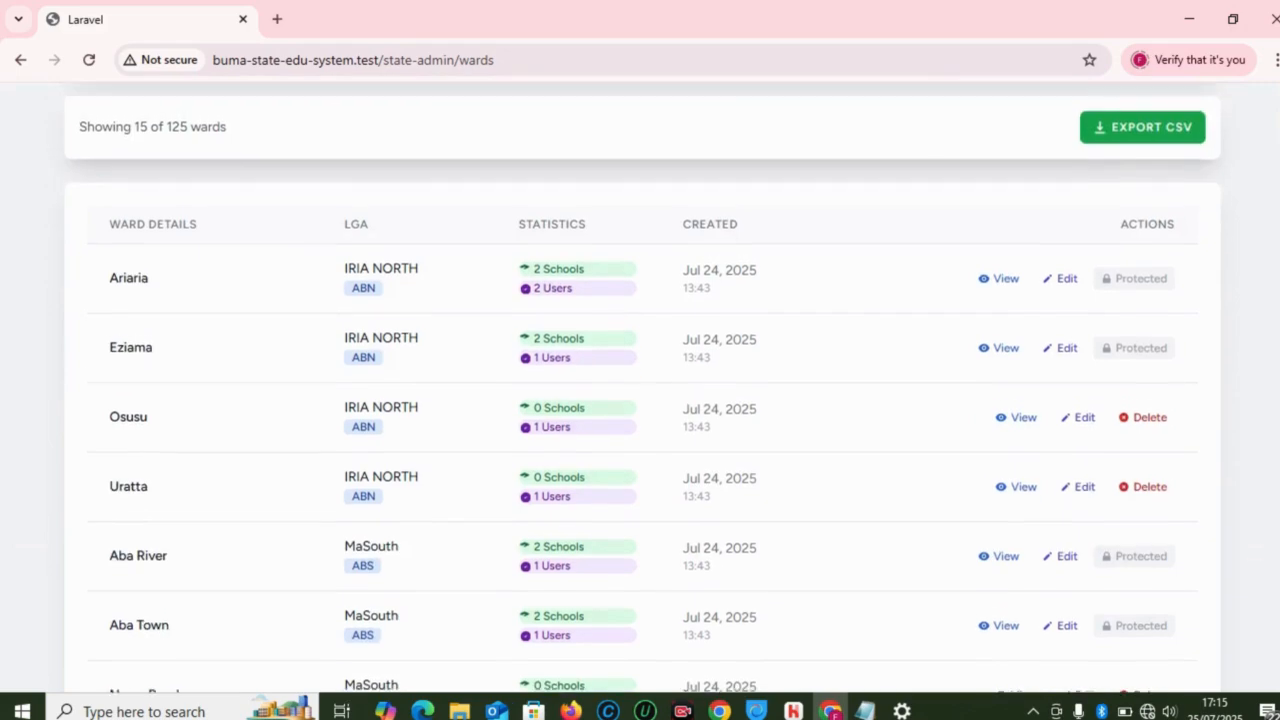
{"action": "scroll", "coordinate": [640, 389], "scroll_direction": "up", "scroll_amount": 5}
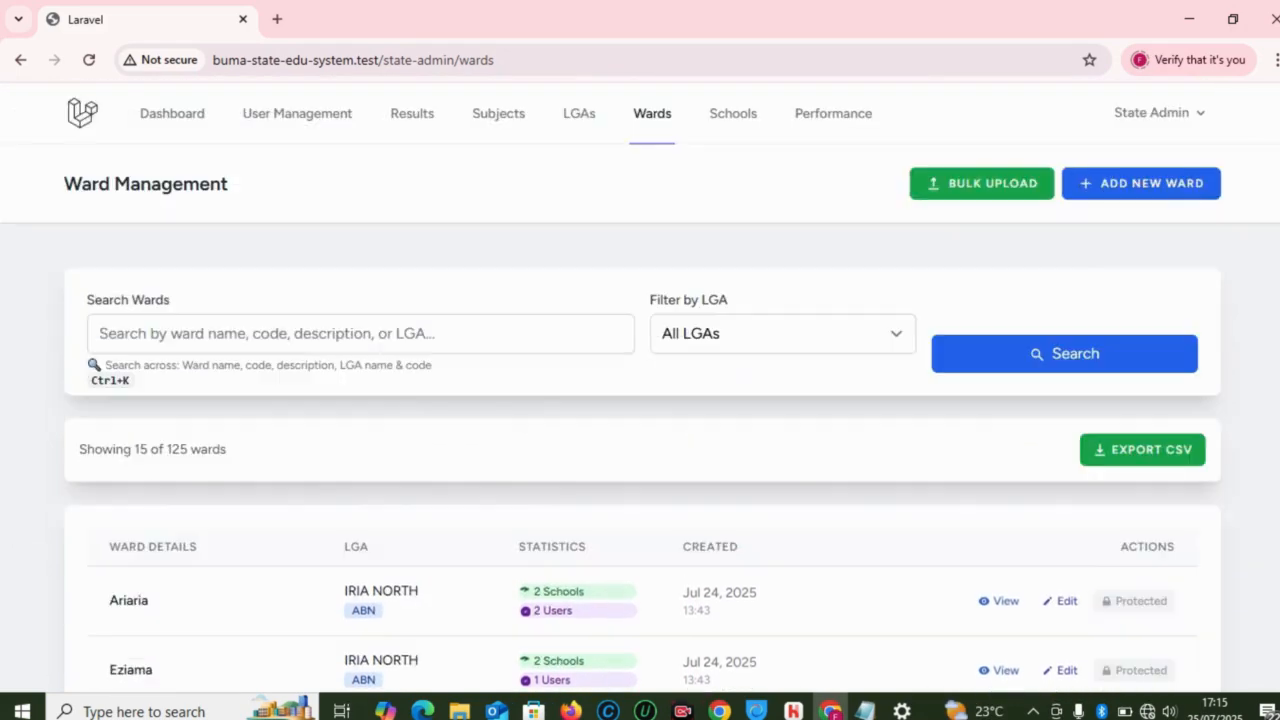
{"action": "left_click", "coordinate": [597, 130]}
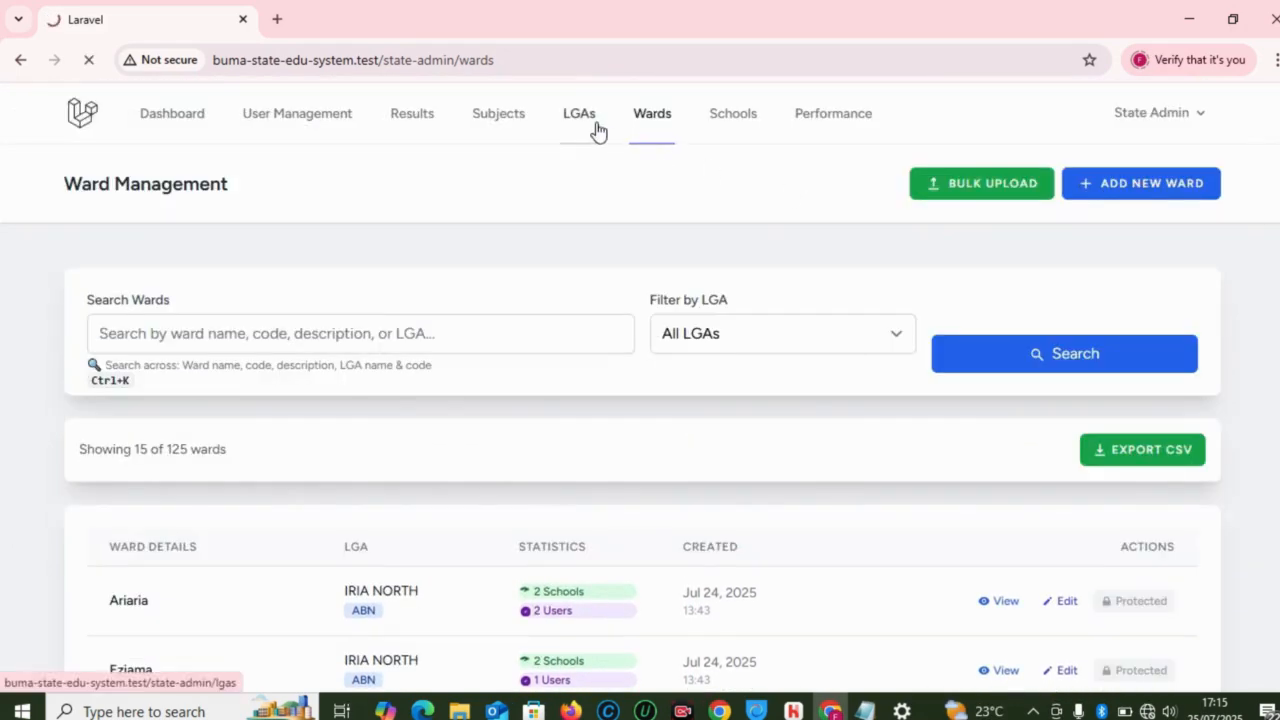
{"action": "left_click", "coordinate": [512, 127]}
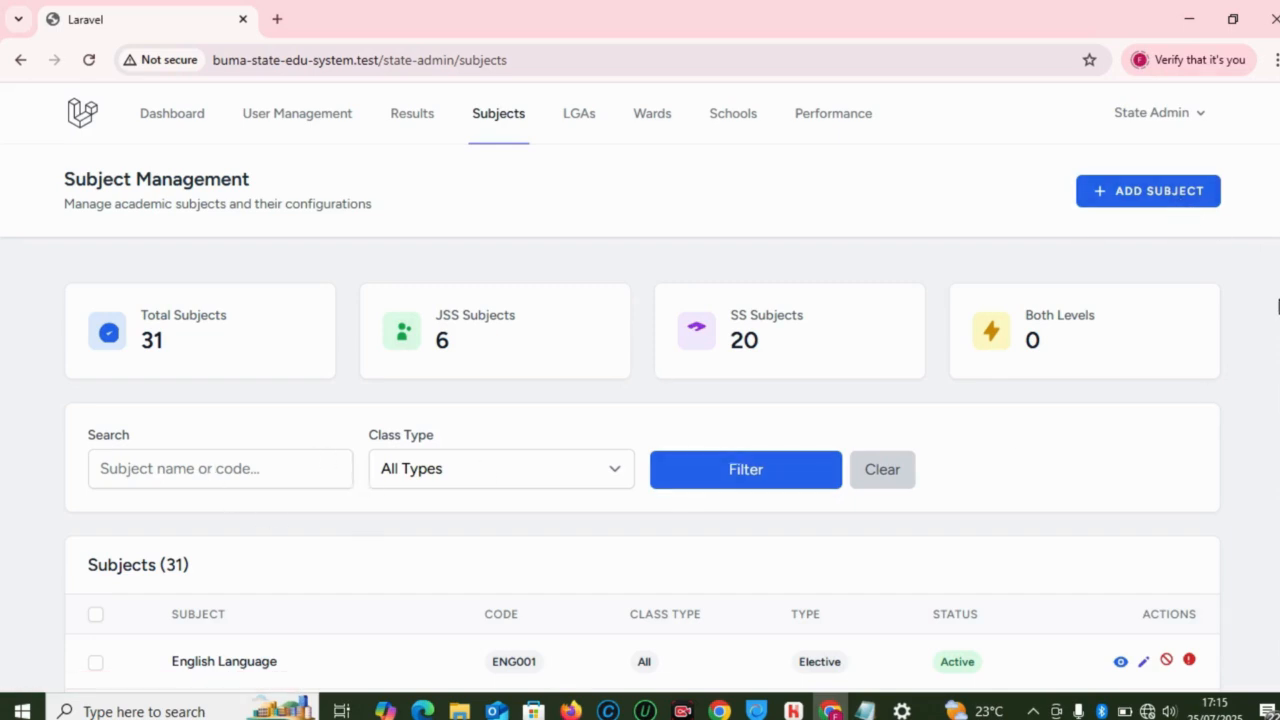
{"action": "scroll", "coordinate": [1165, 312], "scroll_direction": "down", "scroll_amount": 3}
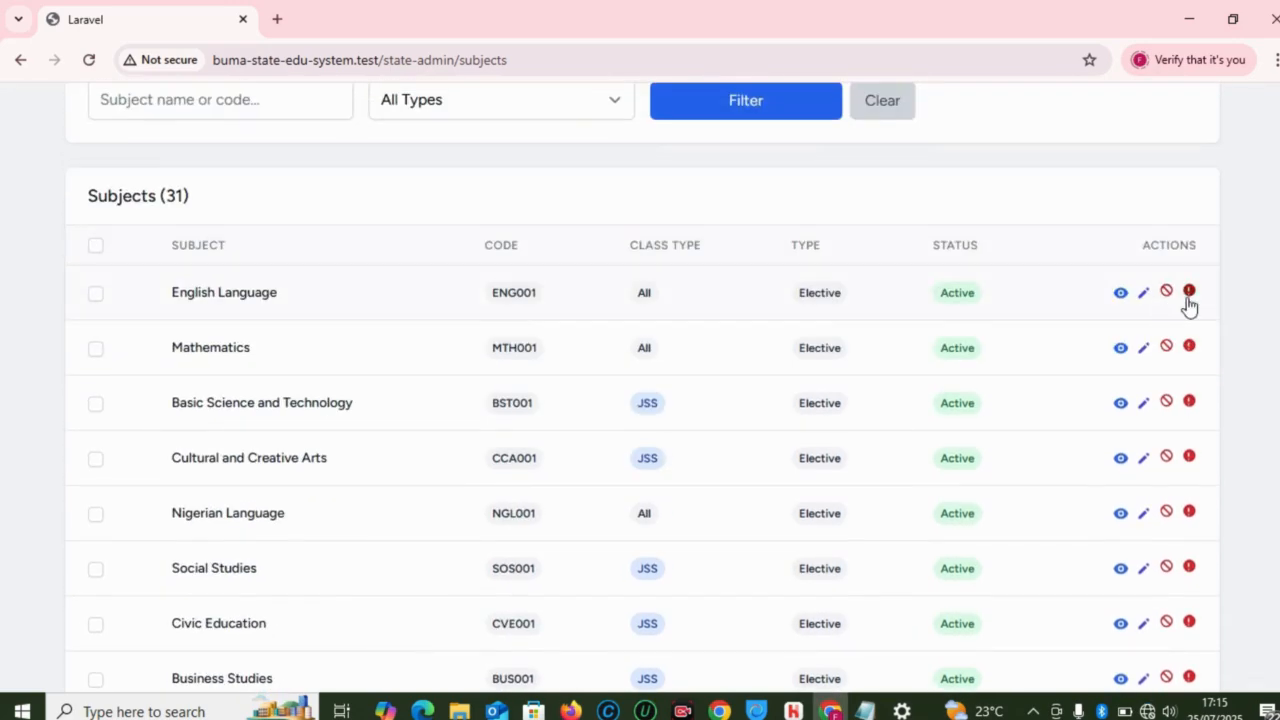
{"action": "scroll", "coordinate": [1278, 152], "scroll_direction": "up", "scroll_amount": 3}
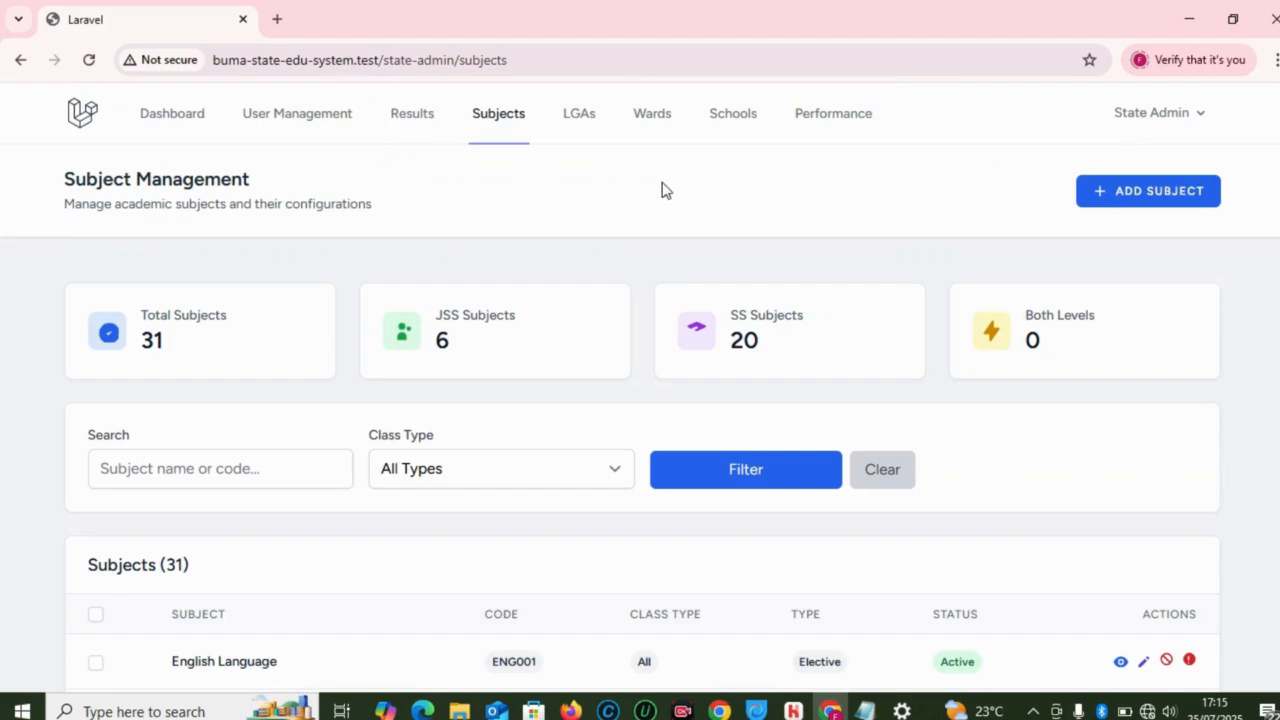
{"action": "left_click", "coordinate": [408, 131]}
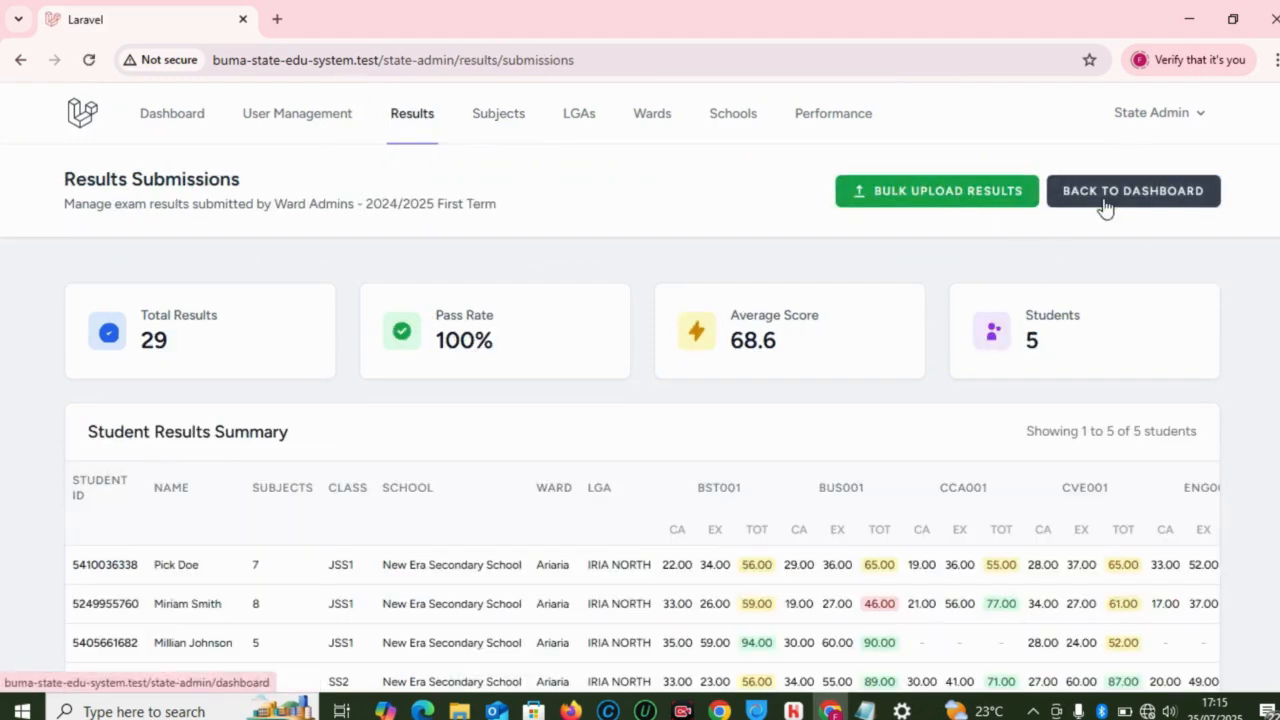
Step: Open User Management and scroll through the 17 users: 5 LGA and 12 ward admins
{"action": "left_click", "coordinate": [280, 140]}
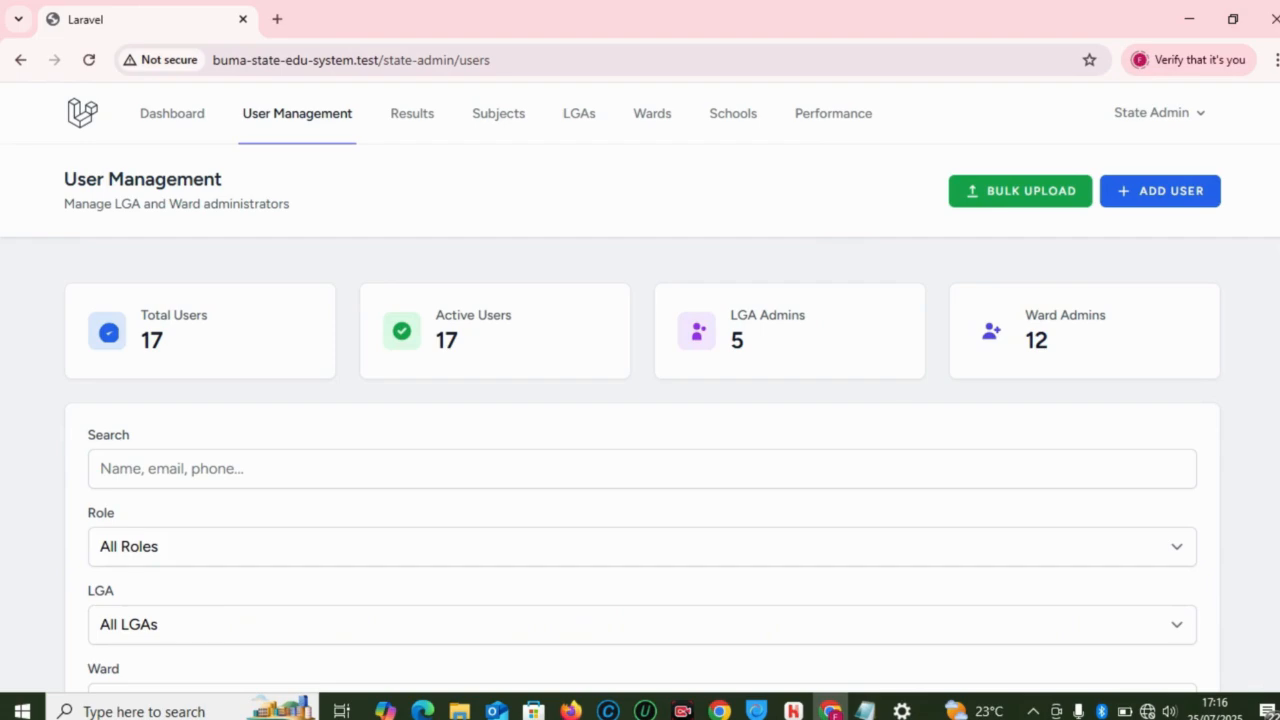
{"action": "scroll", "coordinate": [640, 400], "scroll_direction": "down", "scroll_amount": 6}
{"action": "scroll", "coordinate": [640, 400], "scroll_direction": "up", "scroll_amount": 3}
{"action": "scroll", "coordinate": [640, 400], "scroll_direction": "down", "scroll_amount": 10}
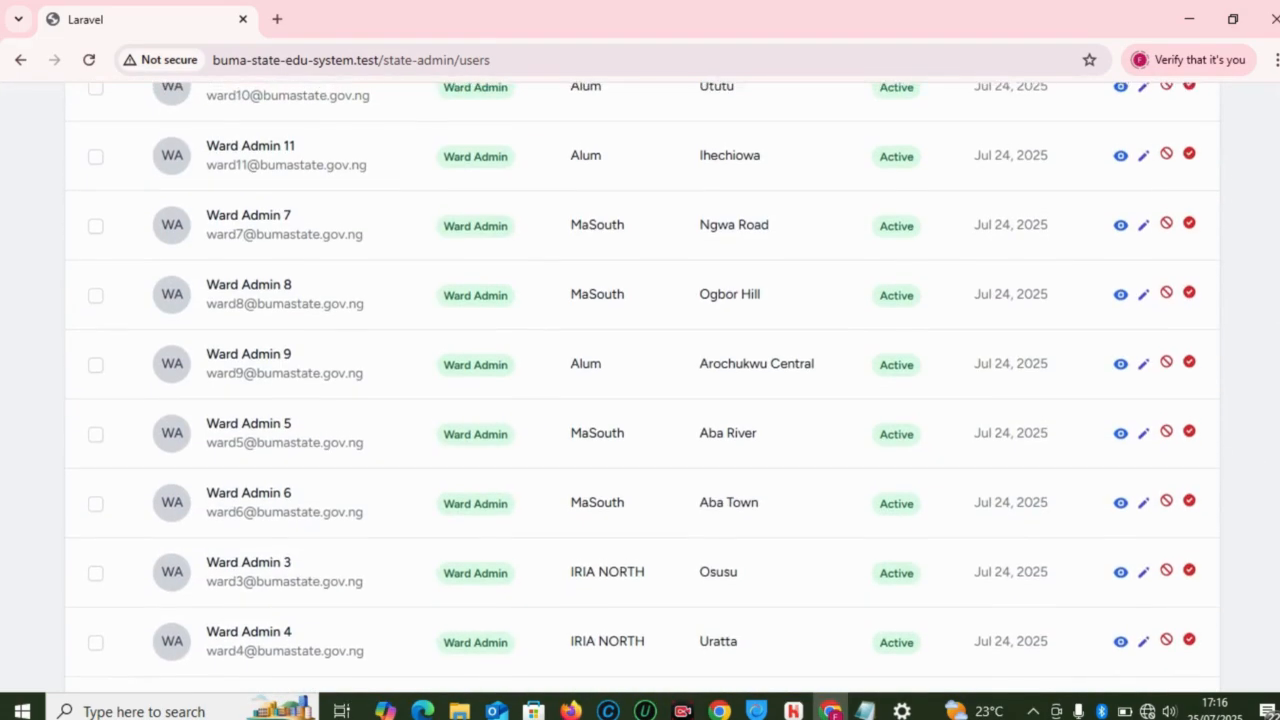
{"action": "scroll", "coordinate": [1270, 349], "scroll_direction": "down", "scroll_amount": 3}
{"action": "scroll", "coordinate": [1270, 349], "scroll_direction": "up", "scroll_amount": 15}
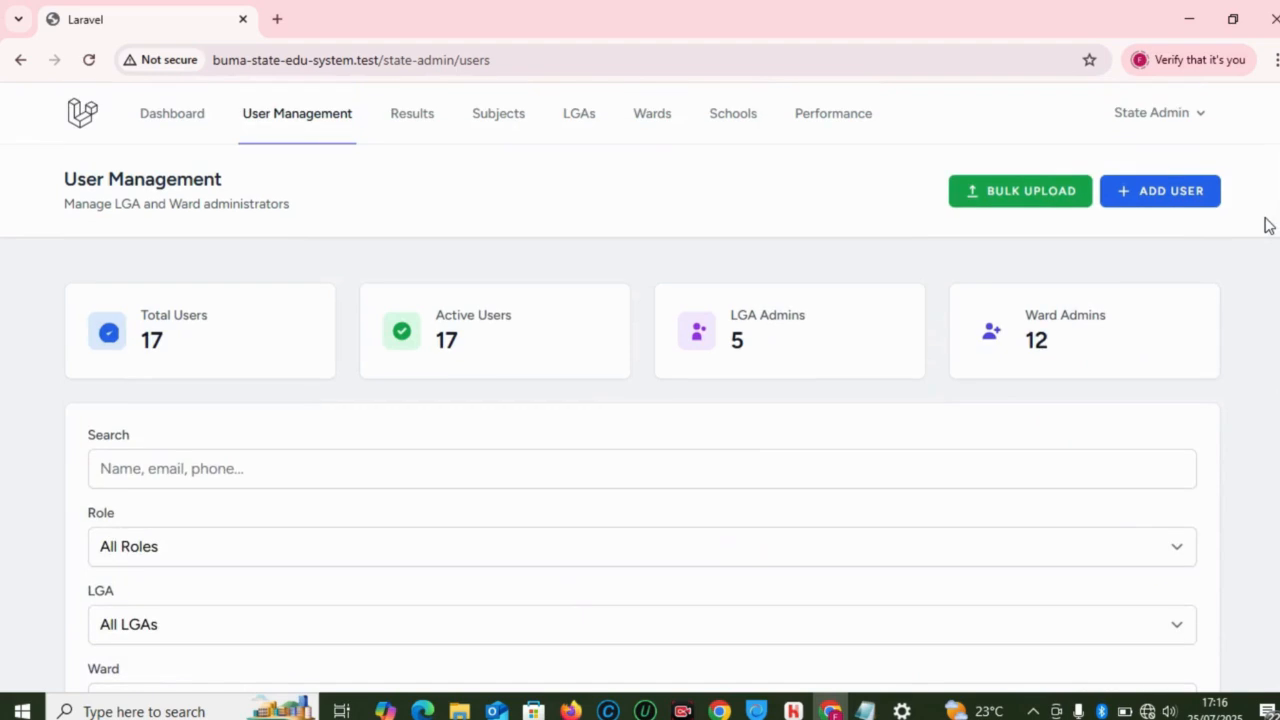
Step: Open the Performance overview and highlight the top-ranked student's name in the Top 10 table
{"action": "left_click", "coordinate": [833, 117]}
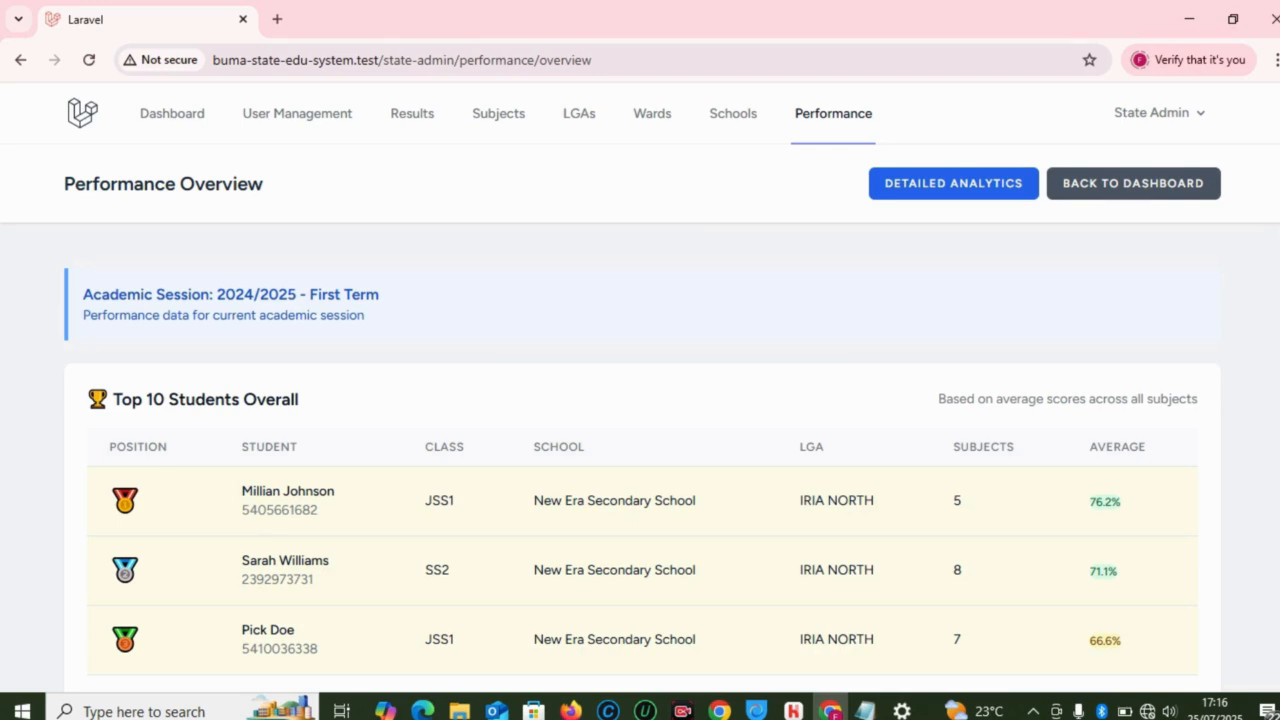
{"action": "scroll", "coordinate": [640, 388], "scroll_direction": "down", "scroll_amount": 1}
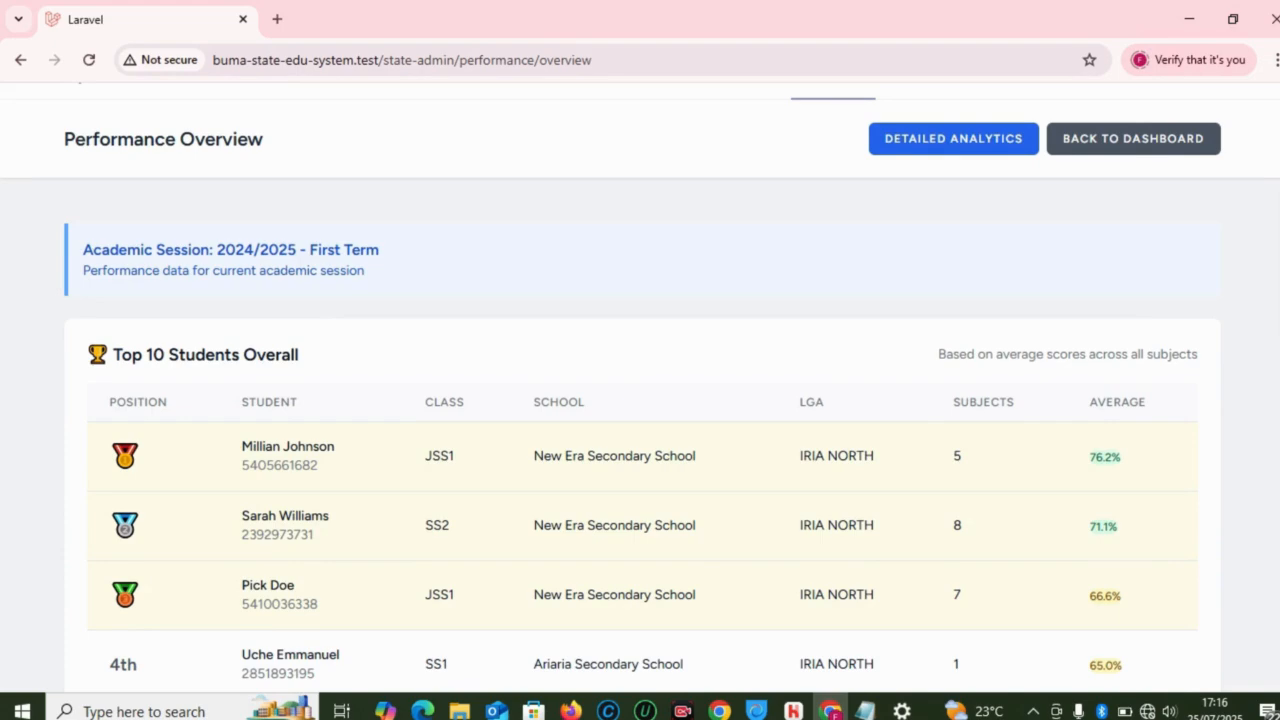
{"action": "scroll", "coordinate": [640, 386], "scroll_direction": "down", "scroll_amount": 2}
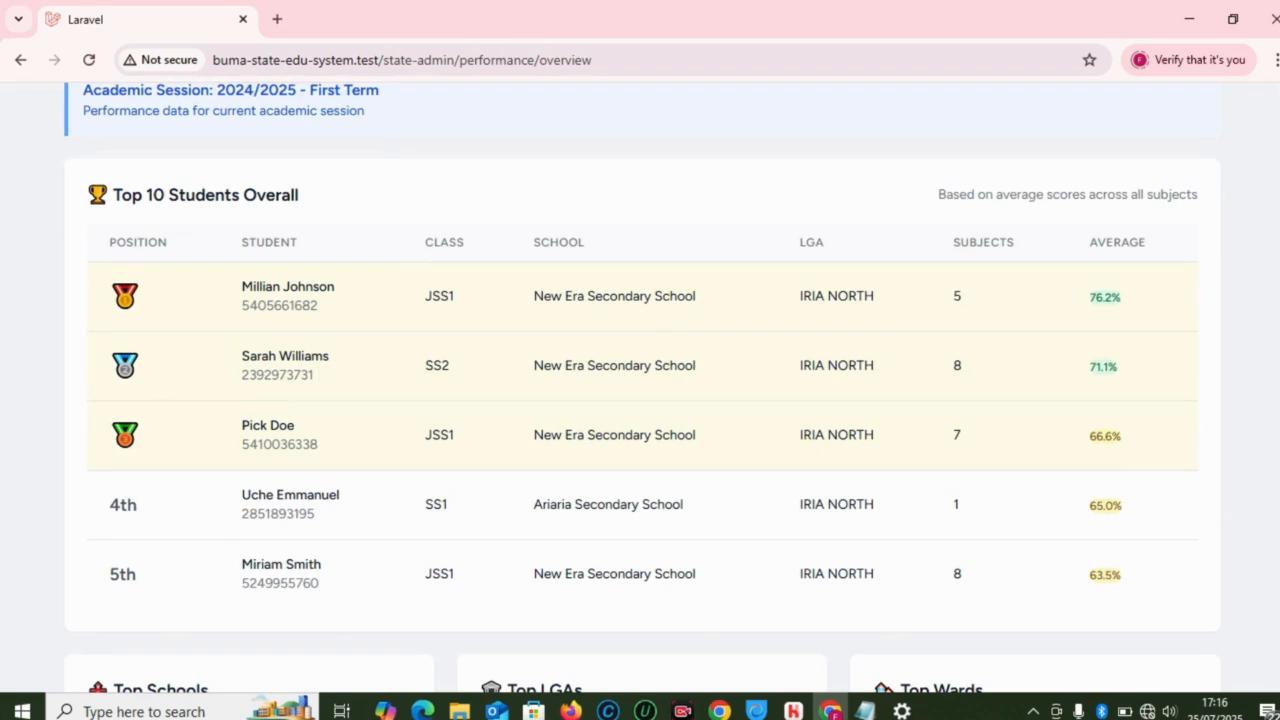
{"action": "scroll", "coordinate": [640, 388], "scroll_direction": "up", "scroll_amount": 2}
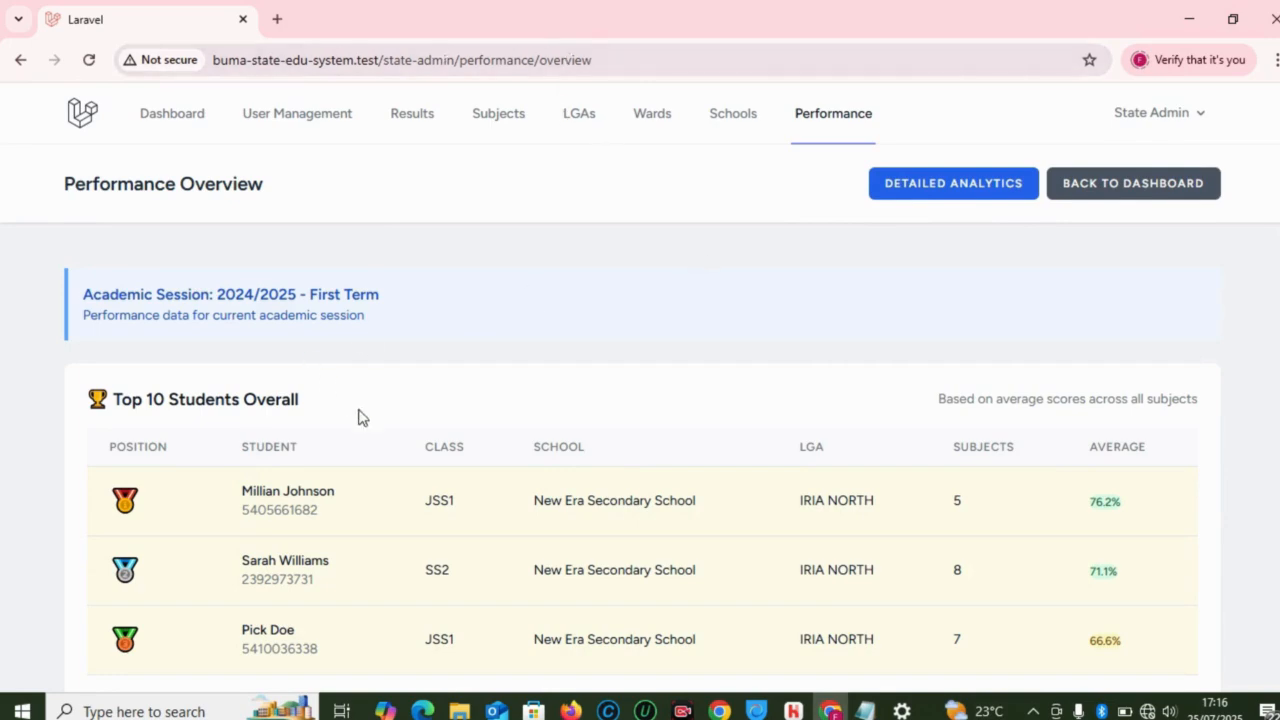
{"action": "scroll", "coordinate": [640, 388], "scroll_direction": "down", "scroll_amount": 3}
{"action": "scroll", "coordinate": [640, 388], "scroll_direction": "up", "scroll_amount": 1}
{"action": "scroll", "coordinate": [635, 356], "scroll_direction": "down", "scroll_amount": 1}
{"action": "scroll", "coordinate": [635, 356], "scroll_direction": "up", "scroll_amount": 1}
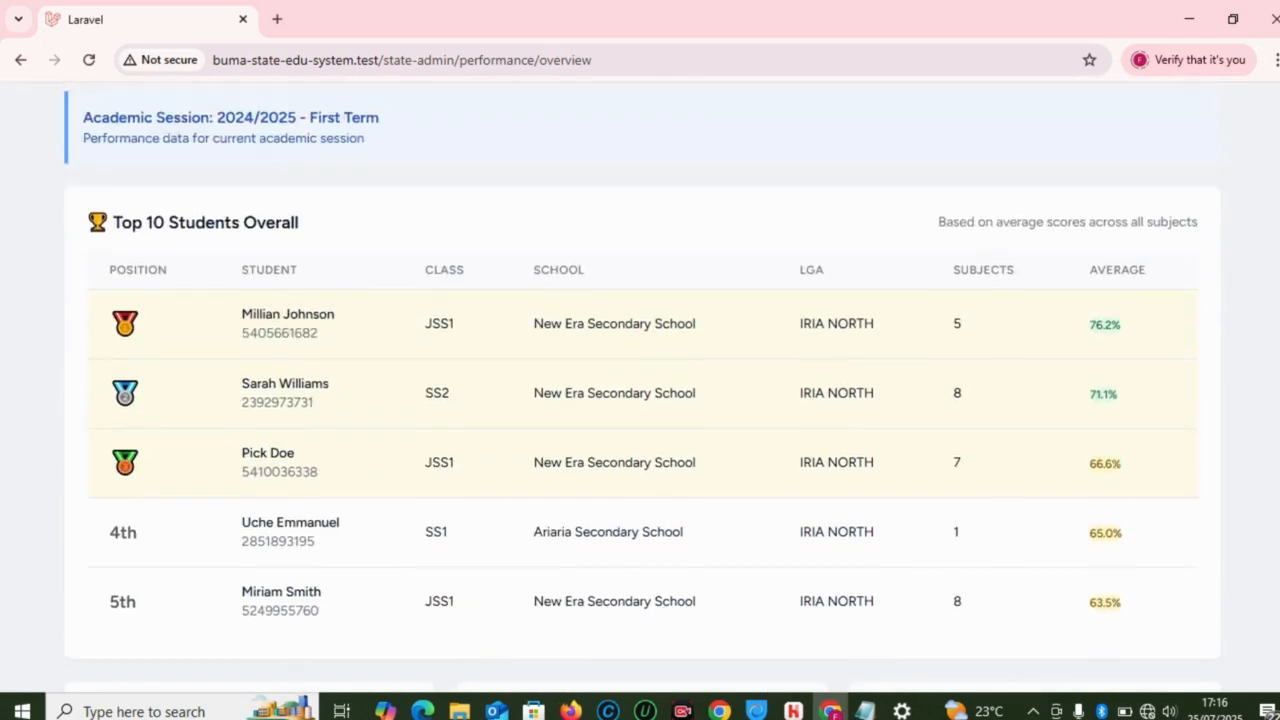
{"action": "left_click_drag", "start_coordinate": [237, 318], "coordinate": [363, 323]}
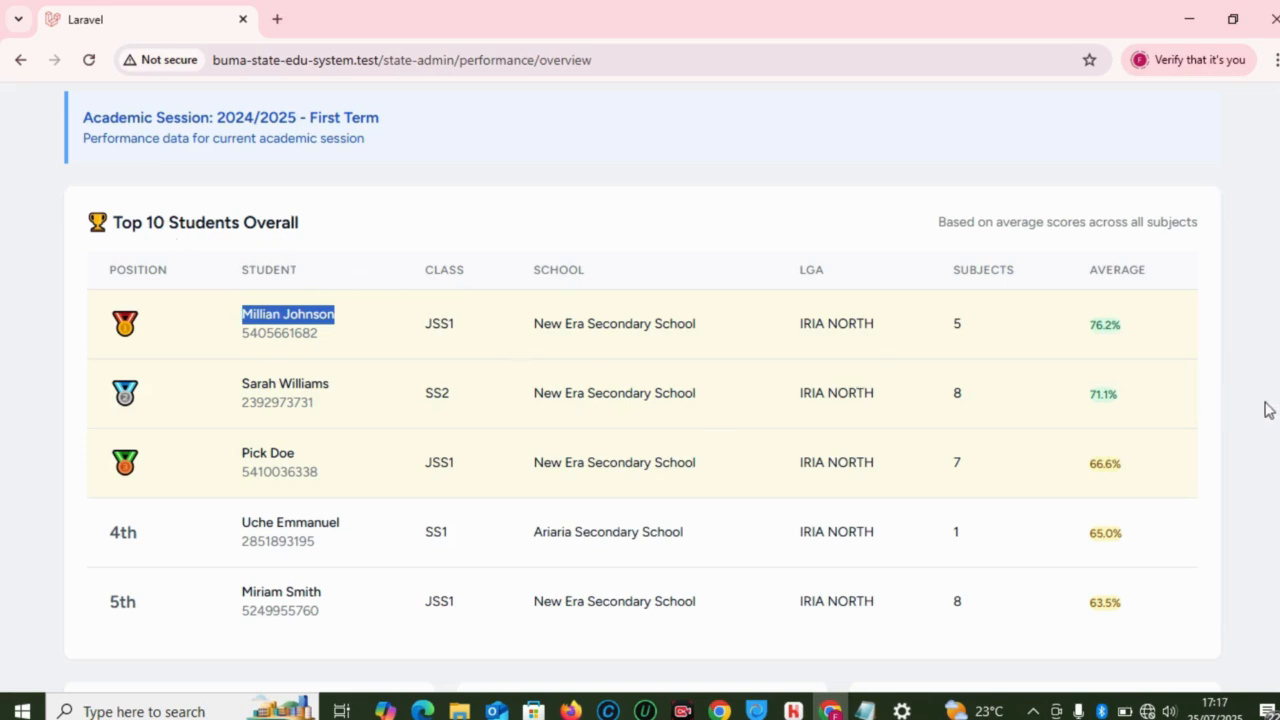
Step: Scroll through the Top Schools, Top LGAs and Top Wards cards
{"action": "scroll", "coordinate": [642, 387], "scroll_direction": "down", "scroll_amount": 3}
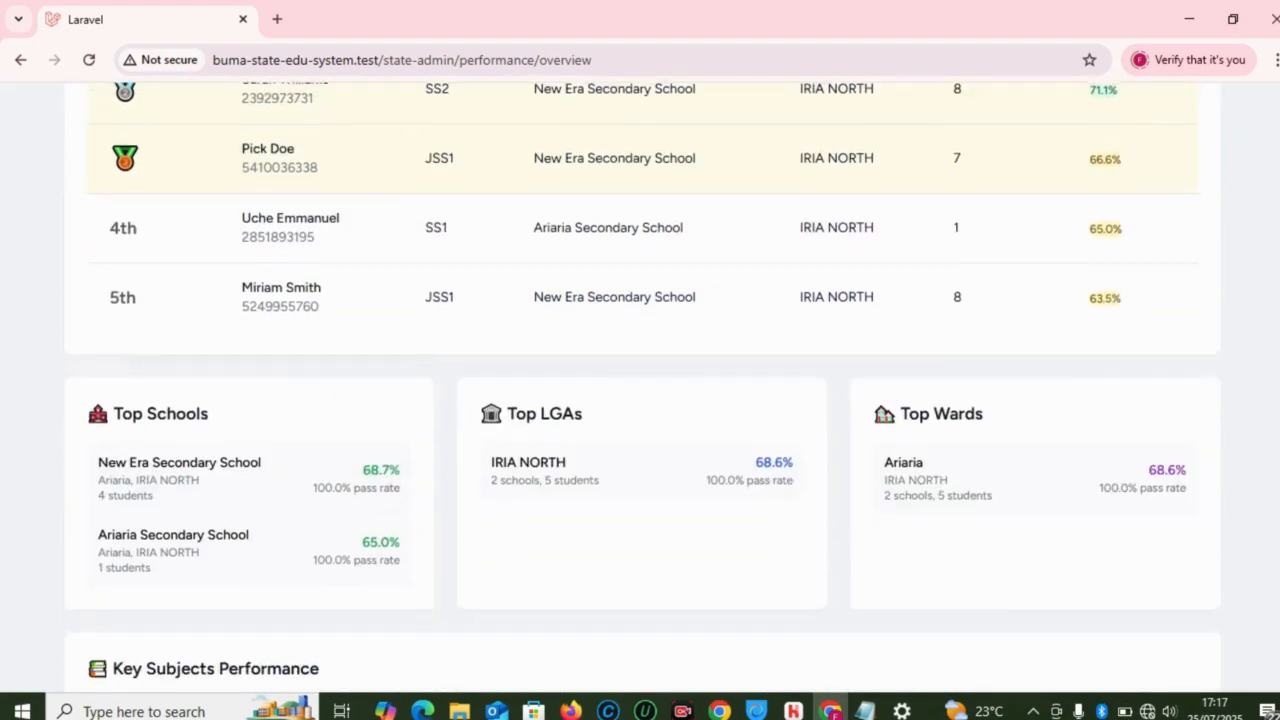
{"action": "scroll", "coordinate": [642, 387], "scroll_direction": "down", "scroll_amount": 2}
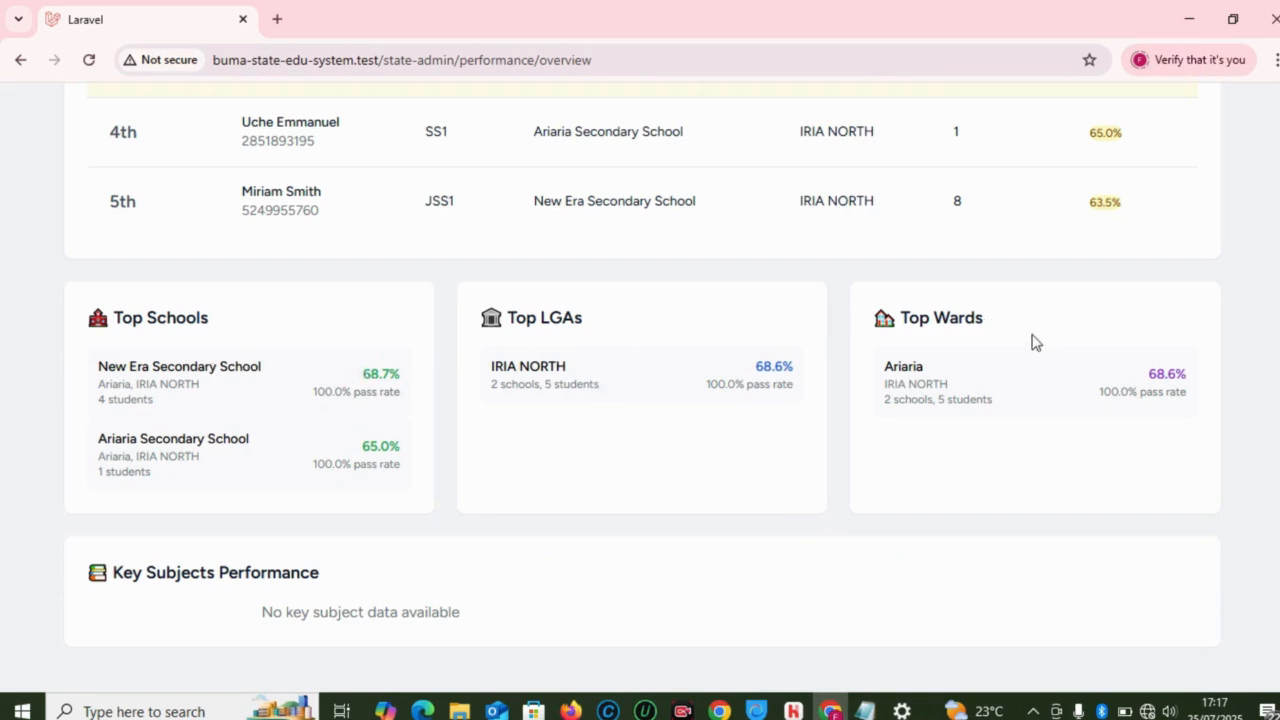
{"action": "scroll", "coordinate": [1272, 290], "scroll_direction": "up", "scroll_amount": 6}
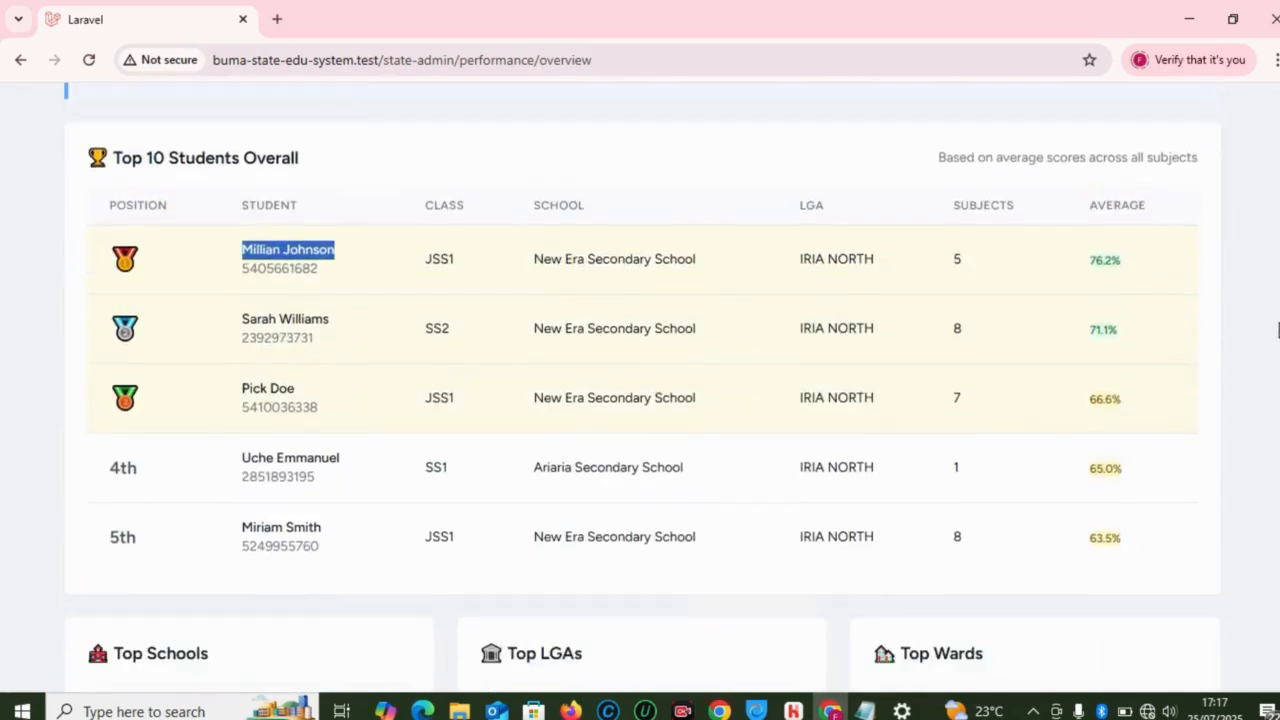
{"action": "scroll", "coordinate": [640, 400], "scroll_direction": "down", "scroll_amount": 1}
{"action": "scroll", "coordinate": [640, 400], "scroll_direction": "up", "scroll_amount": 1}
Step: Filter Detailed Analytics to Aguata LGA, Achina ward, all schools and JSS1, and apply
{"action": "left_click", "coordinate": [920, 192]}
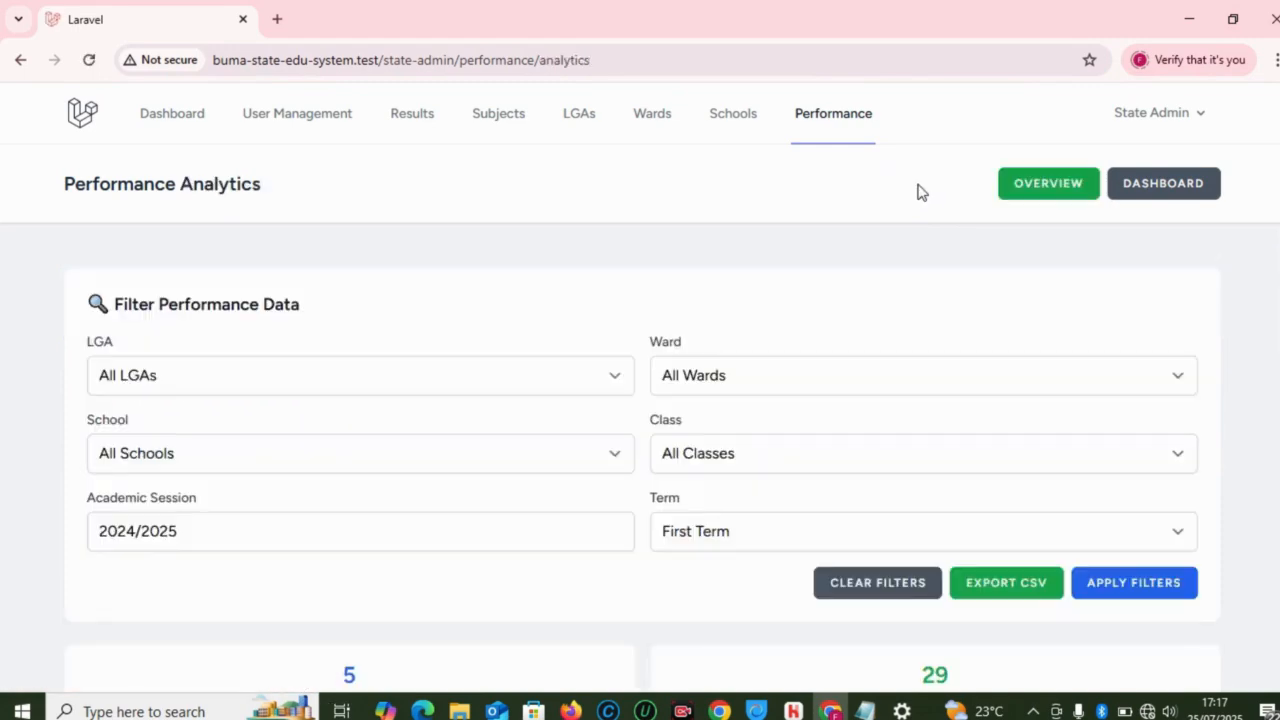
{"action": "left_click", "coordinate": [289, 389]}
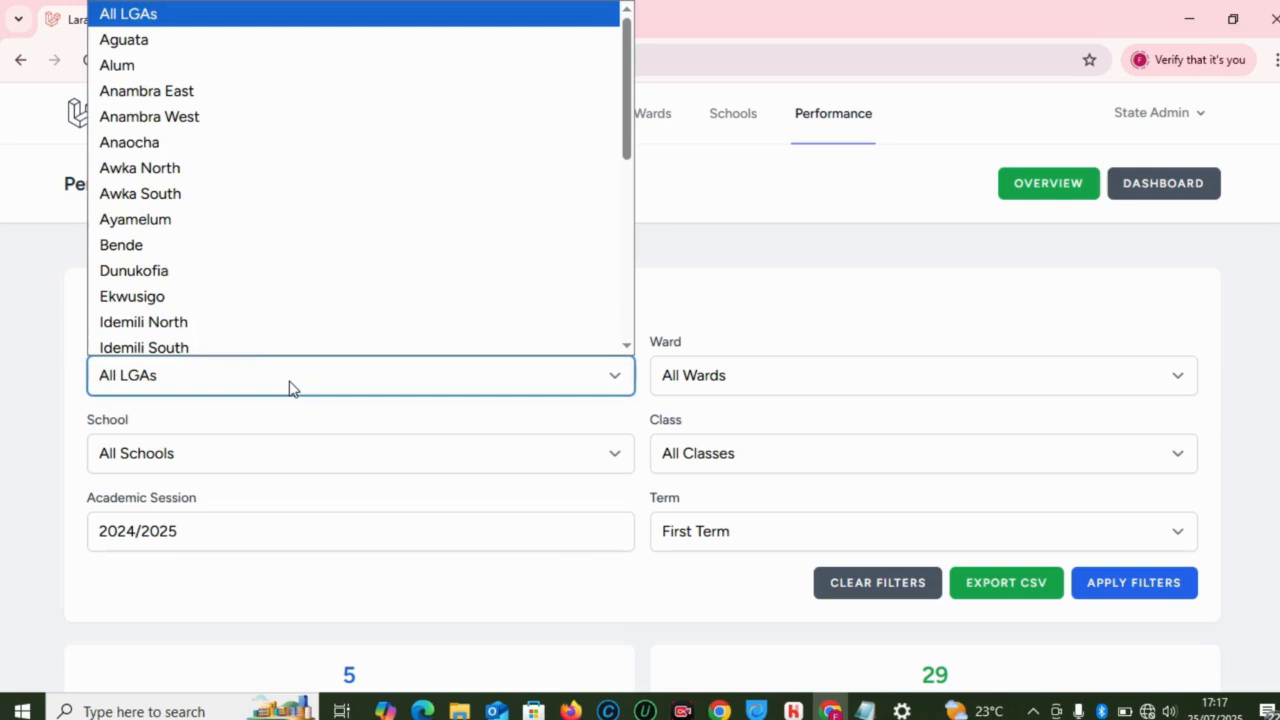
{"action": "left_click", "coordinate": [154, 36]}
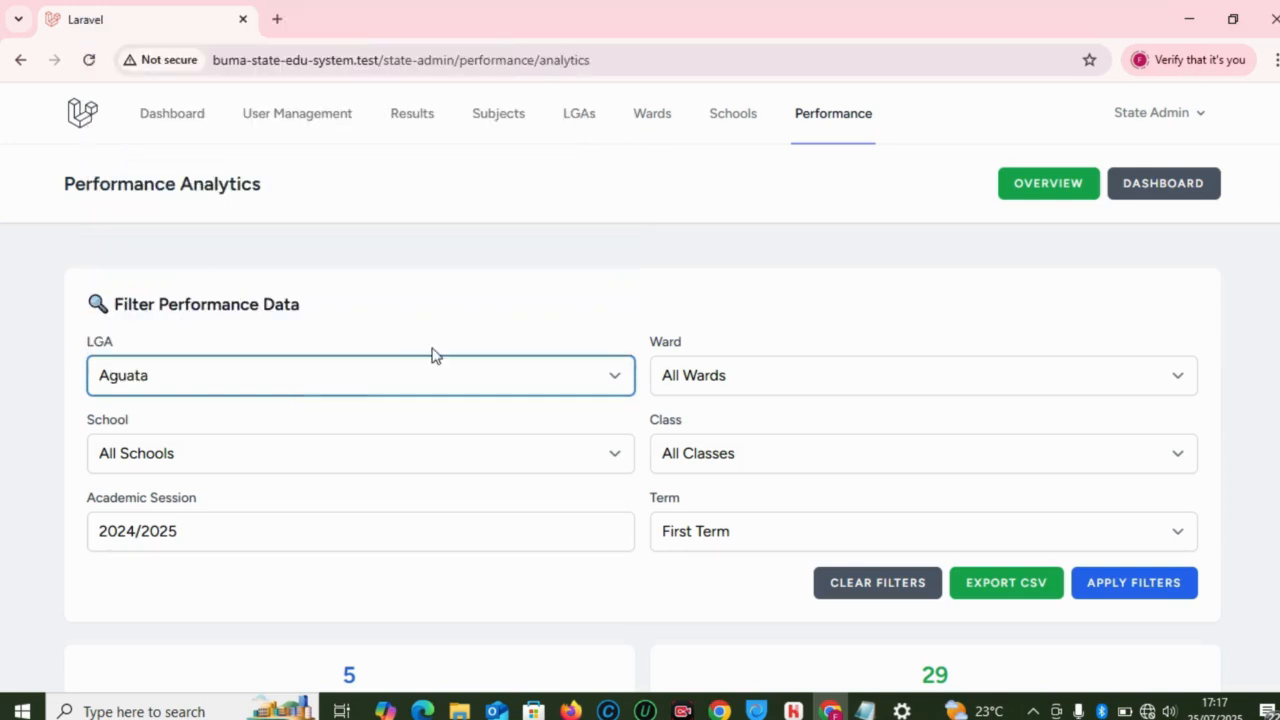
{"action": "left_click", "coordinate": [736, 376]}
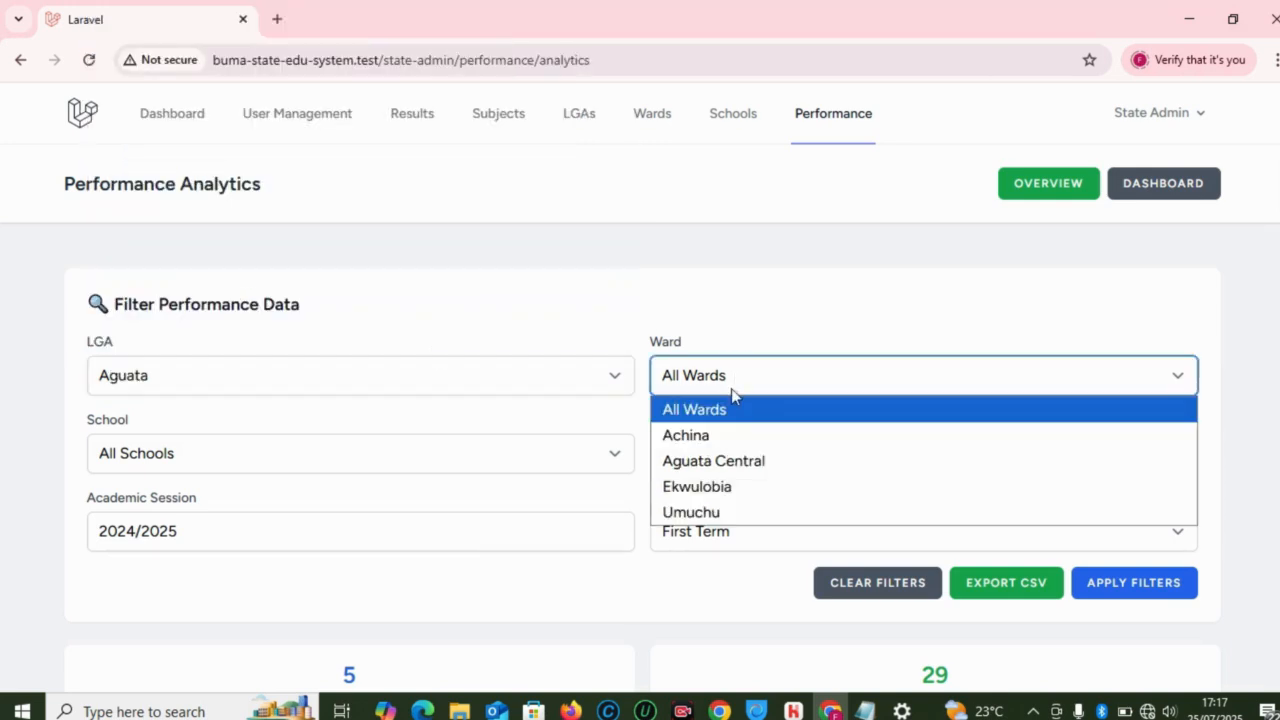
{"action": "left_click", "coordinate": [711, 436]}
{"action": "left_click", "coordinate": [499, 462]}
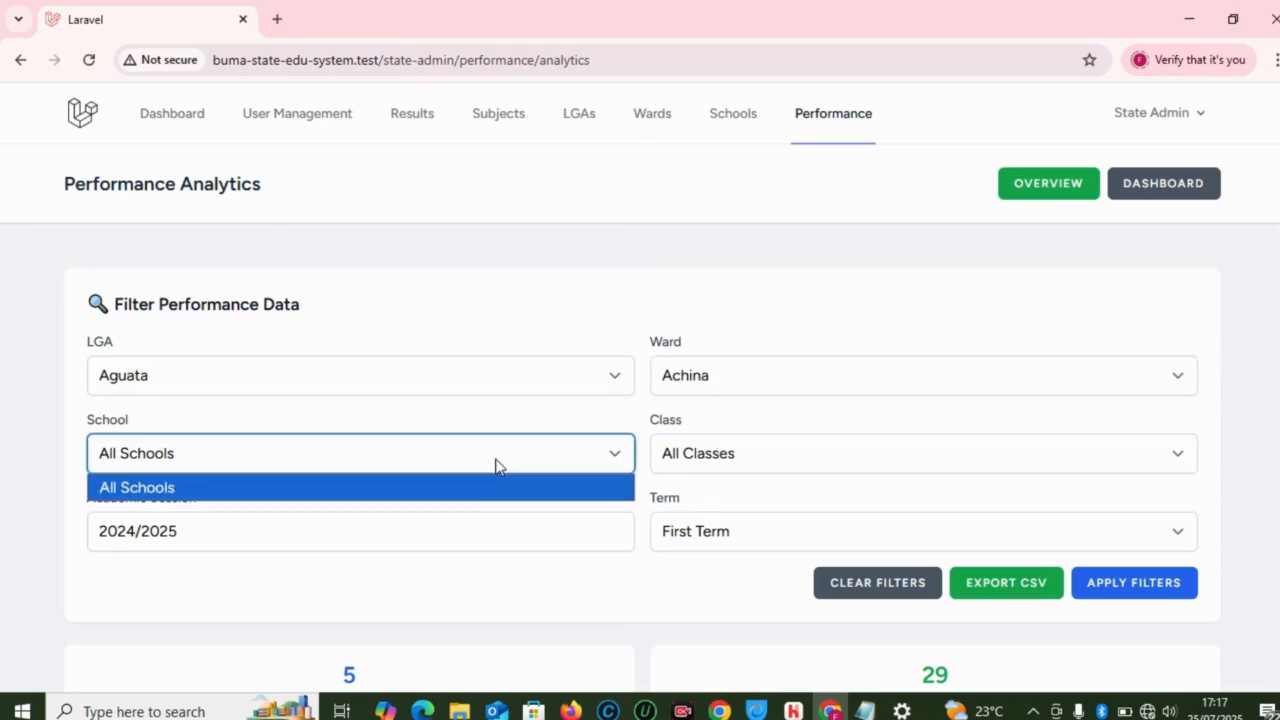
{"action": "left_click", "coordinate": [273, 486]}
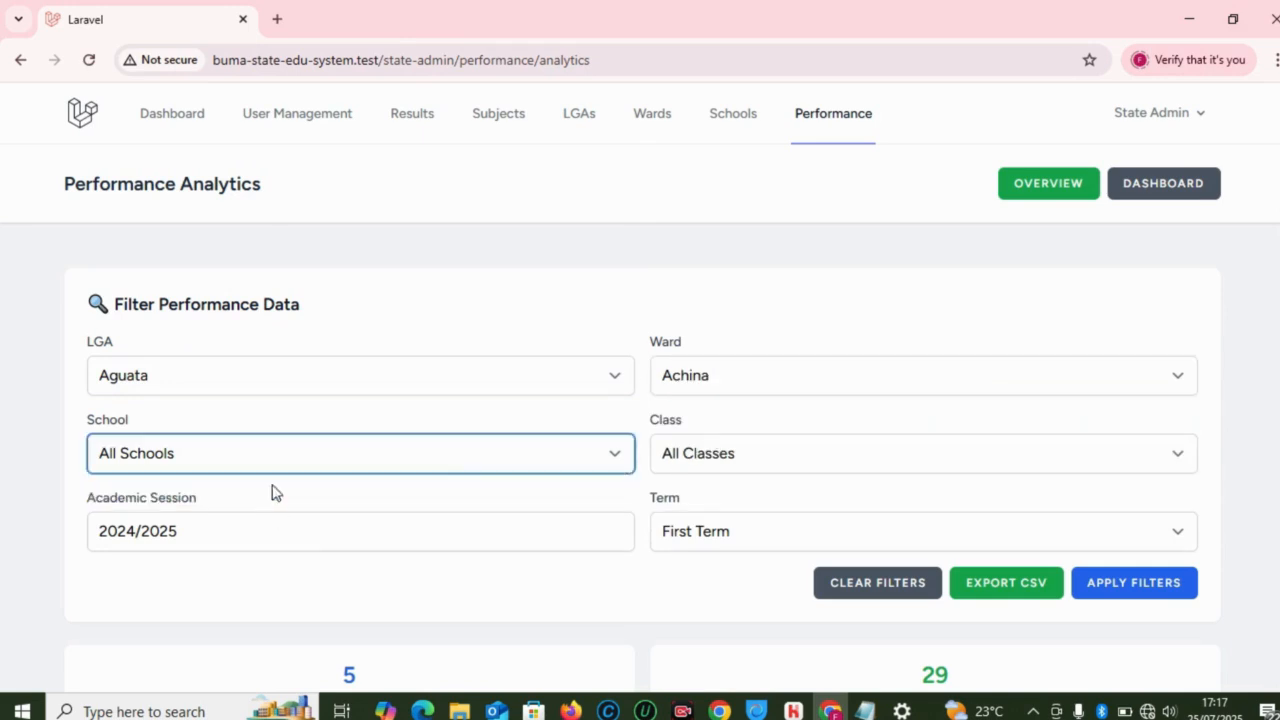
{"action": "left_click", "coordinate": [710, 452]}
{"action": "left_click", "coordinate": [689, 513]}
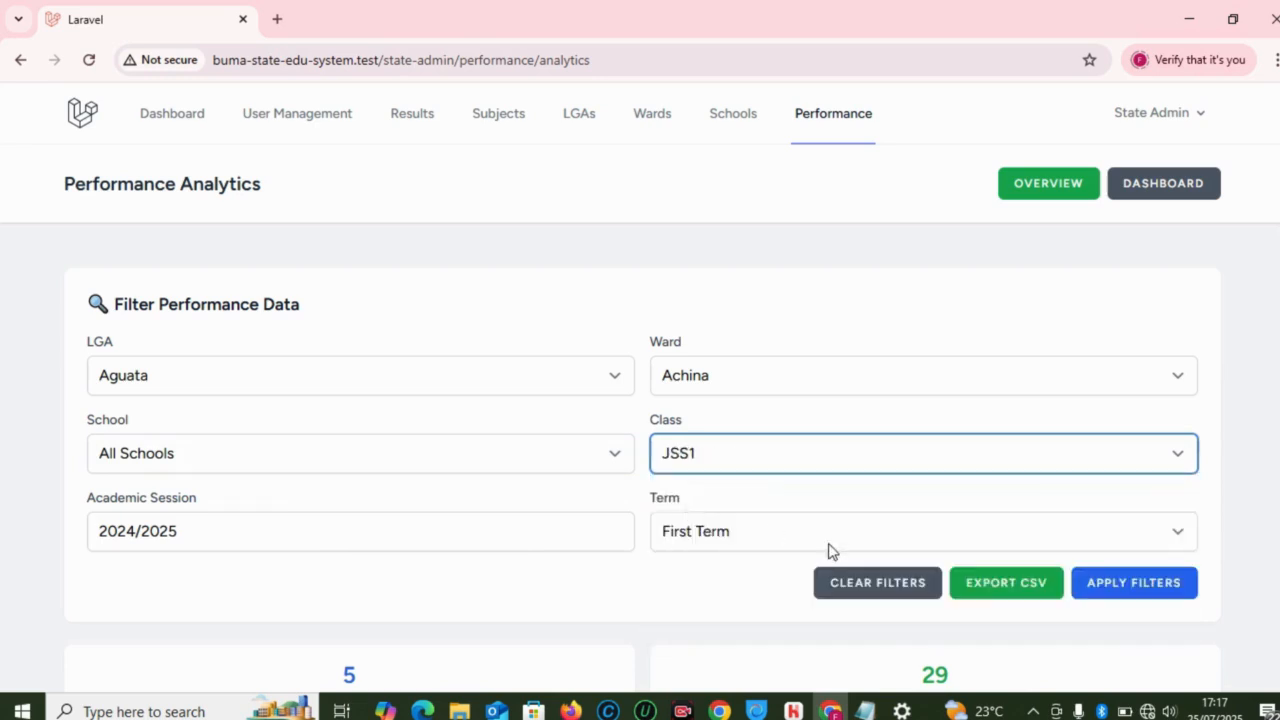
{"action": "left_click", "coordinate": [1130, 584]}
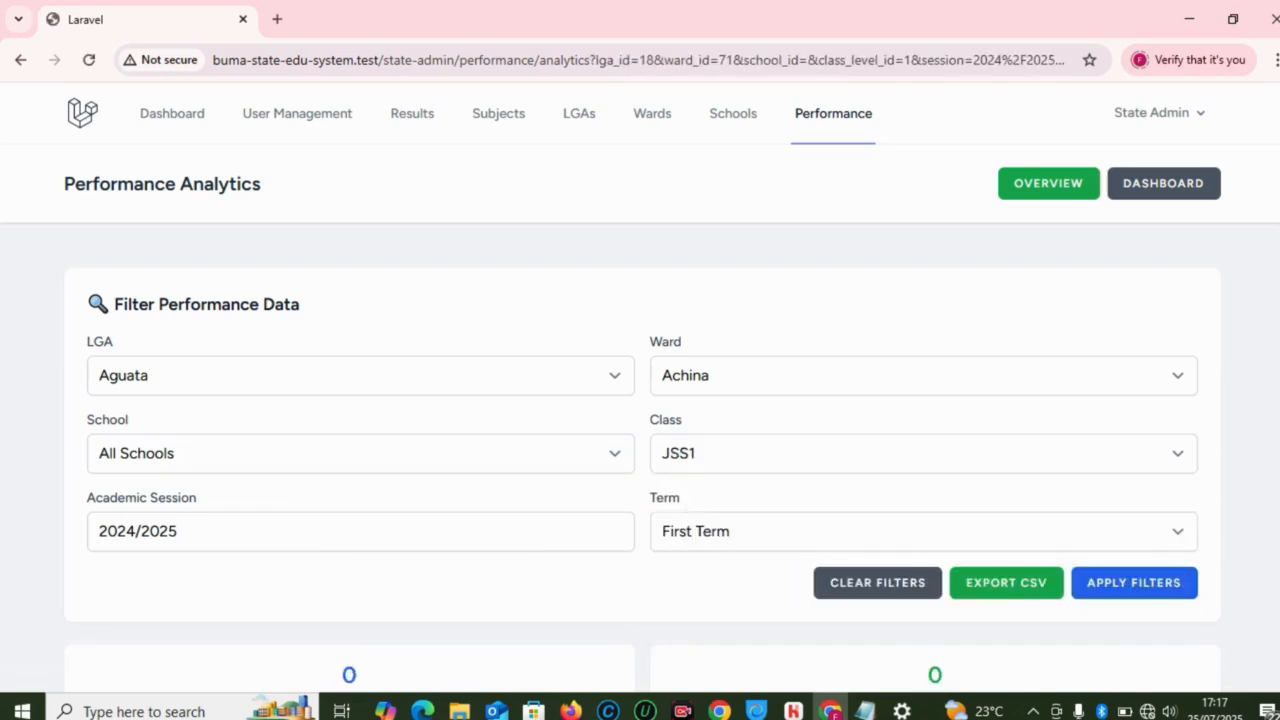
Step: Review the 0-student, 0.0% results, then reopen the LGA dropdown to change it
{"action": "scroll", "coordinate": [640, 400], "scroll_direction": "down", "scroll_amount": 5}
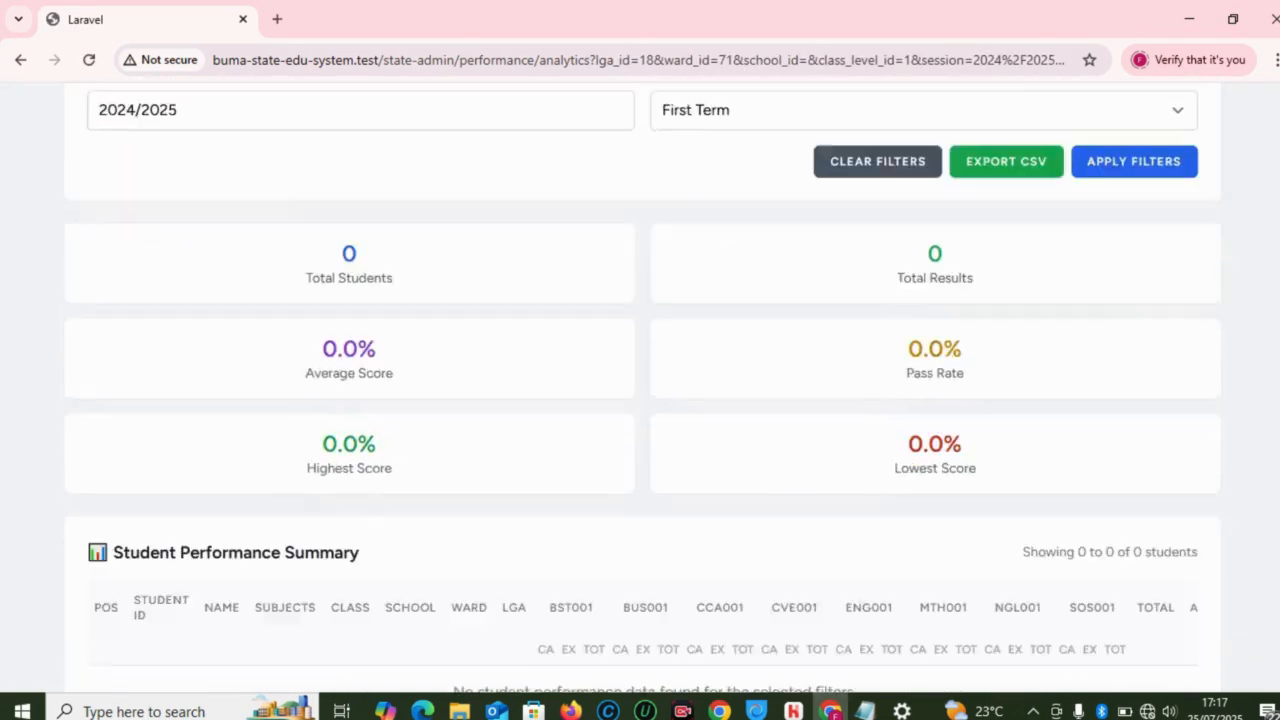
{"action": "scroll", "coordinate": [640, 400], "scroll_direction": "down", "scroll_amount": 1}
{"action": "scroll", "coordinate": [640, 400], "scroll_direction": "up", "scroll_amount": 4}
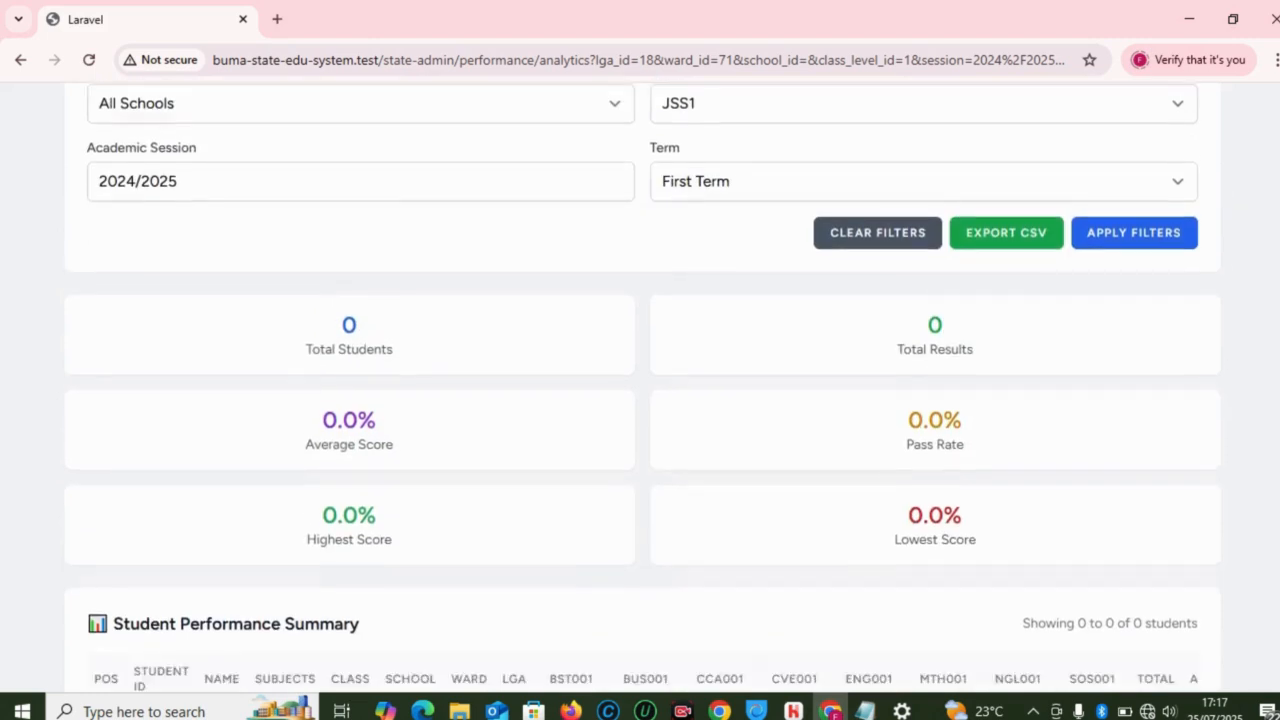
{"action": "scroll", "coordinate": [640, 400], "scroll_direction": "down", "scroll_amount": 1}
{"action": "scroll", "coordinate": [640, 400], "scroll_direction": "down", "scroll_amount": 1}
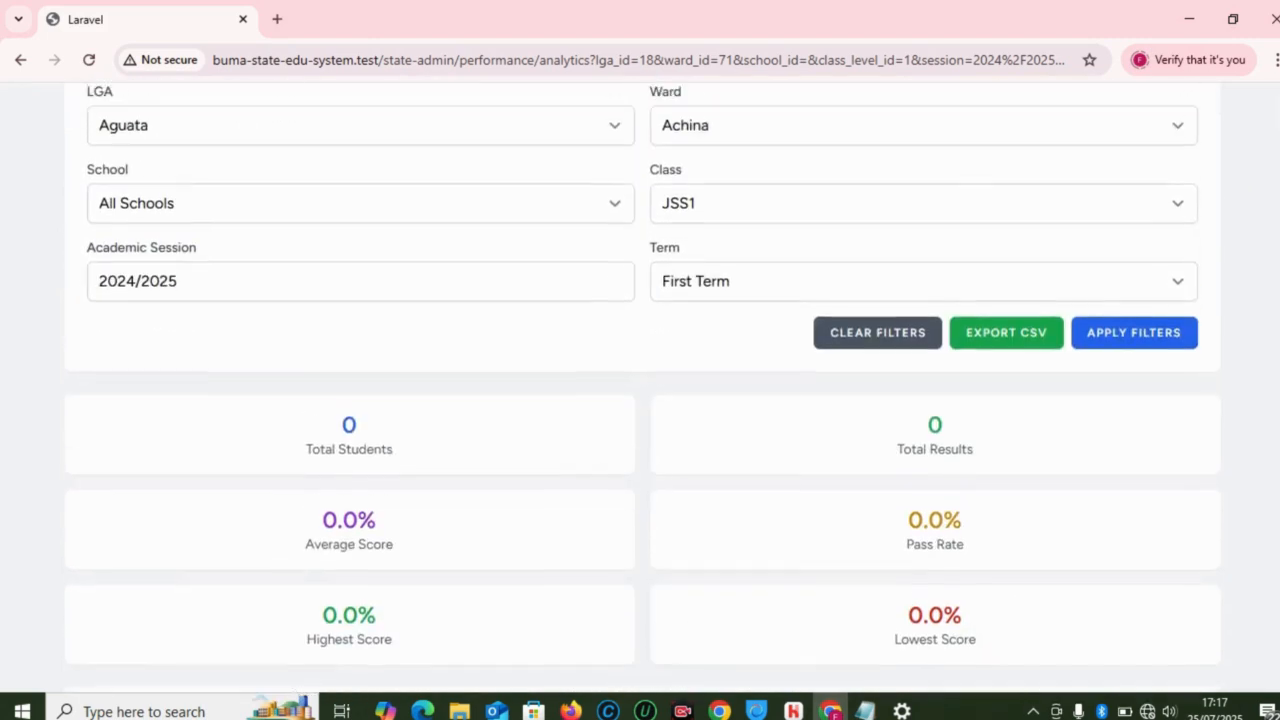
{"action": "scroll", "coordinate": [640, 400], "scroll_direction": "up", "scroll_amount": 2}
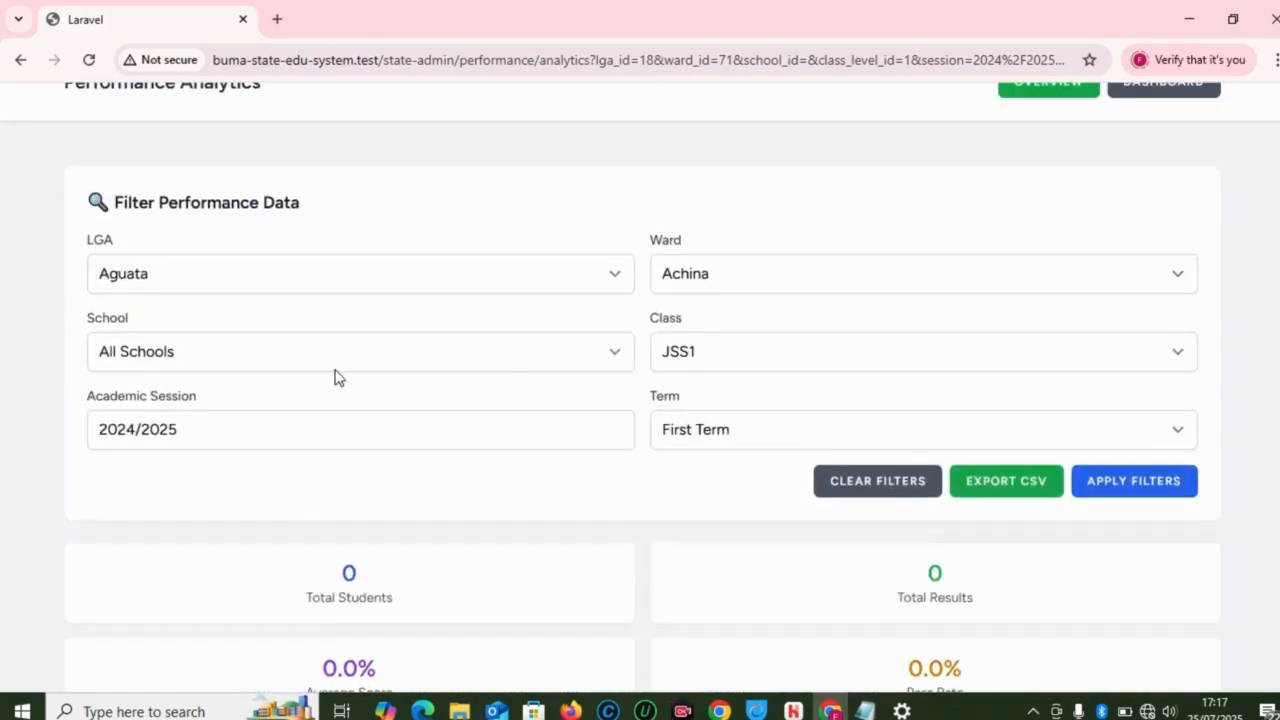
{"action": "left_click", "coordinate": [189, 277]}
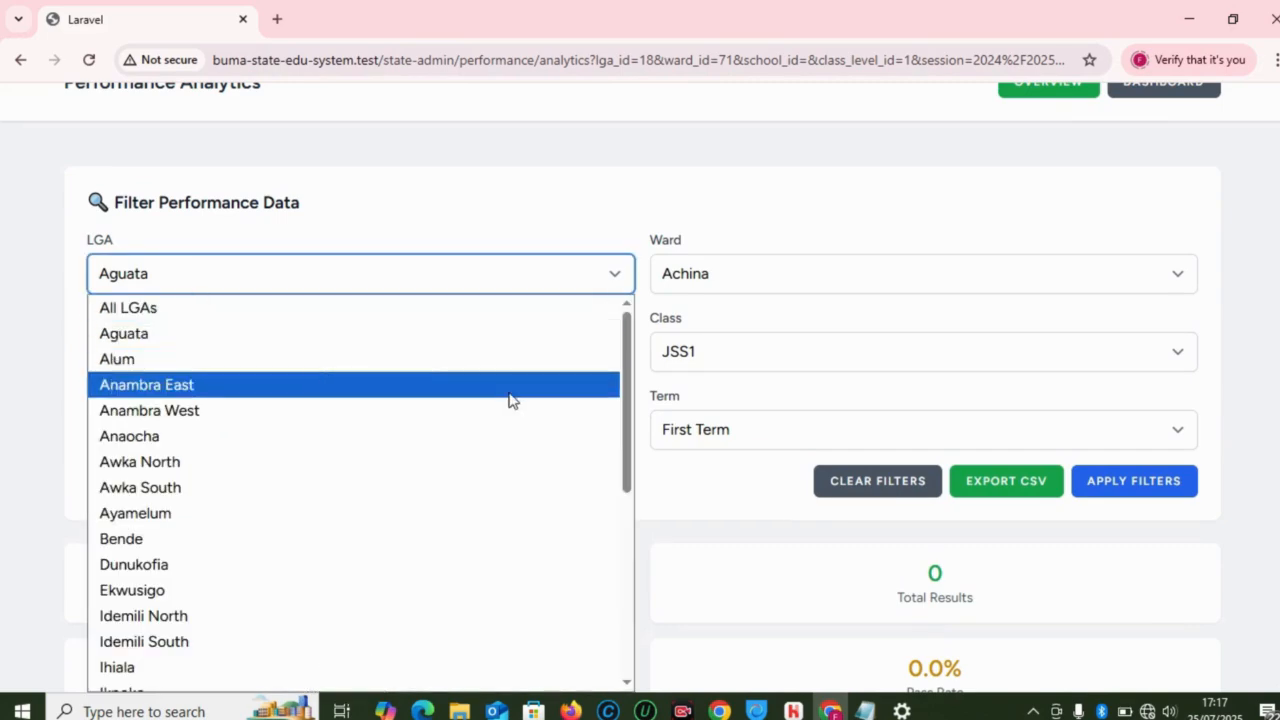
Step: Set the LGA filter to IRIA NORTH and the ward to Ariaria
{"action": "left_click_drag", "start_coordinate": [631, 429], "coordinate": [641, 570]}
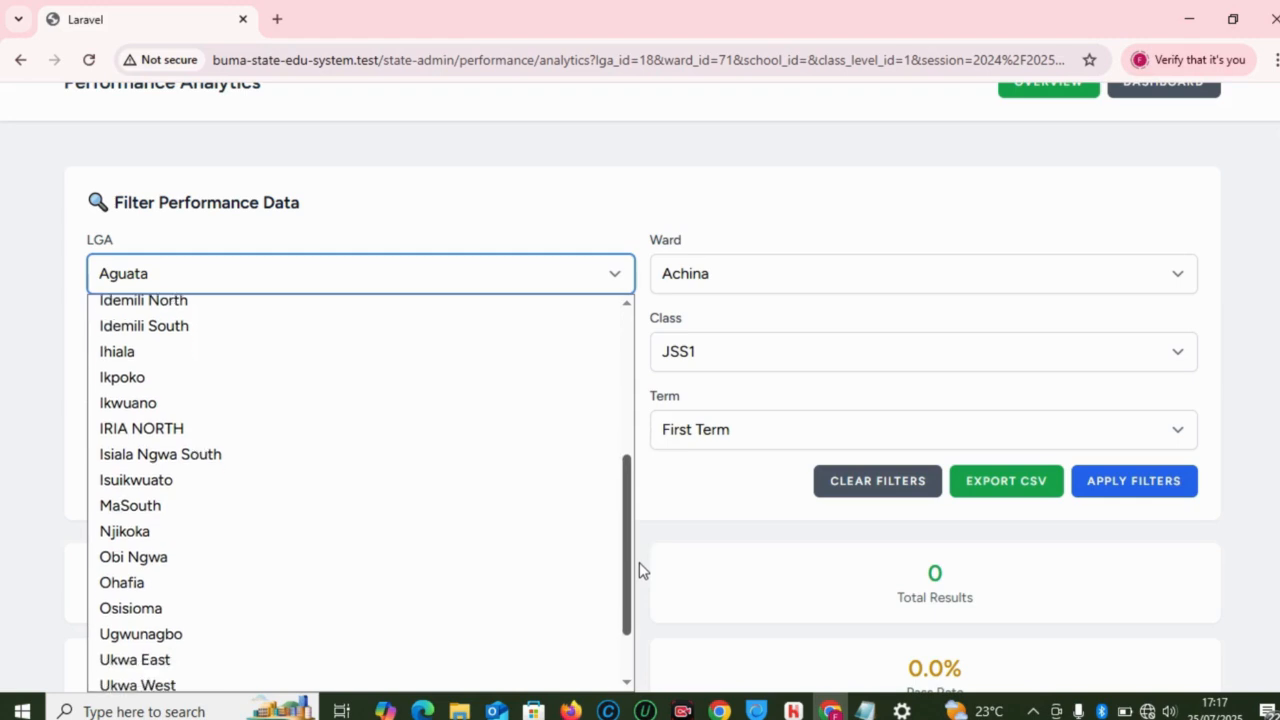
{"action": "left_click", "coordinate": [258, 436]}
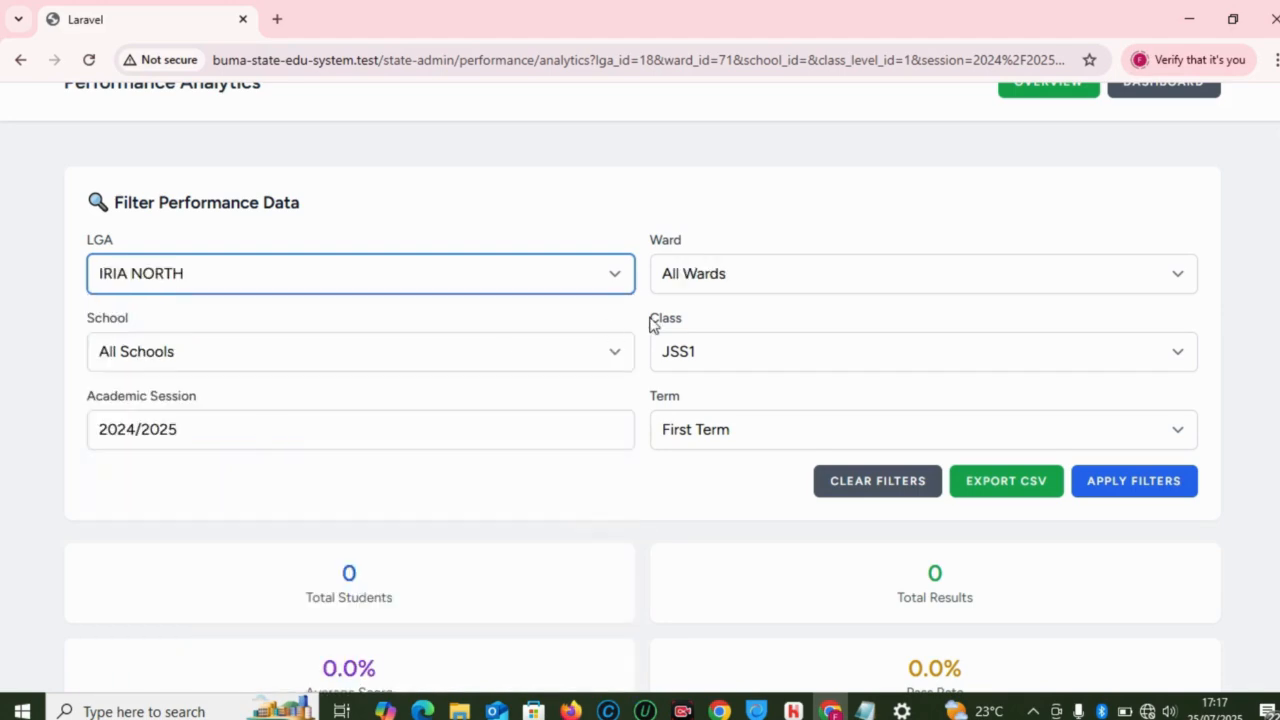
{"action": "left_click", "coordinate": [873, 280]}
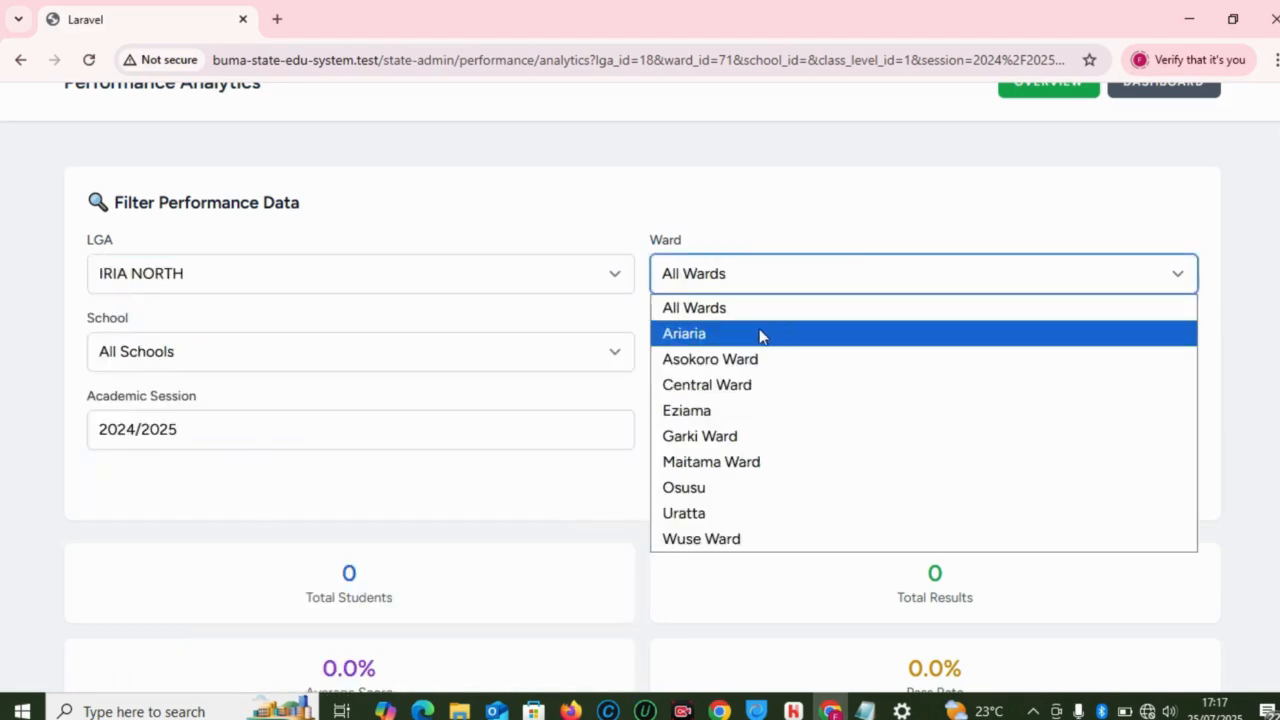
{"action": "left_click", "coordinate": [762, 333]}
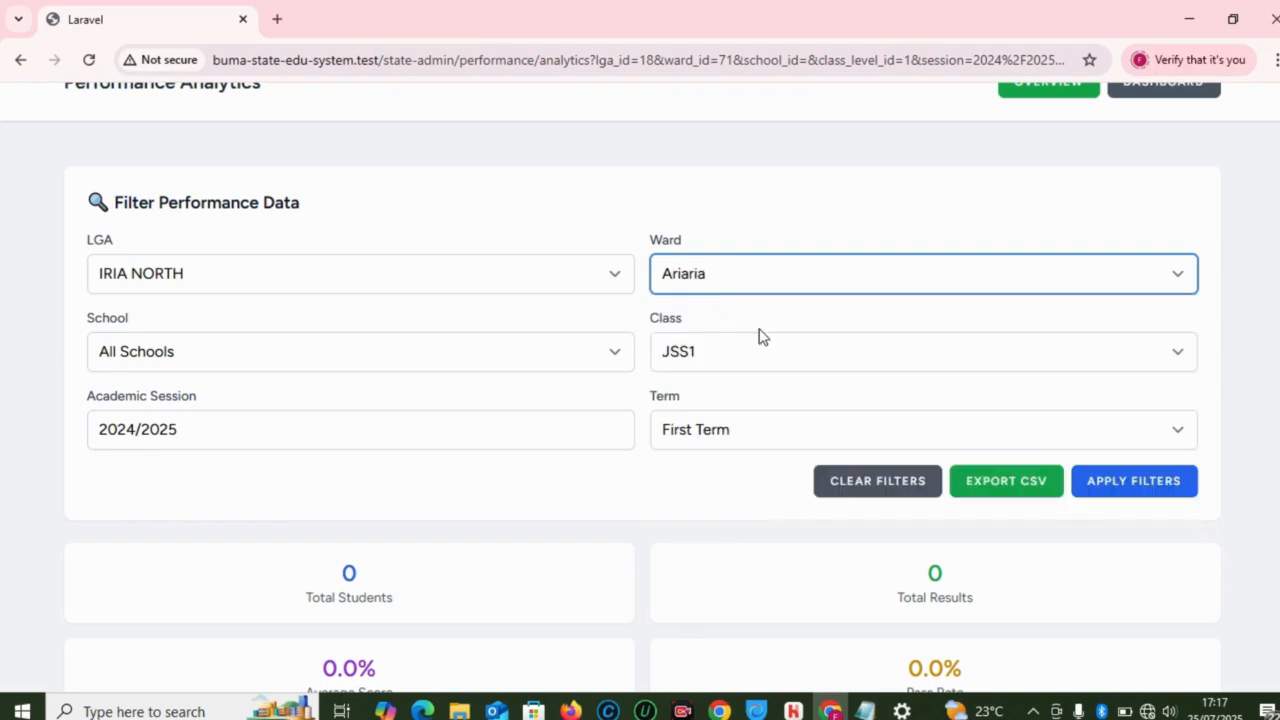
Step: Choose New Era Secondary School as the school and apply the filters
{"action": "left_click", "coordinate": [312, 349]}
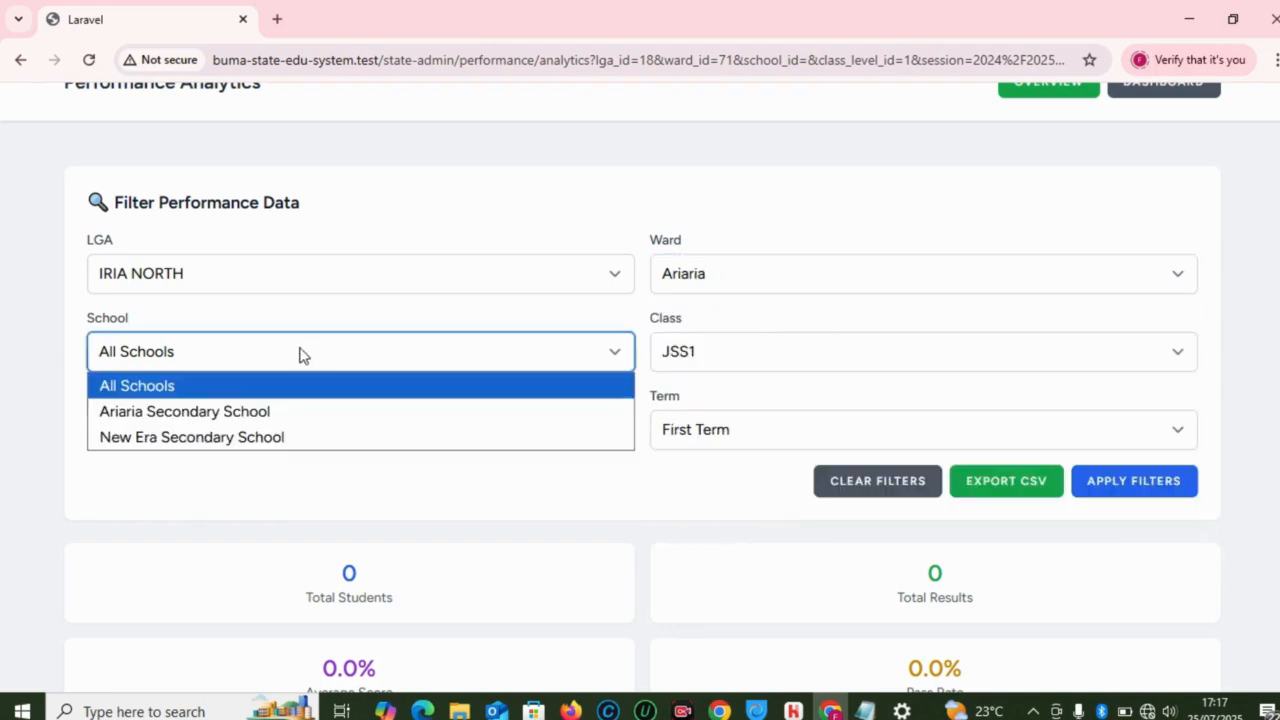
{"action": "left_click", "coordinate": [254, 414]}
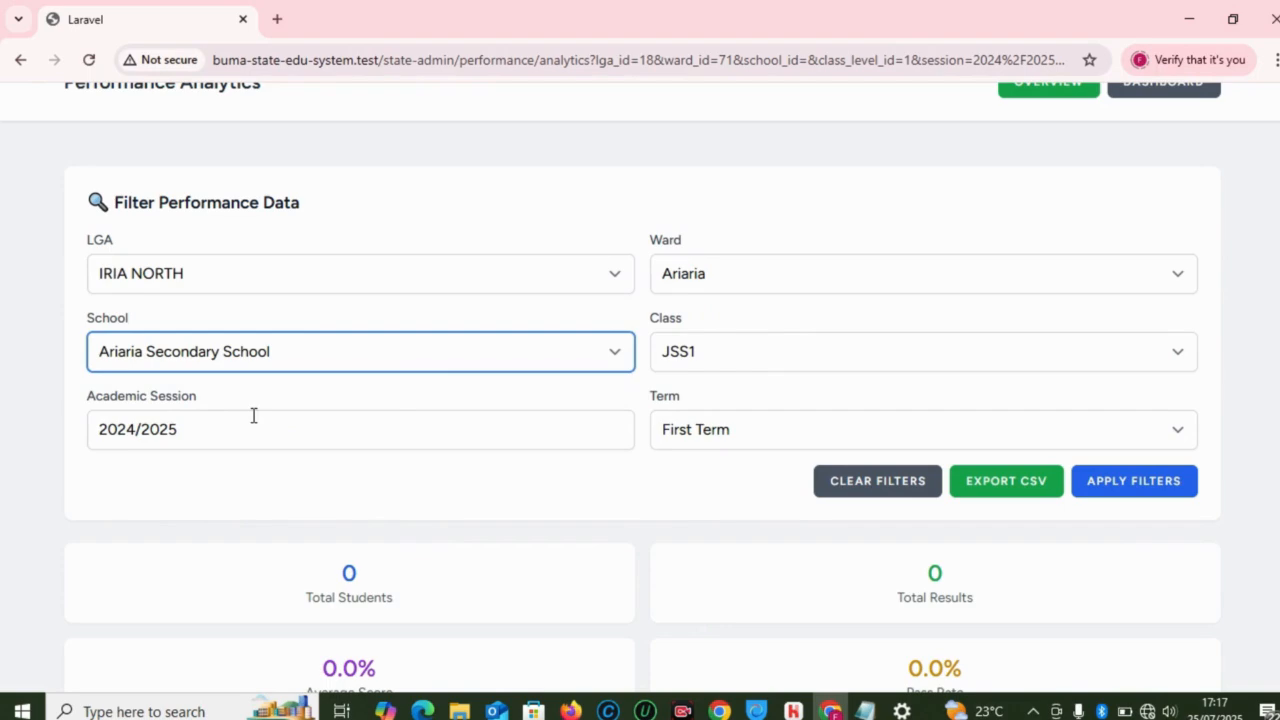
{"action": "left_click", "coordinate": [437, 360]}
{"action": "left_click", "coordinate": [389, 449]}
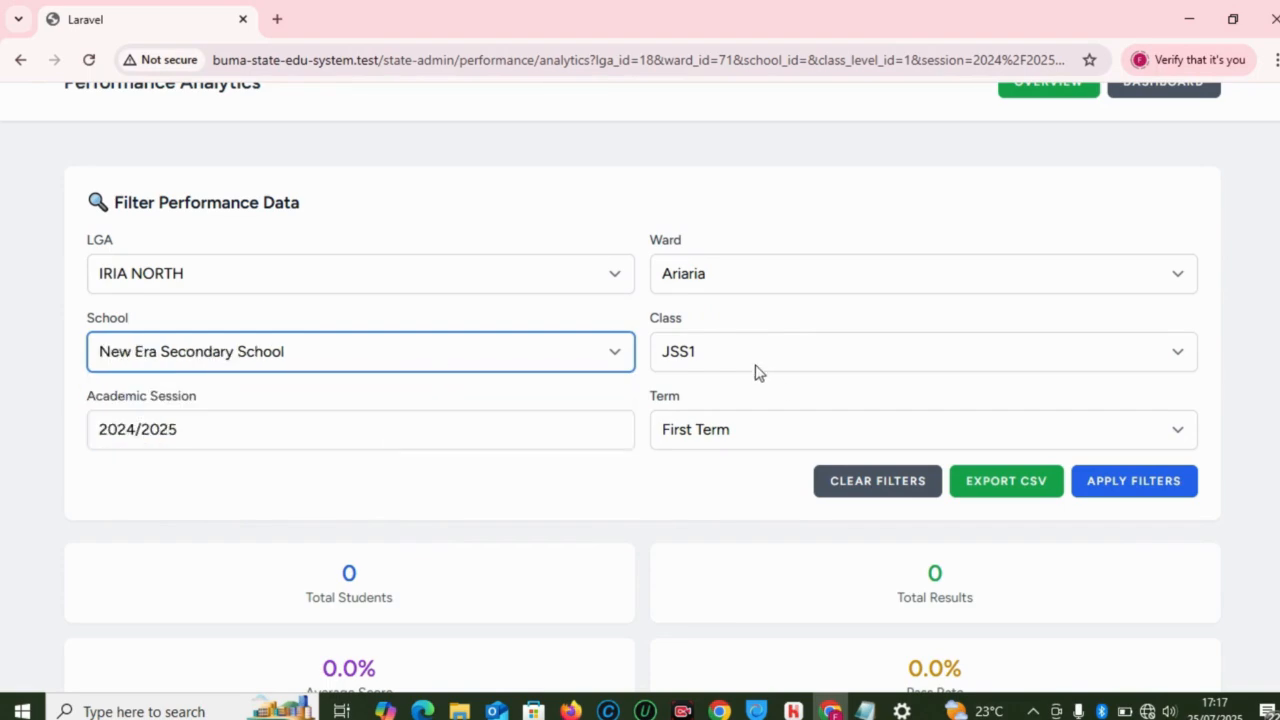
{"action": "left_click", "coordinate": [1107, 489]}
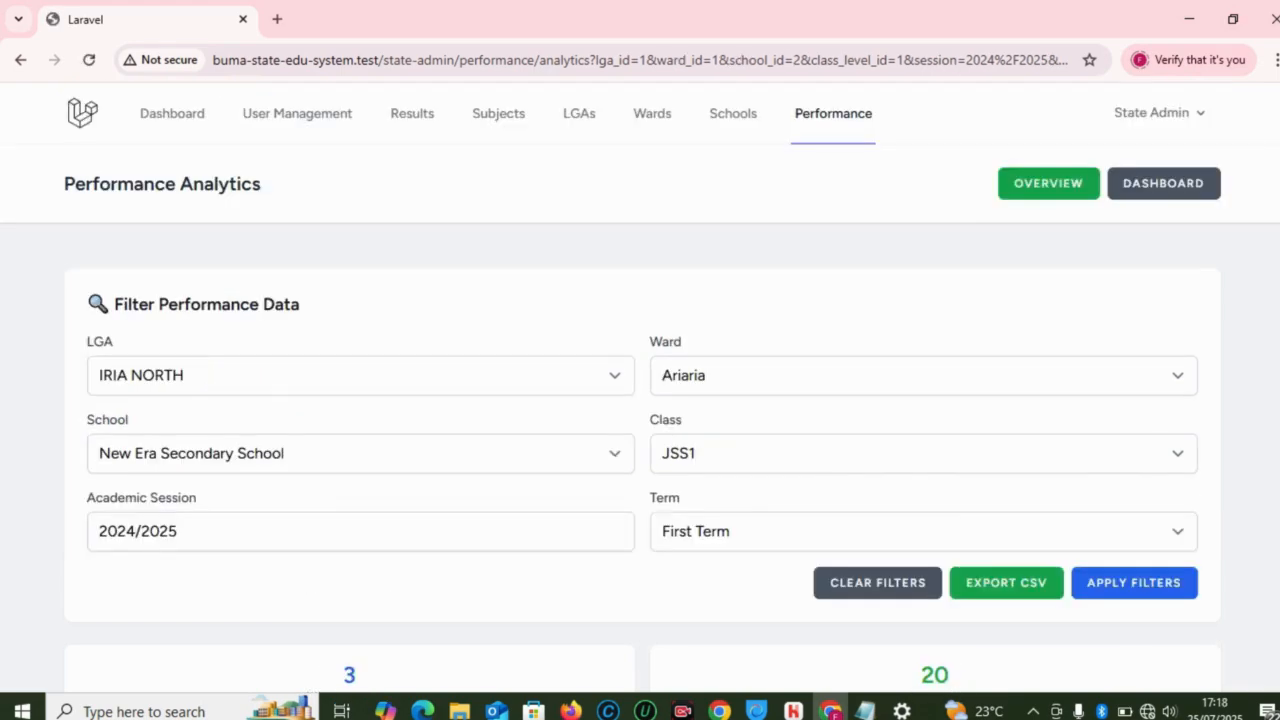
Step: Scroll through the Student Performance Summary table to review New Era's JSS1 scores
{"action": "scroll", "coordinate": [640, 400], "scroll_direction": "down", "scroll_amount": 6}
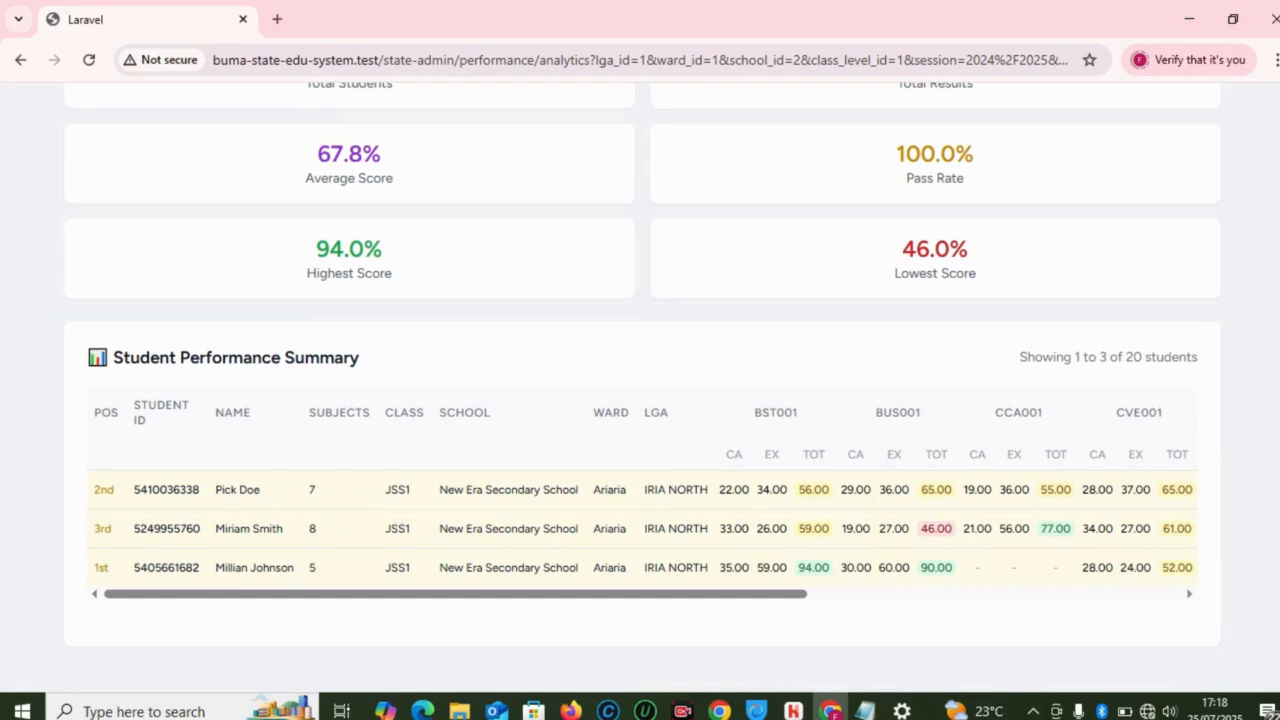
{"action": "left_click_drag", "start_coordinate": [745, 597], "coordinate": [234, 520]}
{"action": "scroll", "coordinate": [640, 385], "scroll_direction": "up", "scroll_amount": 5}
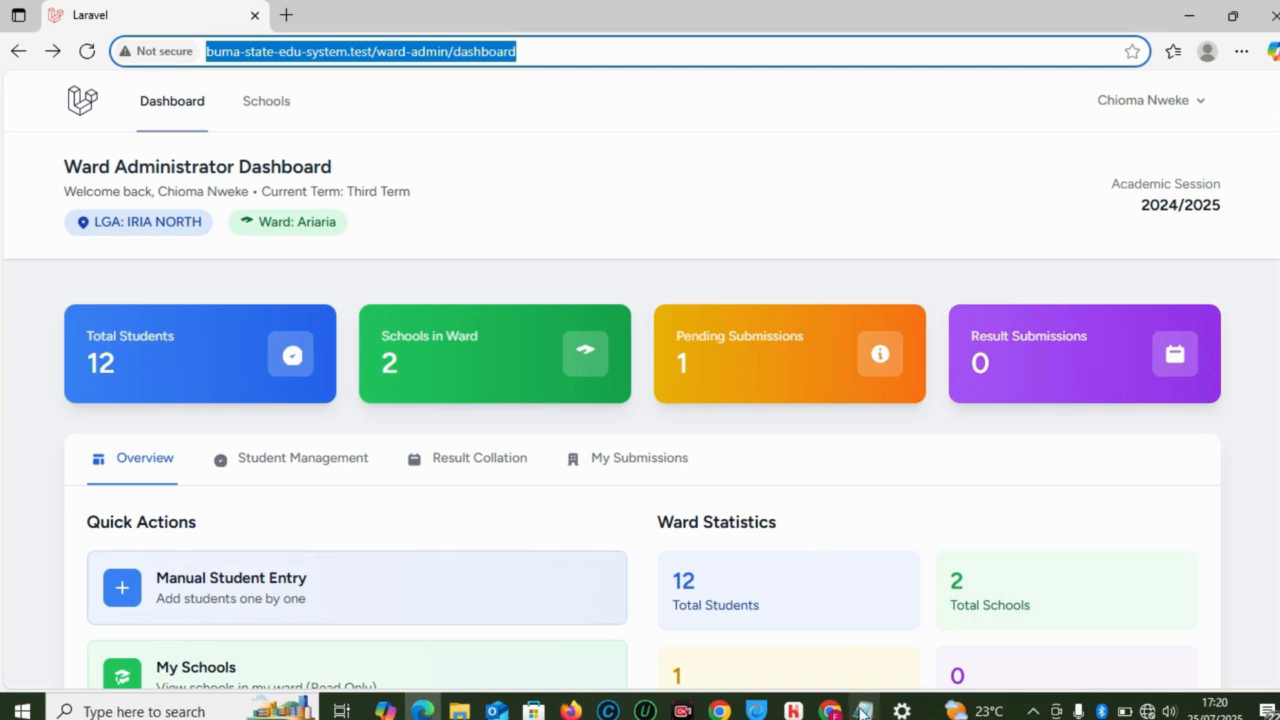
Step: Bring up the state_templates_credentials notes and scroll to the Admin Interface section
{"action": "mouse_move", "coordinate": [864, 708]}
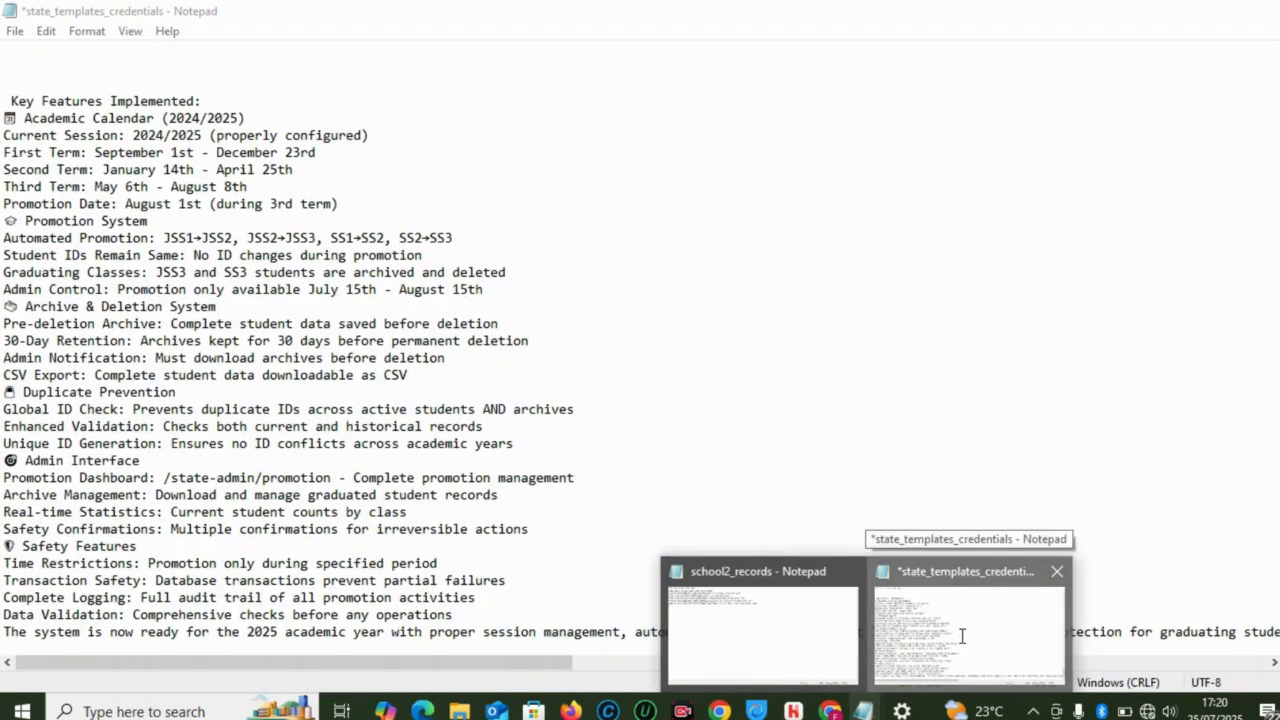
{"action": "left_click", "coordinate": [962, 644]}
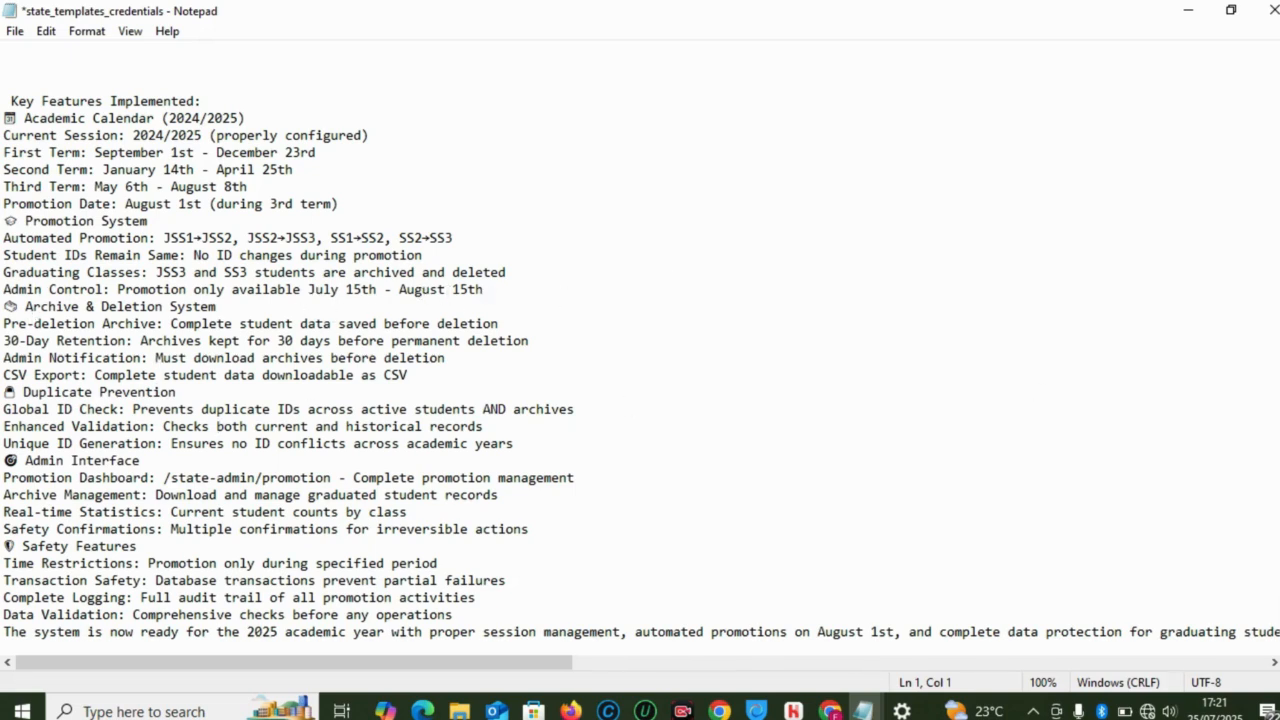
{"action": "scroll", "coordinate": [640, 345], "scroll_direction": "up", "scroll_amount": 9}
{"action": "scroll", "coordinate": [640, 345], "scroll_direction": "down", "scroll_amount": 9}
{"action": "scroll", "coordinate": [640, 350], "scroll_direction": "up", "scroll_amount": 4}
{"action": "scroll", "coordinate": [640, 350], "scroll_direction": "down", "scroll_amount": 4}
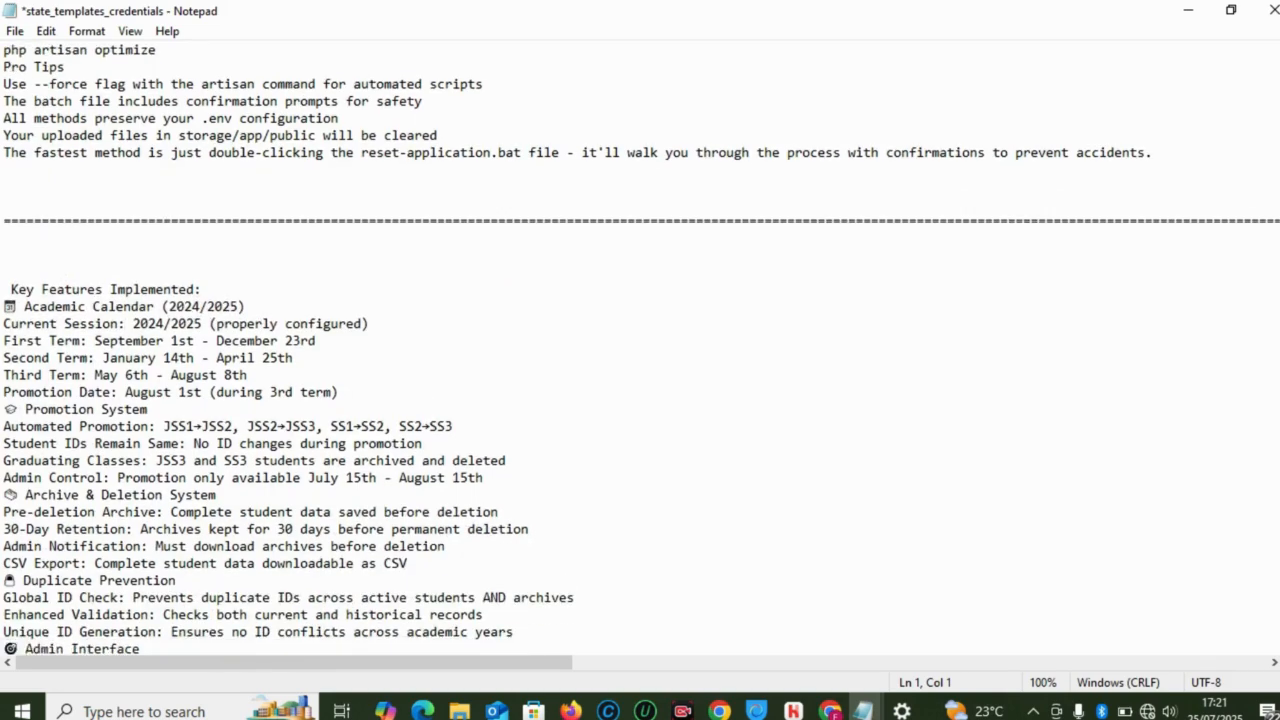
{"action": "scroll", "coordinate": [1087, 578], "scroll_direction": "up", "scroll_amount": 10}
{"action": "scroll", "coordinate": [1087, 578], "scroll_direction": "down", "scroll_amount": 3}
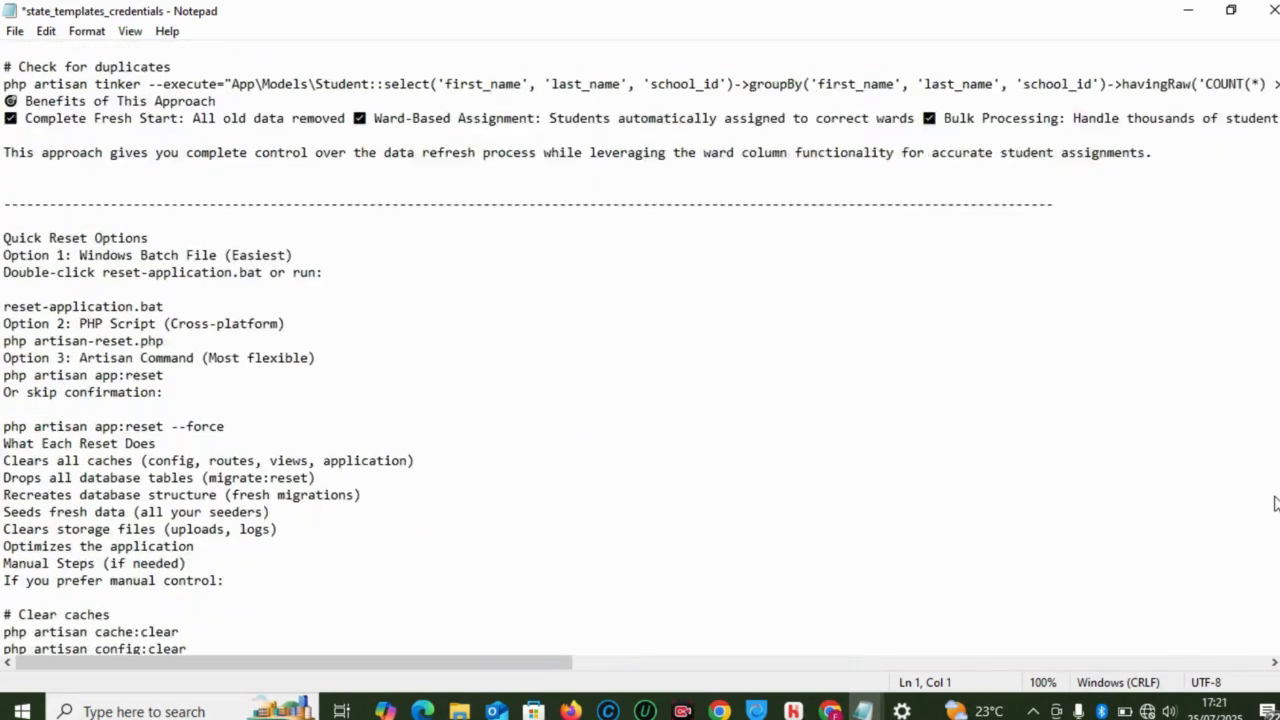
{"action": "scroll", "coordinate": [1087, 578], "scroll_direction": "up", "scroll_amount": 9}
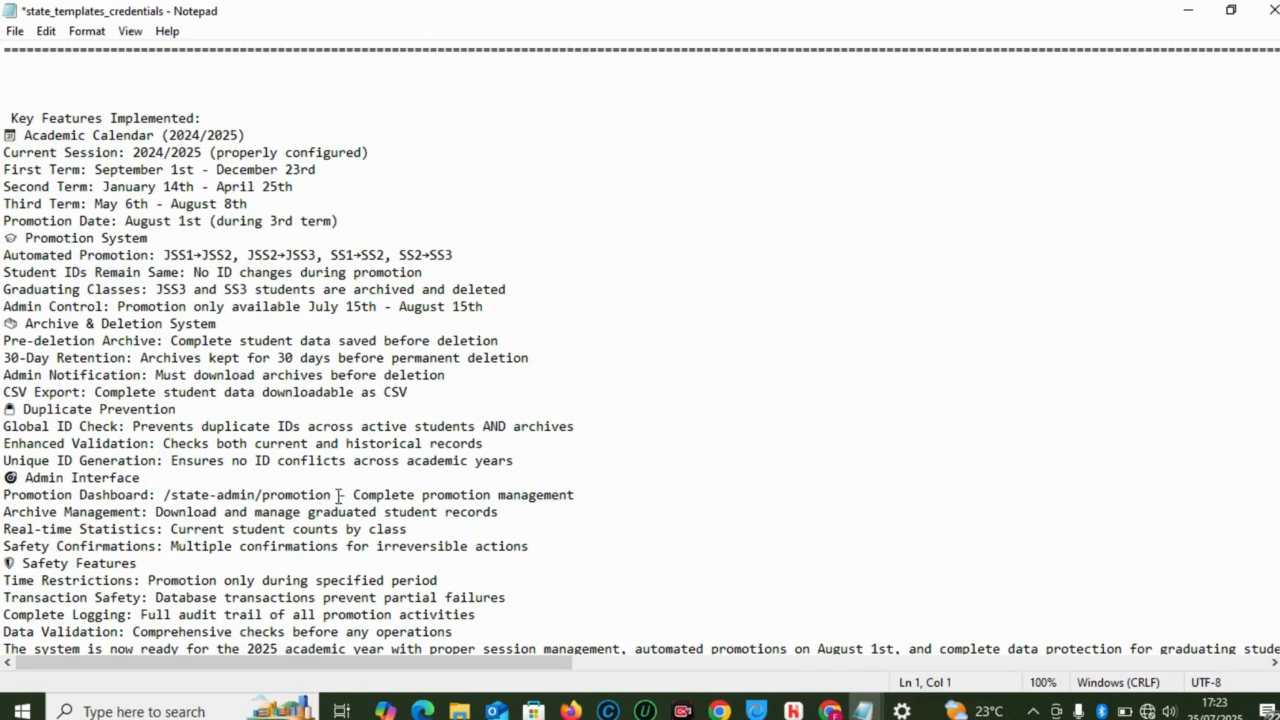
Step: Select the /state-admin/promotion path on the Promotion Dashboard line
{"action": "left_click_drag", "start_coordinate": [331, 495], "coordinate": [164, 495]}
{"action": "key", "text": "ctrl+c"}
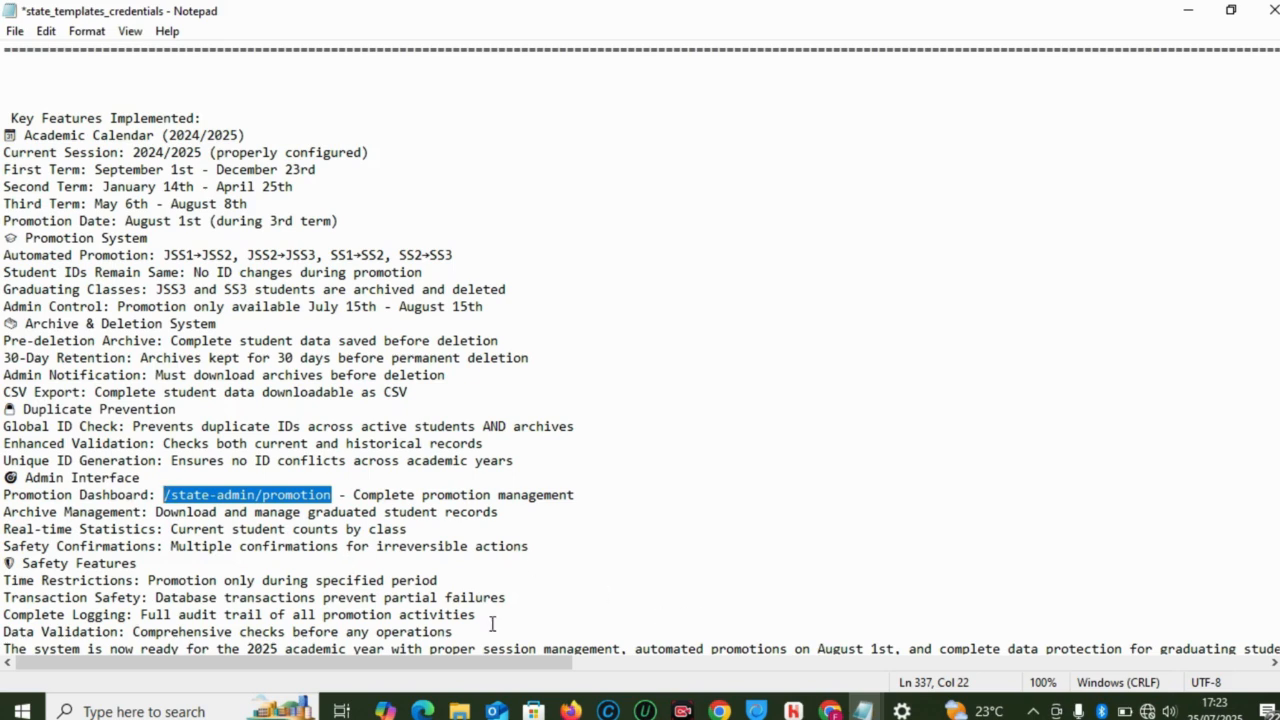
{"action": "mouse_move", "coordinate": [422, 711]}
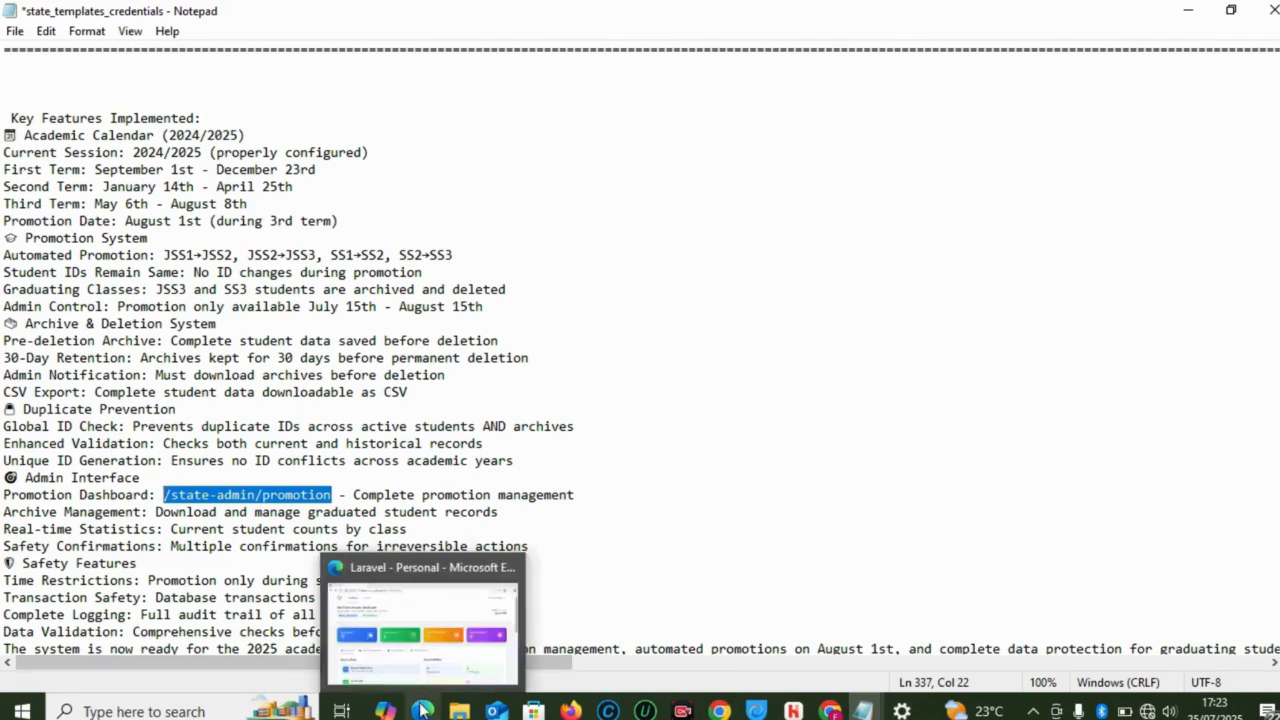
{"action": "left_click", "coordinate": [418, 637]}
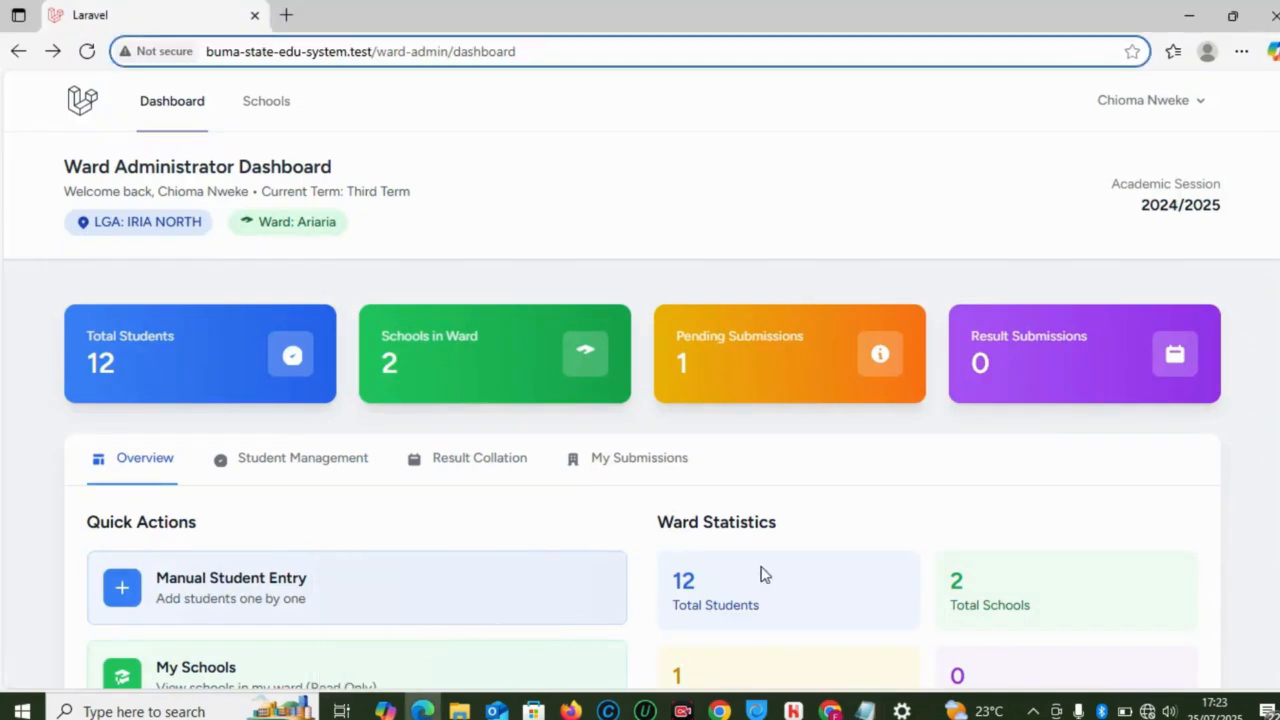
Step: Replace the address bar path with /state-admin/promotion and load the page
{"action": "mouse_move", "coordinate": [830, 711]}
{"action": "left_click", "coordinate": [815, 617]}
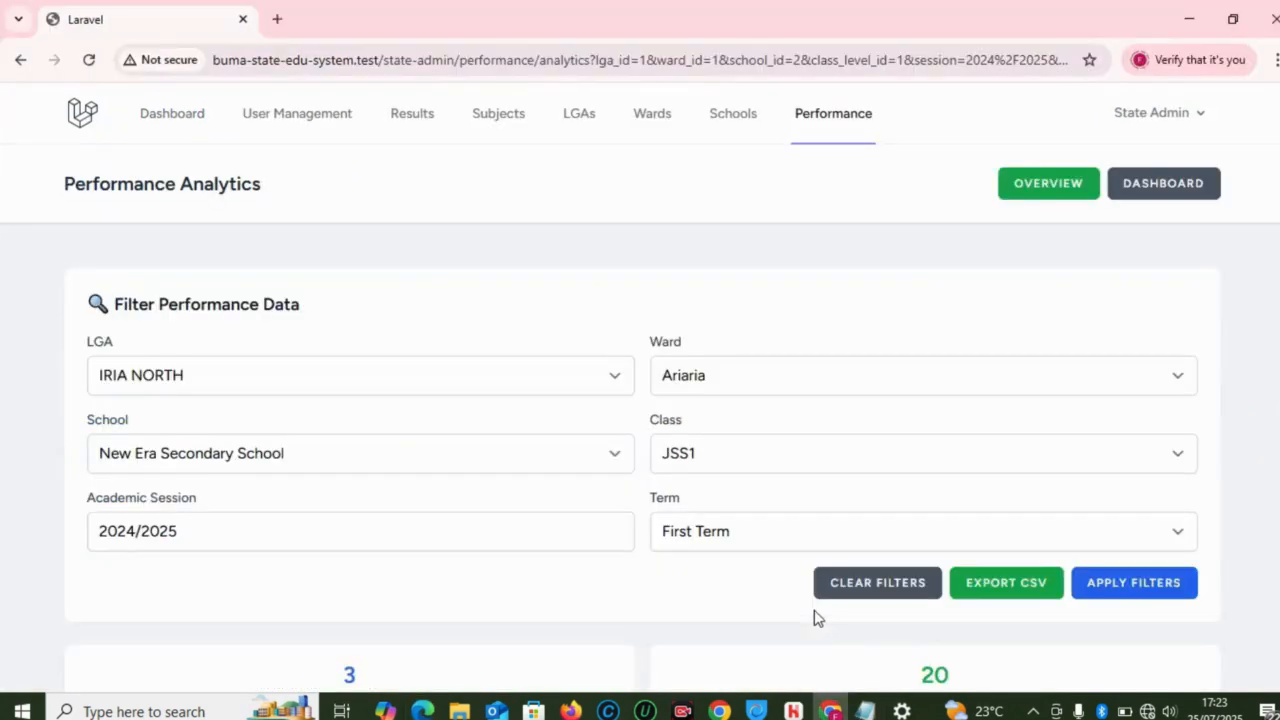
{"action": "left_click_drag", "start_coordinate": [379, 62], "coordinate": [961, 57]}
{"action": "left_click_drag", "start_coordinate": [1023, 85], "coordinate": [1107, 55]}
{"action": "key", "text": "BackSpace"}
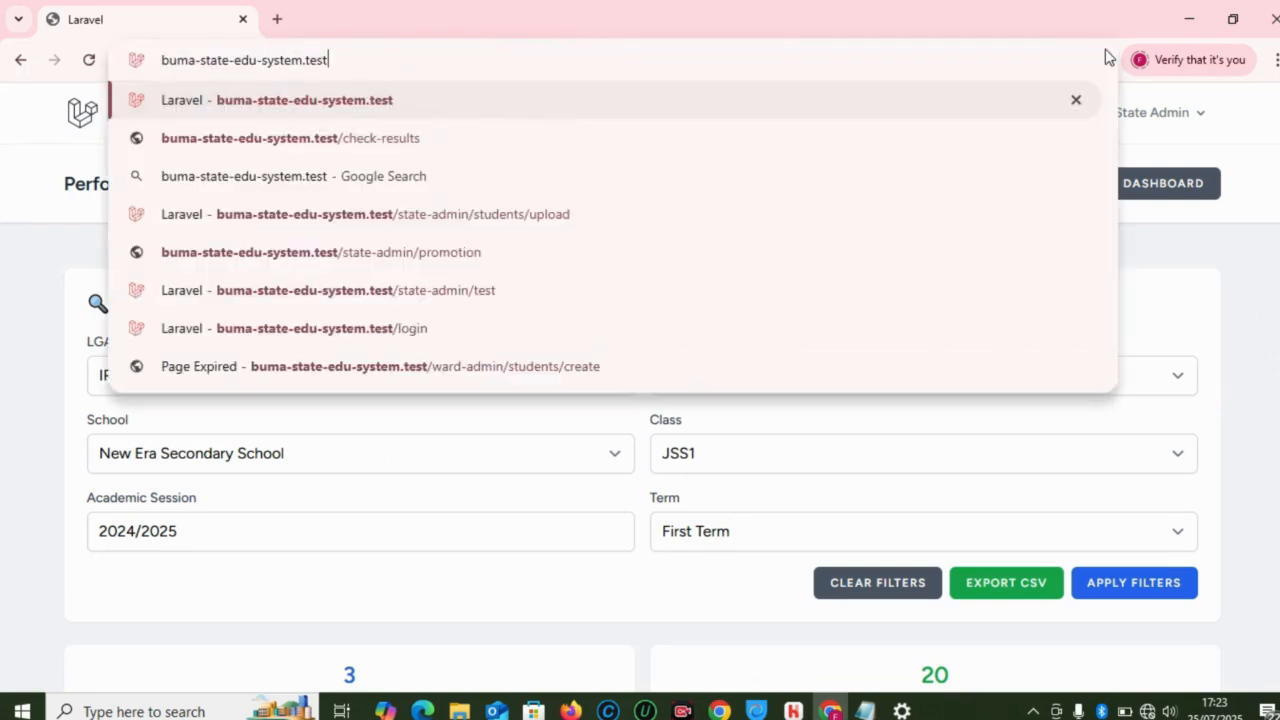
{"action": "type", "text": "/"}
{"action": "key", "text": "ctrl+v"}
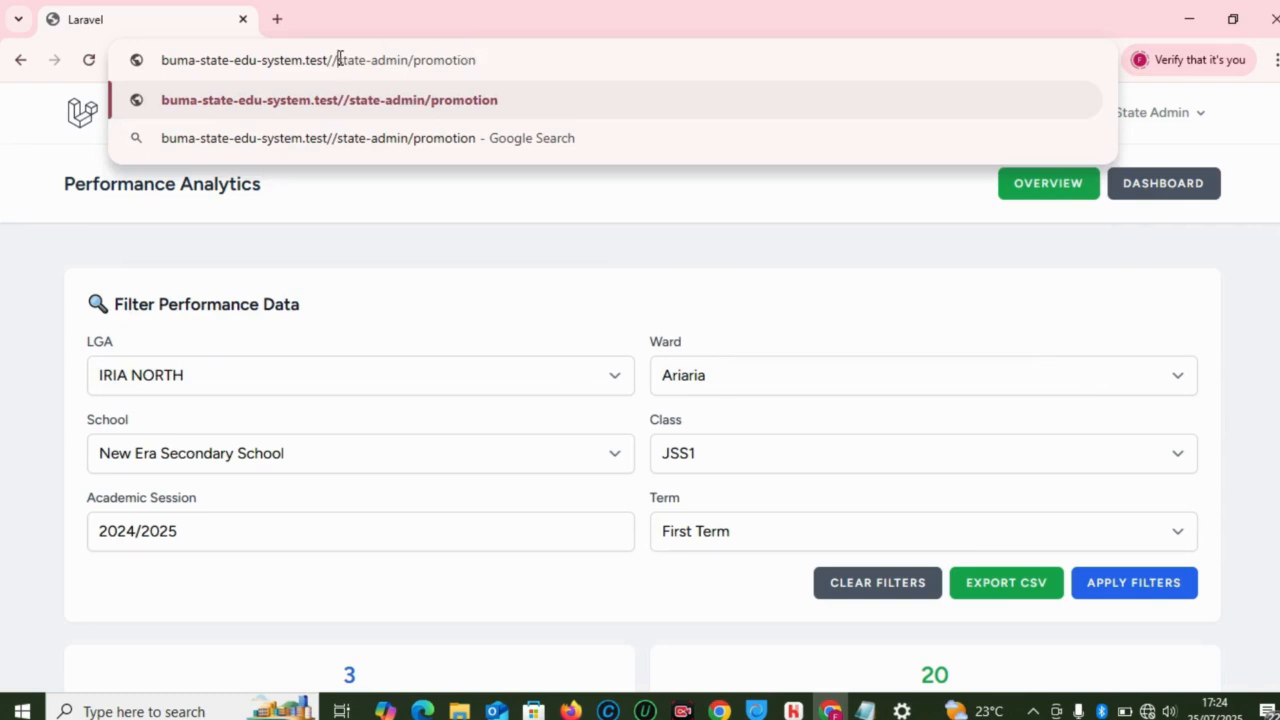
{"action": "key", "text": "Return"}
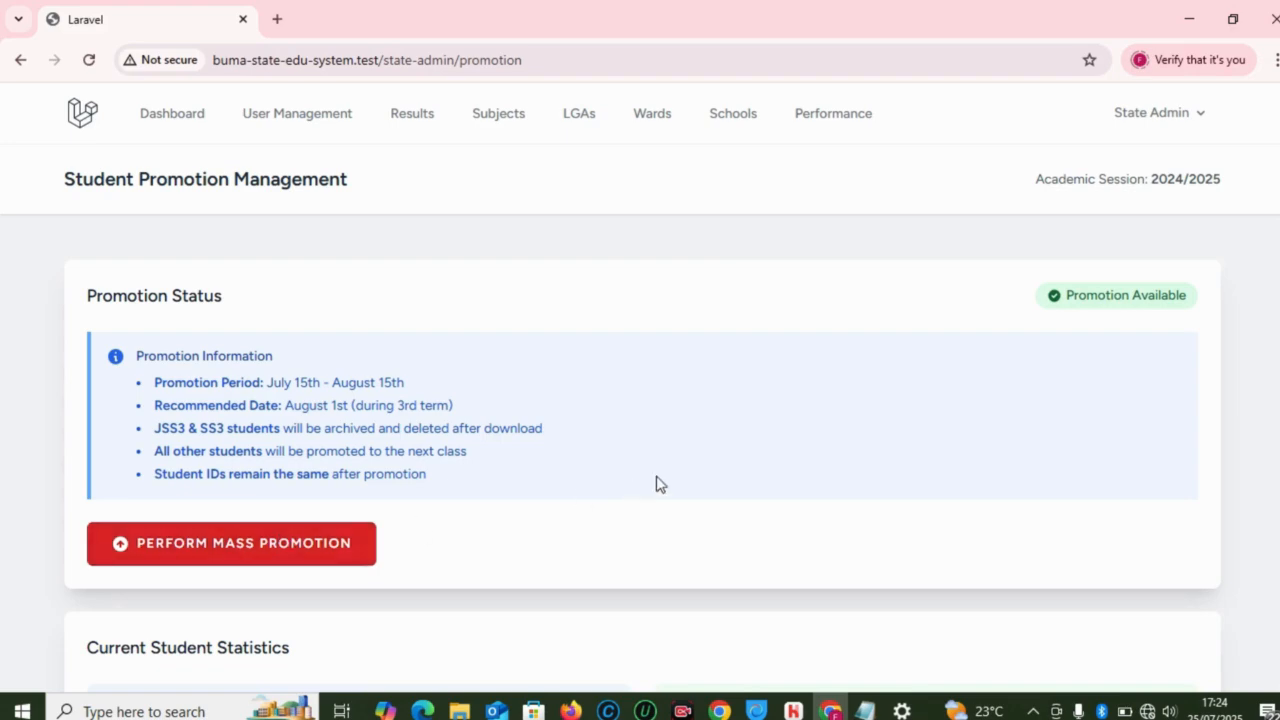
{"action": "scroll", "coordinate": [1278, 358], "scroll_direction": "down", "scroll_amount": 1}
{"action": "scroll", "coordinate": [1278, 358], "scroll_direction": "down", "scroll_amount": 1}
{"action": "scroll", "coordinate": [1278, 358], "scroll_direction": "up", "scroll_amount": 1}
{"action": "scroll", "coordinate": [1278, 358], "scroll_direction": "down", "scroll_amount": 3}
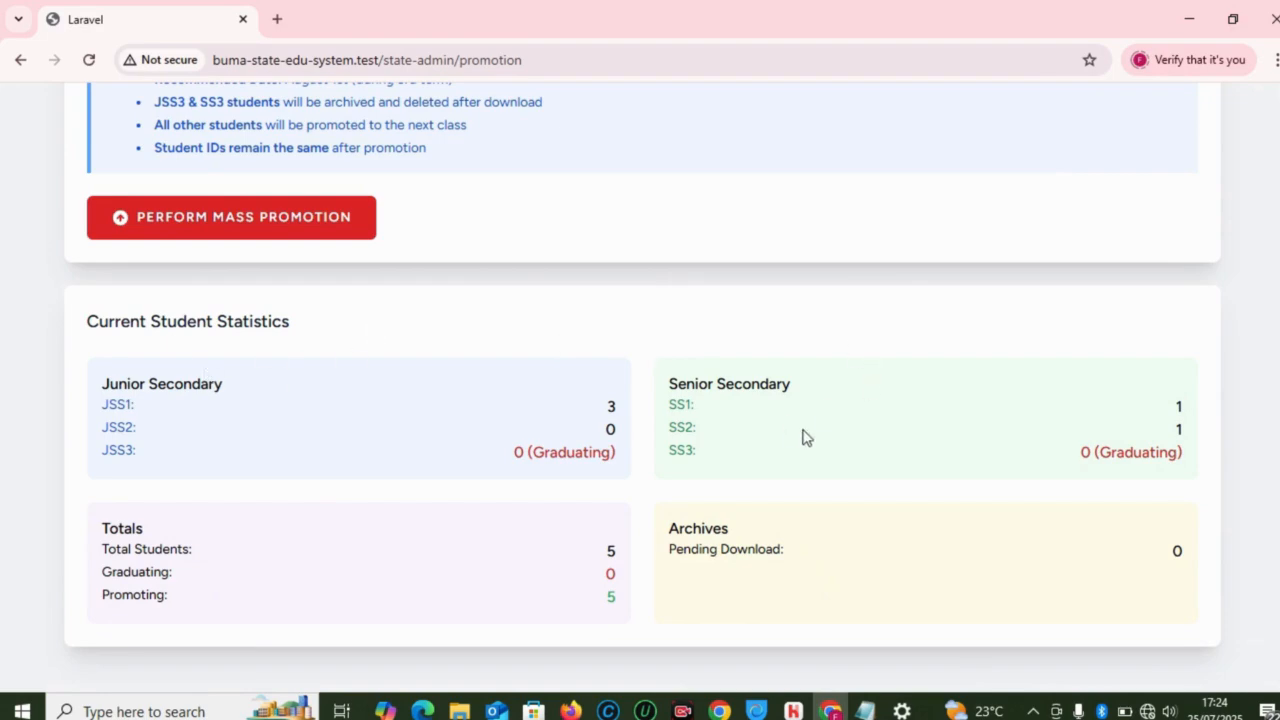
{"action": "scroll", "coordinate": [643, 373], "scroll_direction": "up", "scroll_amount": 1}
{"action": "scroll", "coordinate": [643, 371], "scroll_direction": "down", "scroll_amount": 1}
{"action": "scroll", "coordinate": [1277, 337], "scroll_direction": "up", "scroll_amount": 3}
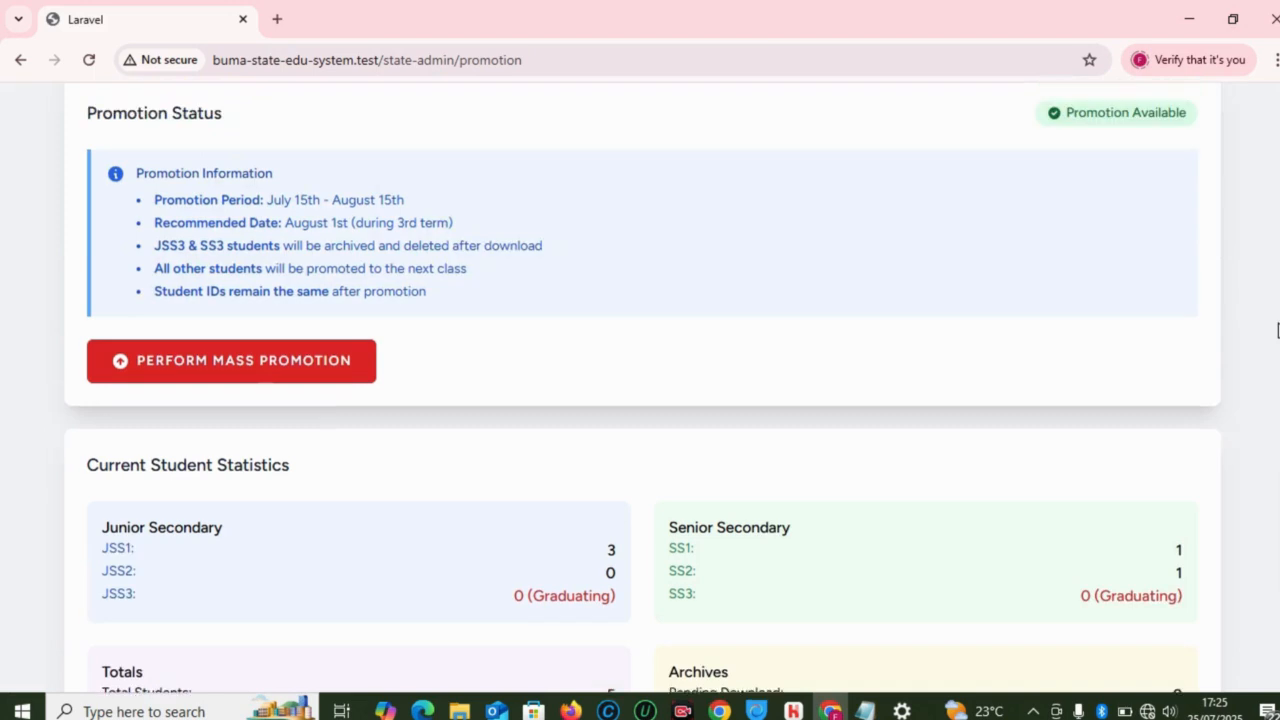
{"action": "scroll", "coordinate": [1277, 359], "scroll_direction": "down", "scroll_amount": 1}
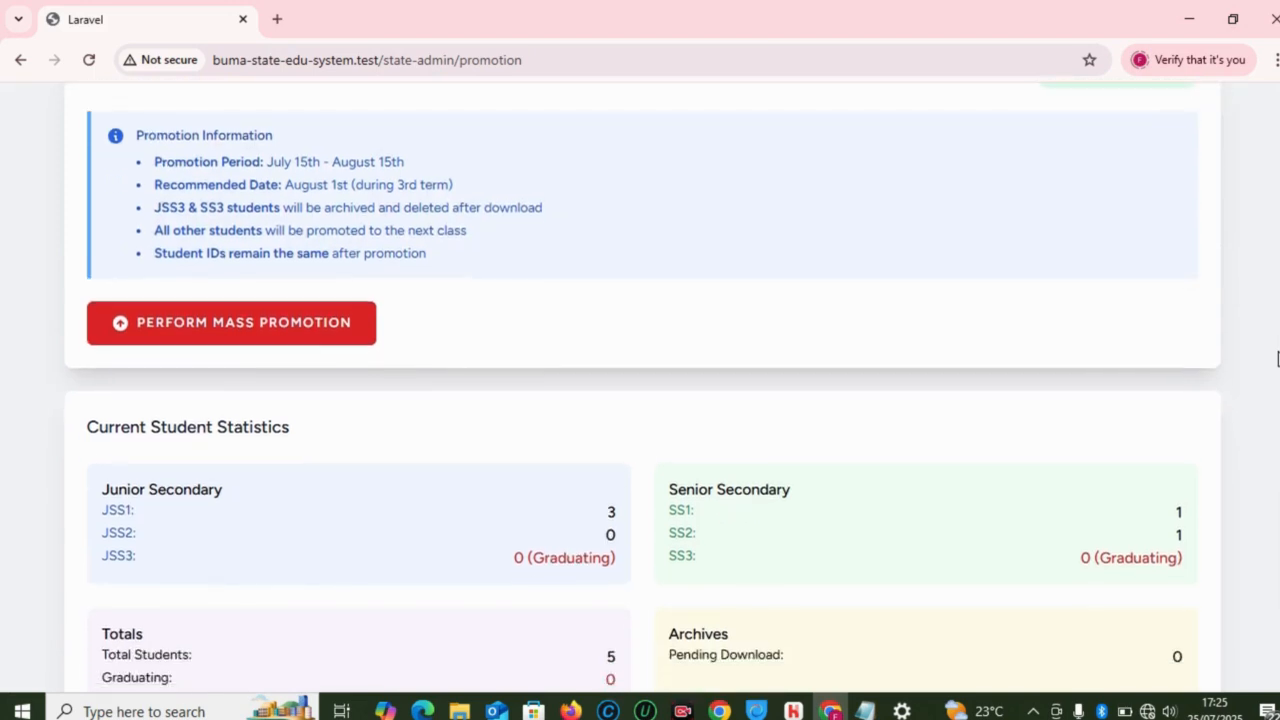
{"action": "scroll", "coordinate": [1277, 370], "scroll_direction": "down", "scroll_amount": 1}
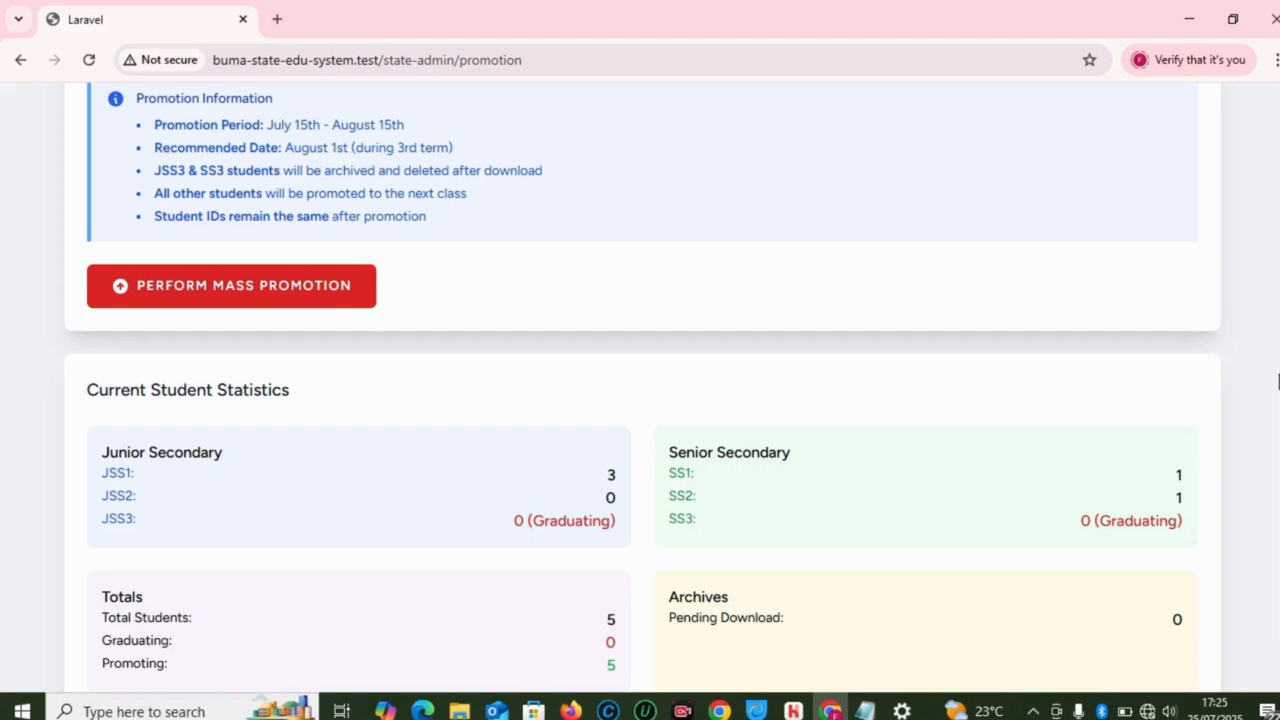
{"action": "left_click_drag", "start_coordinate": [1279, 382], "coordinate": [1279, 379]}
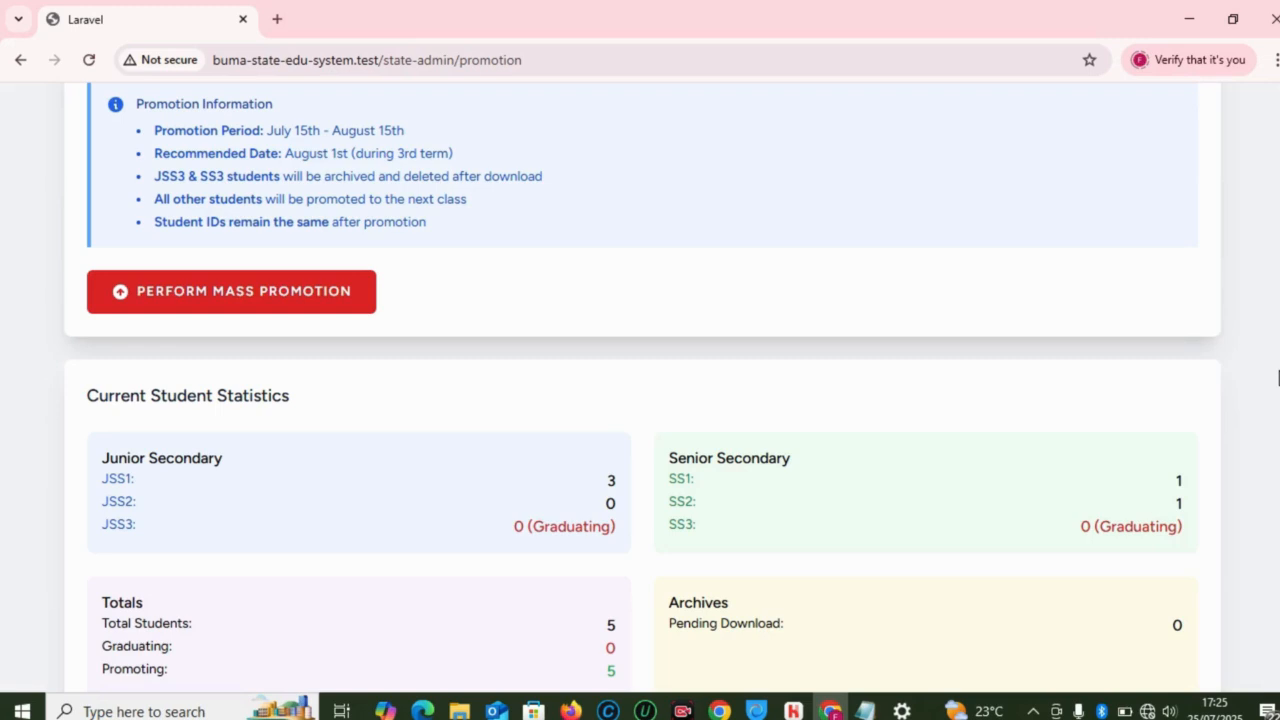
{"action": "scroll", "coordinate": [1278, 385], "scroll_direction": "down", "scroll_amount": 1}
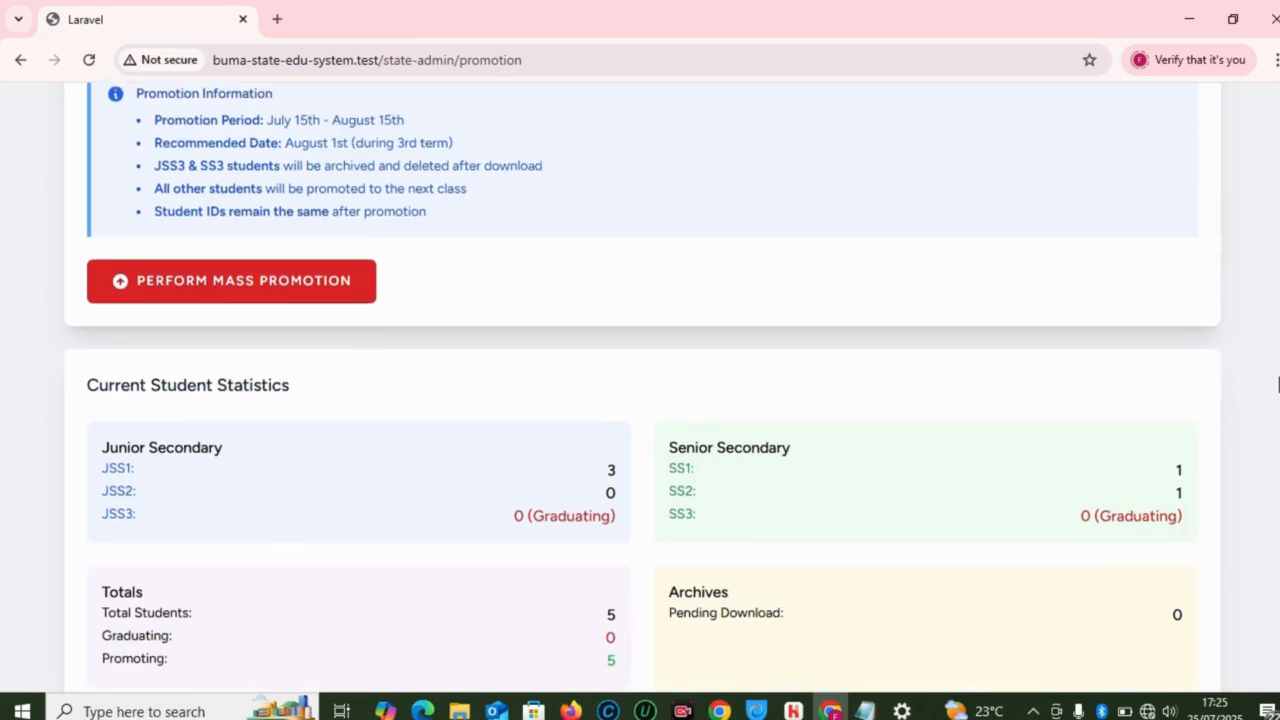
{"action": "scroll", "coordinate": [1278, 363], "scroll_direction": "up", "scroll_amount": 1}
{"action": "scroll", "coordinate": [1278, 355], "scroll_direction": "up", "scroll_amount": 2}
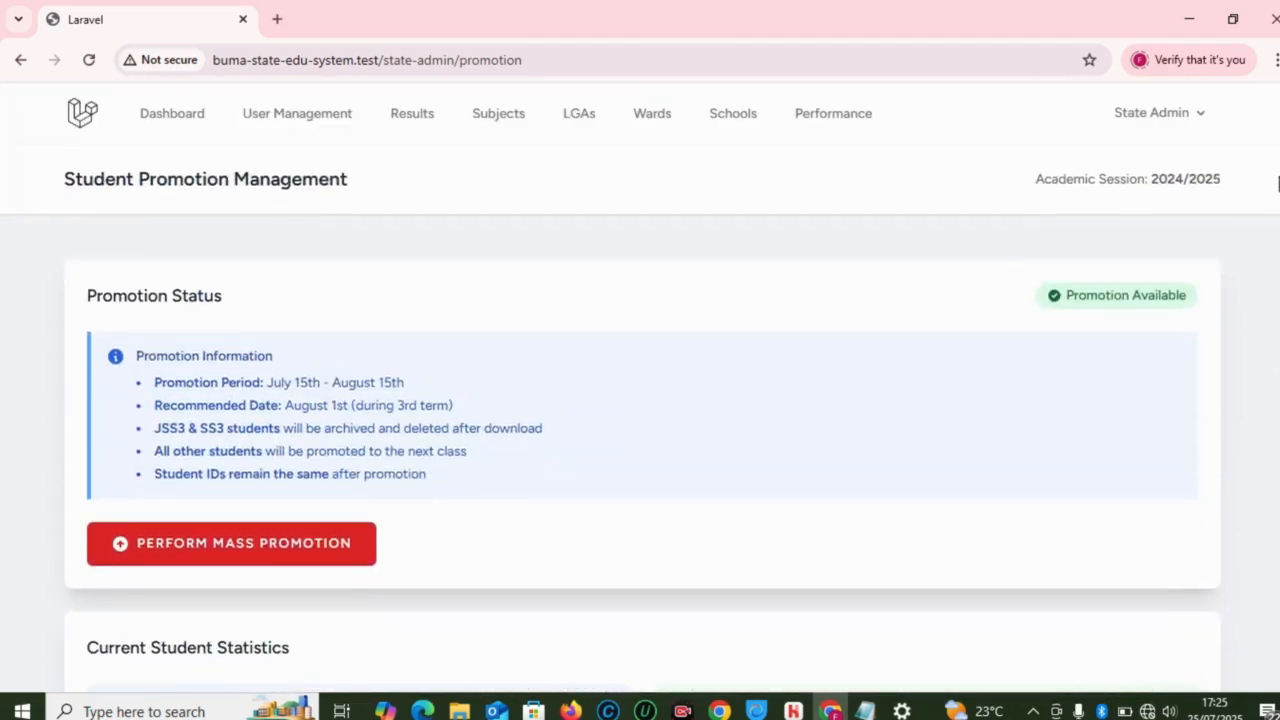
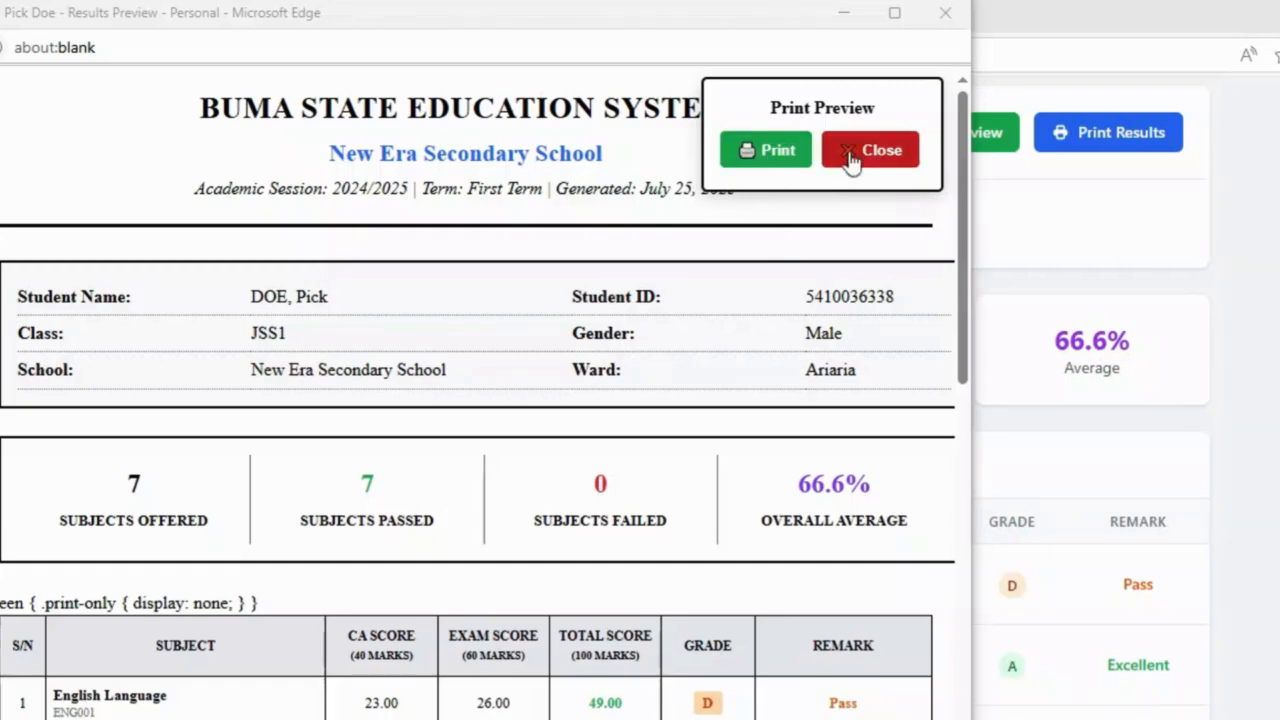
Step: Close the printable results preview and select the whole check-results page address
{"action": "mouse_move", "coordinate": [967, 398]}
{"action": "left_mouse_down"}
{"action": "mouse_move", "coordinate": [971, 663]}
{"action": "mouse_move", "coordinate": [980, 400]}
{"action": "left_mouse_up"}
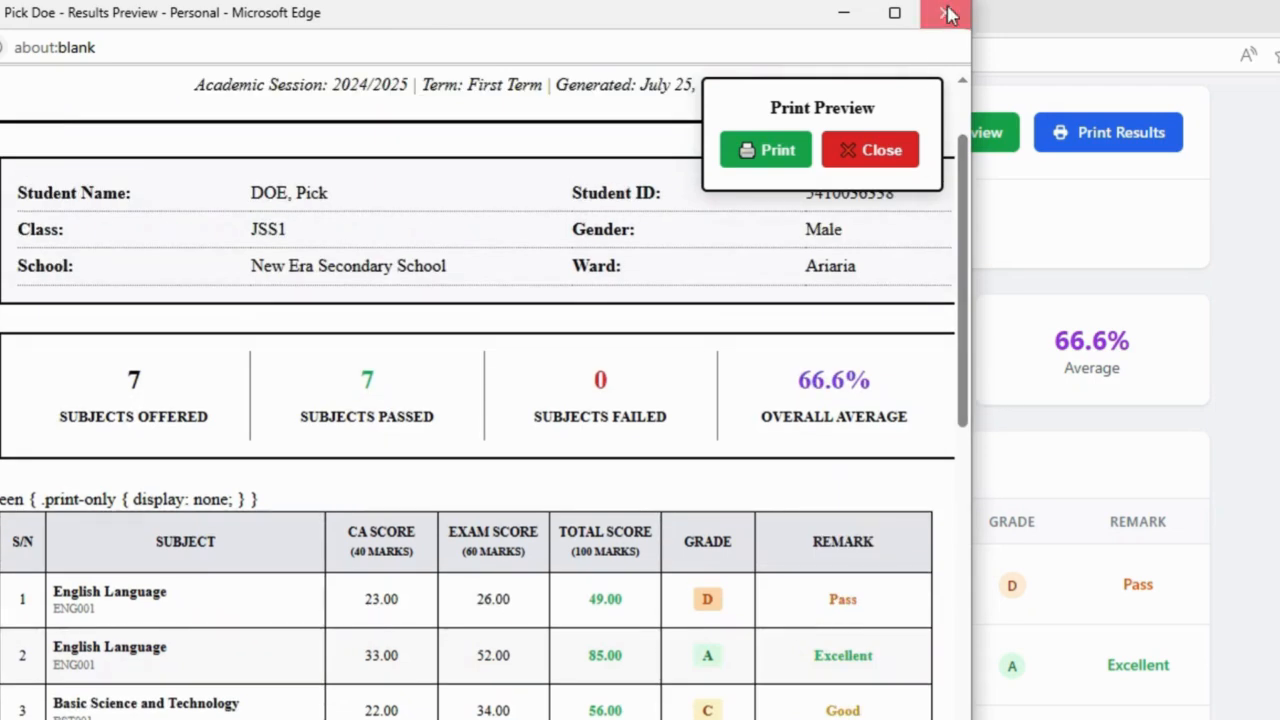
{"action": "left_click", "coordinate": [947, 12]}
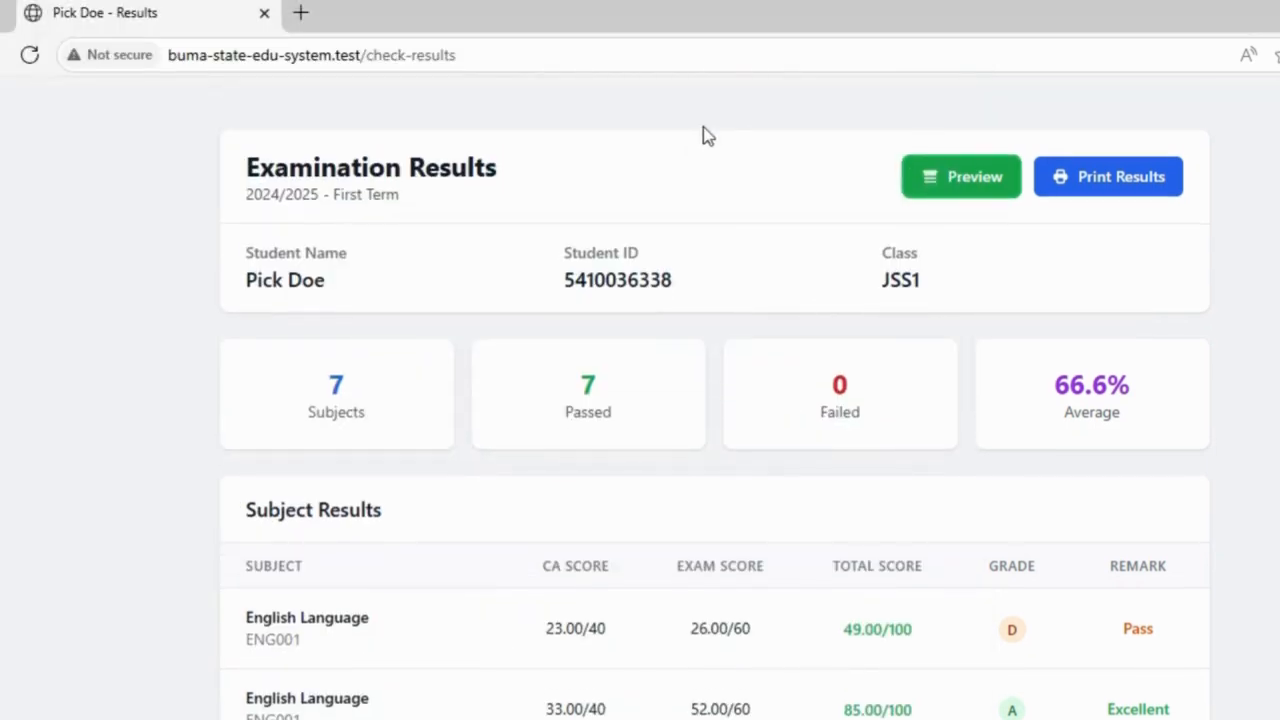
{"action": "left_click_drag", "start_coordinate": [509, 66], "coordinate": [379, 72]}
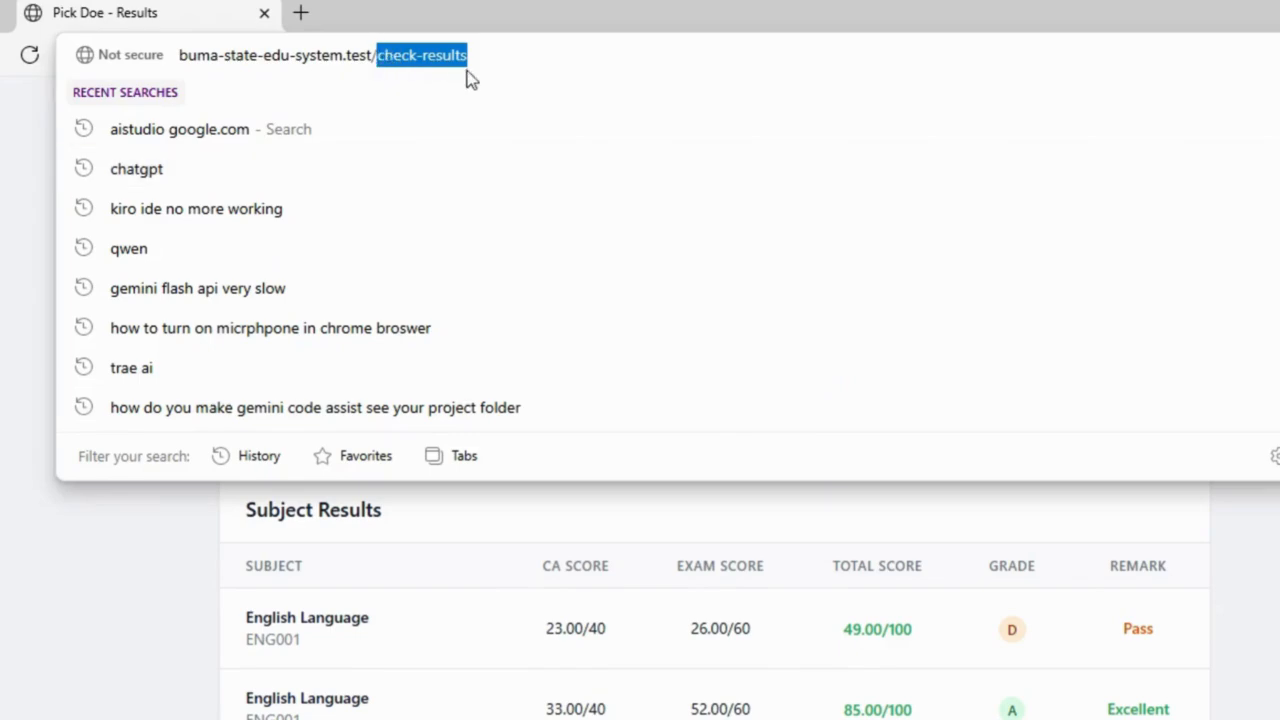
{"action": "left_click_drag", "start_coordinate": [511, 57], "coordinate": [209, 71]}
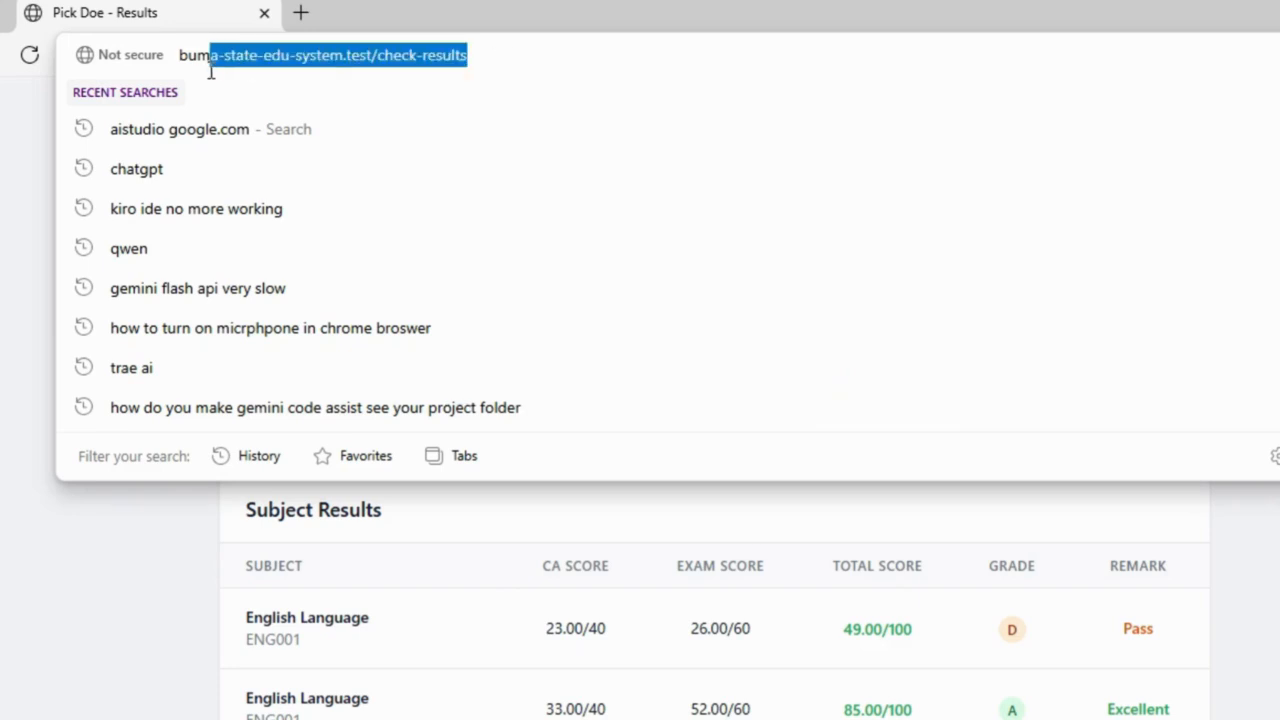
{"action": "left_click", "coordinate": [481, 52]}
{"action": "left_click_drag", "start_coordinate": [481, 52], "coordinate": [115, 68]}
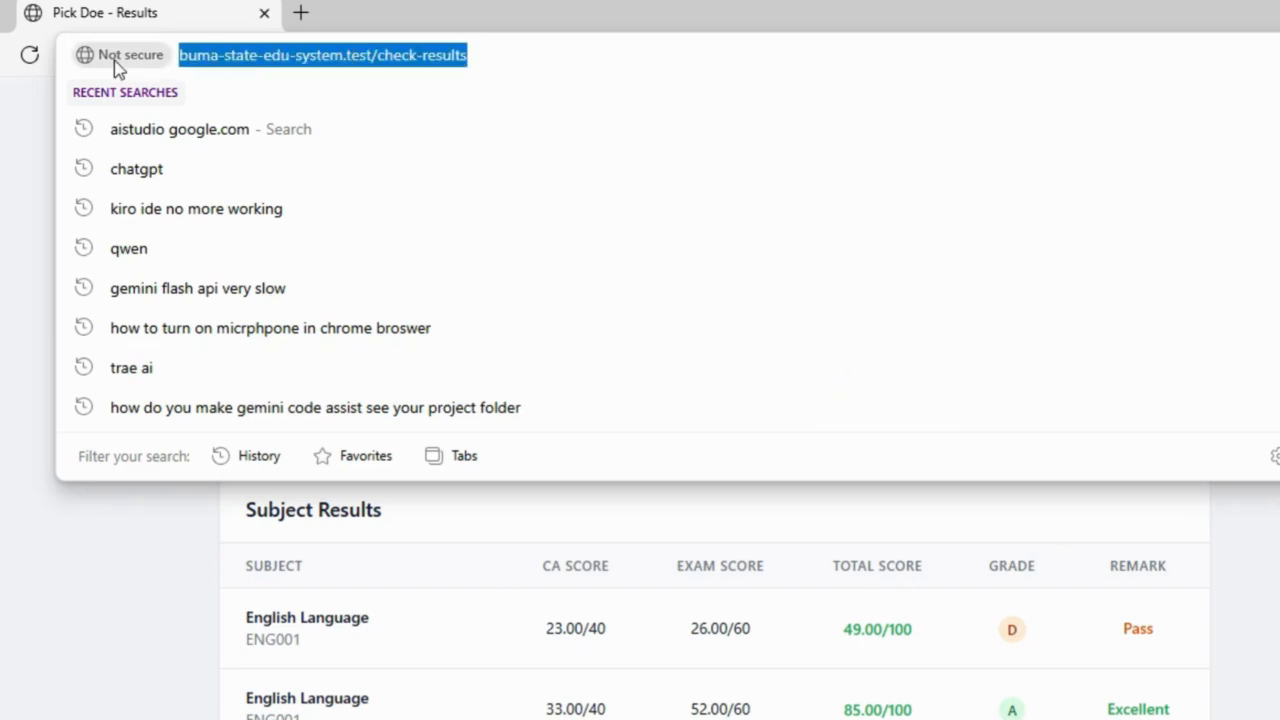
Step: Reload /check-results, autofill the saved student ID and sort code, and submit for 2024/2025 First Term
{"action": "key", "text": "Return"}
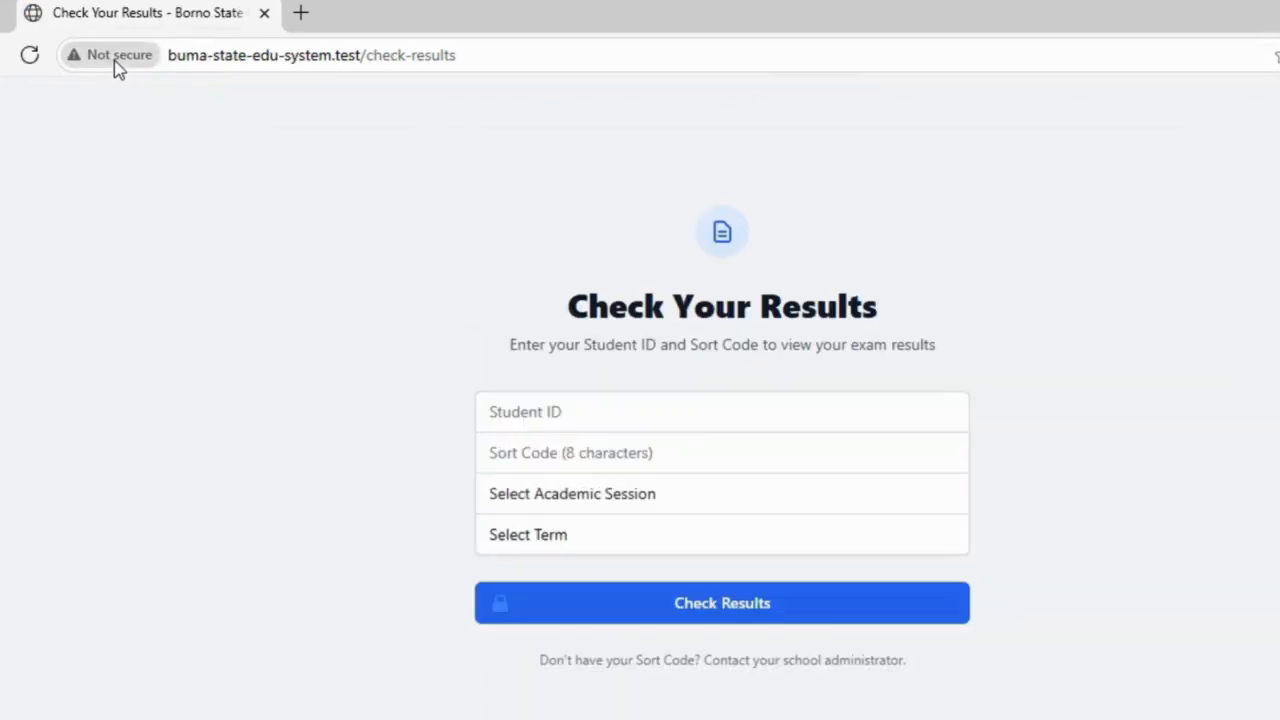
{"action": "left_click", "coordinate": [589, 455]}
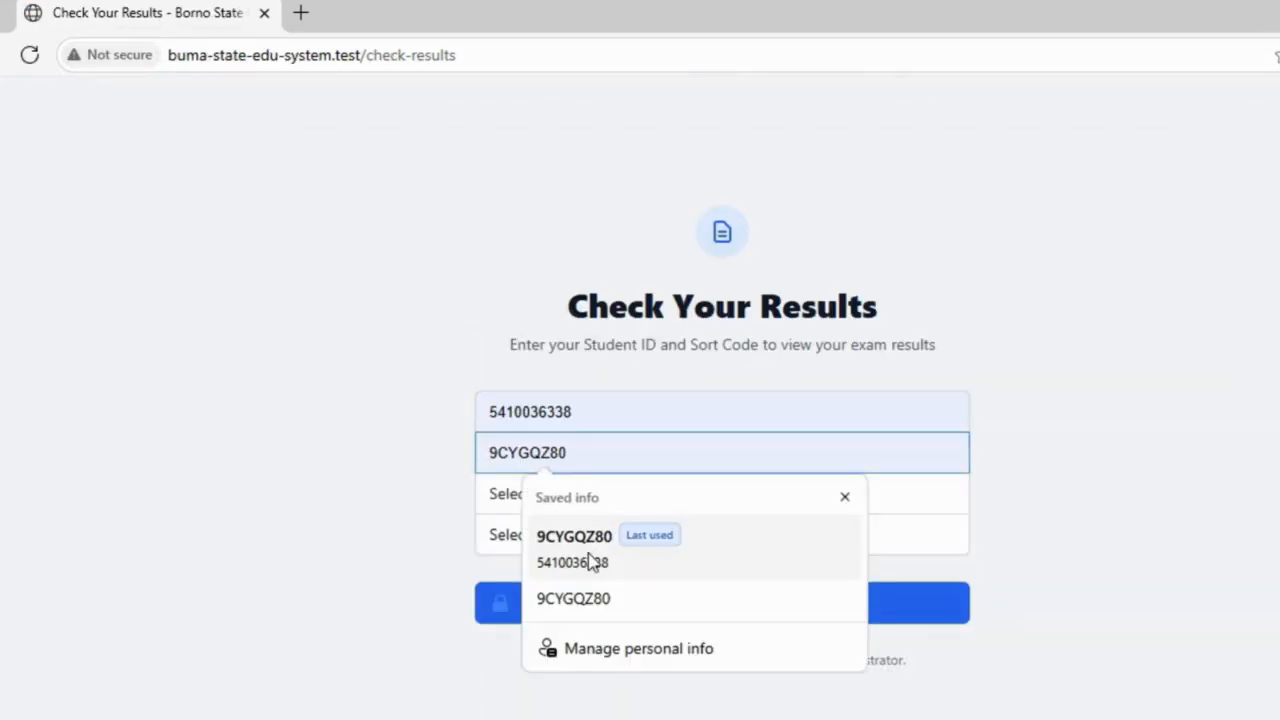
{"action": "left_click", "coordinate": [571, 416]}
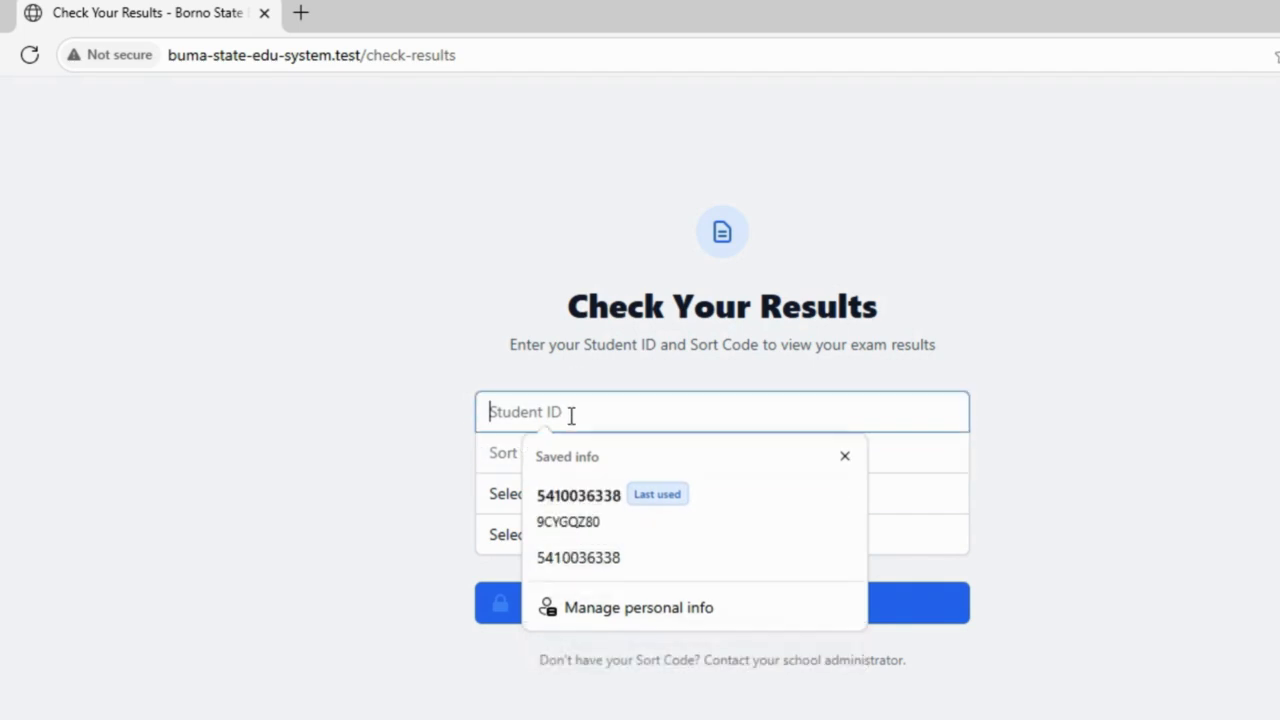
{"action": "left_click", "coordinate": [588, 503]}
{"action": "left_click", "coordinate": [590, 500]}
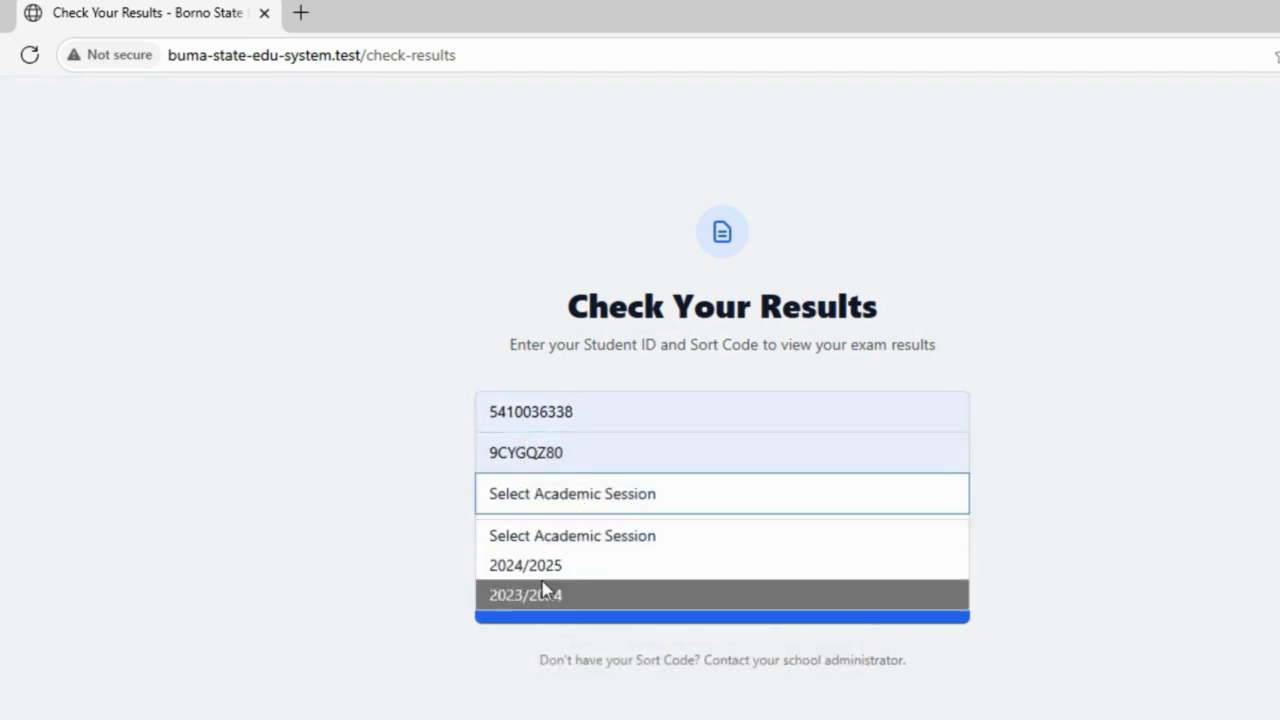
{"action": "left_click", "coordinate": [553, 562]}
{"action": "left_click", "coordinate": [598, 535]}
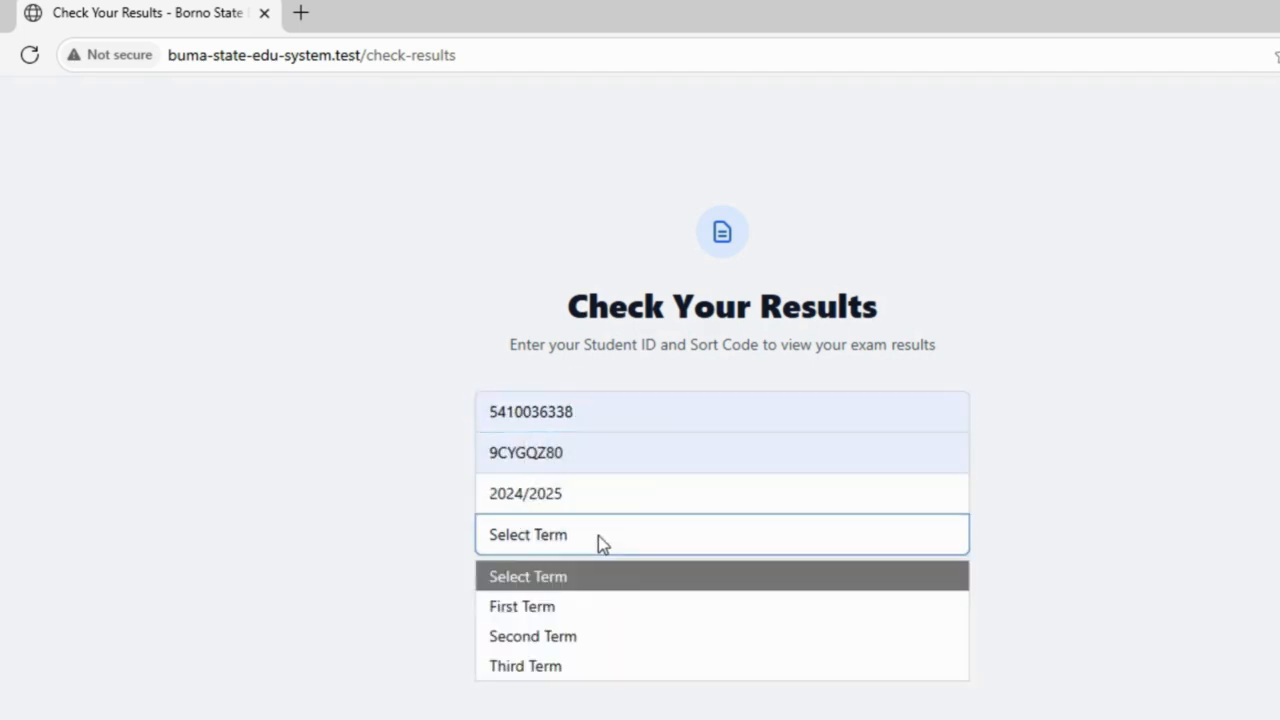
{"action": "left_click", "coordinate": [542, 610]}
{"action": "left_click", "coordinate": [762, 603]}
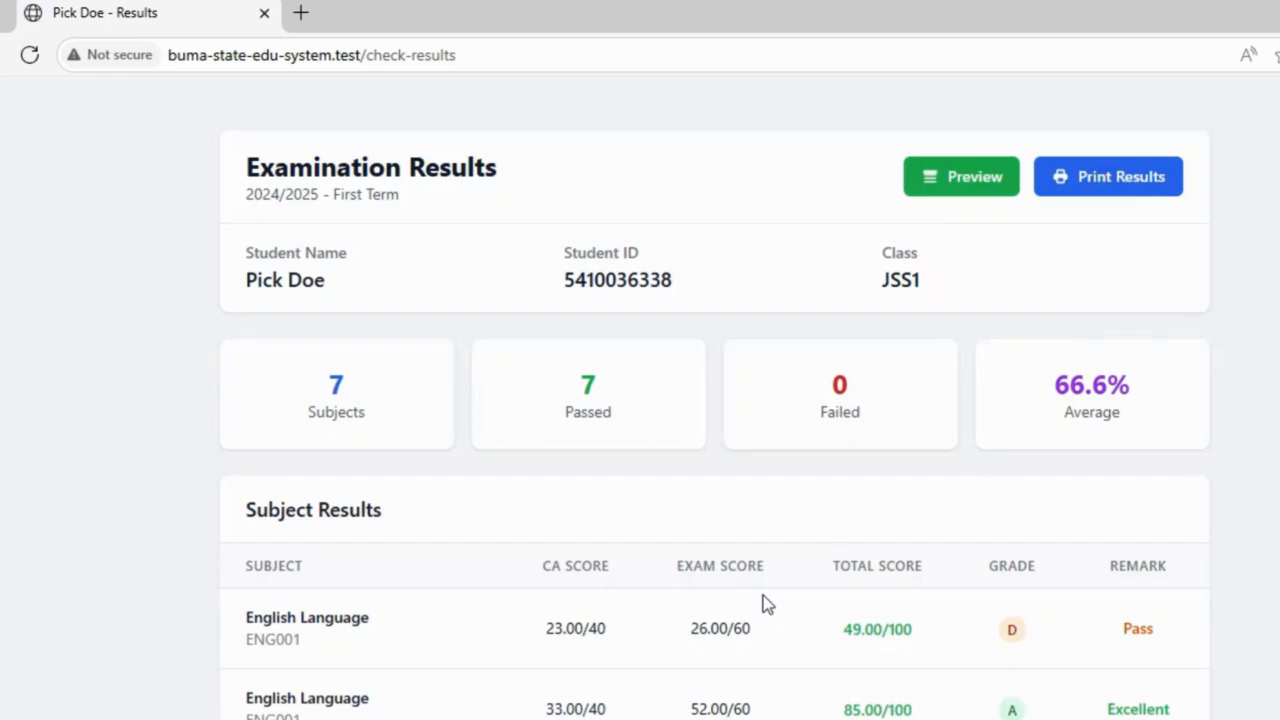
{"action": "scroll", "coordinate": [715, 400], "scroll_direction": "down", "scroll_amount": 5}
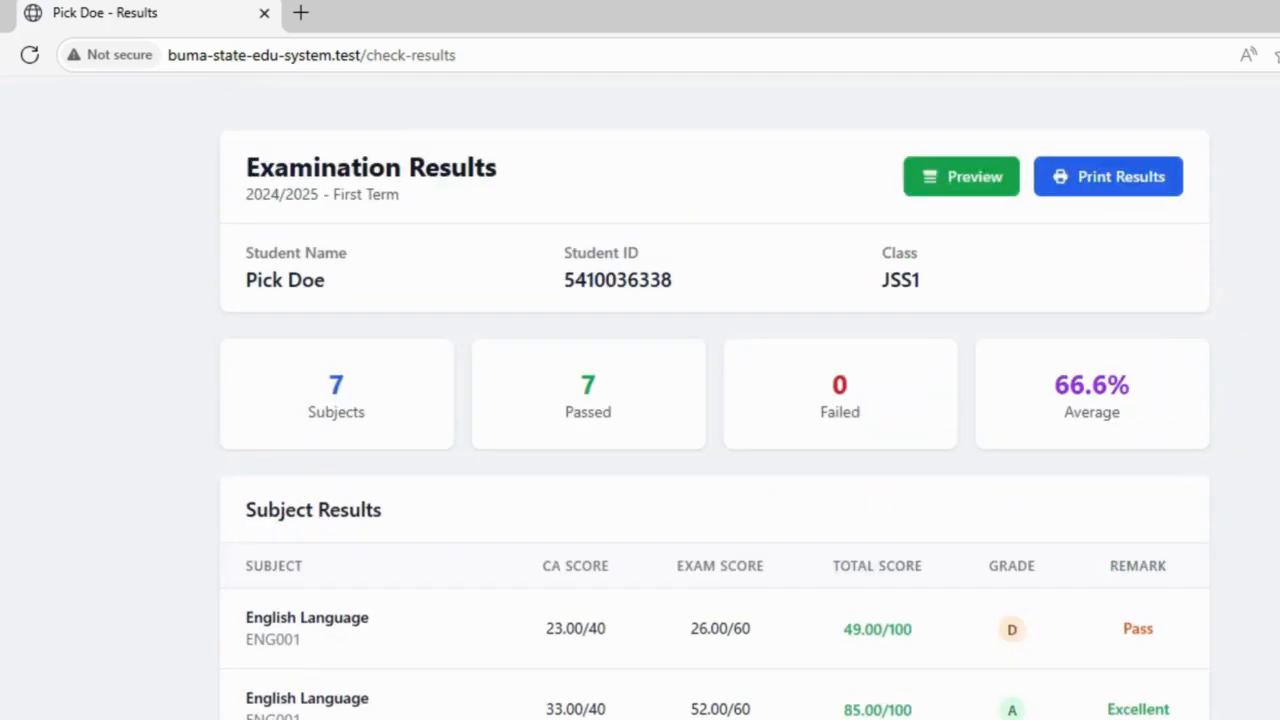
{"action": "scroll", "coordinate": [715, 400], "scroll_direction": "down", "scroll_amount": 1}
{"action": "scroll", "coordinate": [715, 400], "scroll_direction": "up", "scroll_amount": 1}
{"action": "scroll", "coordinate": [715, 400], "scroll_direction": "down", "scroll_amount": 5}
{"action": "scroll", "coordinate": [715, 400], "scroll_direction": "down", "scroll_amount": 2}
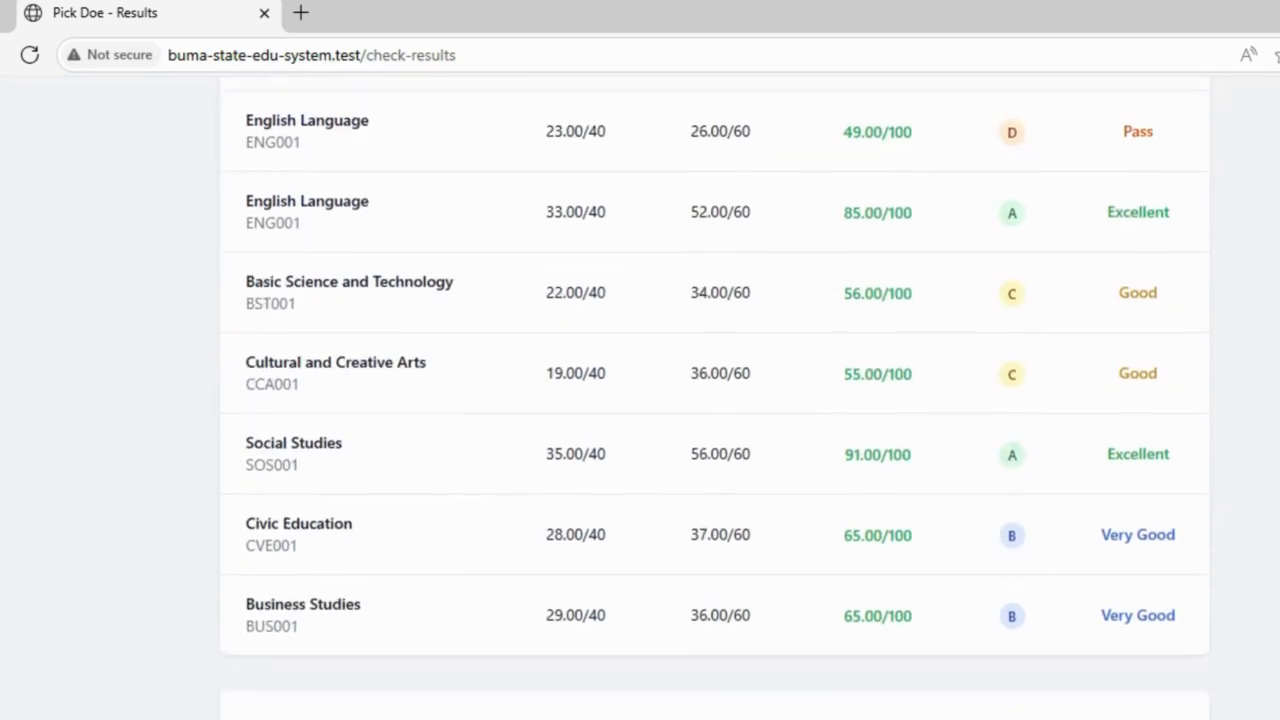
{"action": "scroll", "coordinate": [715, 400], "scroll_direction": "up", "scroll_amount": 5}
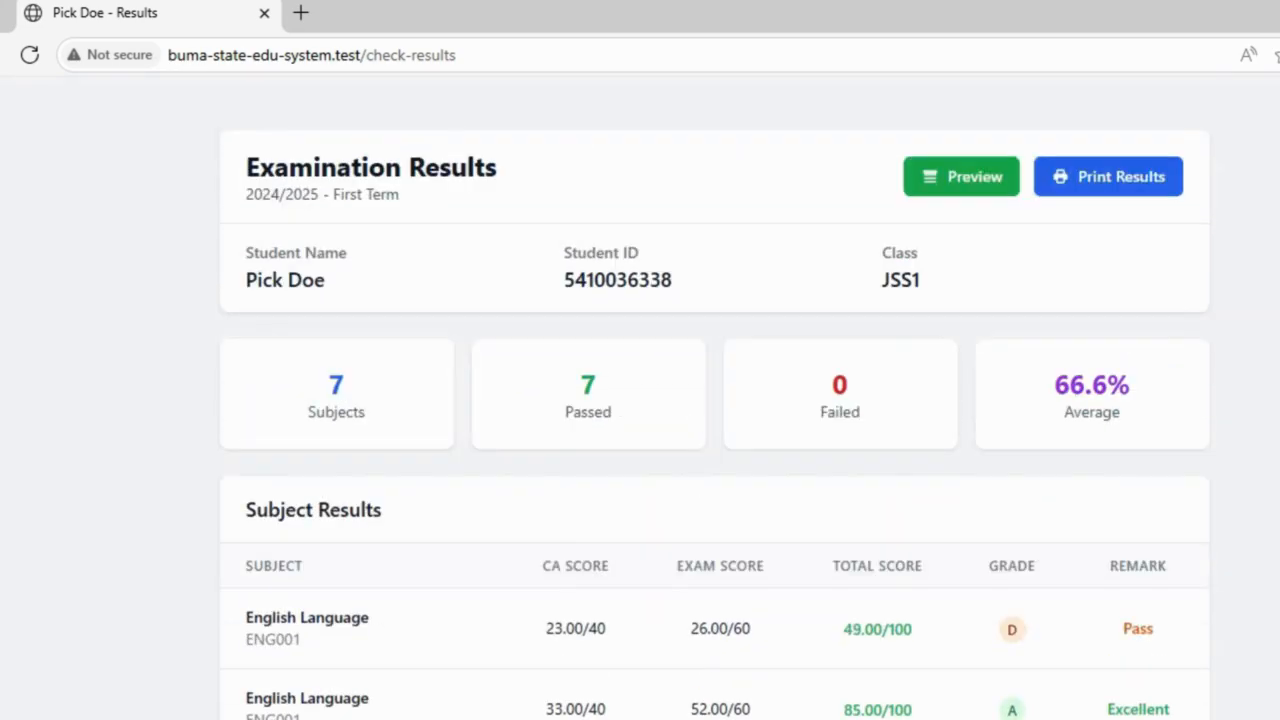
{"action": "left_click", "coordinate": [957, 184]}
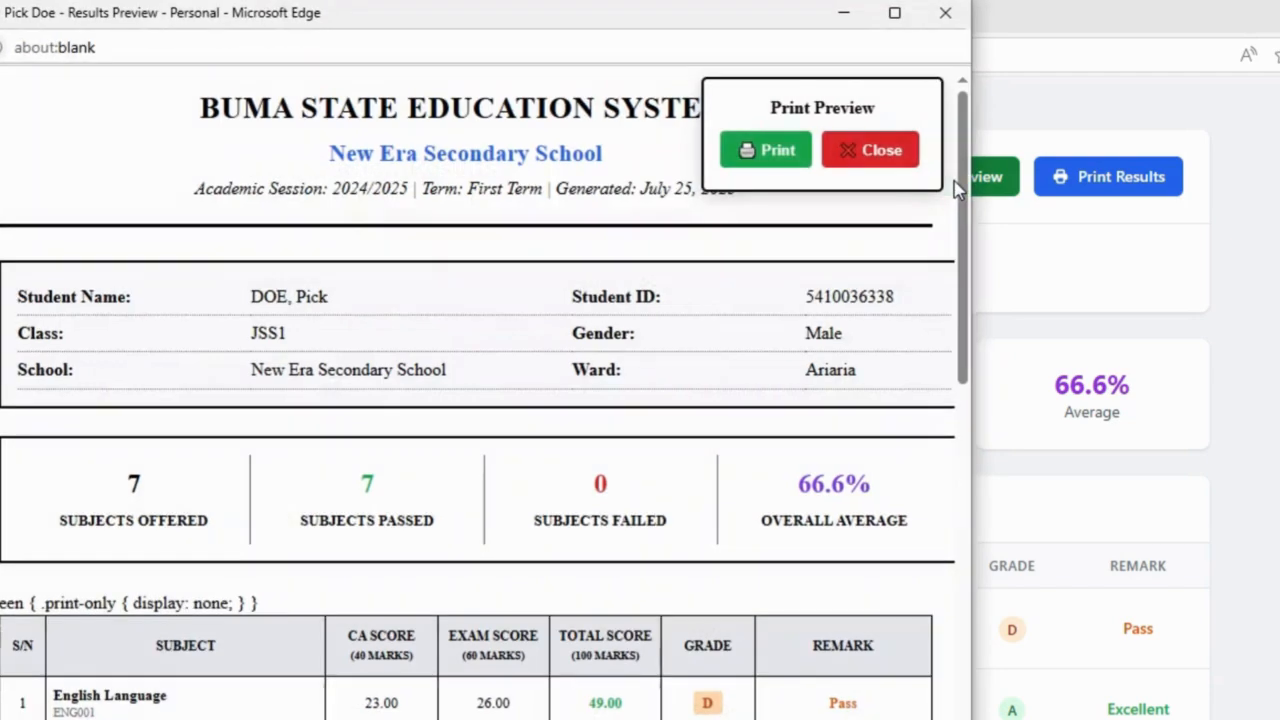
{"action": "left_click_drag", "start_coordinate": [966, 257], "coordinate": [1014, 126]}
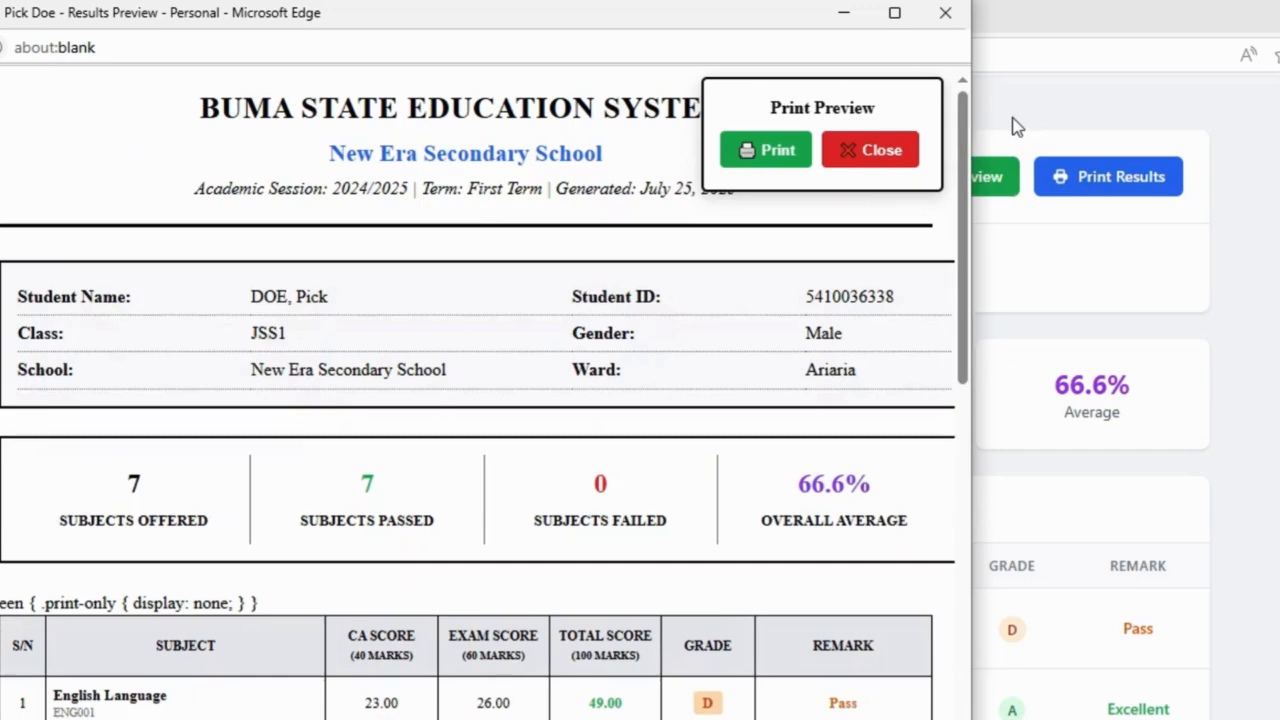
{"action": "left_click", "coordinate": [898, 168]}
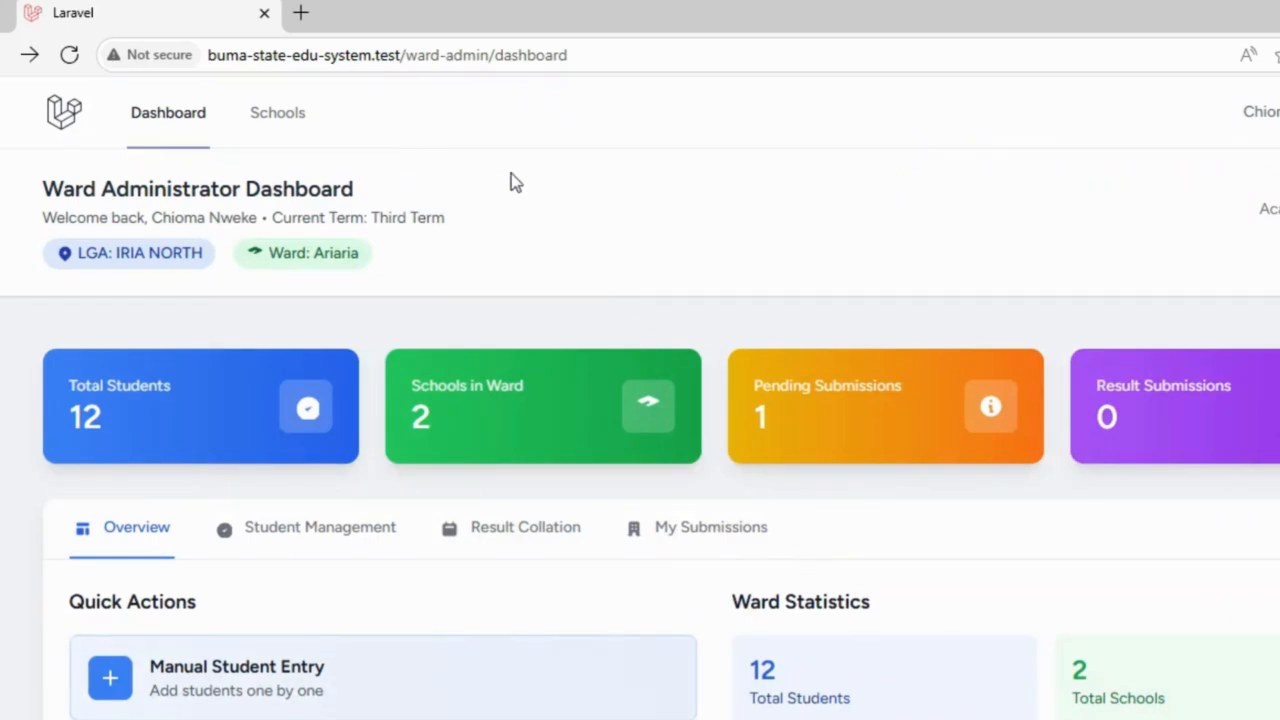
Step: Change the address to /ward-admin/students/sort-codes, removing the doubled slash, and load it
{"action": "left_click_drag", "start_coordinate": [651, 55], "coordinate": [424, 62]}
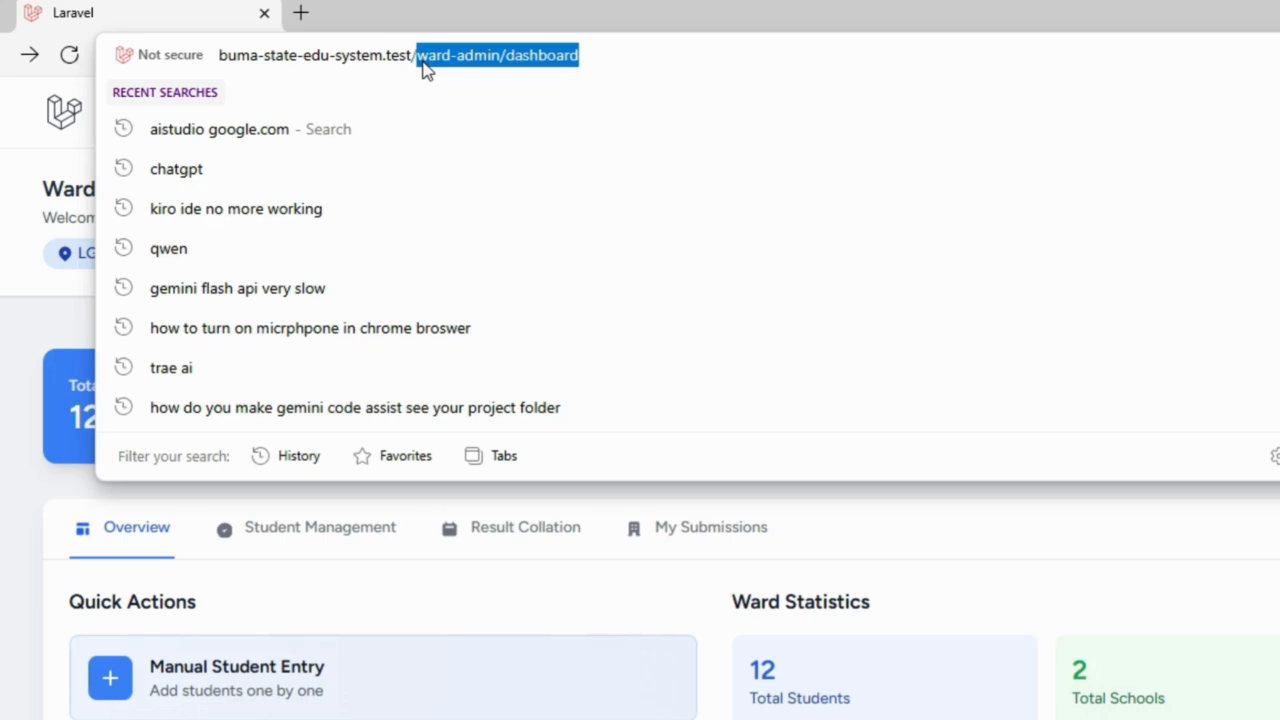
{"action": "type", "text": "/ward-admin/students/sort-codes"}
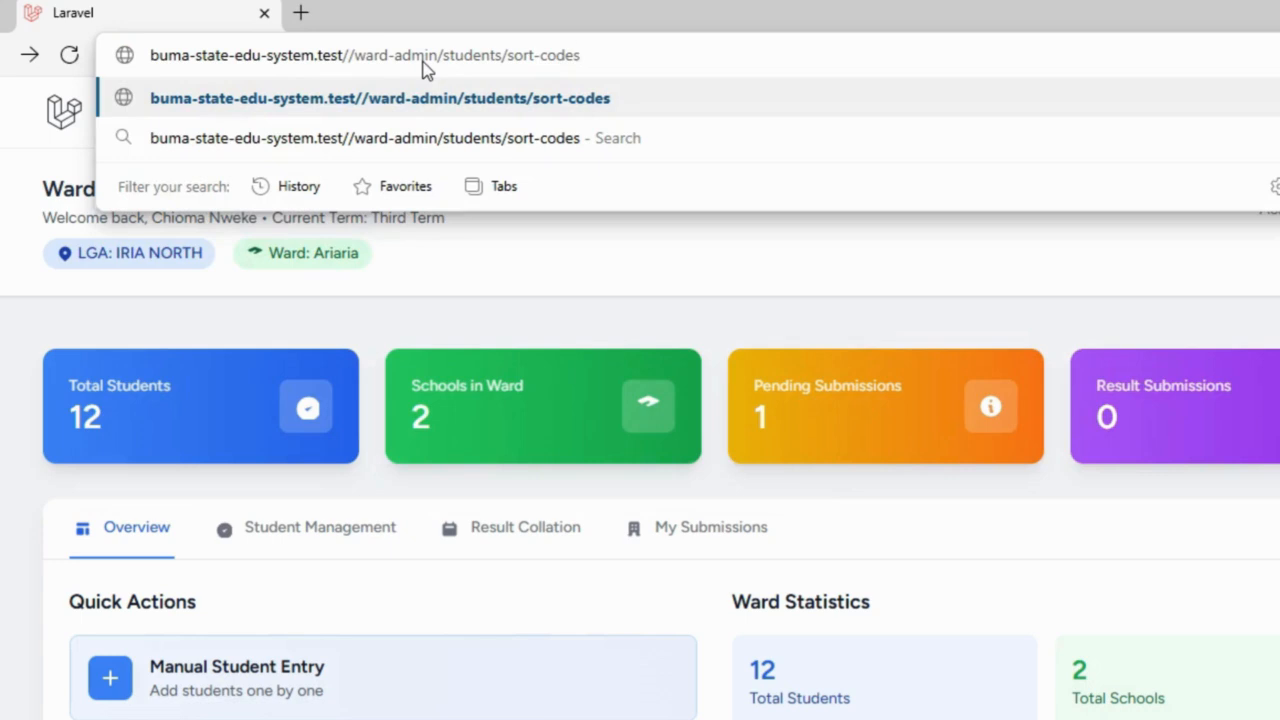
{"action": "left_click", "coordinate": [356, 55]}
{"action": "key", "text": "BackSpace"}
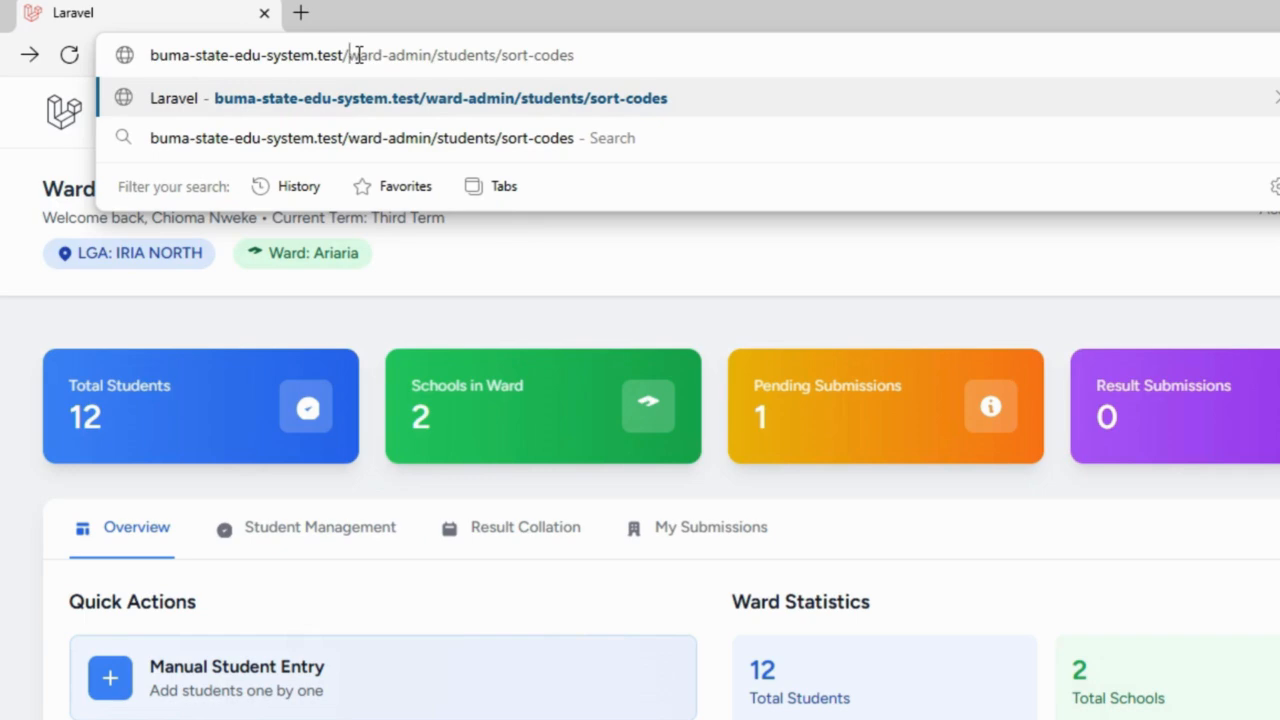
{"action": "key", "text": "Return"}
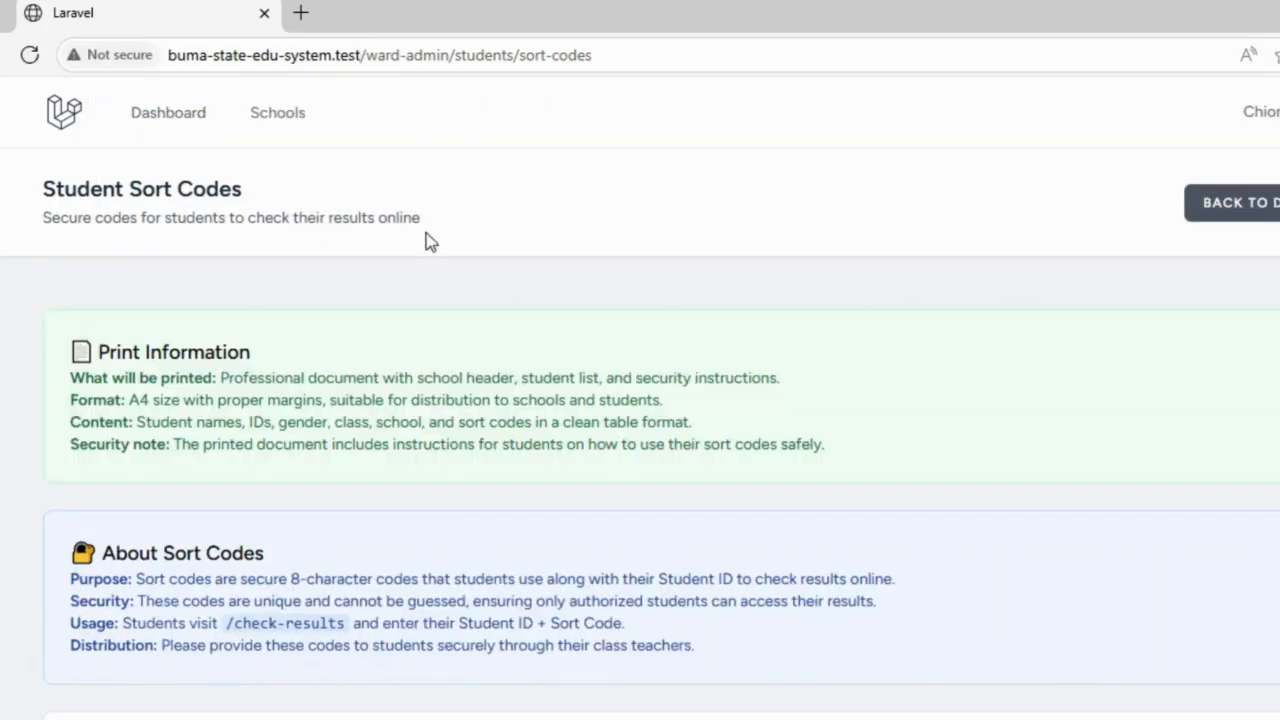
Step: Filter the sort-codes list to Ariaria Secondary School, class JSS1
{"action": "scroll", "coordinate": [640, 400], "scroll_direction": "down", "scroll_amount": 3}
{"action": "scroll", "coordinate": [640, 400], "scroll_direction": "up", "scroll_amount": 3}
{"action": "scroll", "coordinate": [640, 400], "scroll_direction": "down", "scroll_amount": 1}
{"action": "scroll", "coordinate": [640, 400], "scroll_direction": "up", "scroll_amount": 1}
{"action": "scroll", "coordinate": [640, 400], "scroll_direction": "down", "scroll_amount": 1}
{"action": "scroll", "coordinate": [640, 400], "scroll_direction": "down", "scroll_amount": 5}
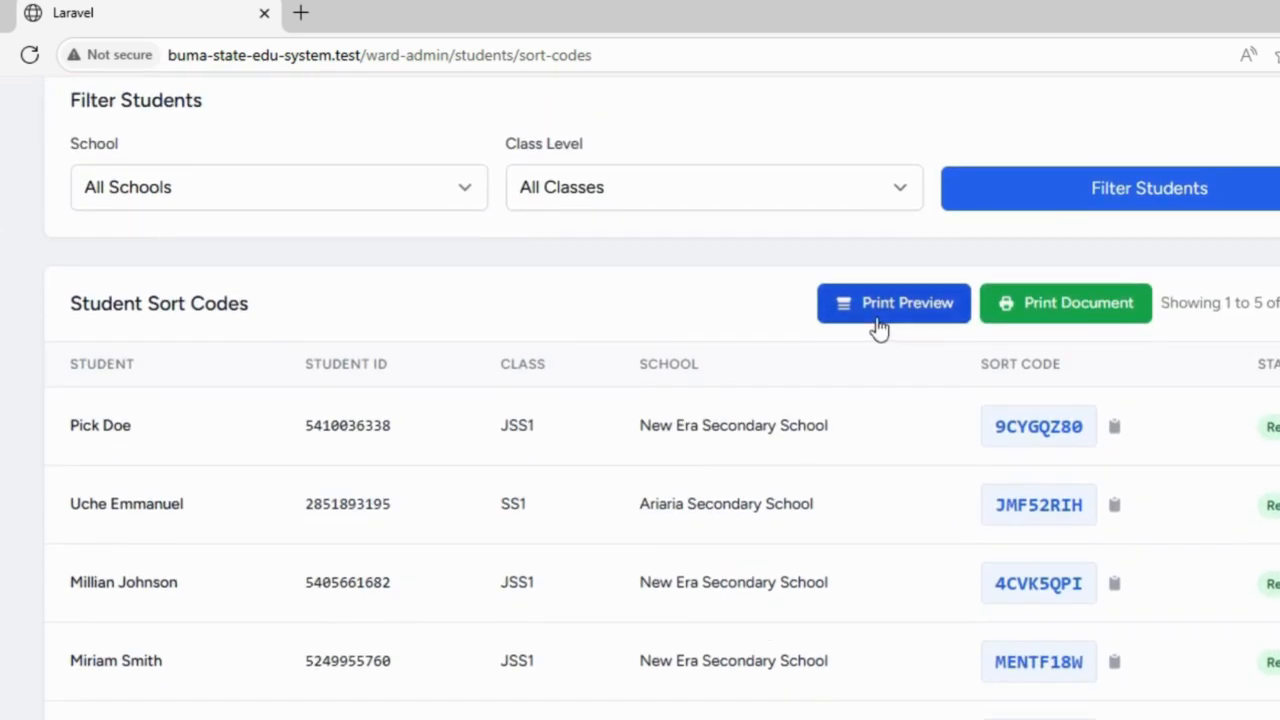
{"action": "left_click", "coordinate": [452, 195]}
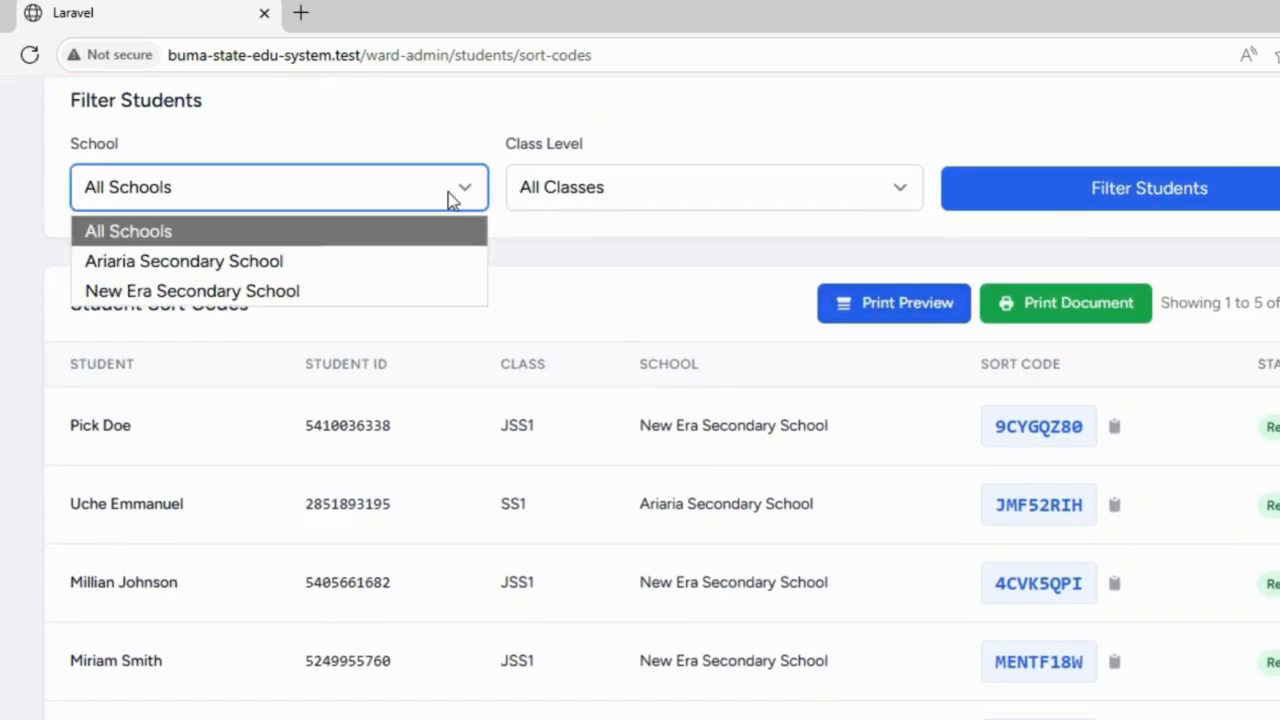
{"action": "left_click", "coordinate": [309, 265]}
{"action": "left_click", "coordinate": [659, 196]}
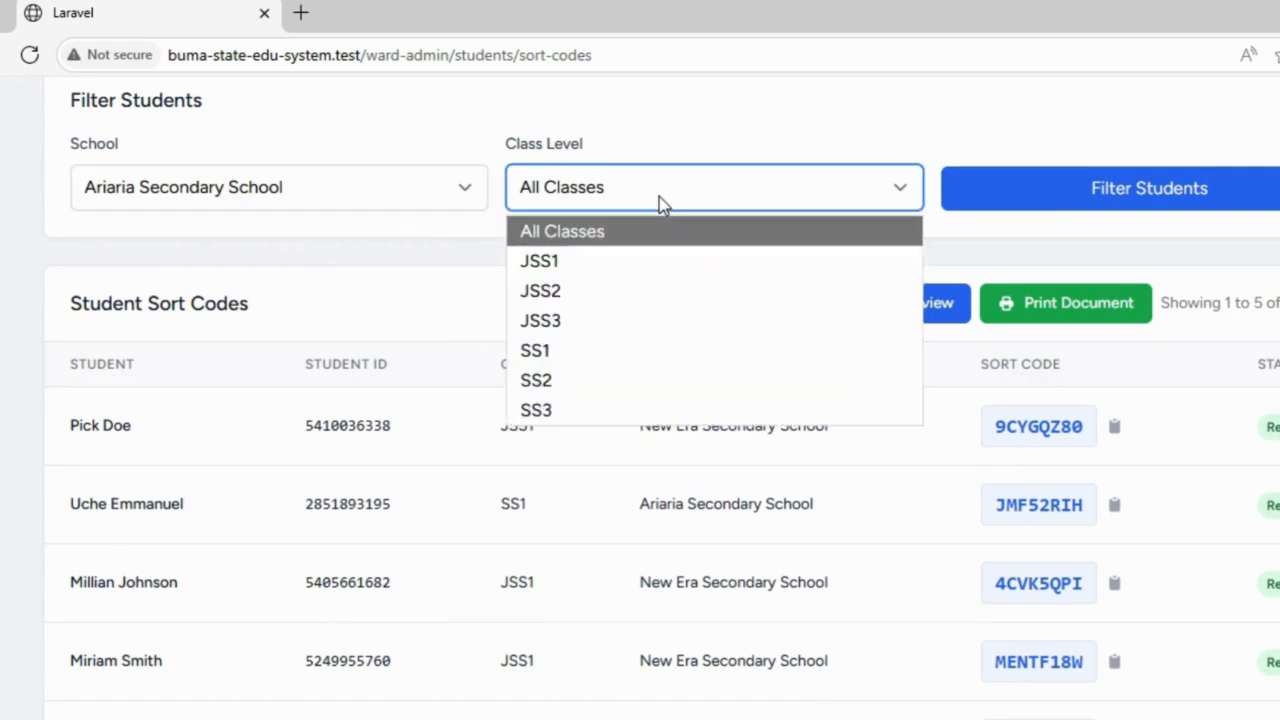
{"action": "left_click", "coordinate": [626, 265]}
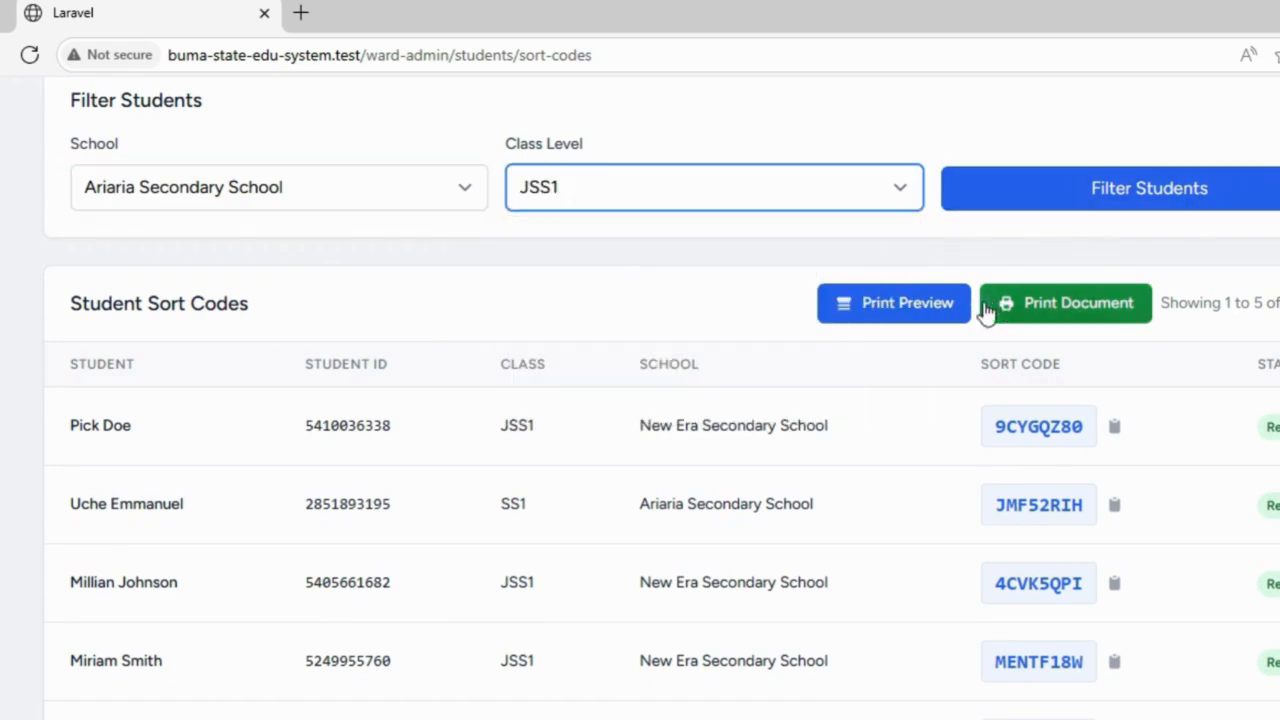
{"action": "left_click", "coordinate": [1140, 195]}
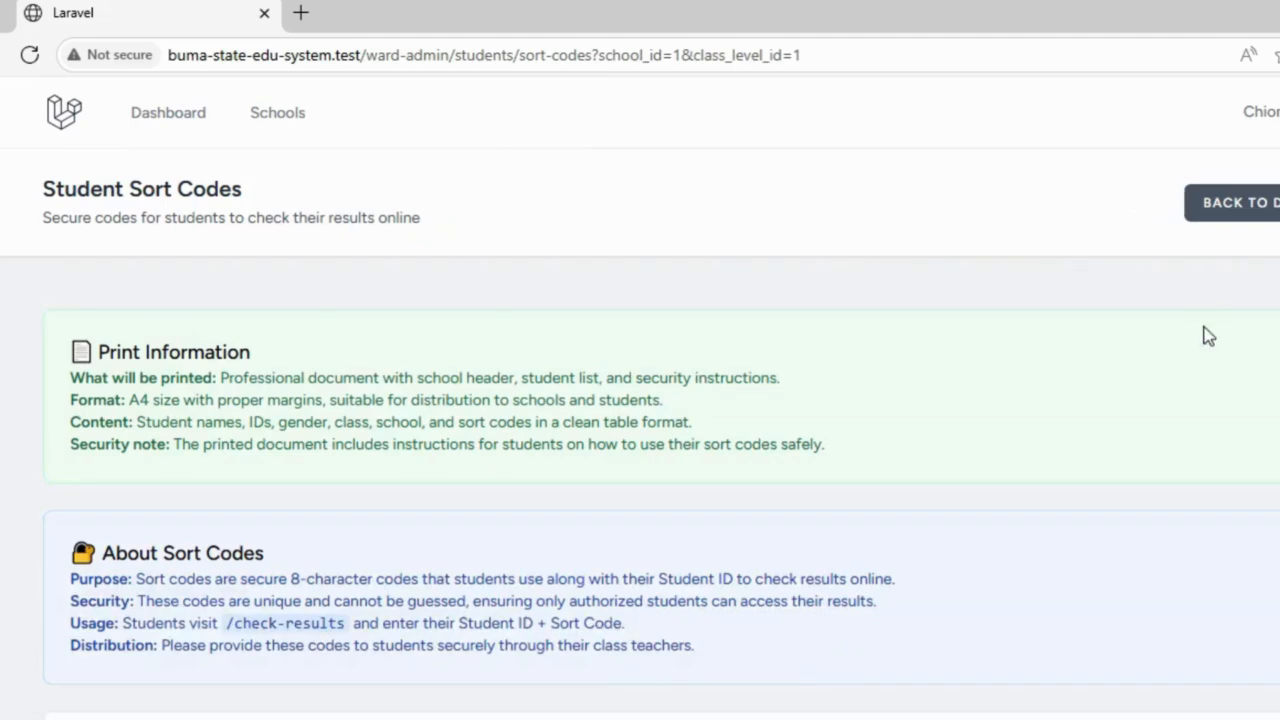
Step: Refilter to New Era Secondary School with JSS1 and scroll down to the table
{"action": "scroll", "coordinate": [1123, 334], "scroll_direction": "down", "scroll_amount": 4}
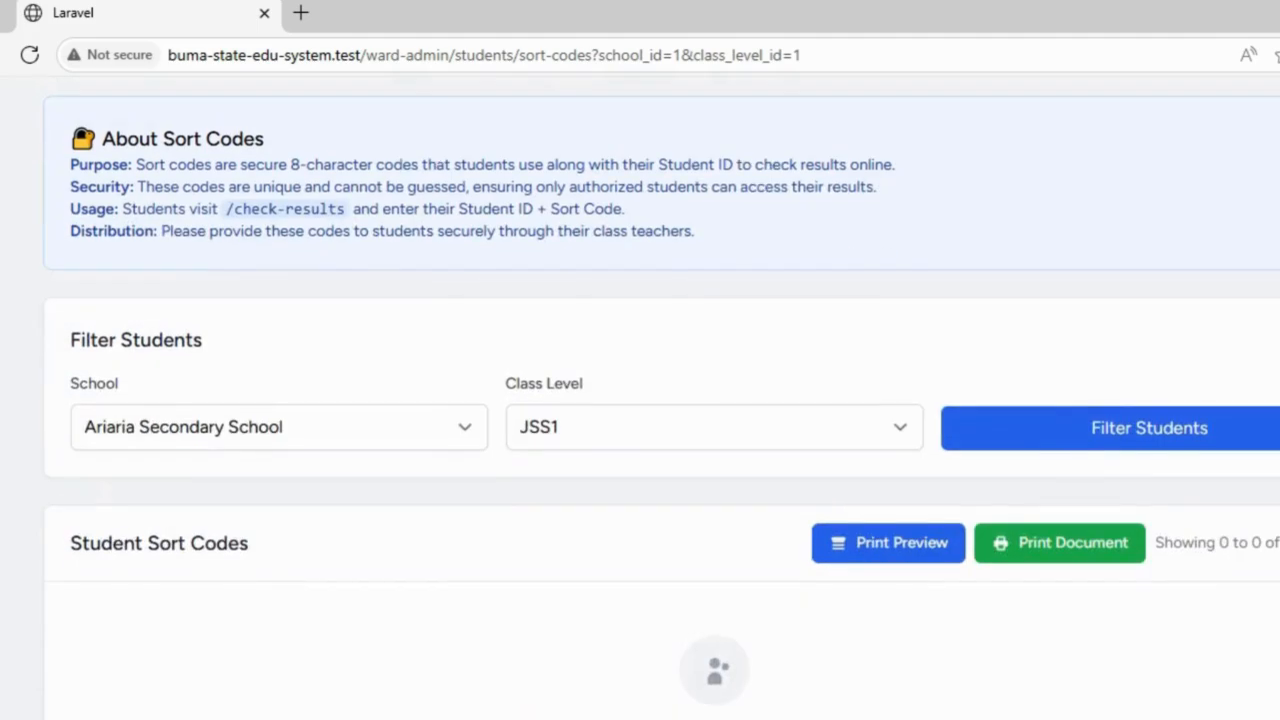
{"action": "scroll", "coordinate": [660, 400], "scroll_direction": "down", "scroll_amount": 1}
{"action": "left_click", "coordinate": [380, 345]}
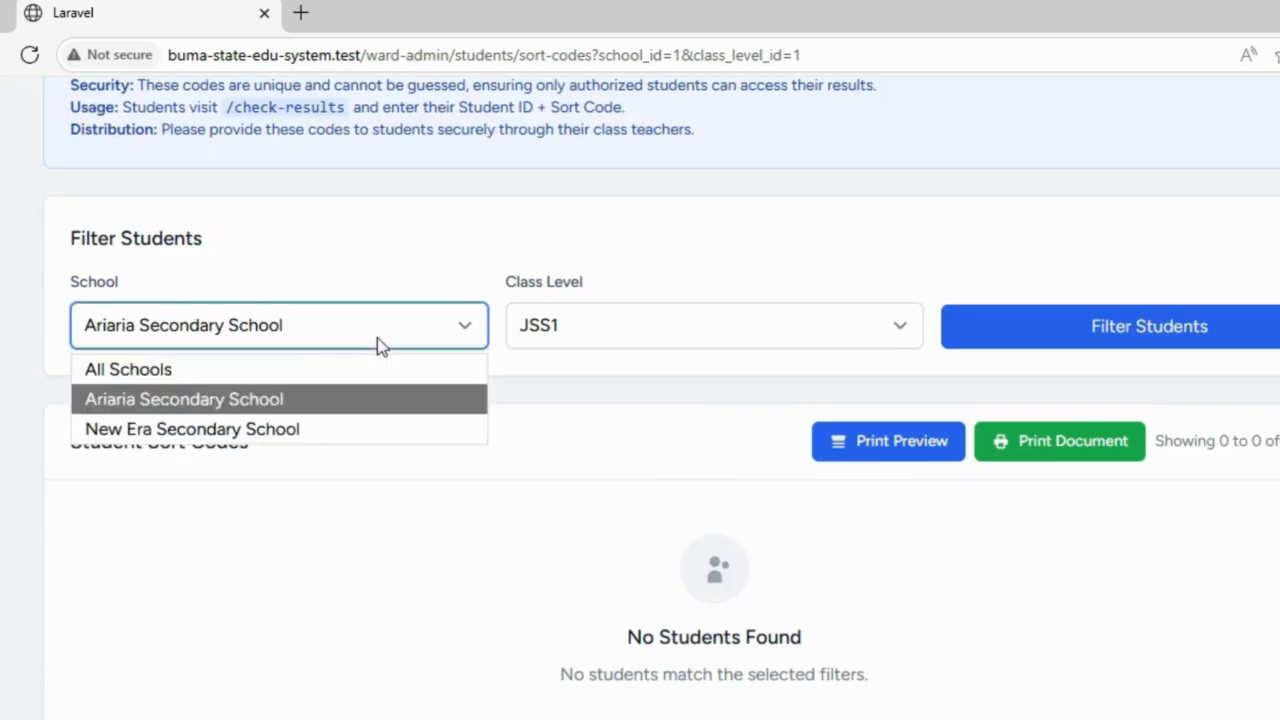
{"action": "left_click", "coordinate": [234, 430]}
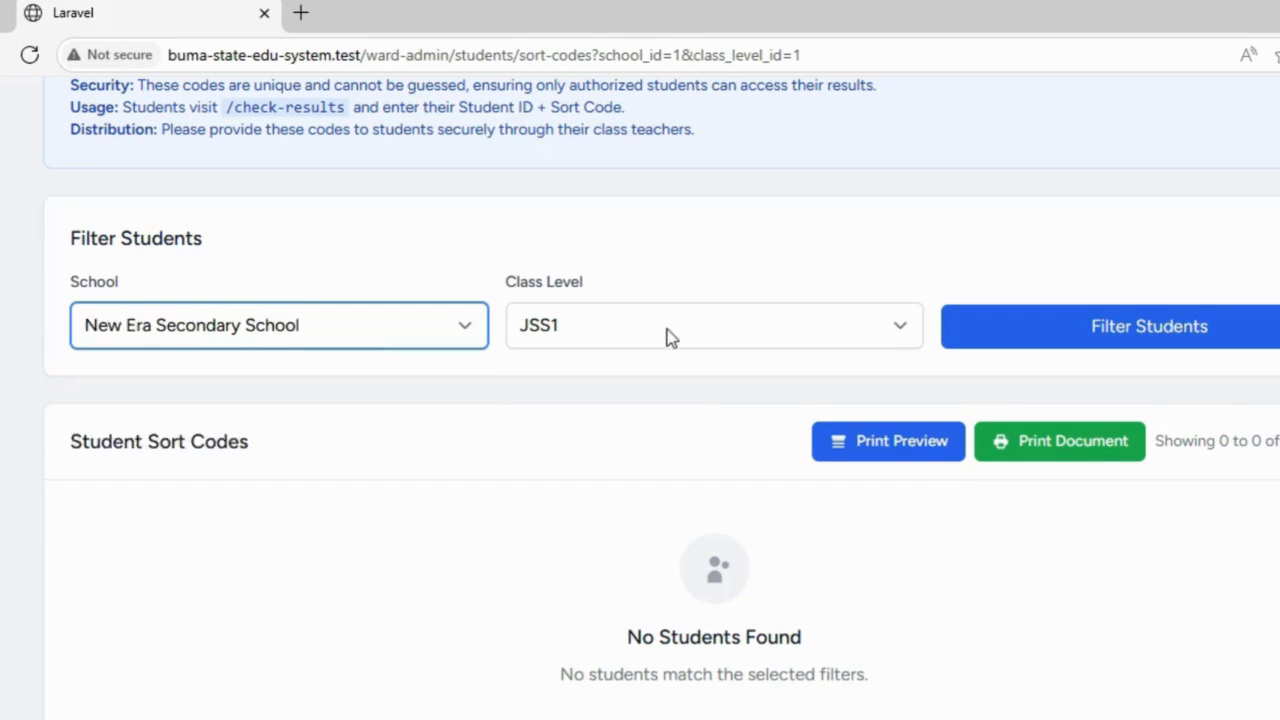
{"action": "left_click", "coordinate": [668, 337]}
{"action": "left_click", "coordinate": [603, 406]}
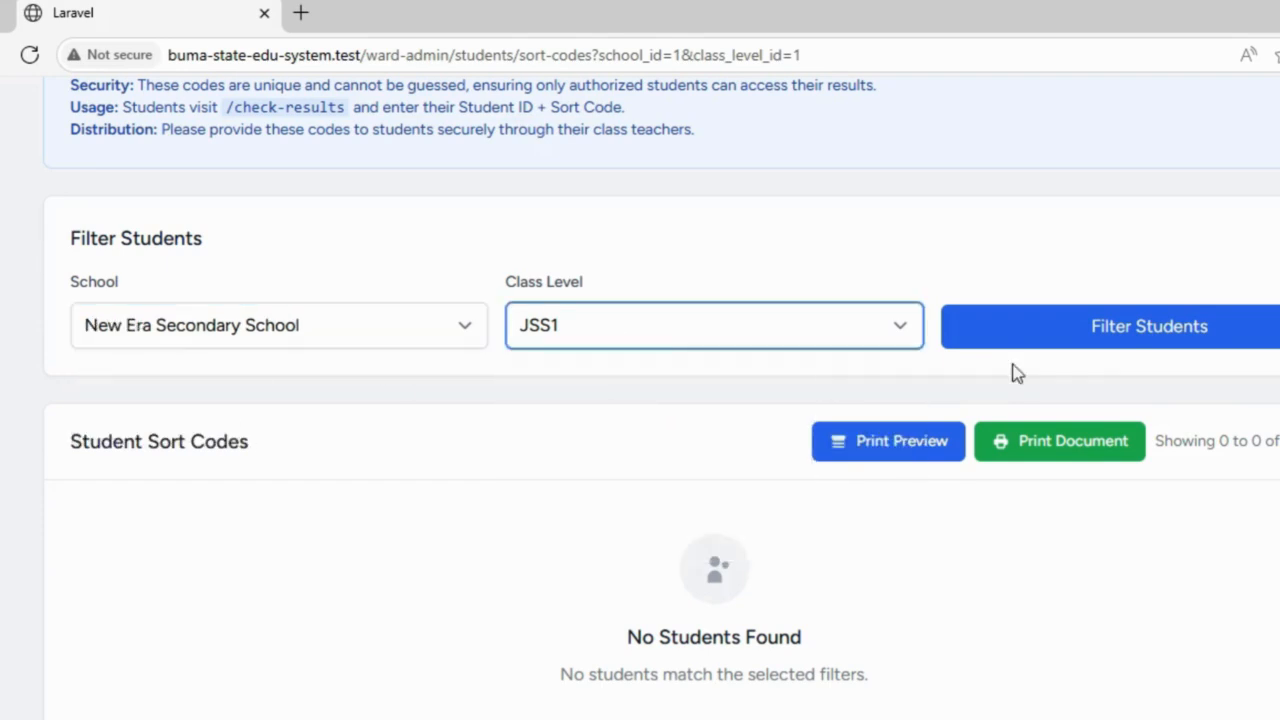
{"action": "left_click", "coordinate": [1135, 341]}
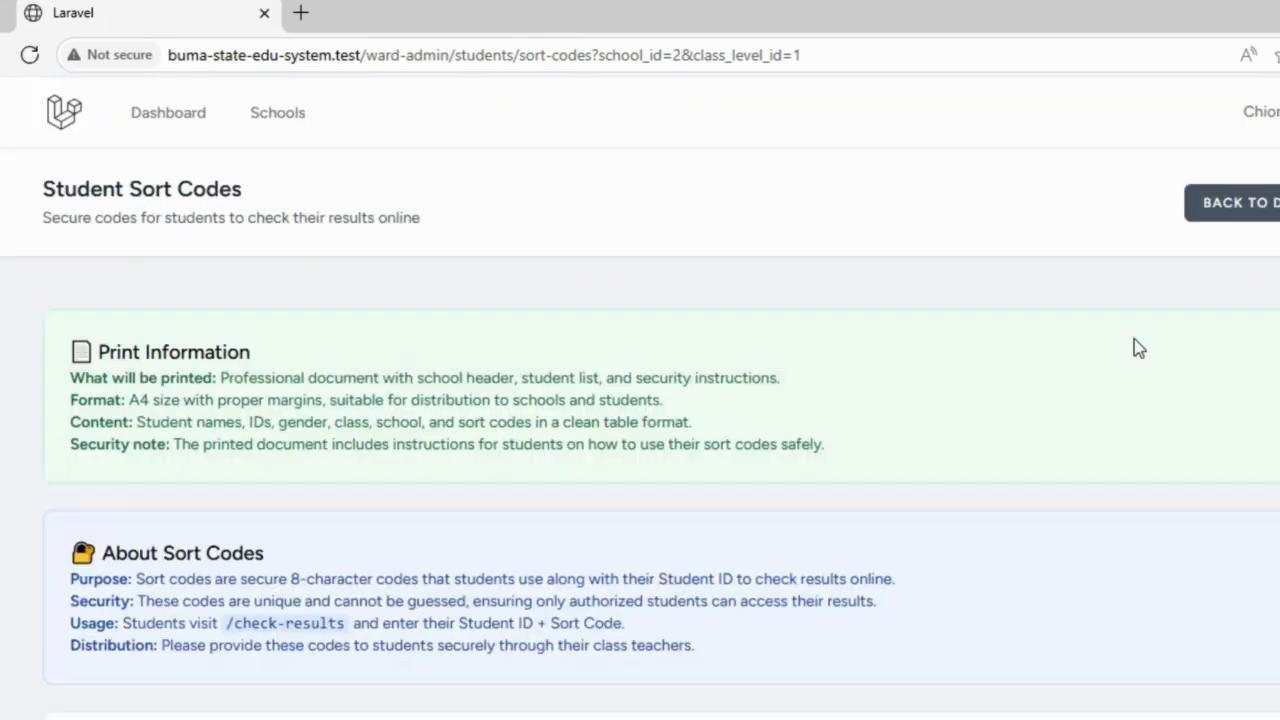
{"action": "scroll", "coordinate": [640, 400], "scroll_direction": "down", "scroll_amount": 6}
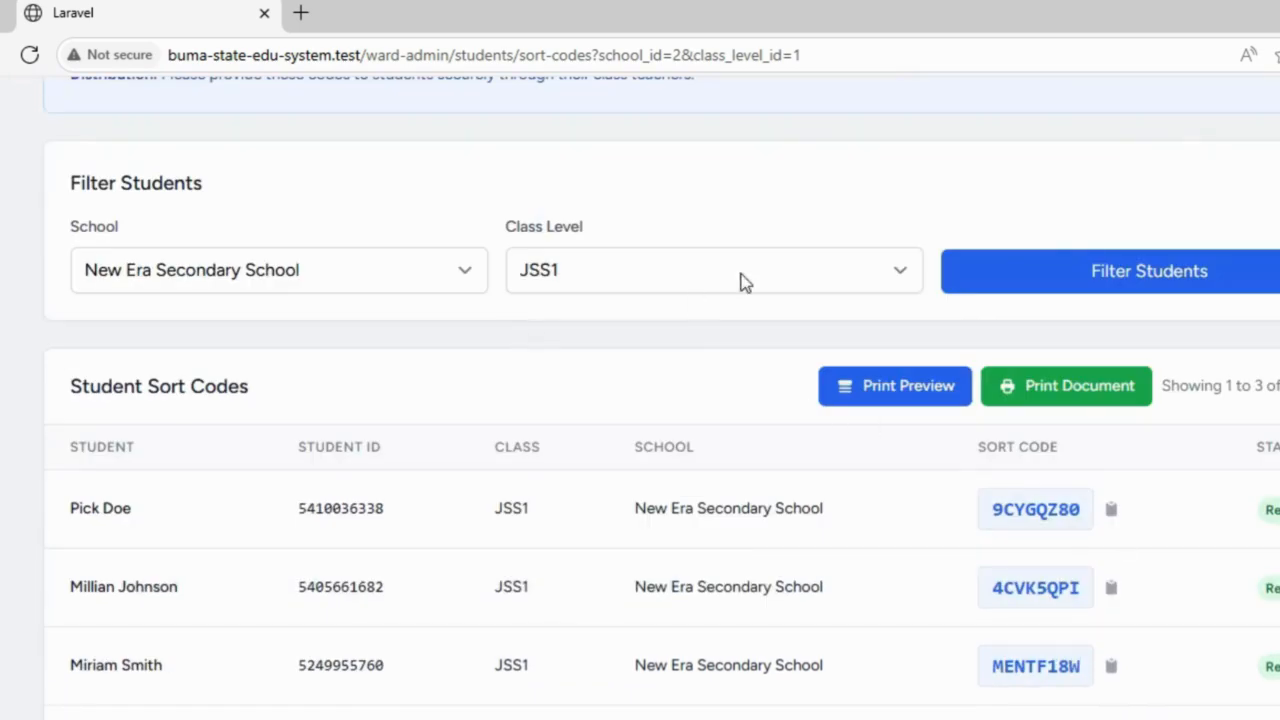
Step: Filter New Era Secondary School's list to class level SS1
{"action": "left_click", "coordinate": [743, 279]}
{"action": "left_click", "coordinate": [590, 443]}
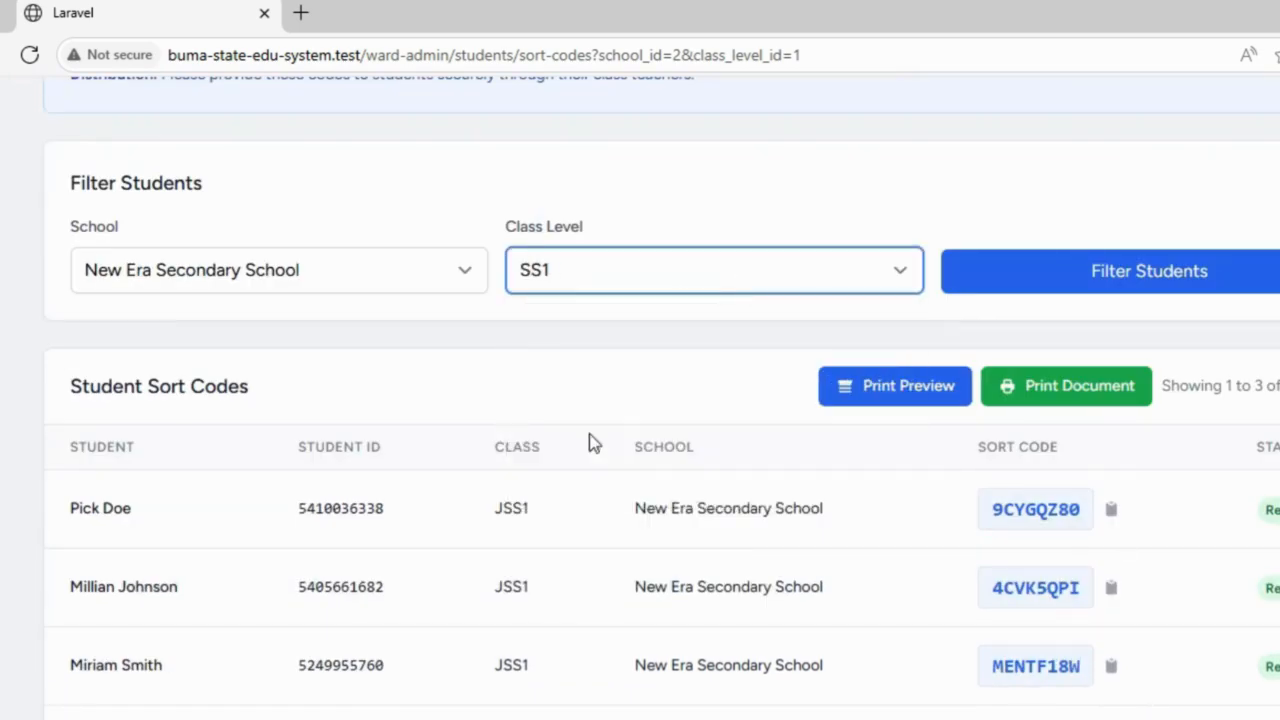
{"action": "left_click", "coordinate": [1094, 270]}
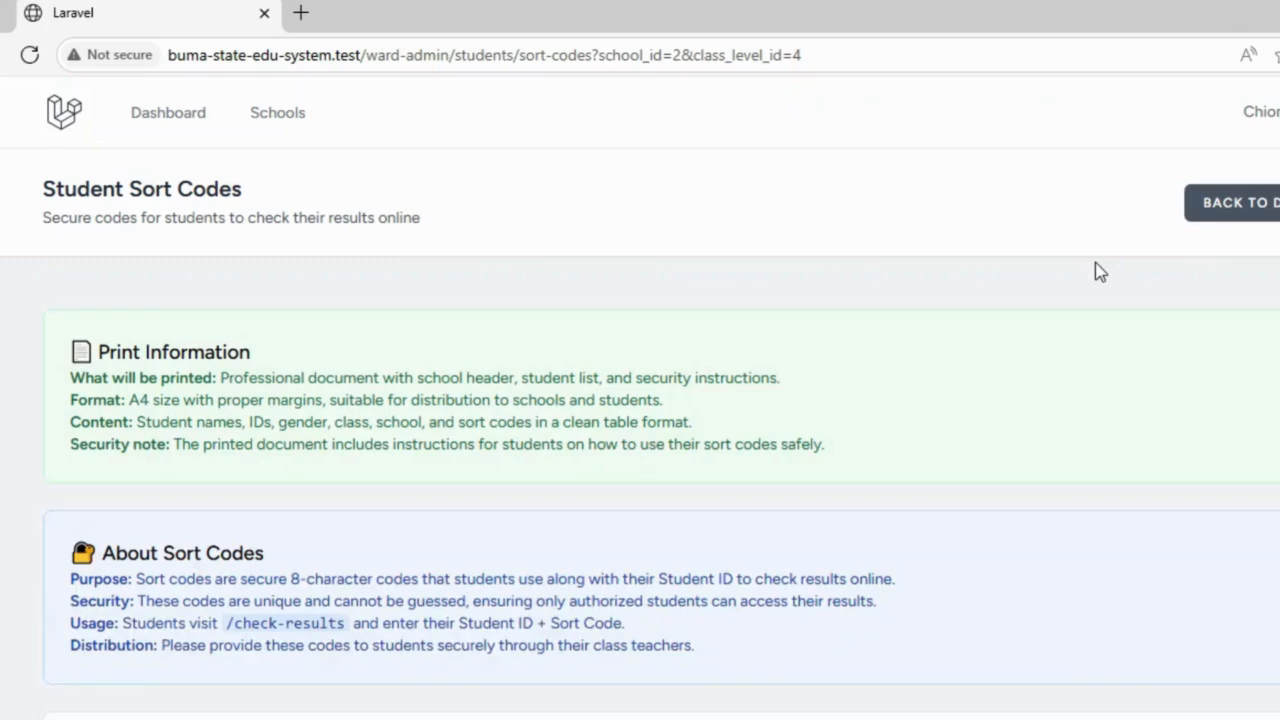
{"action": "scroll", "coordinate": [397, 413], "scroll_direction": "down", "scroll_amount": 5}
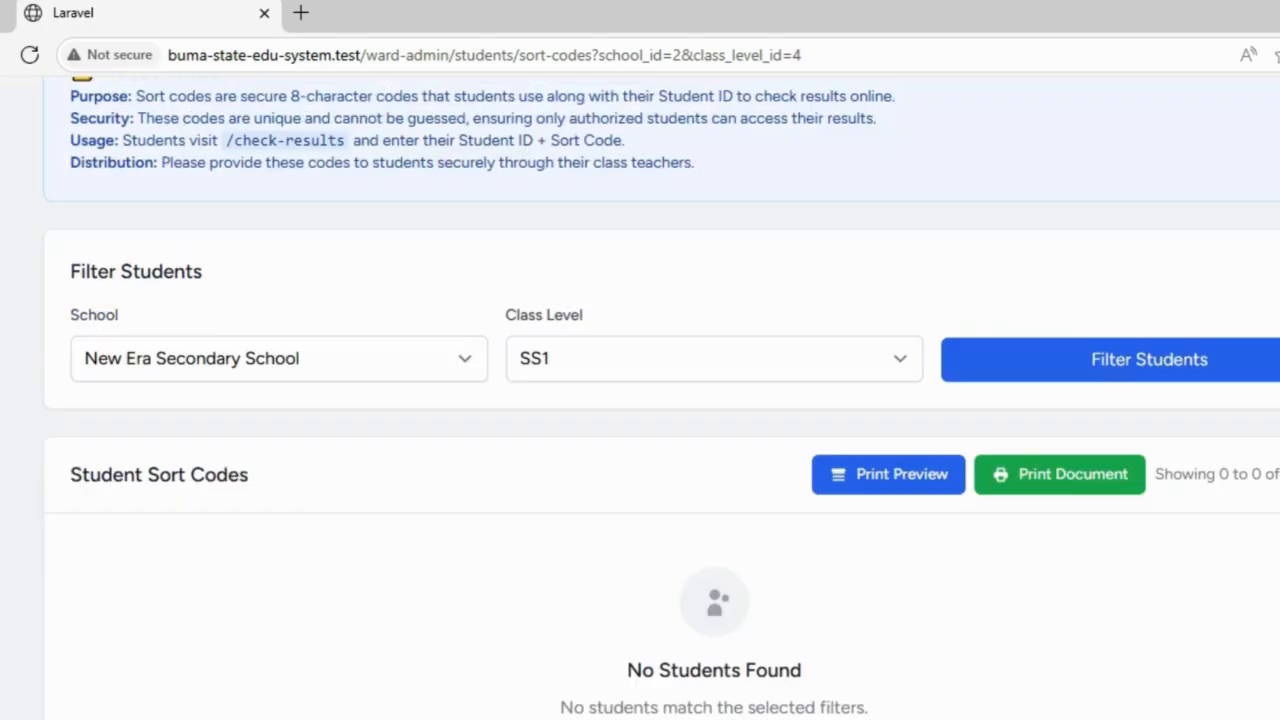
Step: Switch the school to Ariaria Secondary School, keeping SS1, and reapply the filter
{"action": "left_click", "coordinate": [363, 374]}
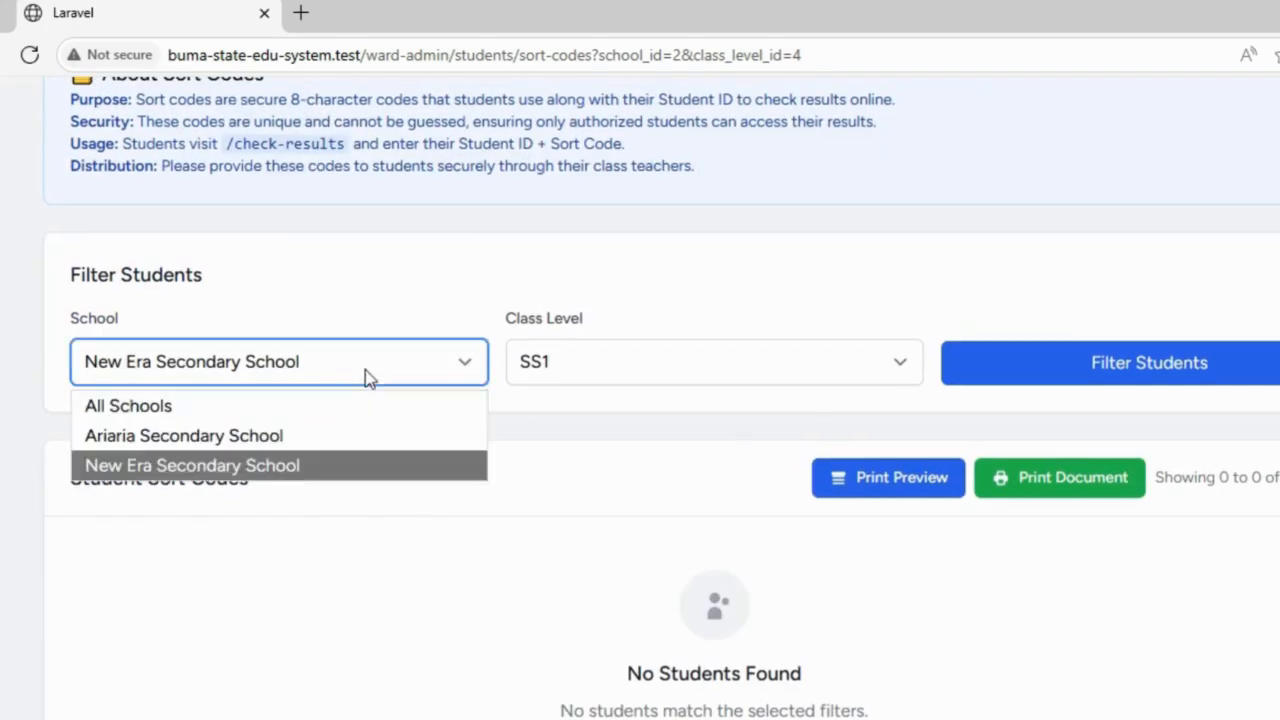
{"action": "left_click", "coordinate": [287, 440]}
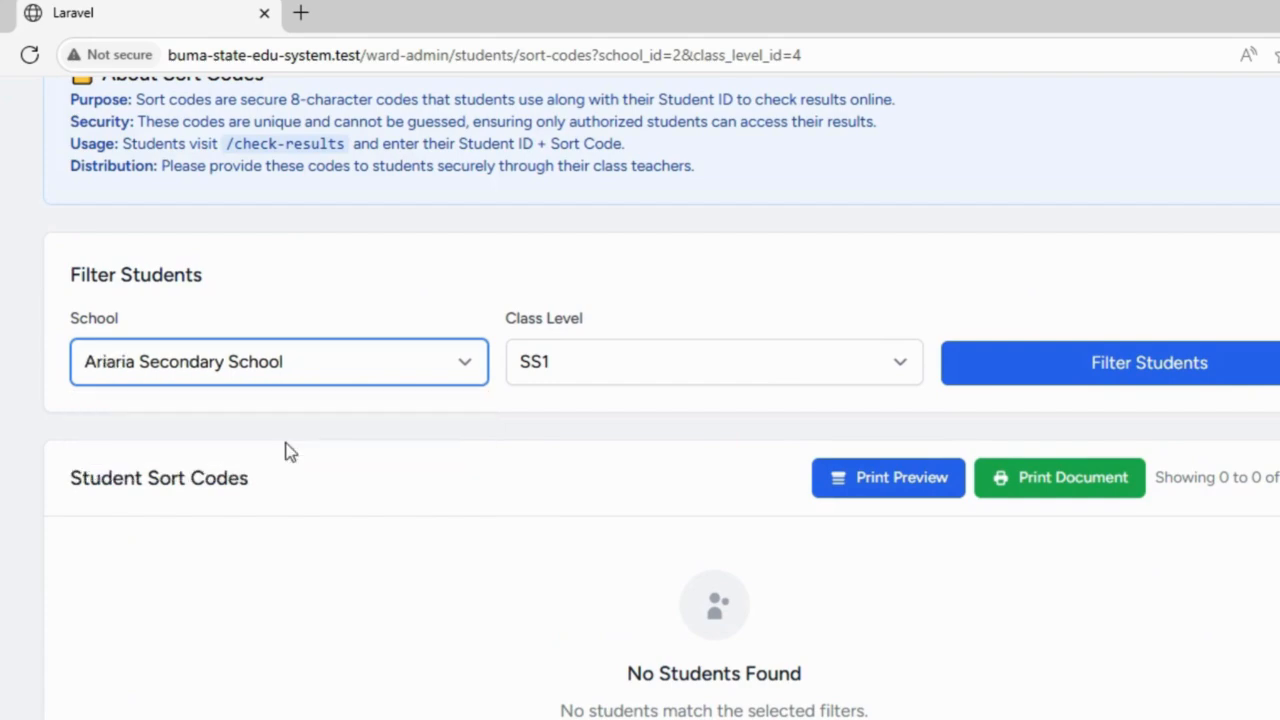
{"action": "left_click", "coordinate": [1222, 362]}
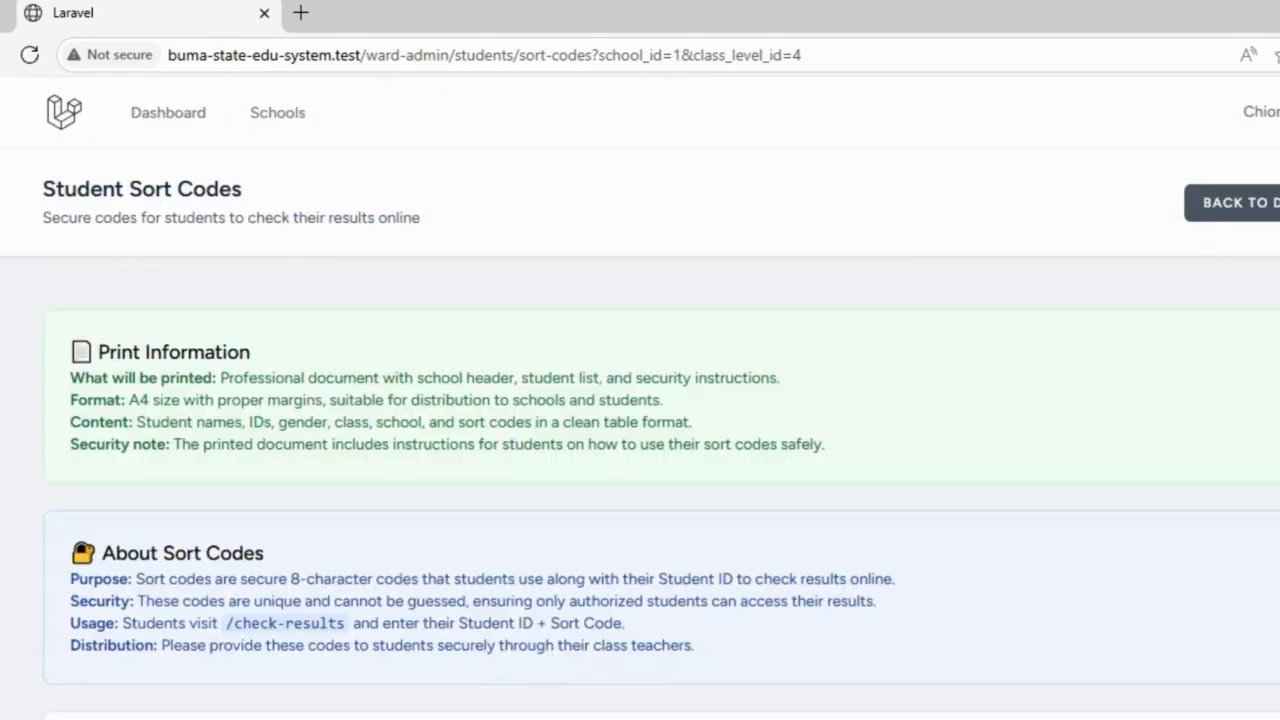
{"action": "scroll", "coordinate": [1220, 356], "scroll_direction": "down", "scroll_amount": 4}
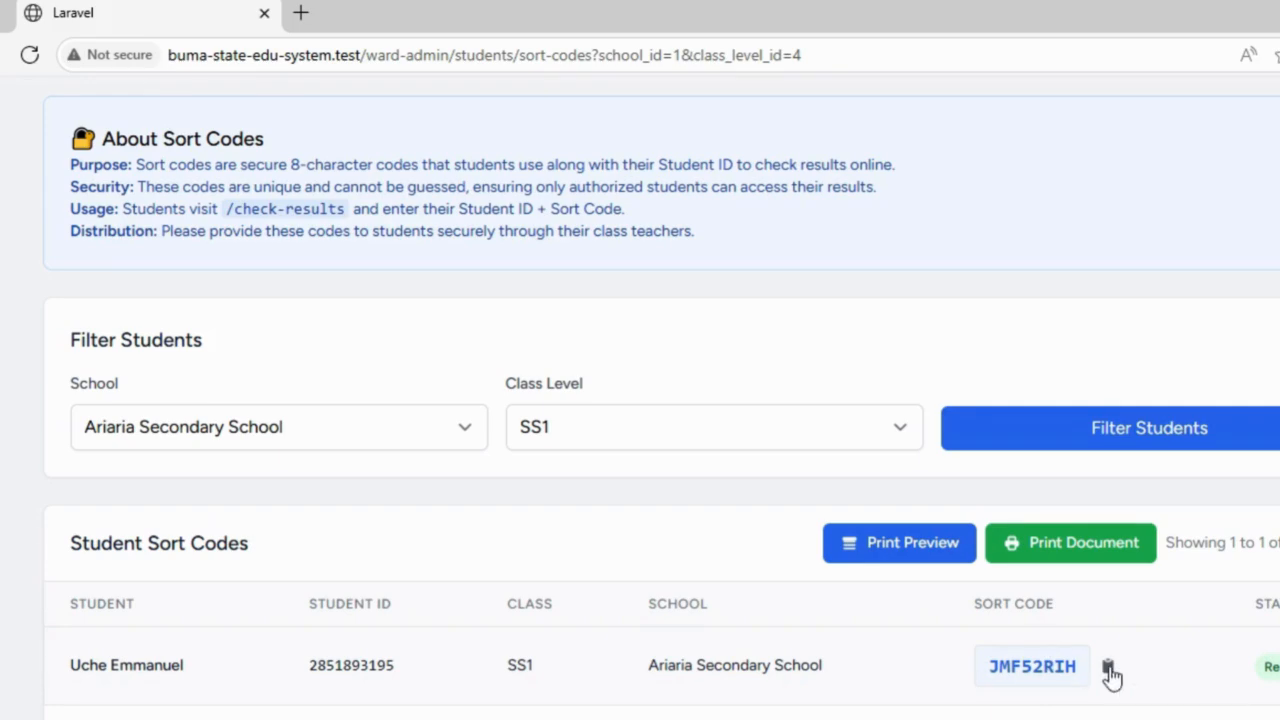
Step: Copy the Ariaria SS1 student's sort code from the table, then select the address path
{"action": "scroll", "coordinate": [660, 400], "scroll_direction": "up", "scroll_amount": 2}
{"action": "scroll", "coordinate": [1220, 682], "scroll_direction": "down", "scroll_amount": 2}
{"action": "left_click_drag", "start_coordinate": [978, 668], "coordinate": [1068, 673]}
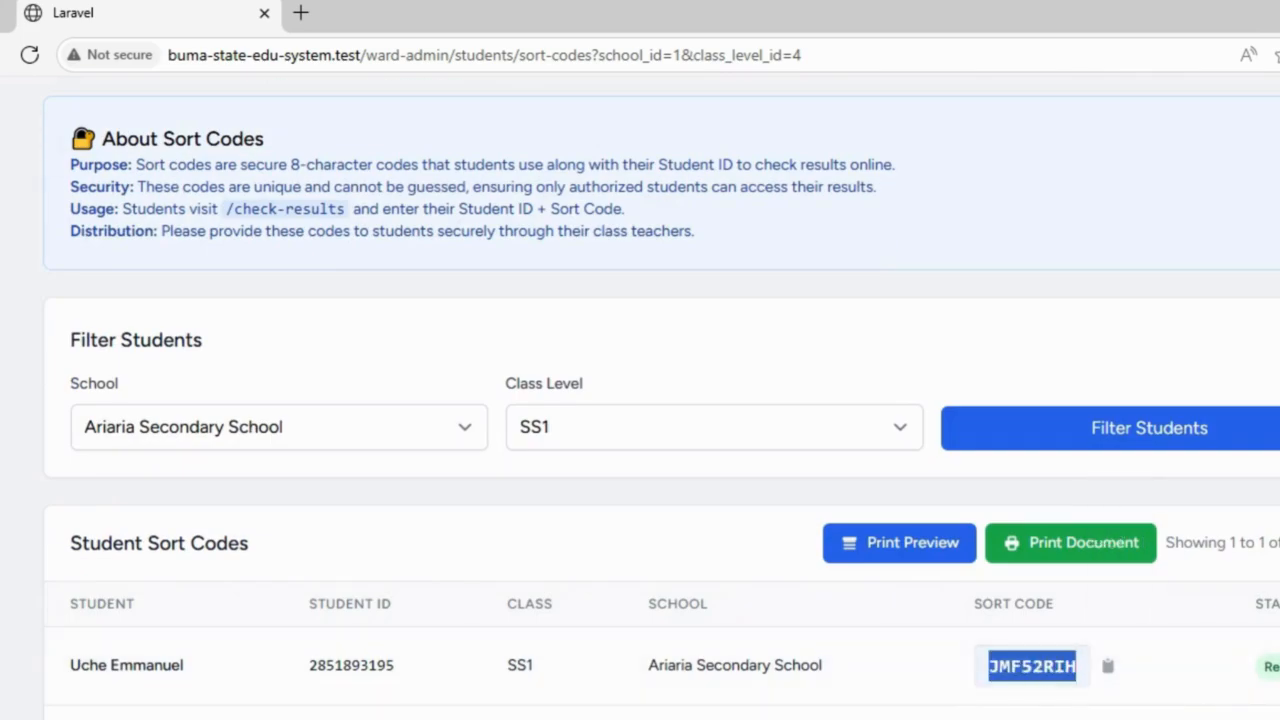
{"action": "scroll", "coordinate": [640, 400], "scroll_direction": "up", "scroll_amount": 4}
{"action": "left_click_drag", "start_coordinate": [810, 55], "coordinate": [380, 55]}
Step: Go to /check-results, paste the copied sort code and fill in a saved student ID
{"action": "type", "text": "ch"}
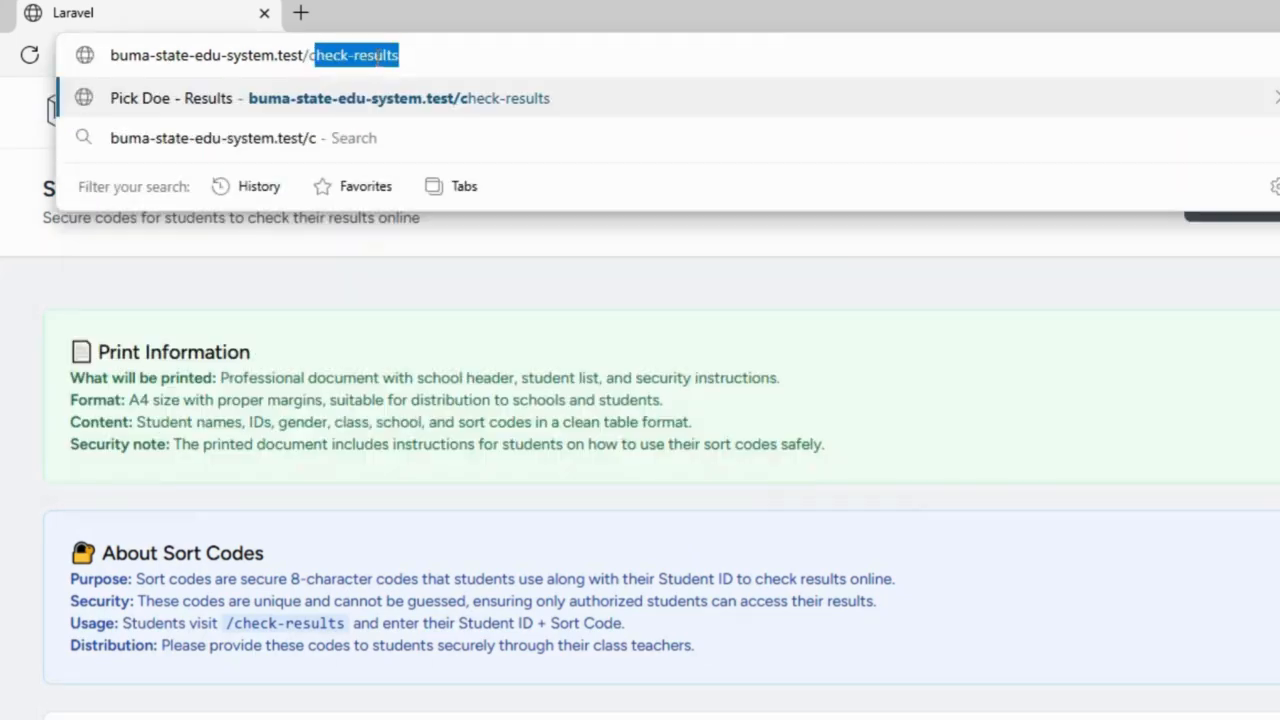
{"action": "key", "text": "Return"}
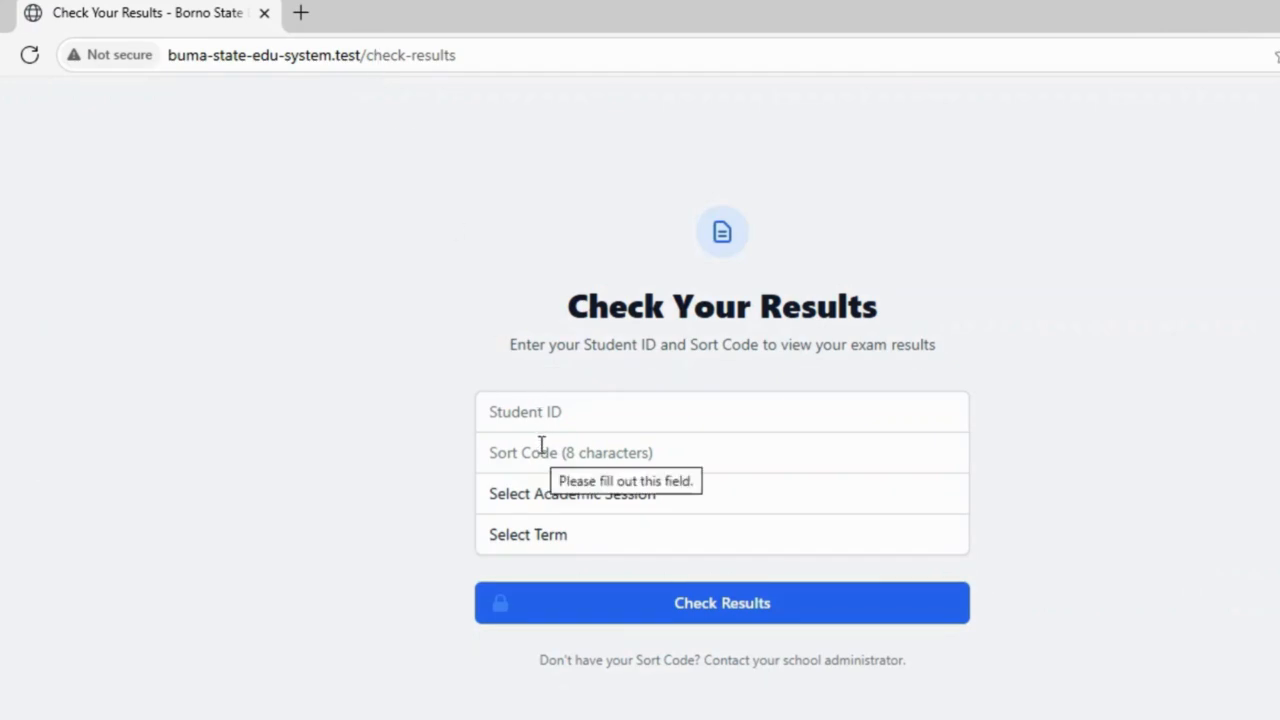
{"action": "left_click", "coordinate": [537, 445]}
{"action": "left_click", "coordinate": [529, 409]}
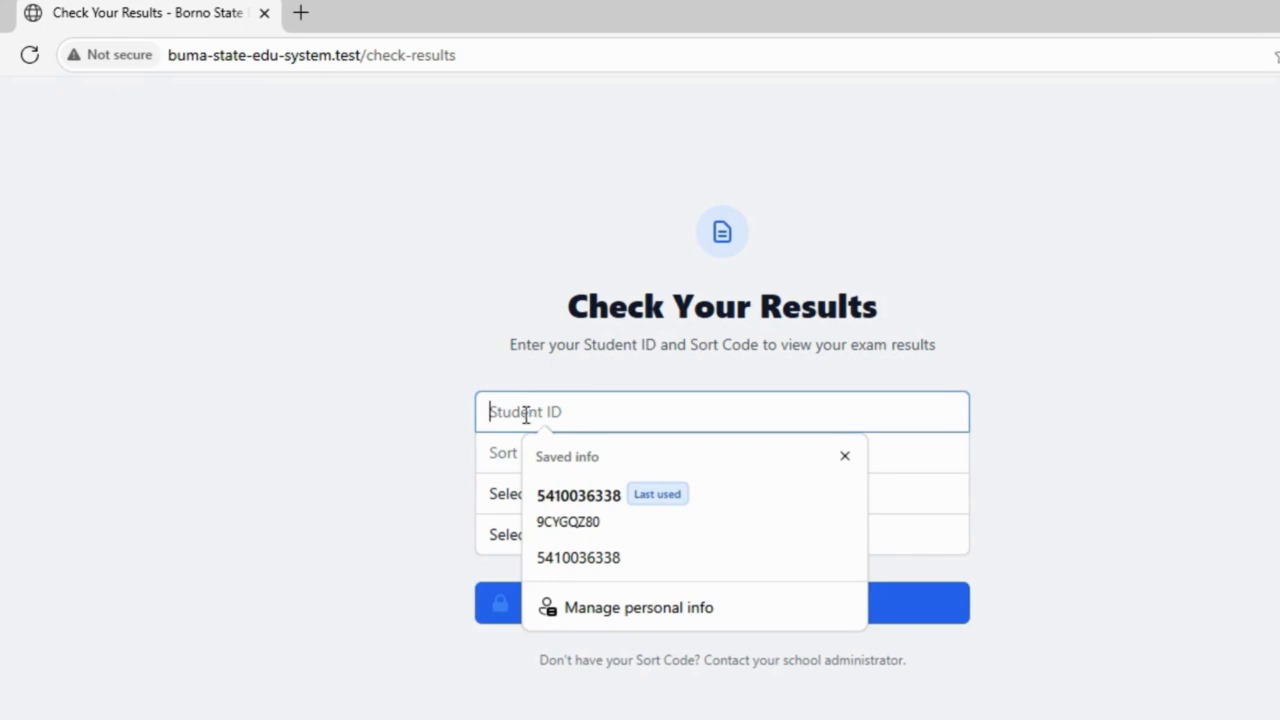
{"action": "left_click", "coordinate": [513, 459]}
{"action": "type", "text": "JMF5Z8IH"}
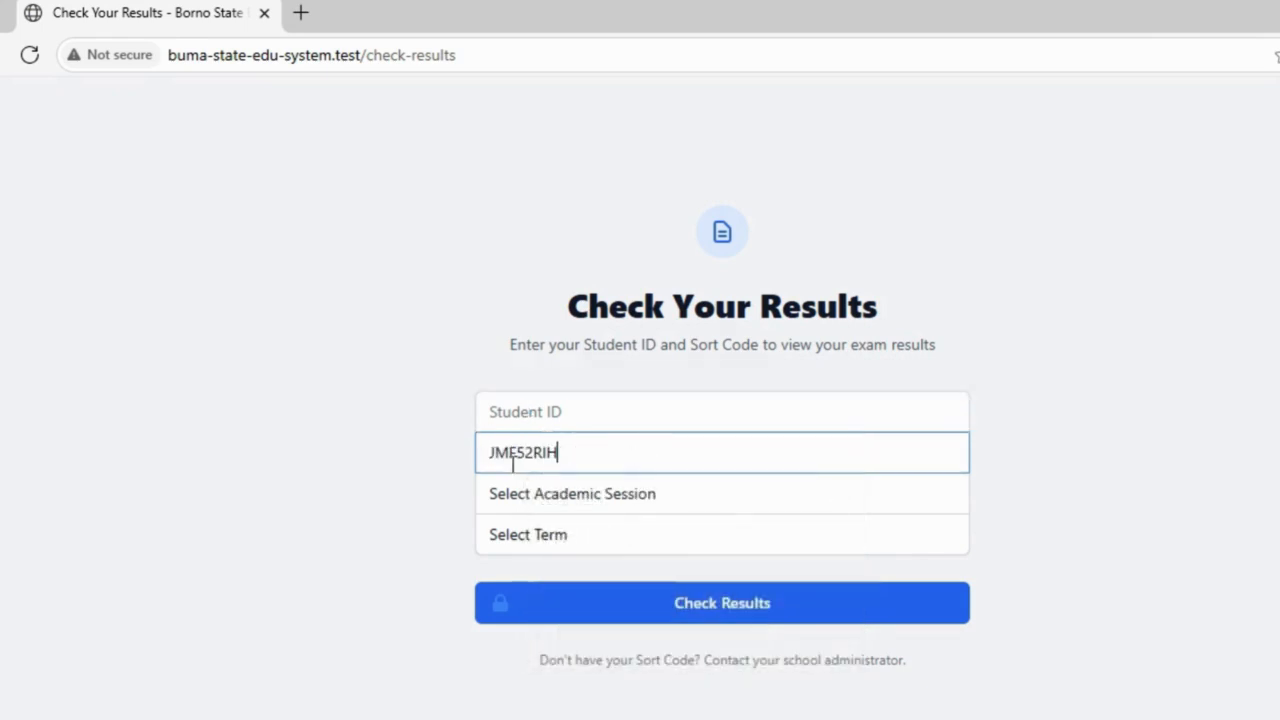
{"action": "left_click", "coordinate": [513, 418]}
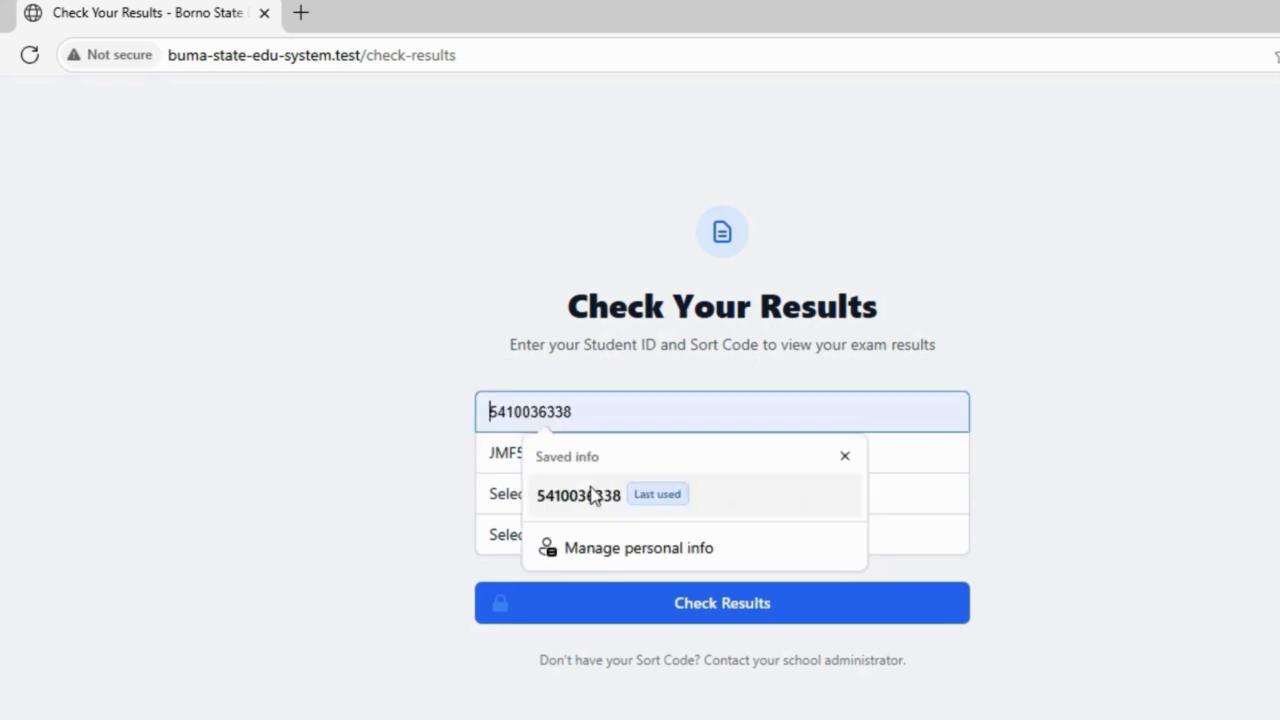
{"action": "left_click", "coordinate": [551, 497]}
Step: Choose 2024/2025 and First Term and submit, getting the invalid sort code error
{"action": "left_click", "coordinate": [575, 505]}
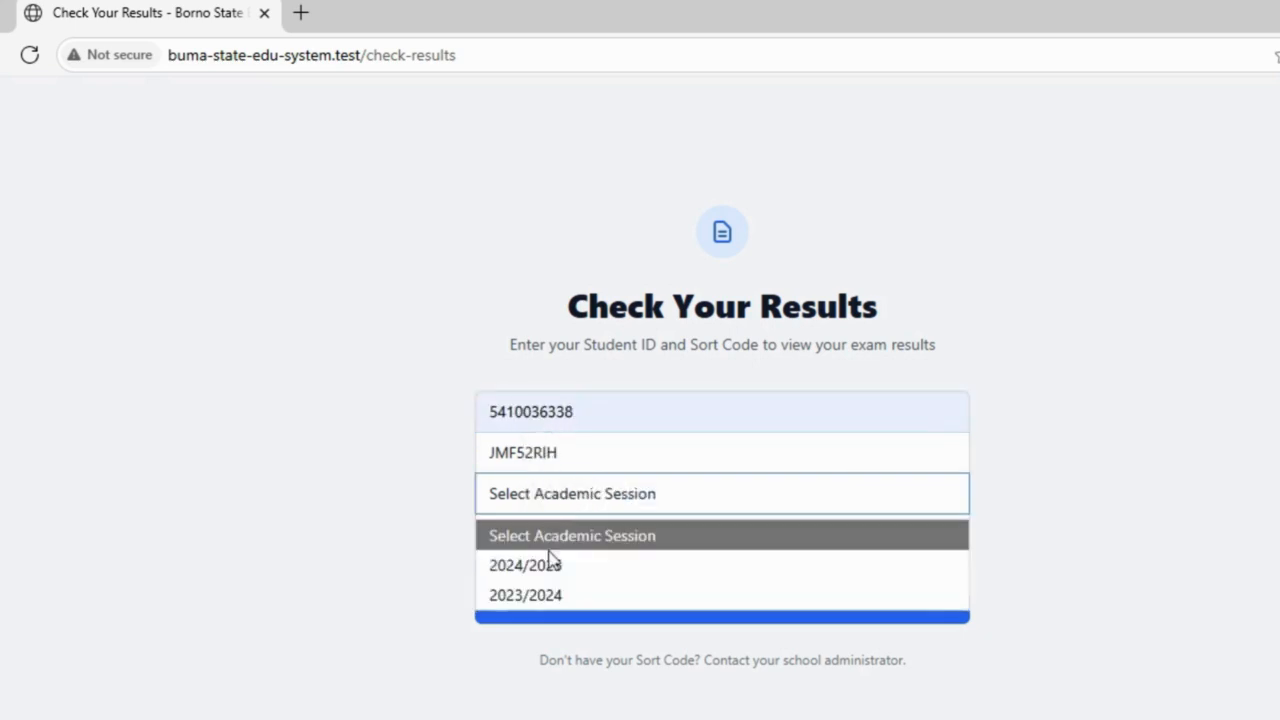
{"action": "left_click", "coordinate": [551, 570]}
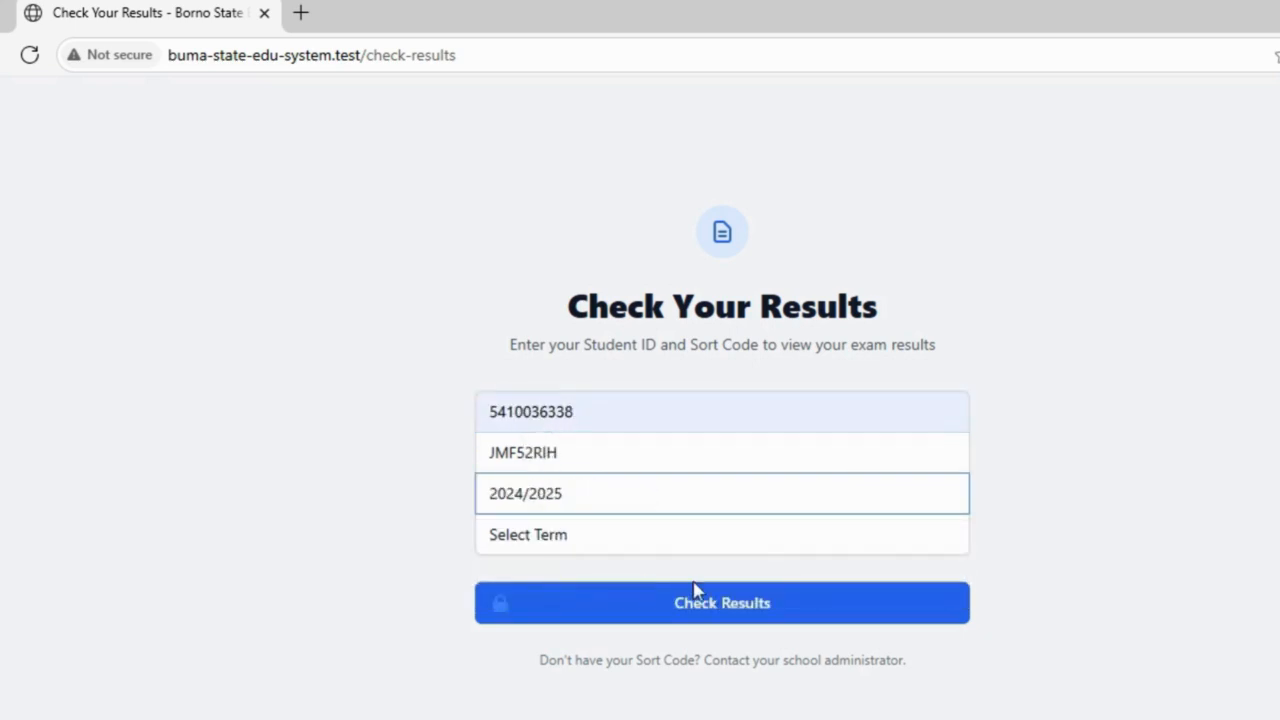
{"action": "left_click", "coordinate": [637, 545]}
{"action": "left_click", "coordinate": [580, 620]}
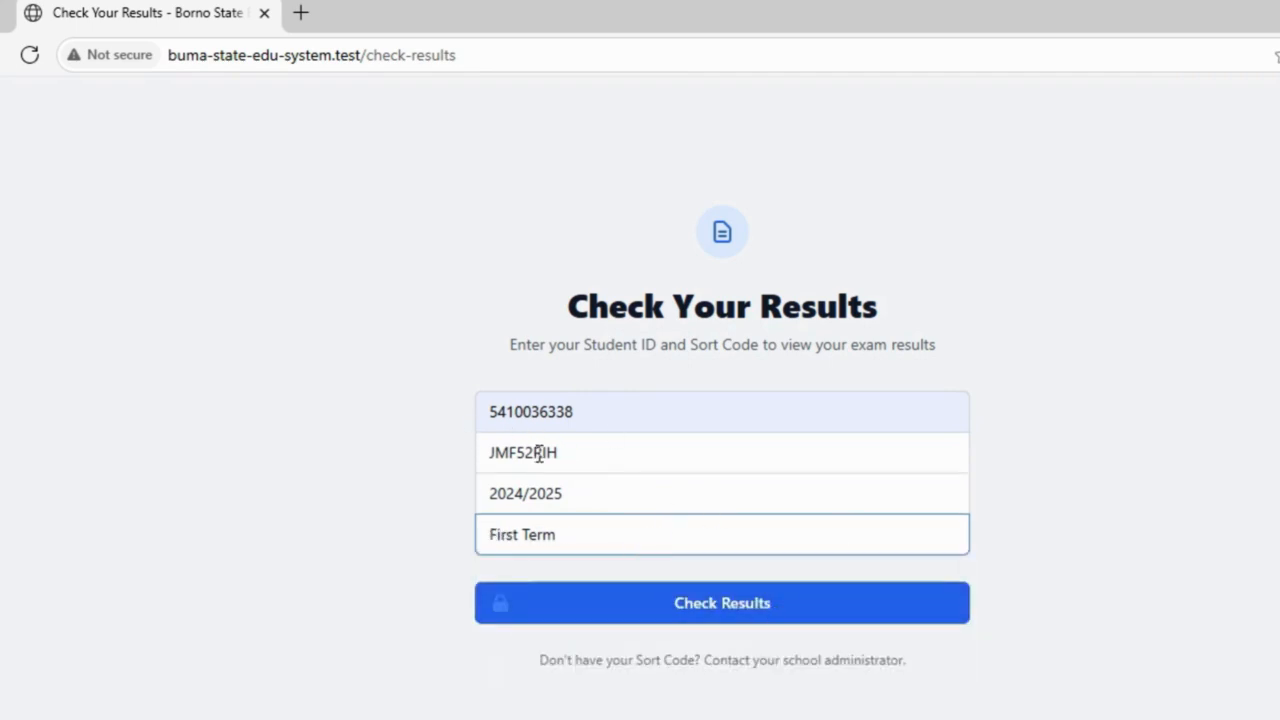
{"action": "left_click", "coordinate": [683, 619]}
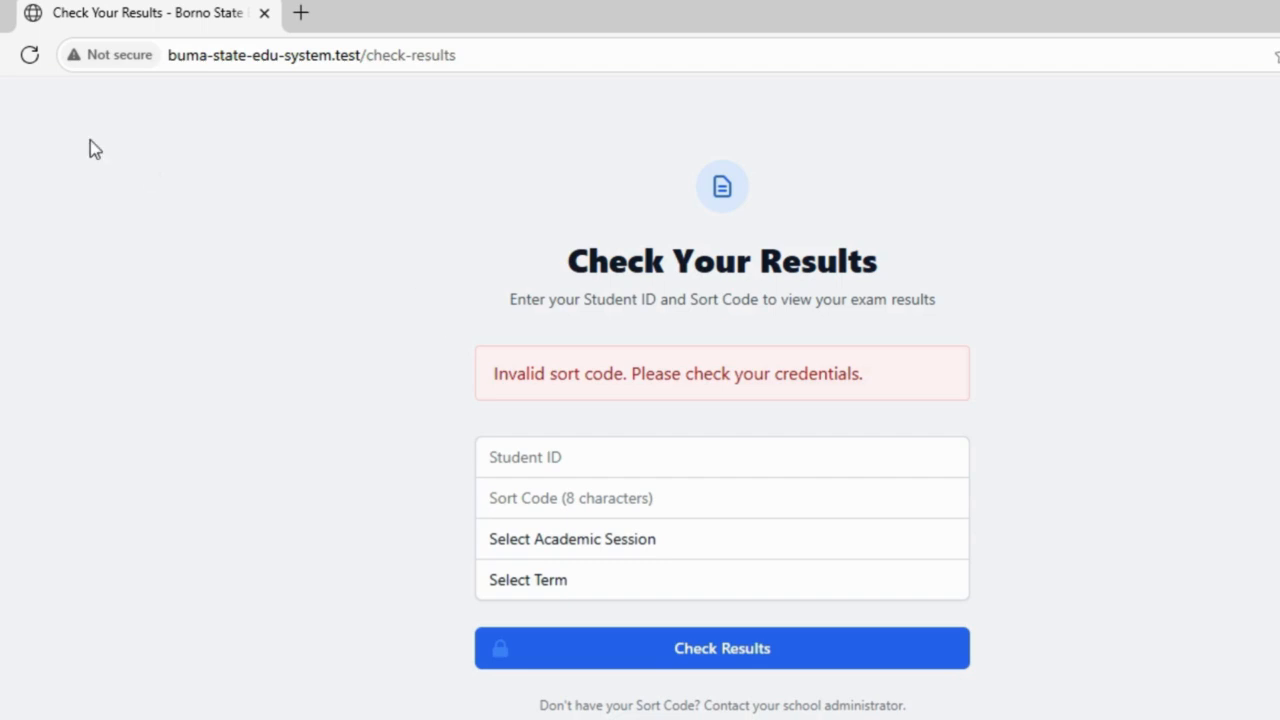
Step: Go back to restore the form's student ID, sort code, 2024/2025 and First Term
{"action": "left_click", "coordinate": [2, 55]}
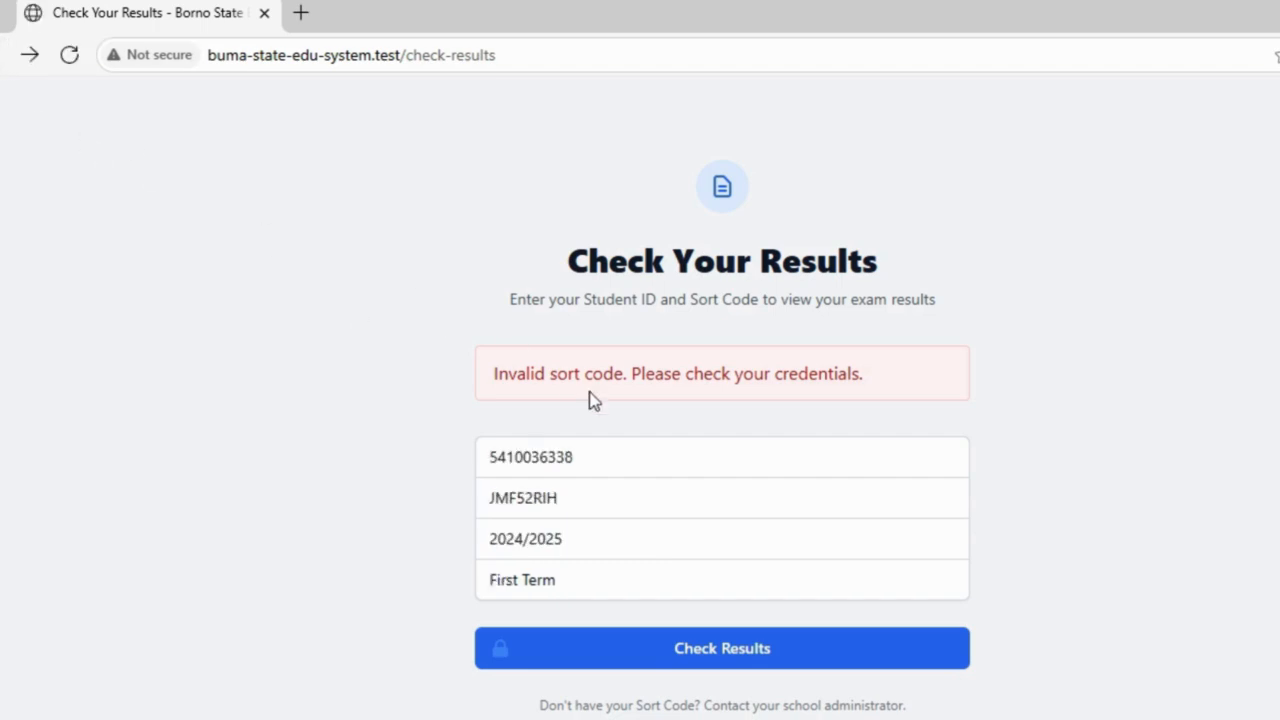